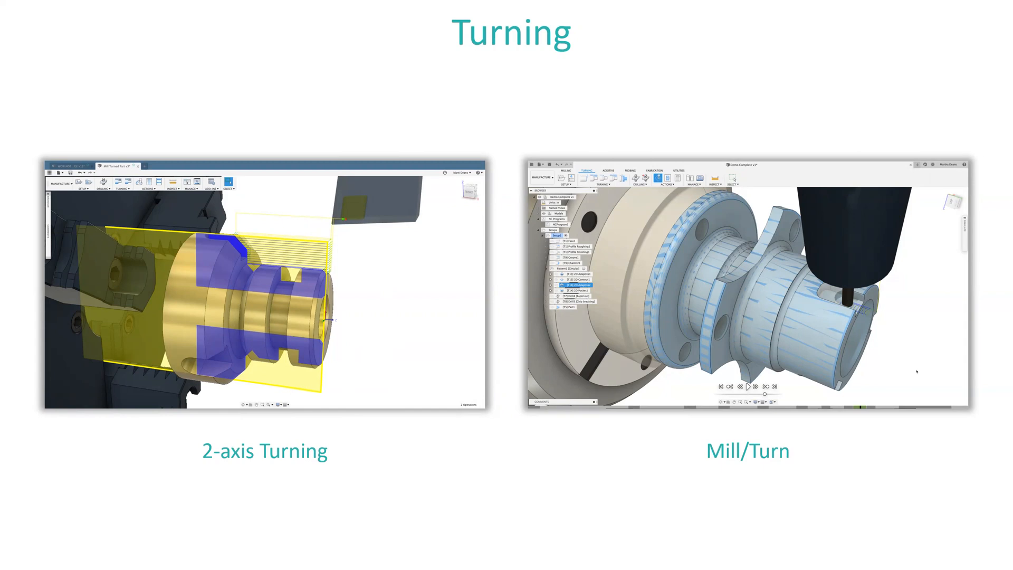
- Switch to Fusion 360, collapse Setup1's operations and inspect the turned part, stock and chuck from the side
key(alt+Tab)
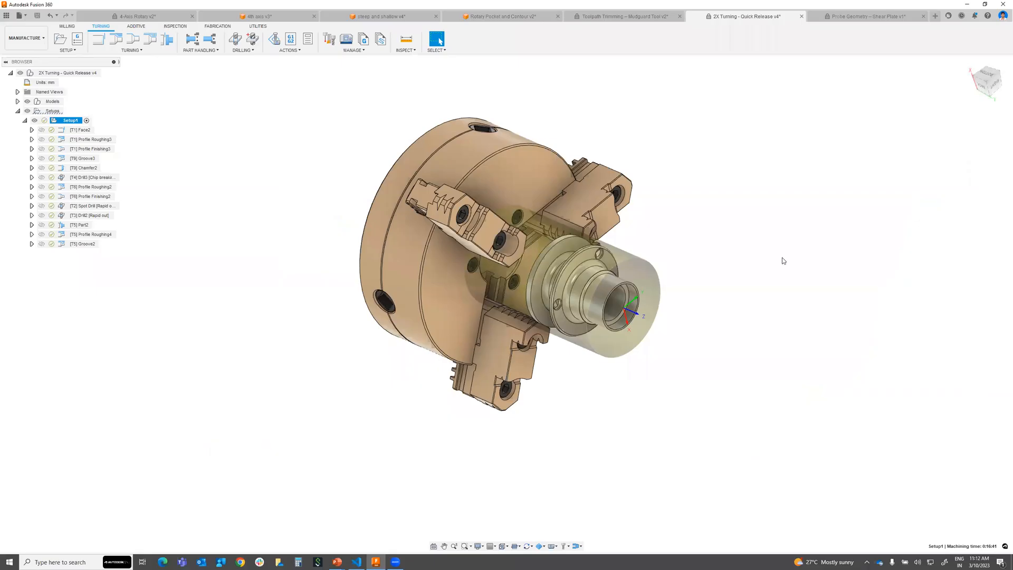
click(25, 120)
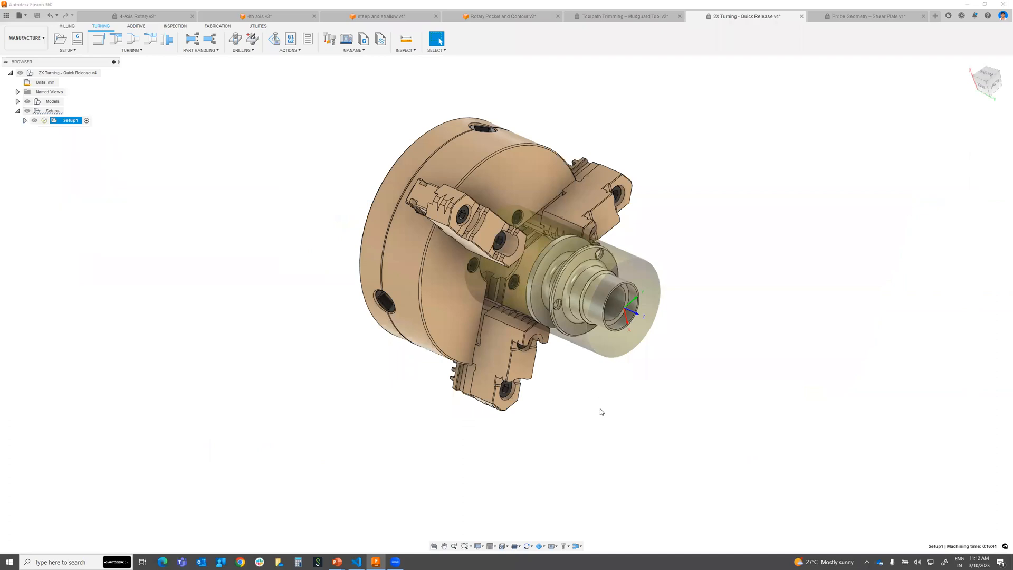
shift+middle_drag(606, 375, 537, 457)
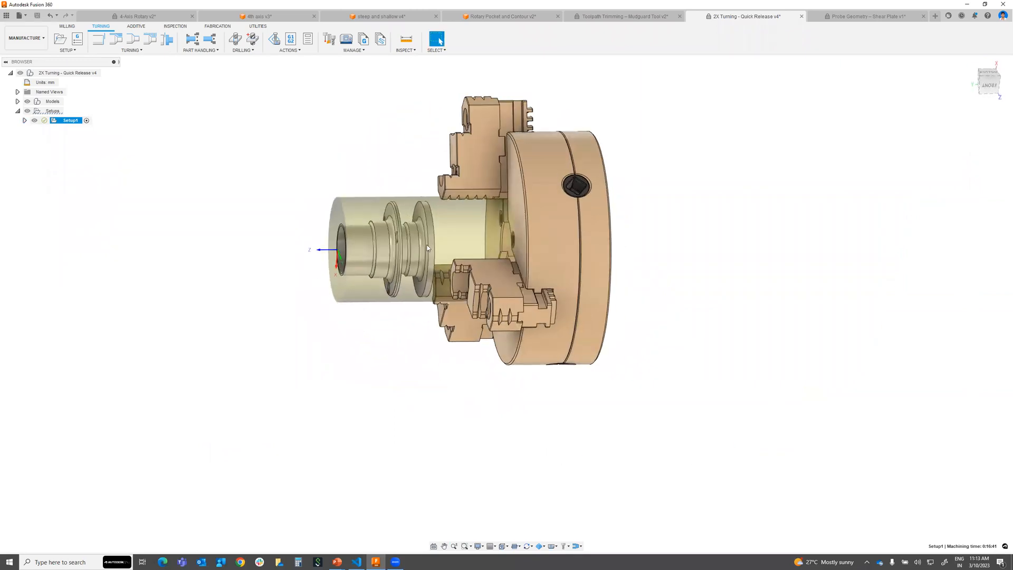
scroll(453, 227, up, 2)
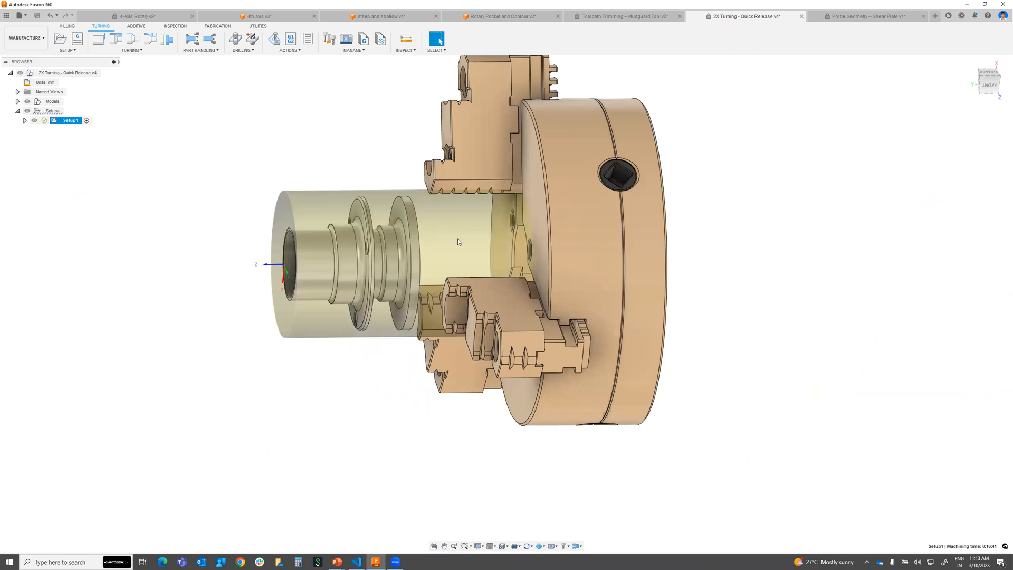
scroll(457, 239, up, 1)
middle_drag(462, 253, 483, 292)
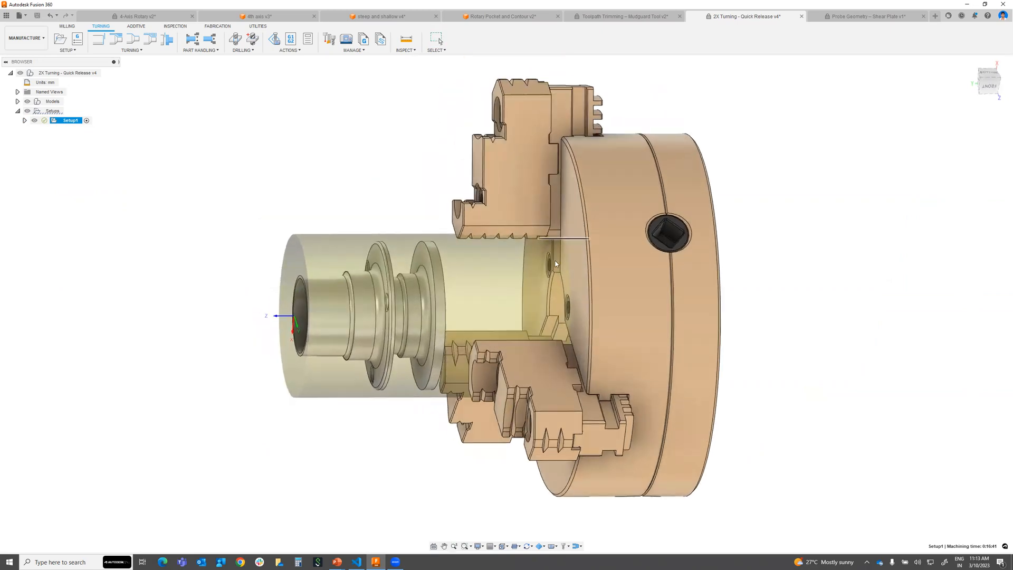
- Choose the Manufacture workspace and examine how the stock sits in the chuck jaws
click(42, 43)
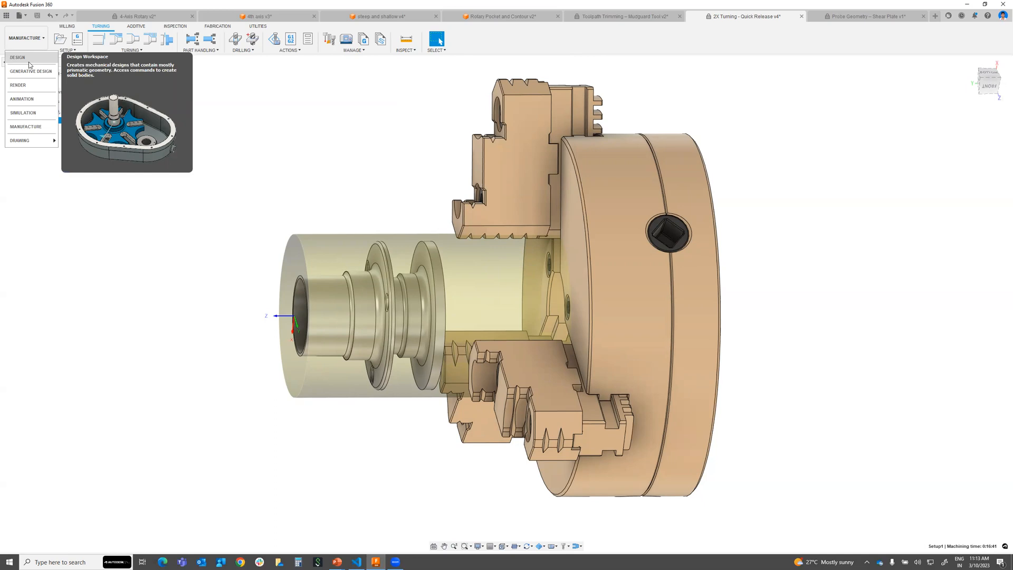
click(38, 128)
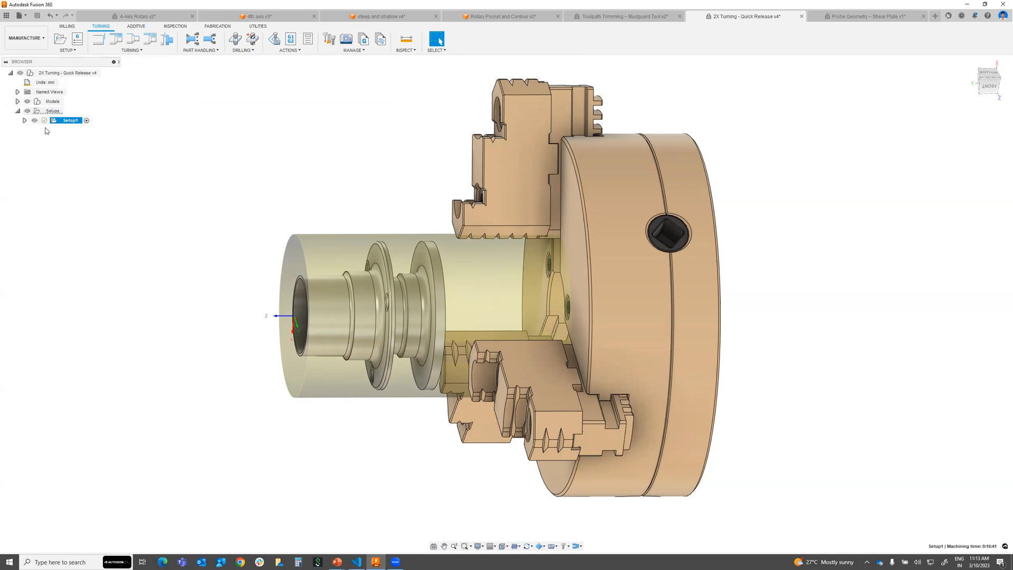
shift+middle_drag(598, 296, 618, 345)
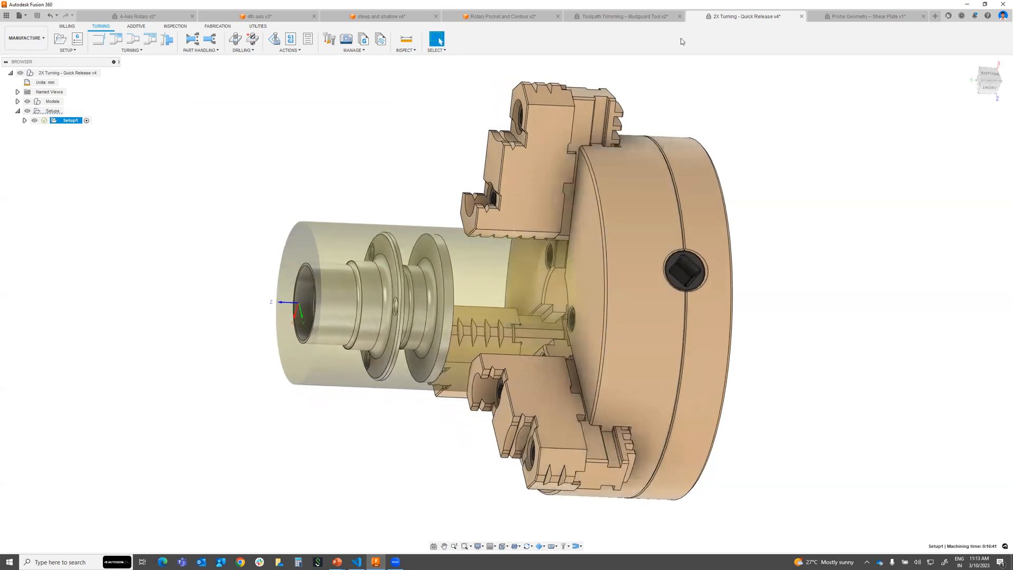
shift+middle_drag(462, 228, 446, 236)
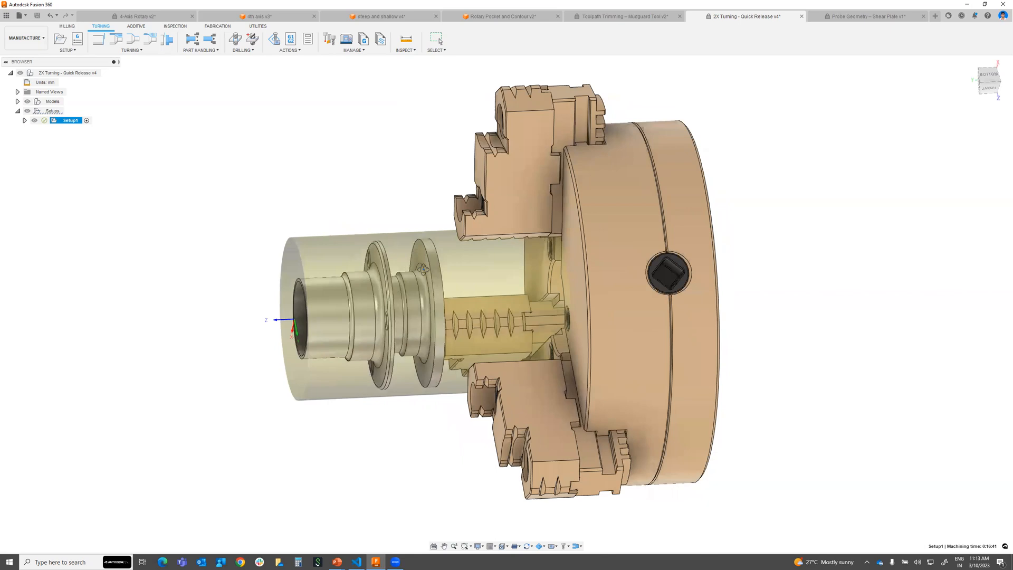
- Start a new turning setup and flip its Z axis so it points away from the chuck
click(60, 41)
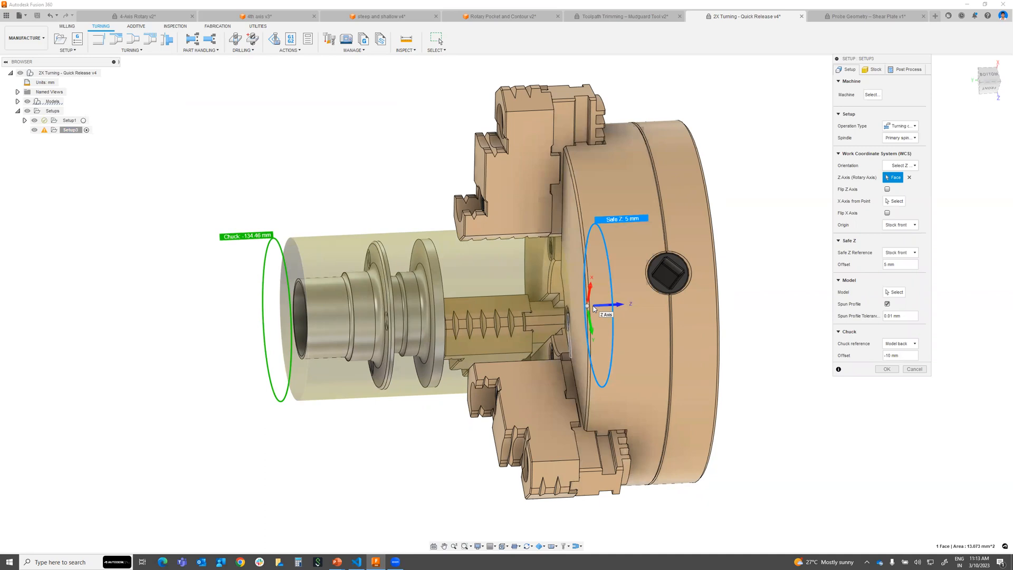
click(887, 189)
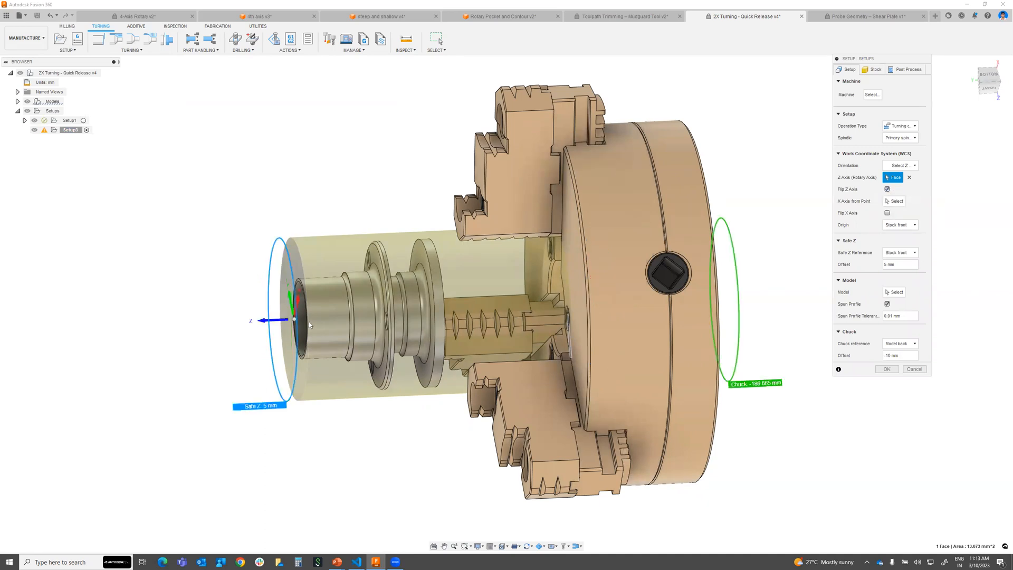
shift+middle_drag(519, 343, 781, 359)
shift+middle_drag(464, 380, 507, 377)
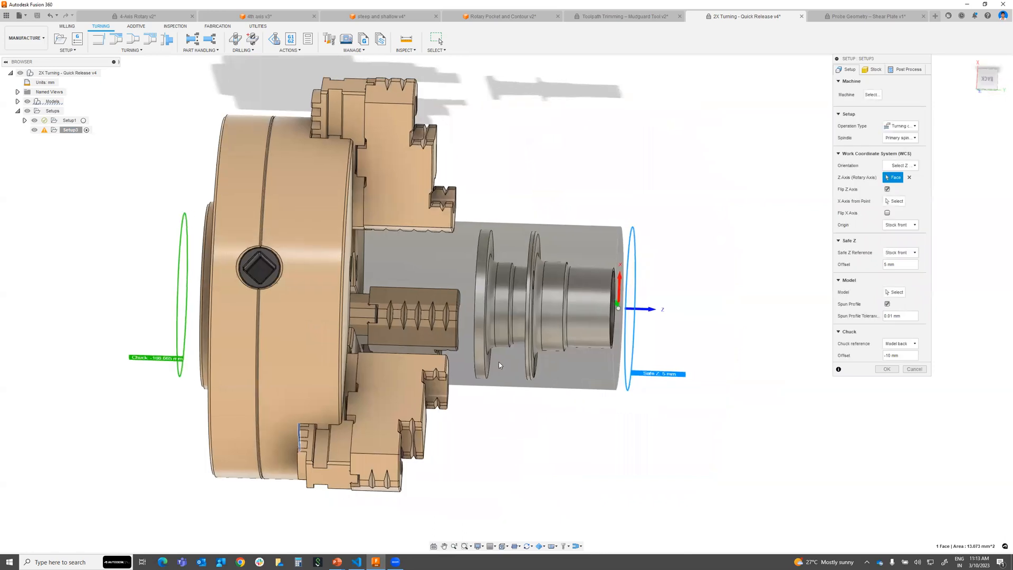
shift+middle_drag(602, 271, 581, 327)
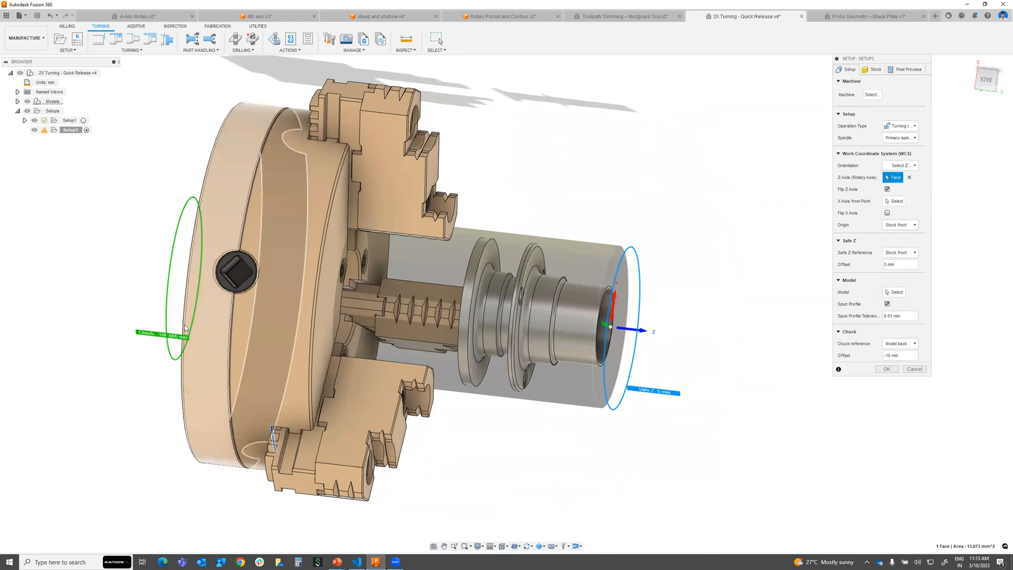
shift+middle_drag(516, 387, 588, 369)
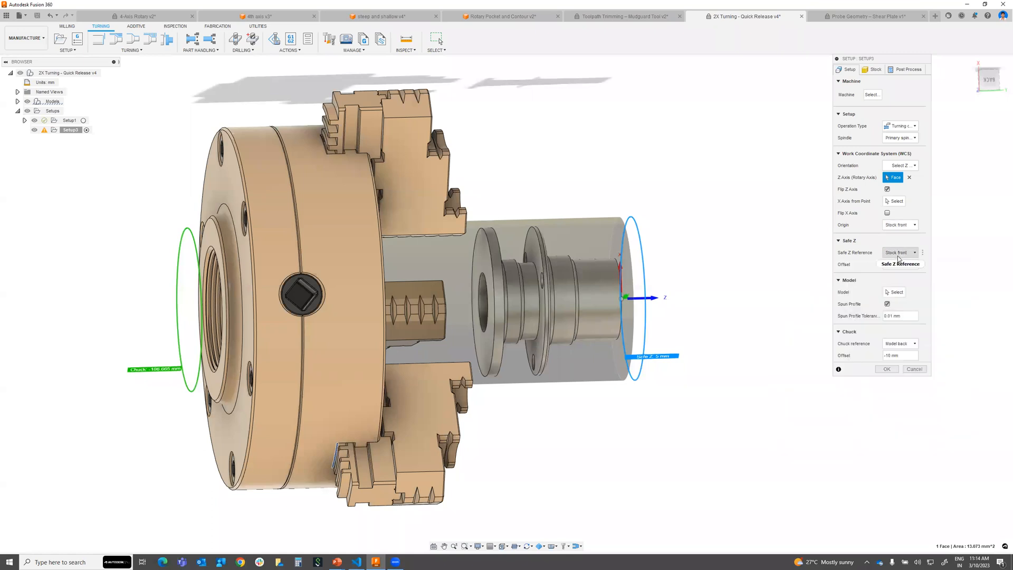
mouse_move(899, 259)
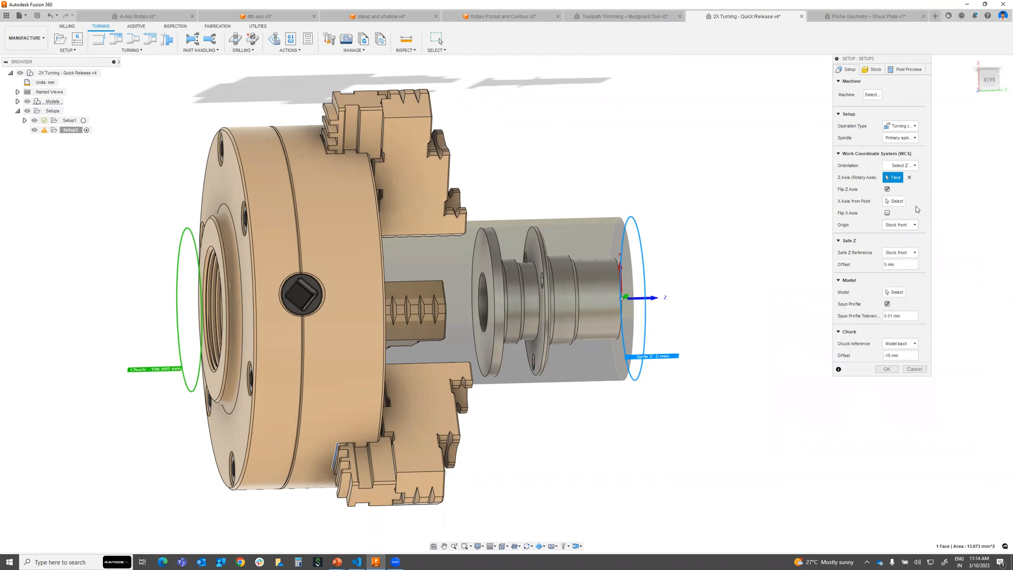
- Try a chuck offset of 115 mm from the model back, check the stock mode and discard the new setup
drag(176, 338, 441, 329)
shift+middle_drag(530, 311, 415, 250)
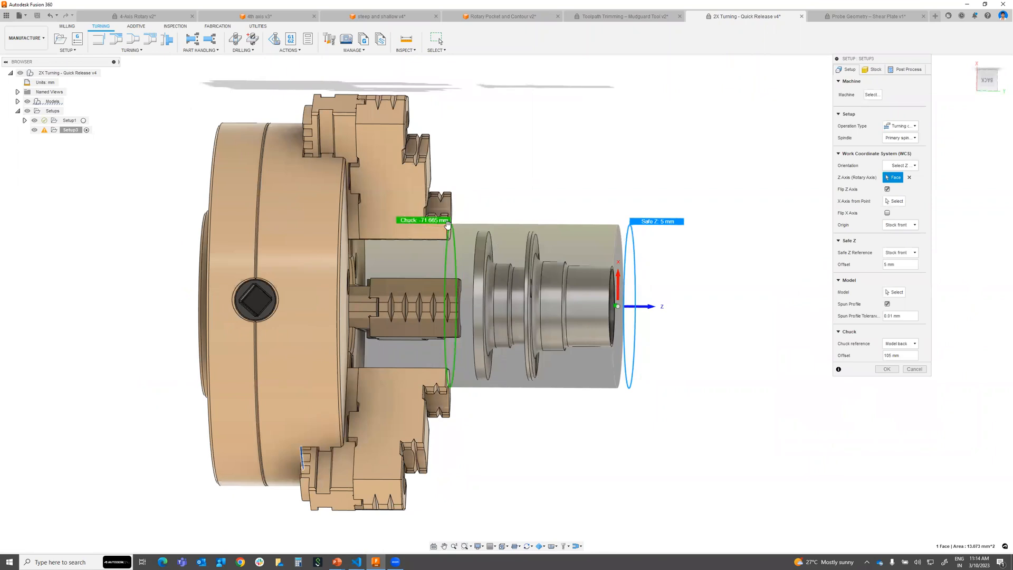
drag(447, 280, 469, 283)
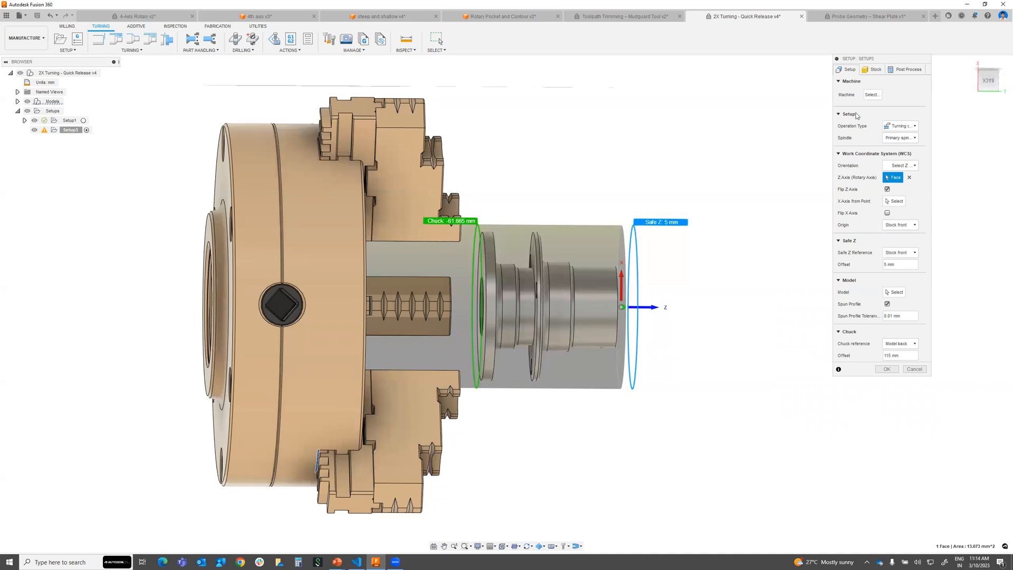
click(875, 71)
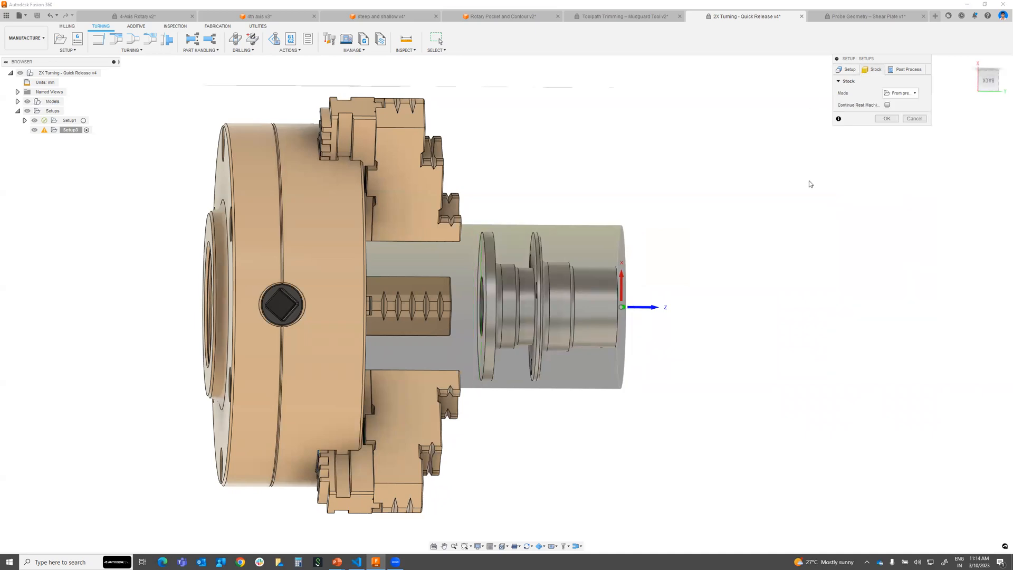
click(916, 118)
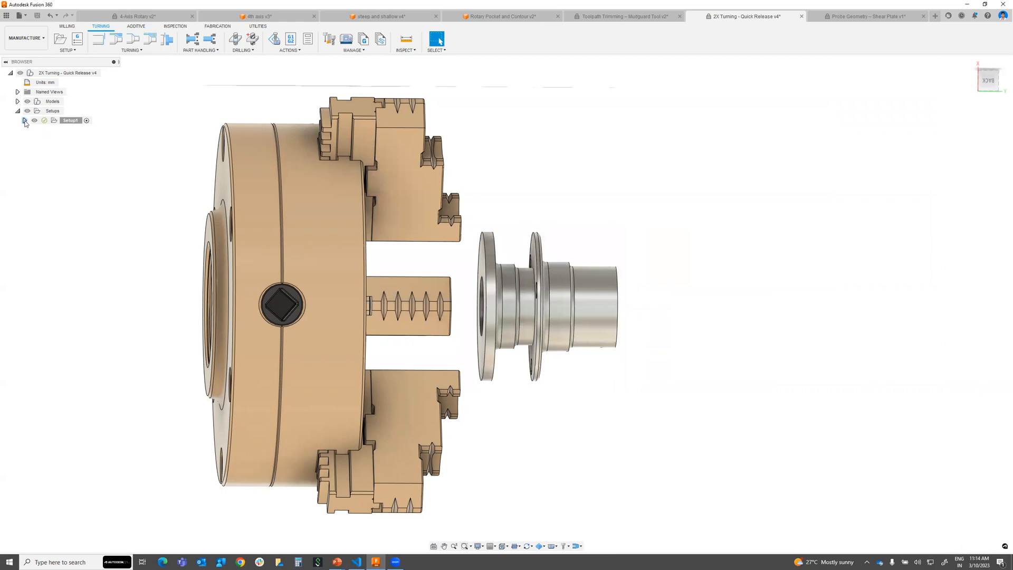
- Start a turning Face operation in Setup1
click(24, 120)
click(25, 120)
shift+middle_drag(572, 192, 563, 202)
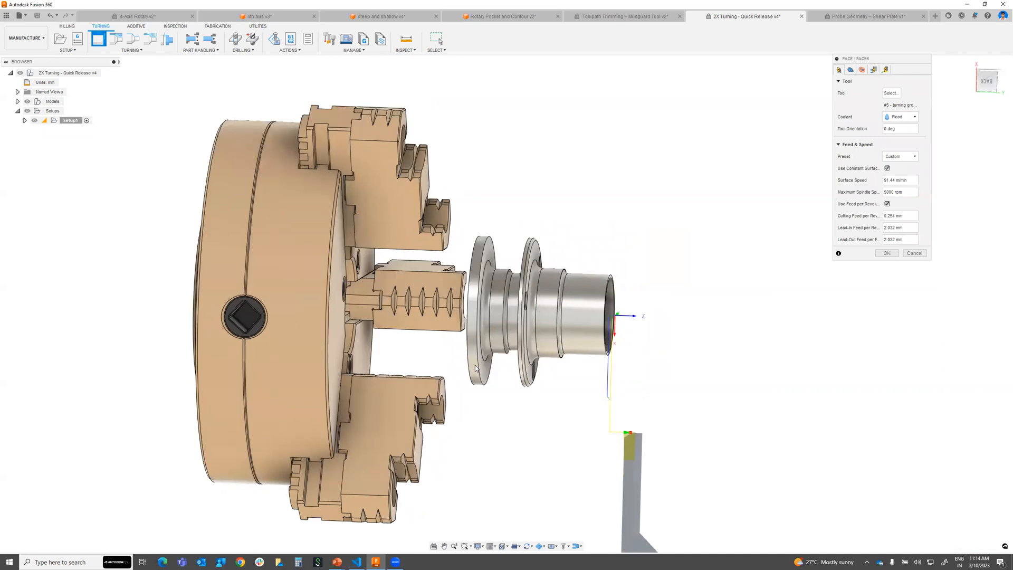
shift+middle_drag(446, 294, 543, 336)
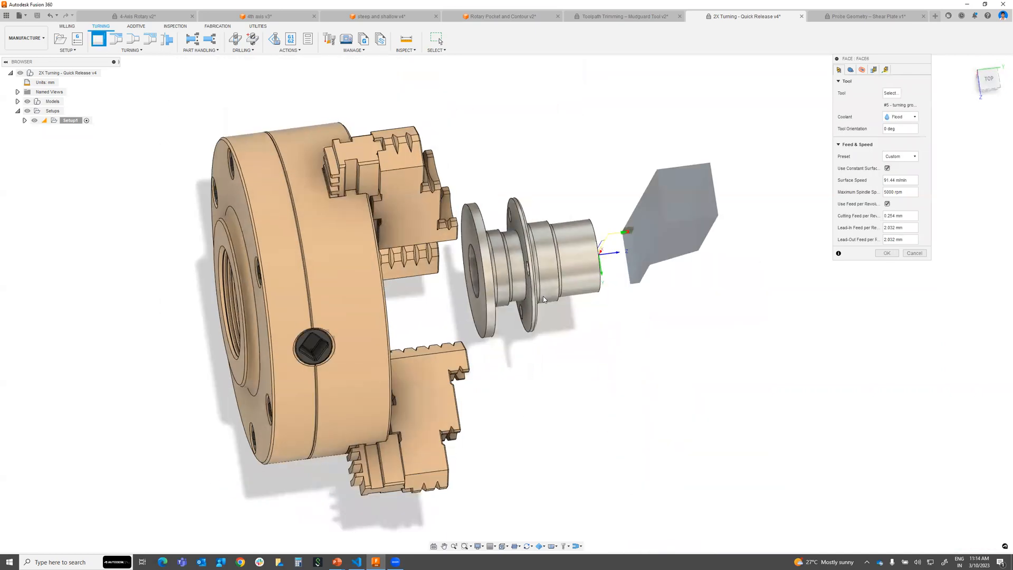
shift+middle_drag(491, 301, 499, 207)
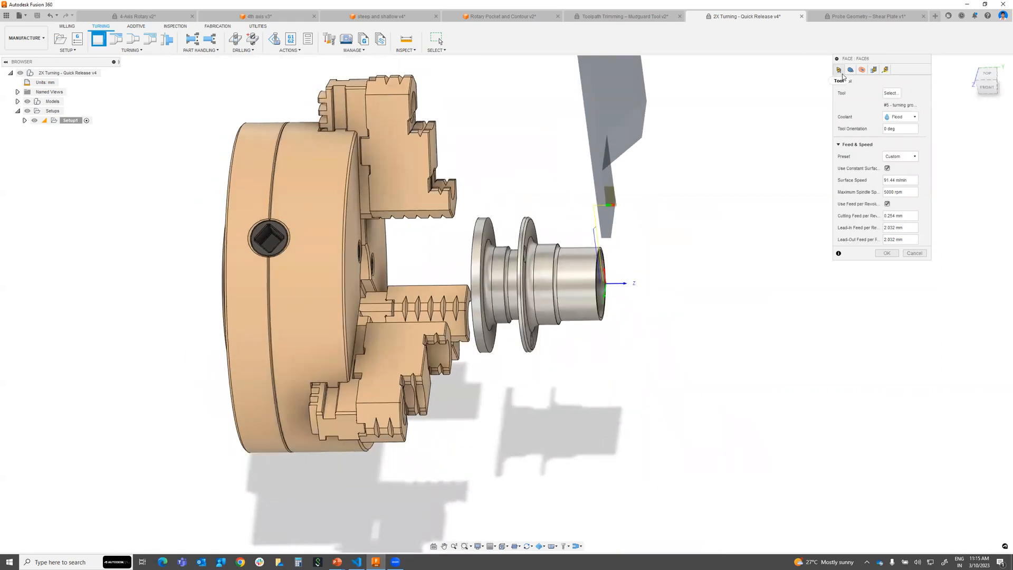
- Review the document's turning tools and the available new tool types, keeping the face operation's current tool
click(892, 94)
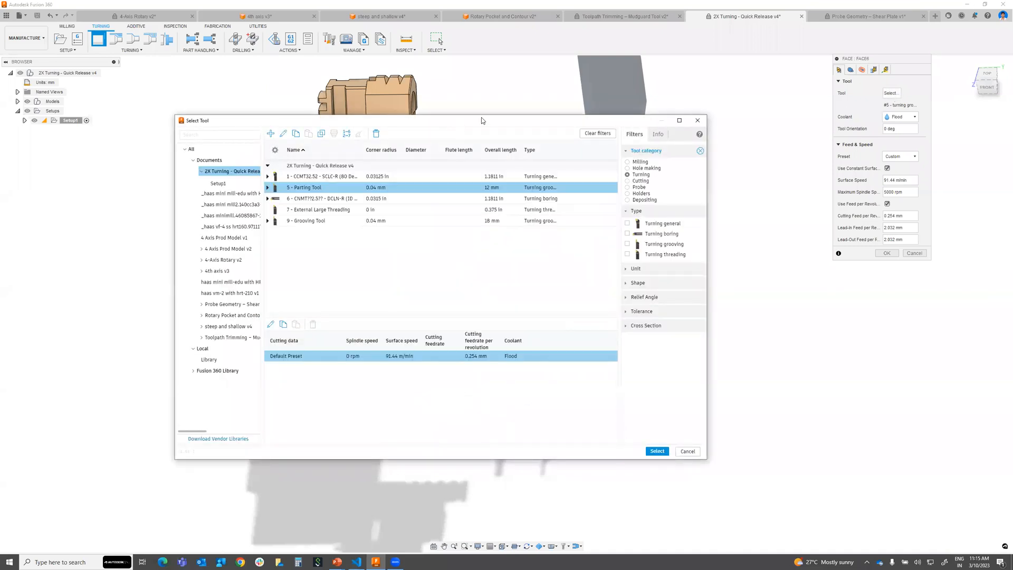
drag(481, 120, 583, 122)
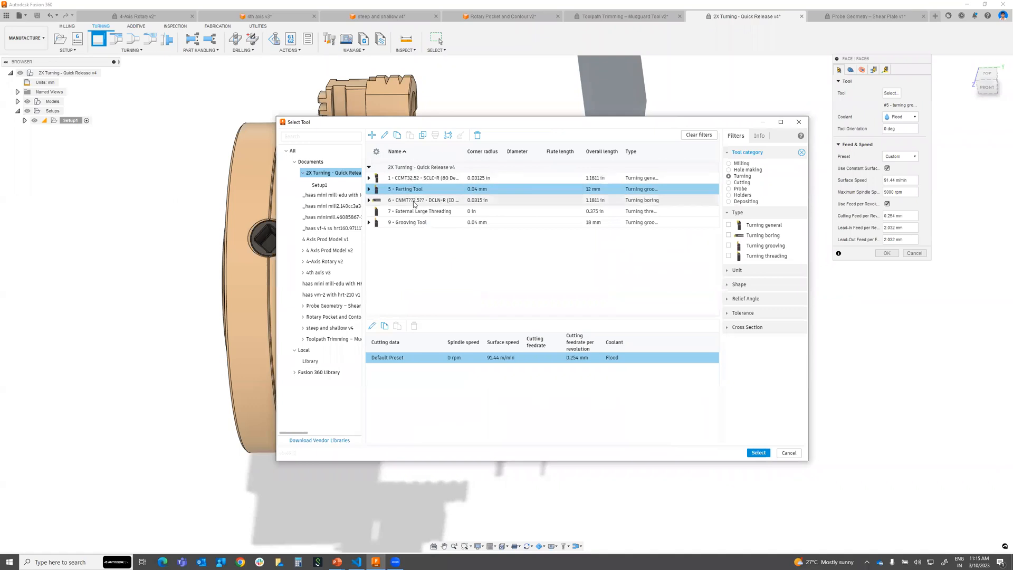
click(371, 137)
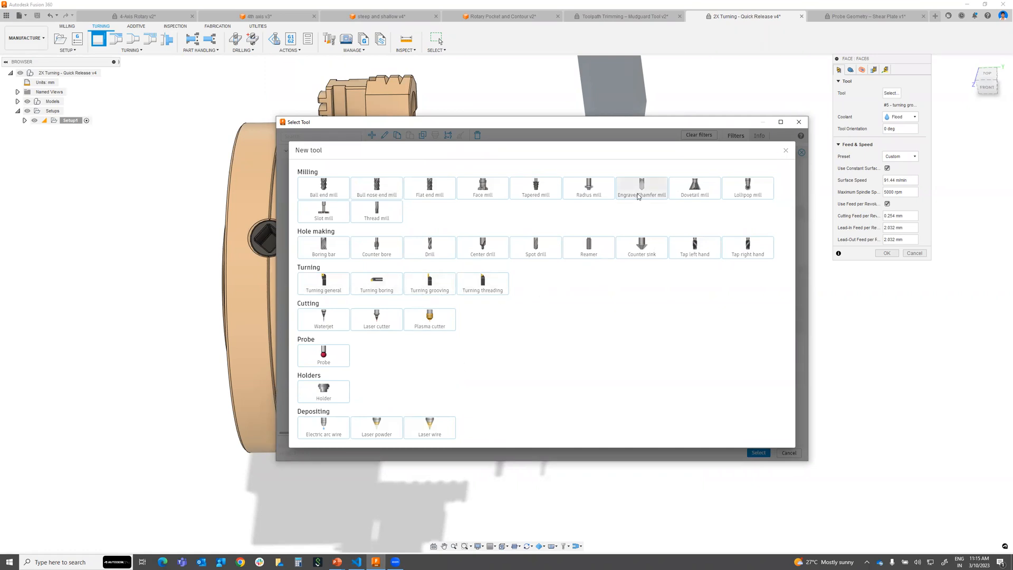
click(787, 151)
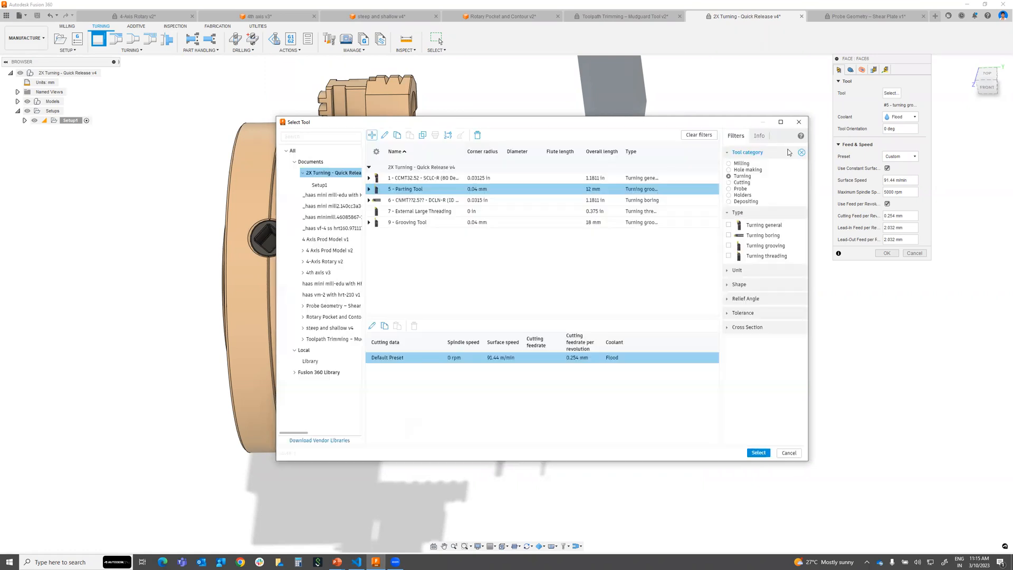
click(799, 123)
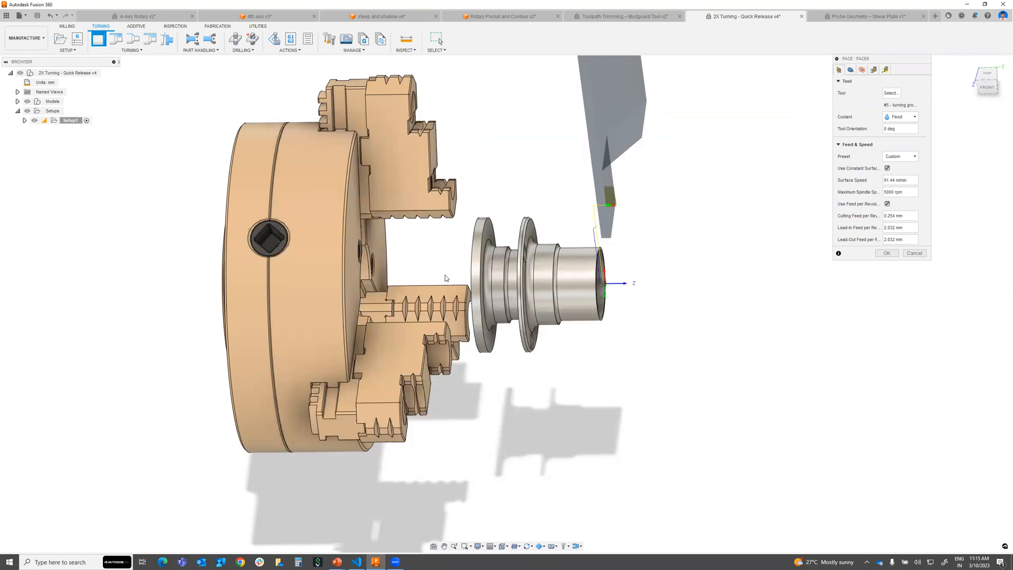
- Examine the face operation's front mode, offset and front boundary on the part
click(852, 70)
shift+middle_drag(574, 263, 565, 264)
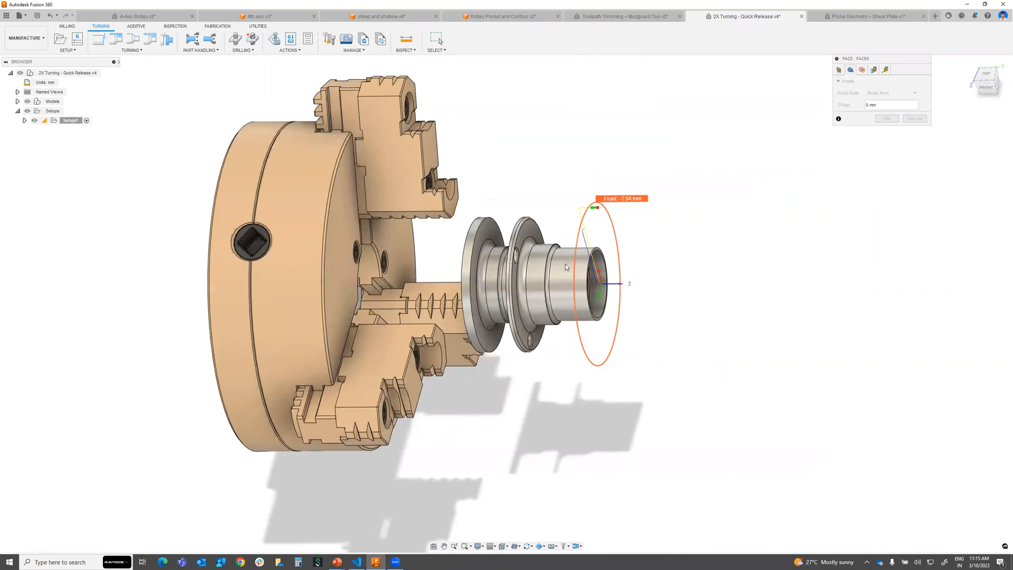
click(593, 206)
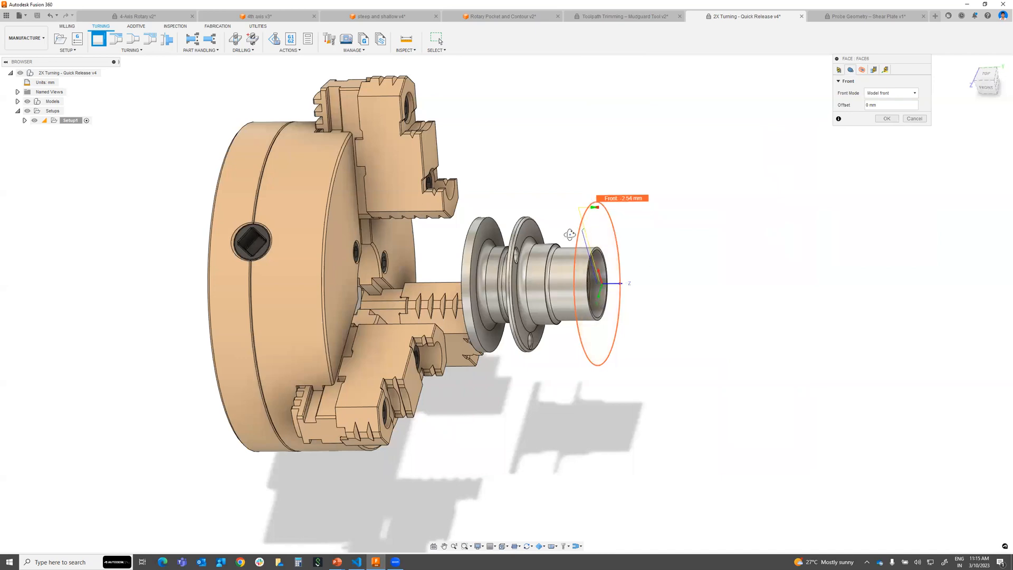
shift+middle_drag(571, 236, 574, 227)
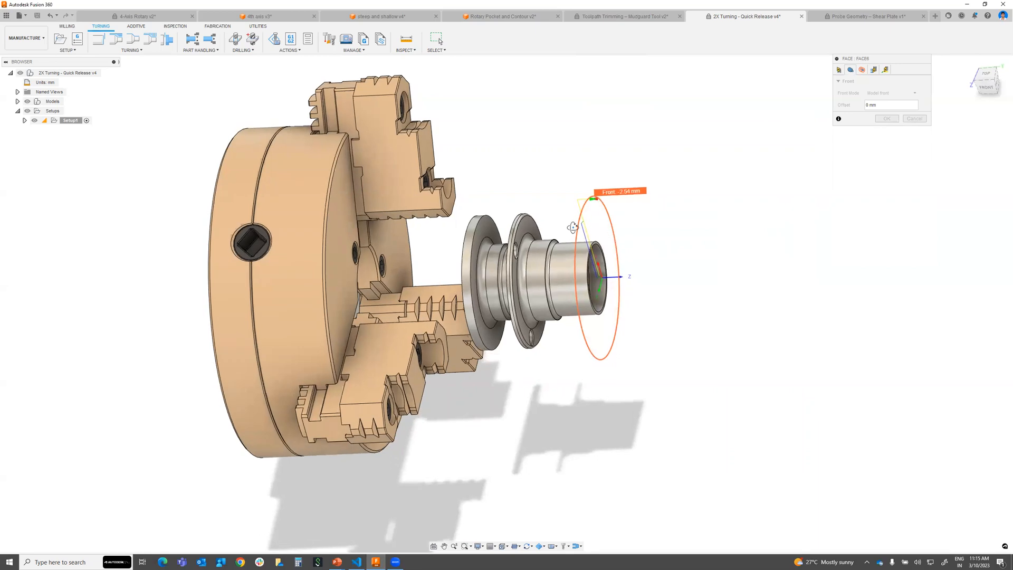
- Try enabling multiple passes for the face operation, and turn the option off again
click(873, 70)
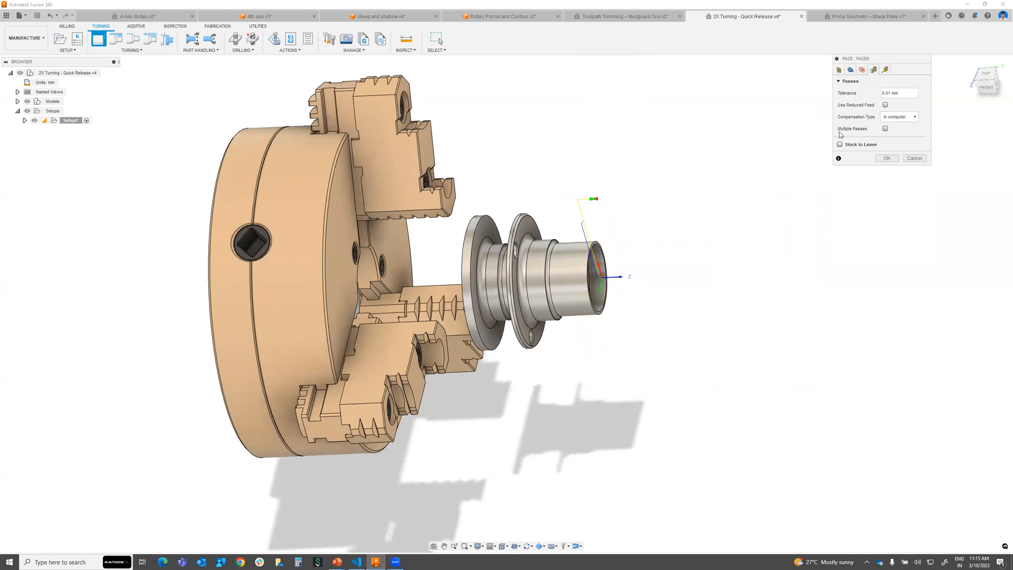
click(885, 129)
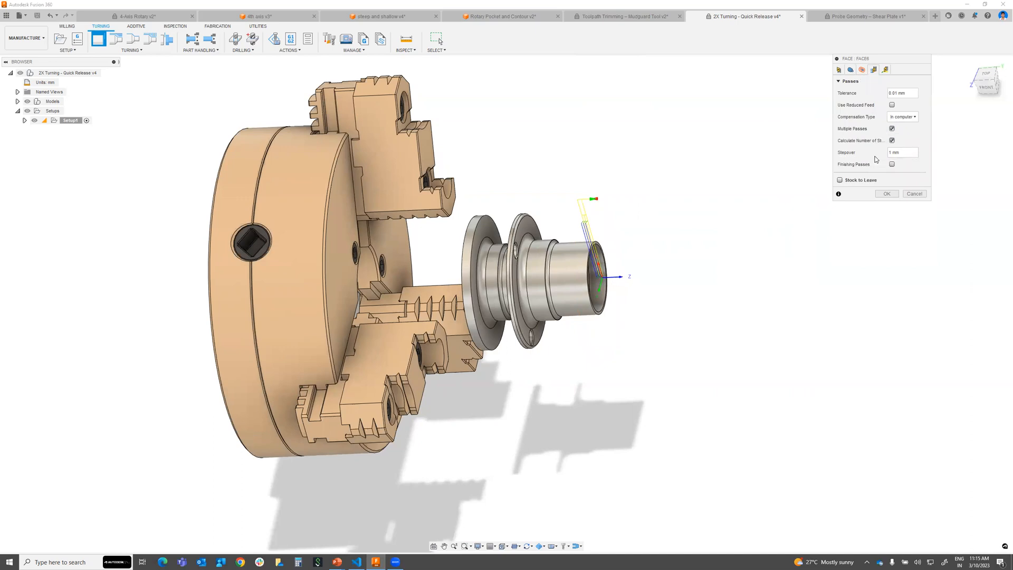
click(892, 129)
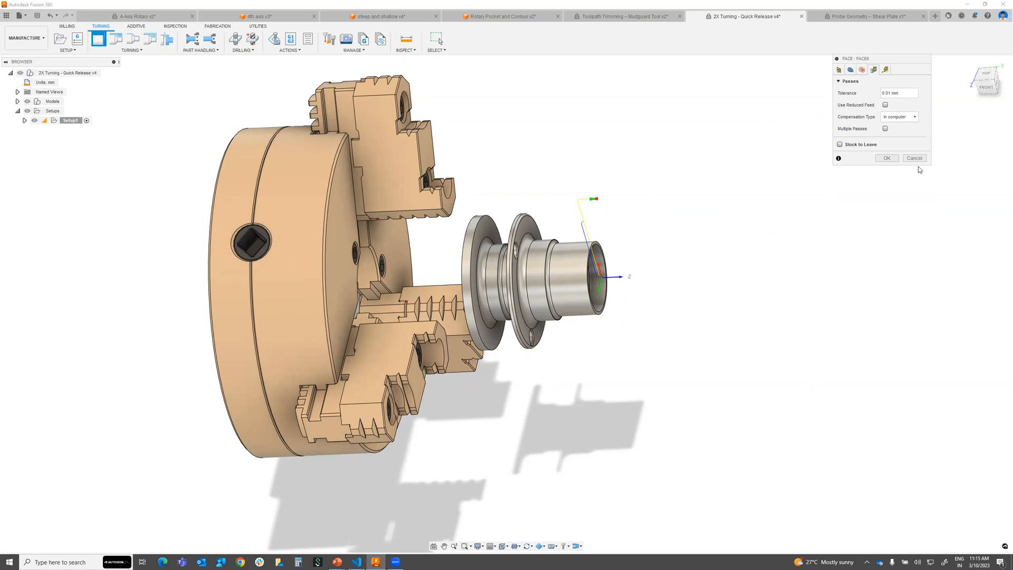
- Examine the face operation's linking settings and its approach and lead-in moves at the part's front end
click(886, 70)
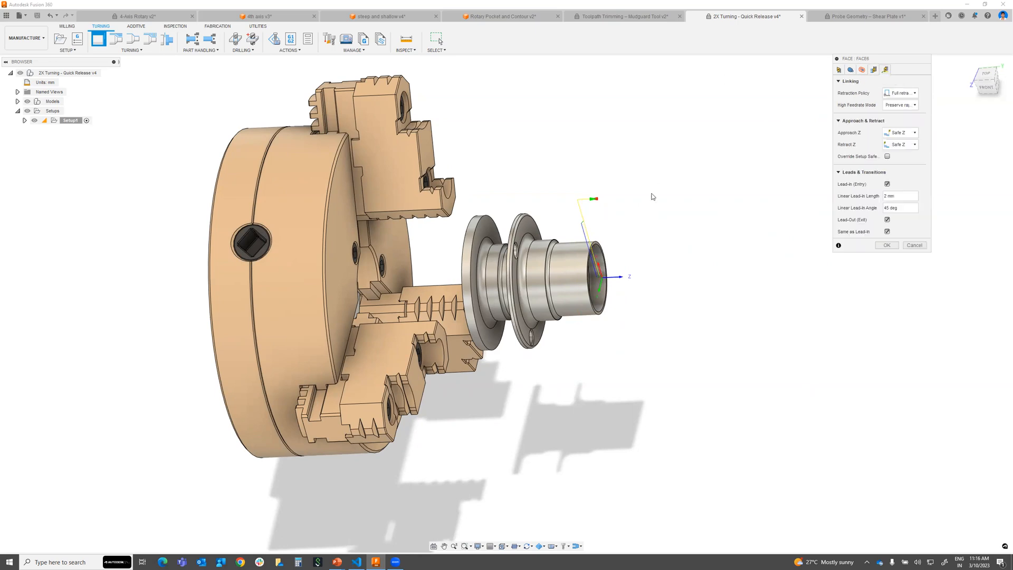
scroll(599, 232, down, 2)
scroll(606, 241, up, 4)
scroll(634, 252, up, 2)
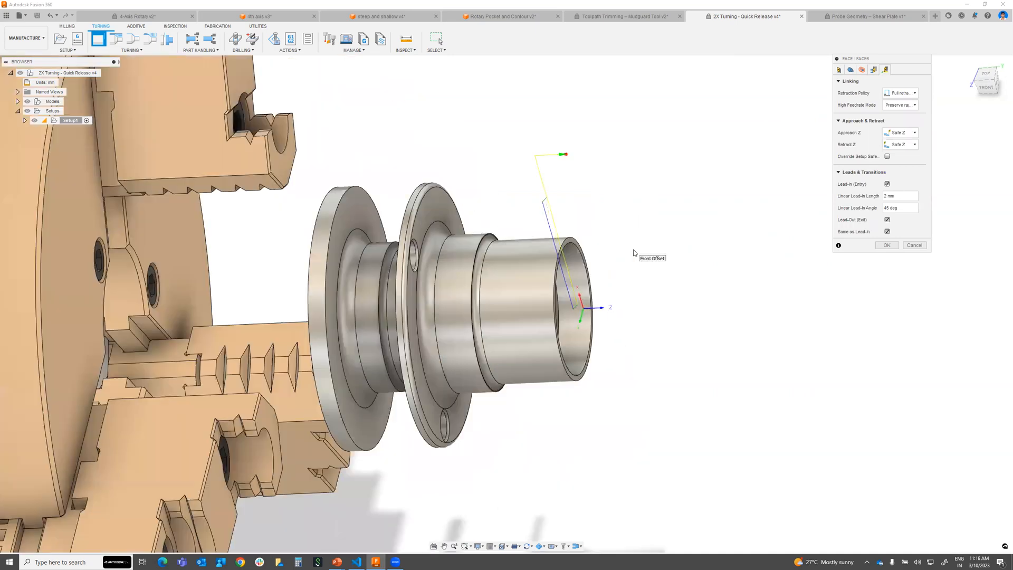
- Hide the 3 Jaw Chuck component so that only the quick-release part and its face toolpath remain in view
scroll(655, 263, down, 4)
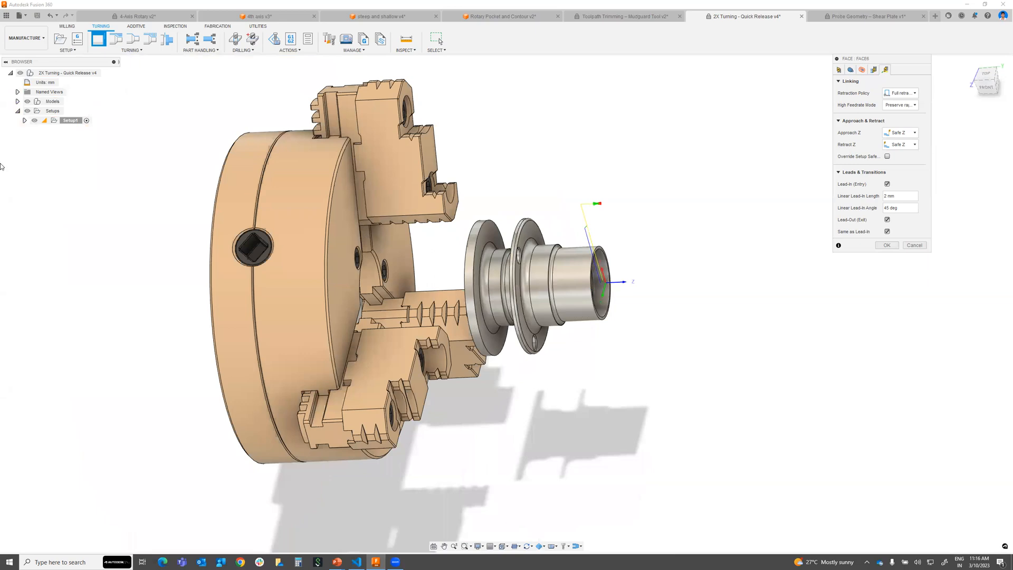
click(17, 101)
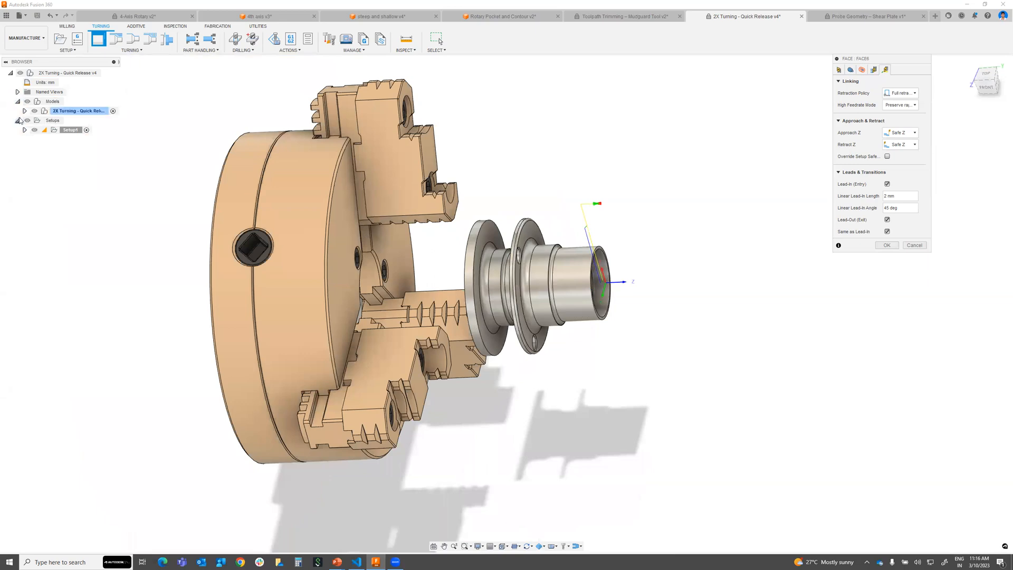
click(24, 110)
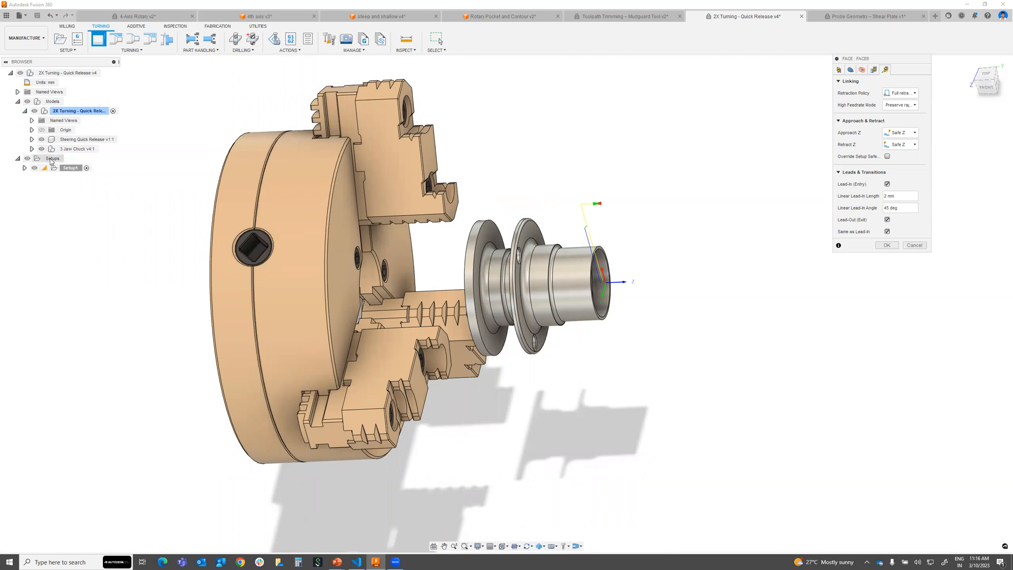
click(32, 149)
click(42, 149)
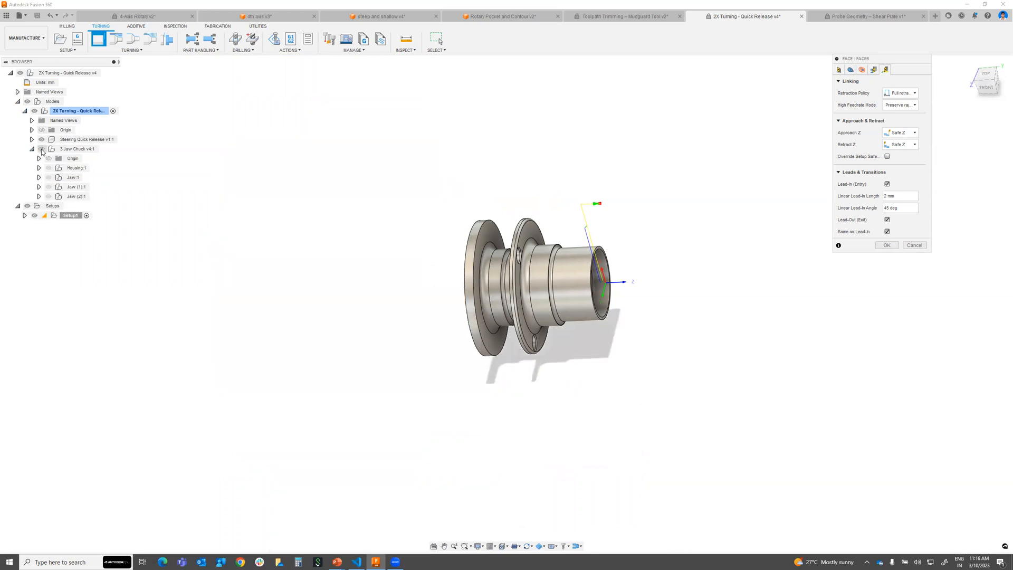
- Examine the face toolpath around the part's open end without the chuck, and cancel the face operation
middle_drag(645, 296, 587, 261)
shift+middle_drag(549, 299, 546, 316)
scroll(479, 263, down, 2)
scroll(479, 263, up, 2)
scroll(479, 263, up, 2)
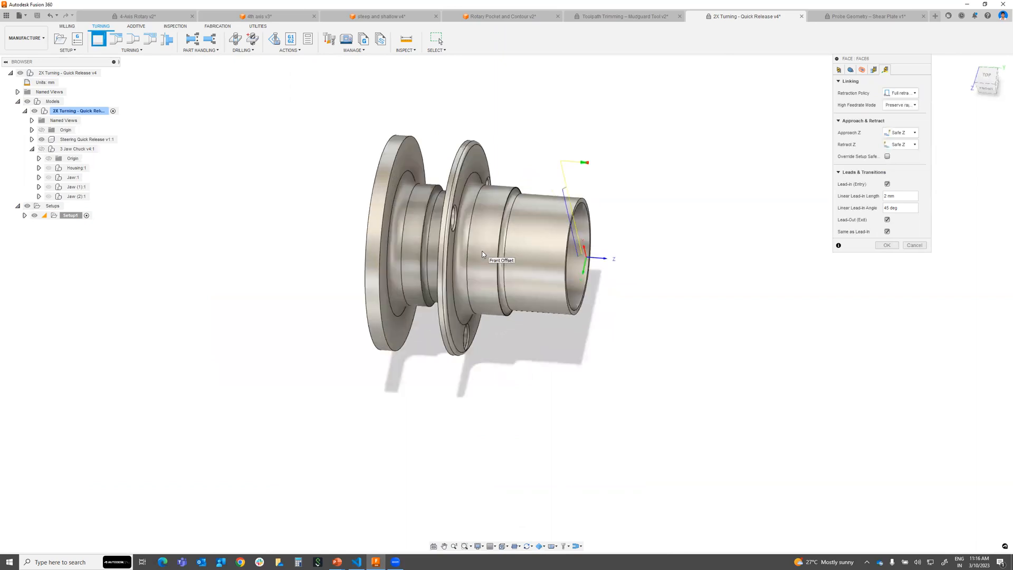
click(42, 149)
click(42, 149)
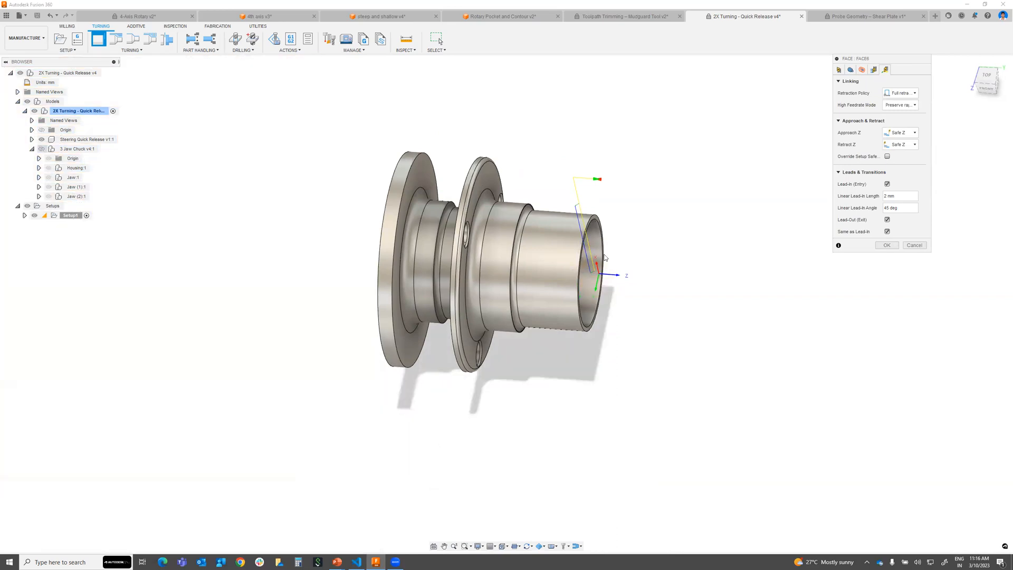
shift+middle_drag(586, 319, 603, 310)
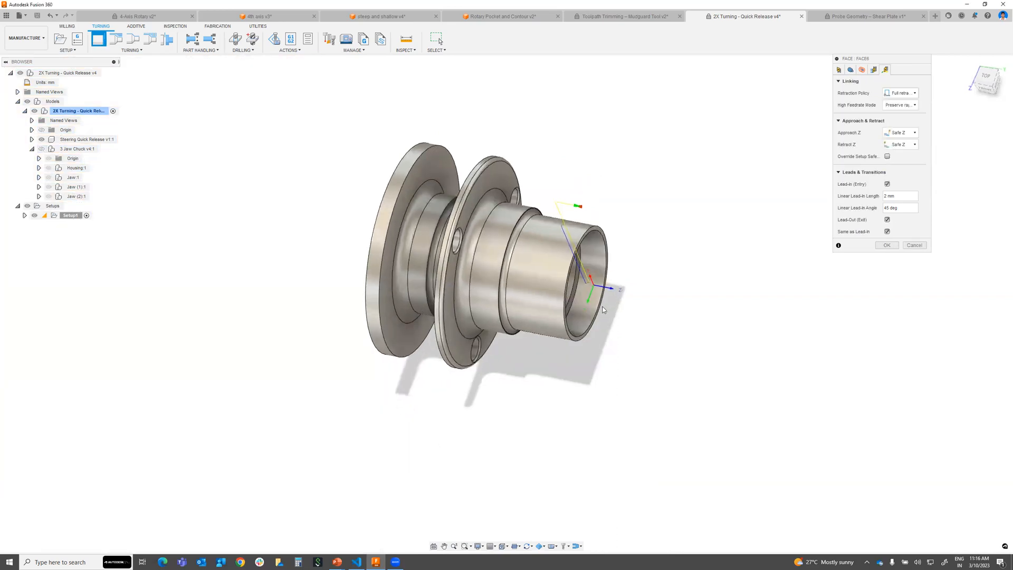
click(914, 246)
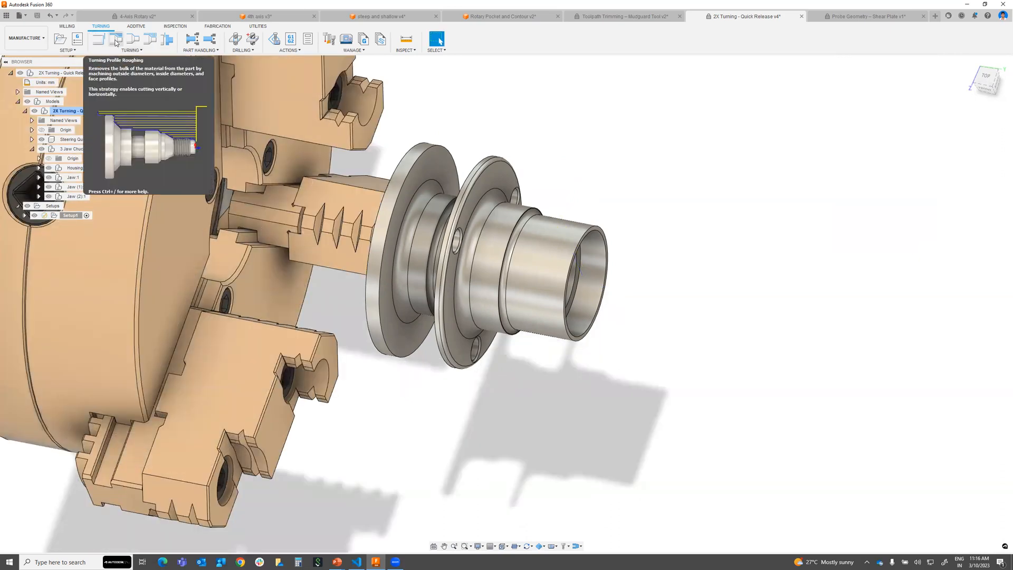
- Start a Turning Profile Roughing operation with the current tool and review its front and back boundary settings, keeping Model front
click(116, 40)
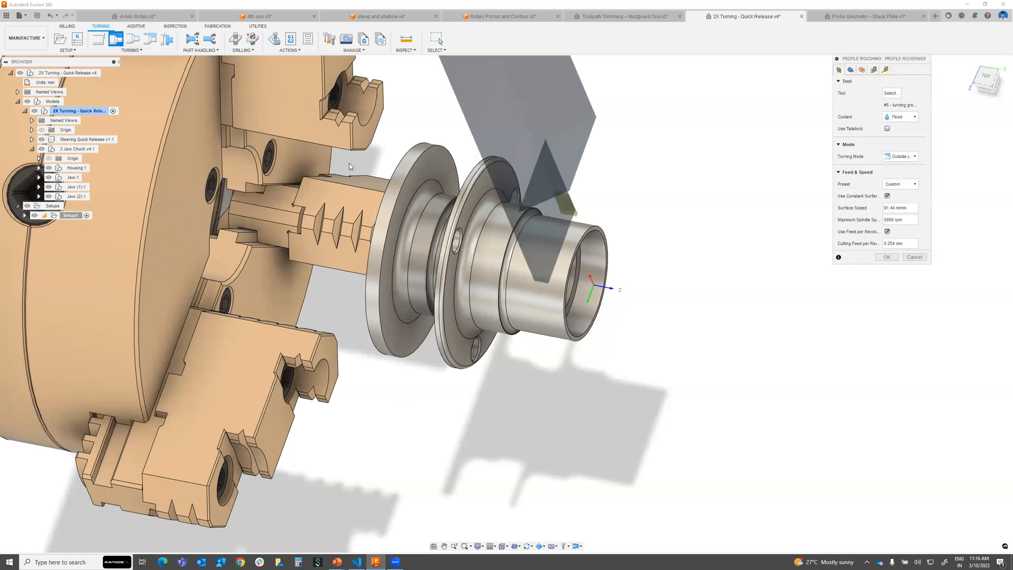
scroll(511, 279, up, 2)
scroll(551, 290, down, 4)
shift+middle_drag(514, 299, 587, 228)
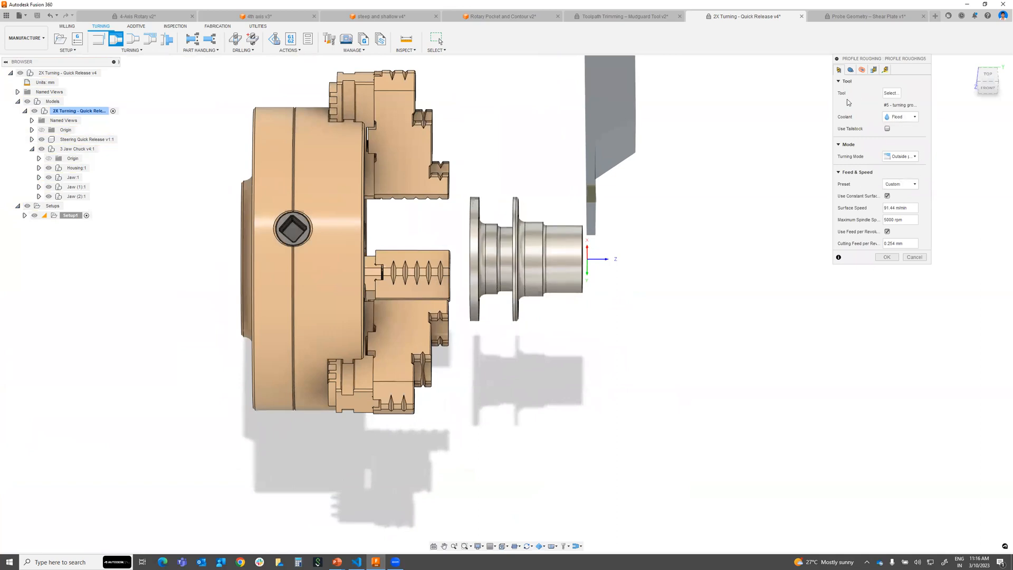
click(850, 71)
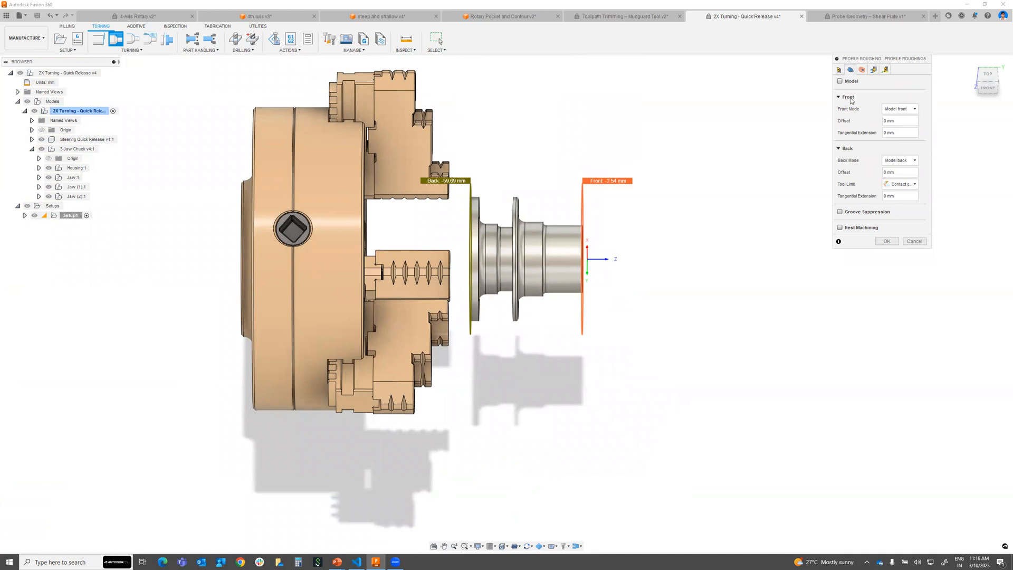
click(907, 109)
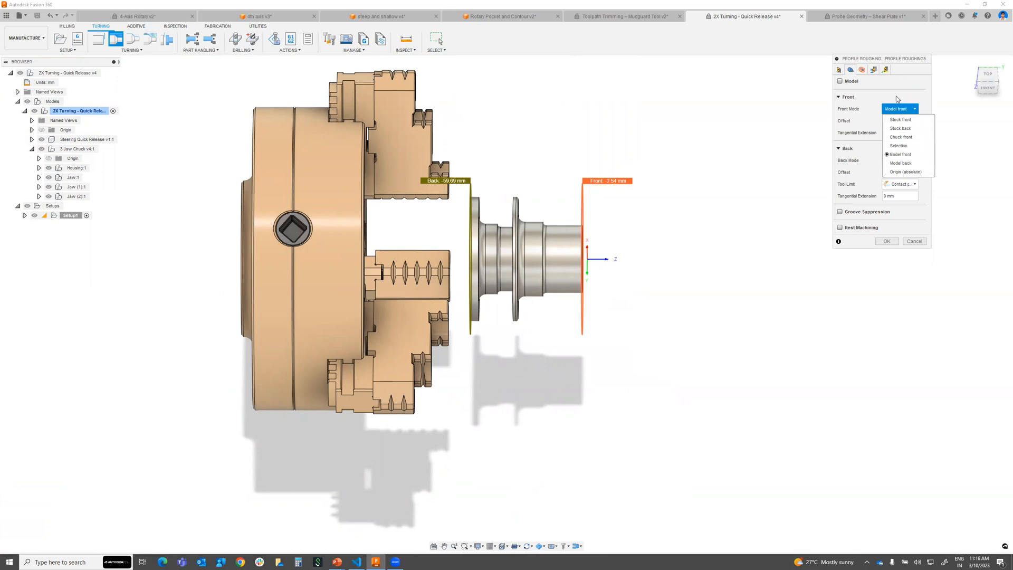
click(902, 60)
drag(887, 60, 832, 60)
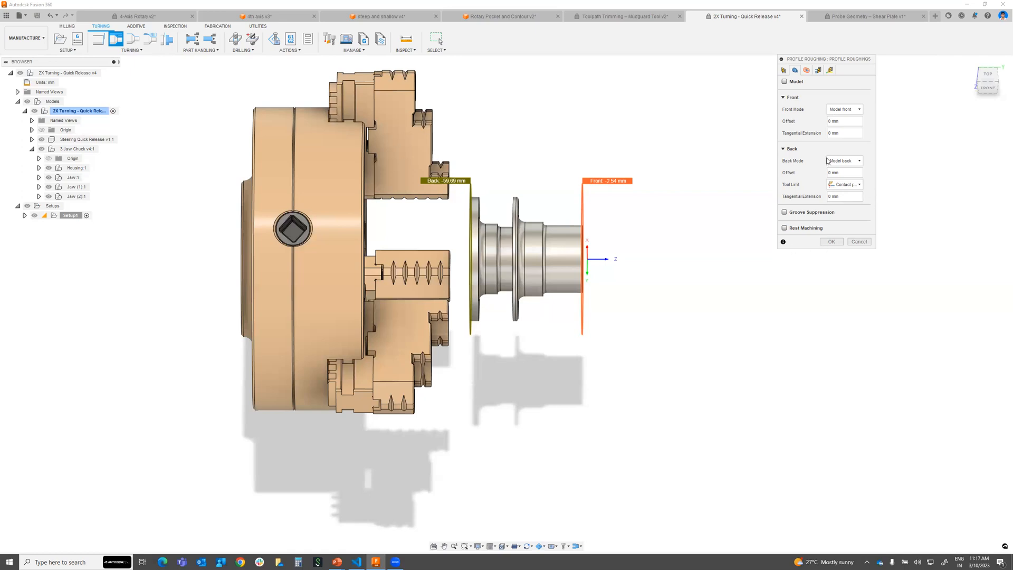
- Examine the profile roughing's clearance, outer and inner radii, and its cycle choices, keeping horizontal passes
click(807, 70)
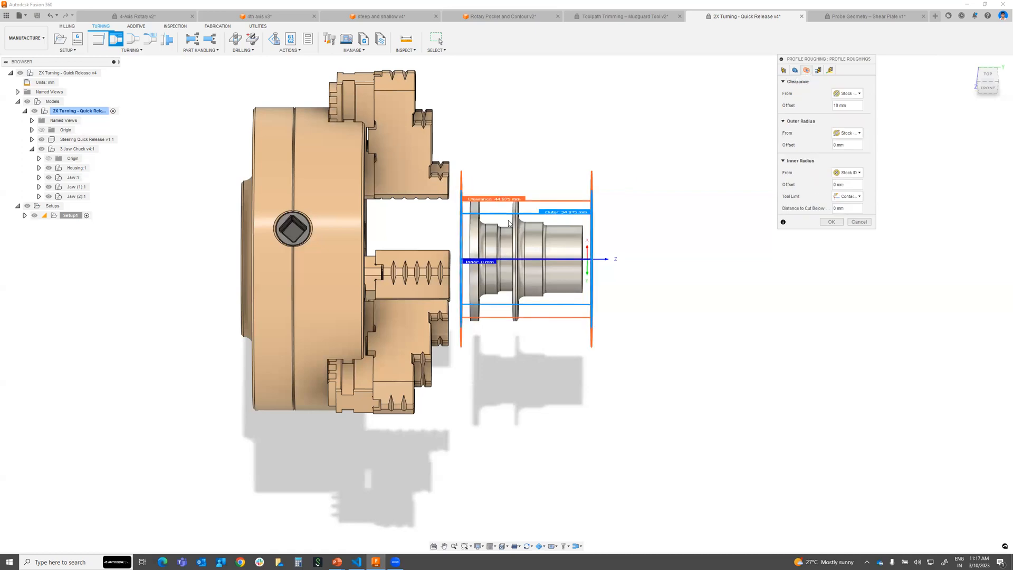
click(819, 71)
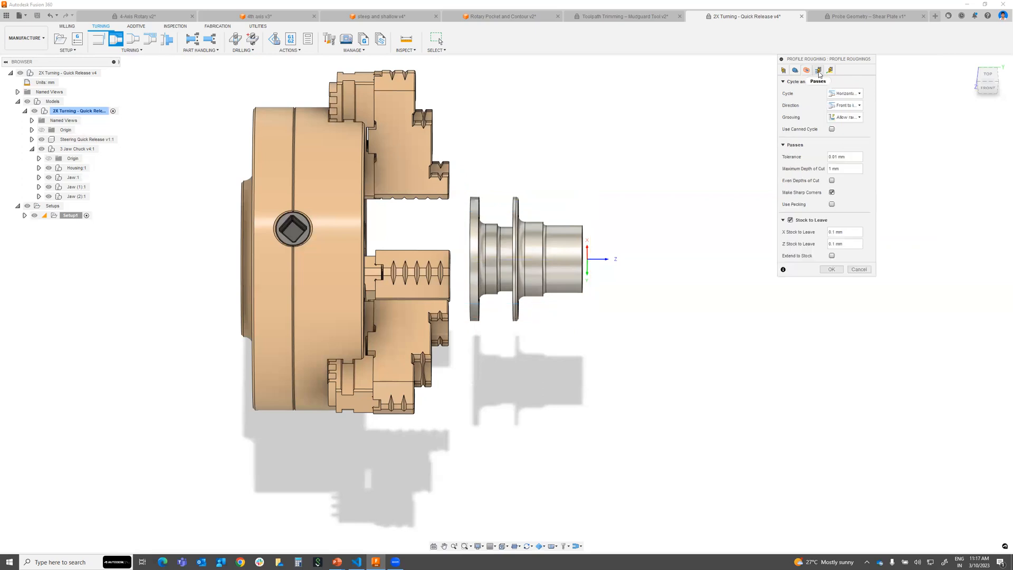
click(847, 93)
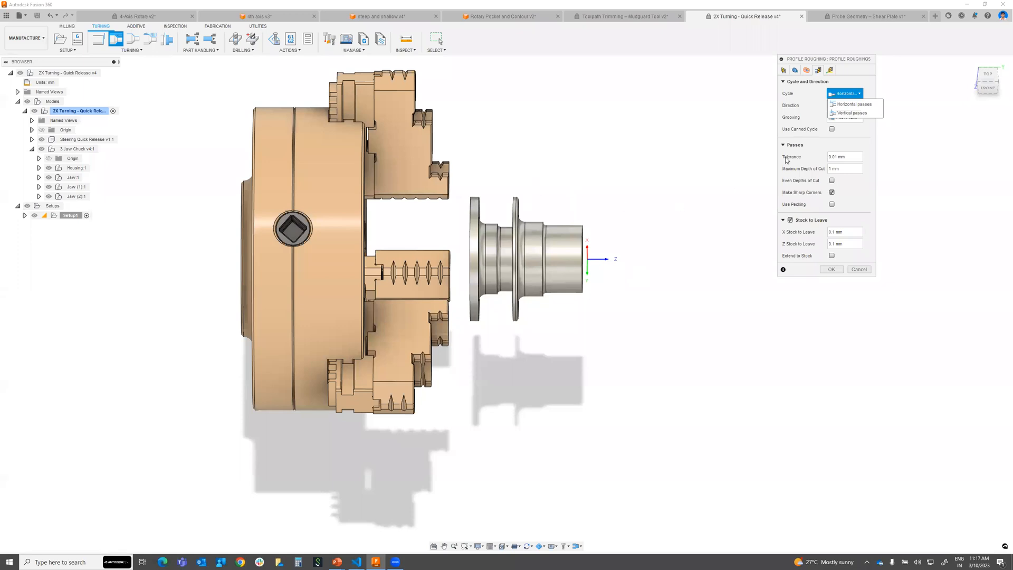
click(861, 82)
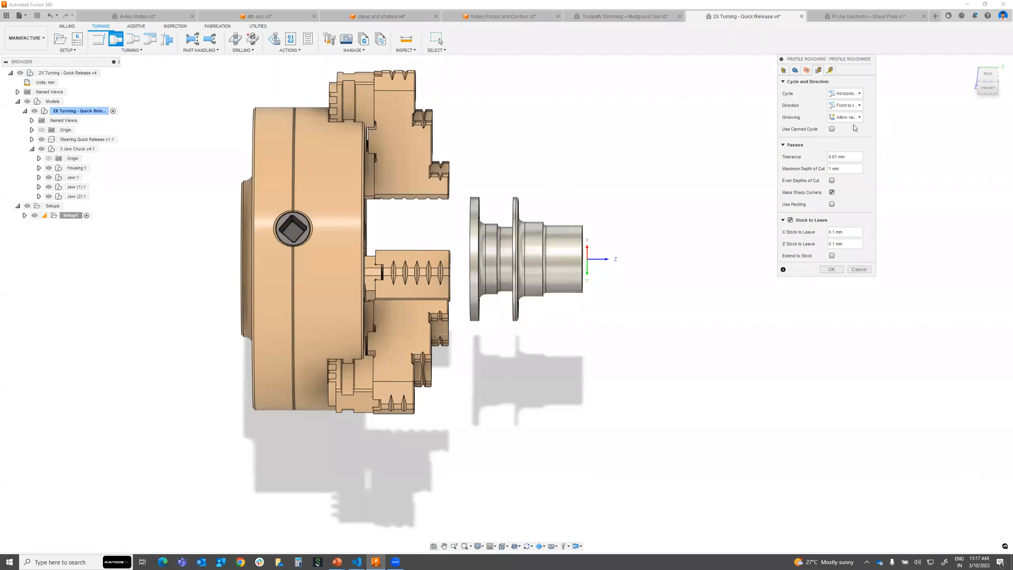
- Set the roughing's grooving option to Don't allow grooving, check the linking settings and create the operation
click(856, 119)
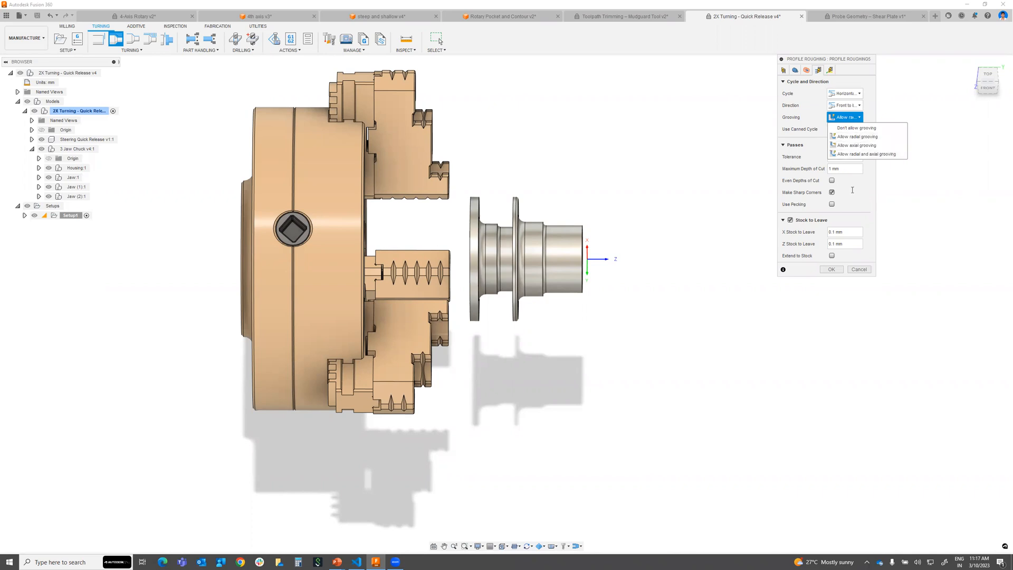
click(854, 129)
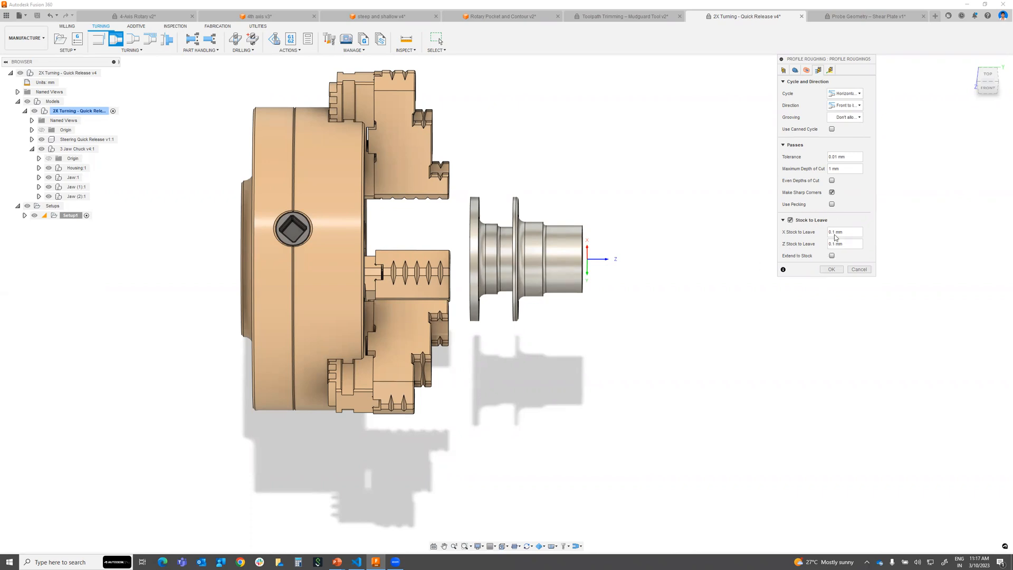
click(831, 70)
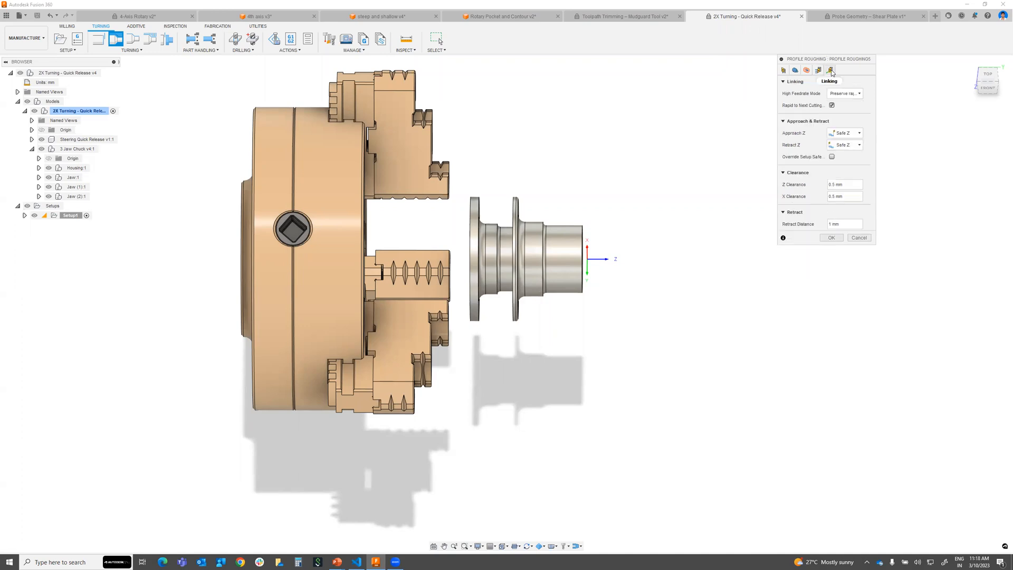
click(832, 238)
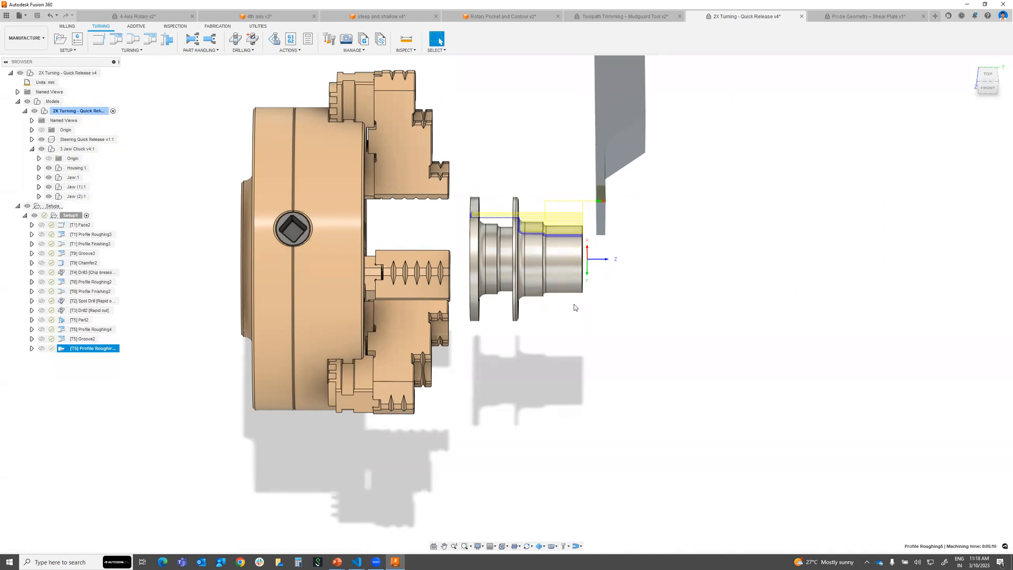
- Compare the new profile roughing toolpath with the Groove3 toolpath between the flanges, and review the available turning strategies
shift+middle_drag(557, 350, 537, 223)
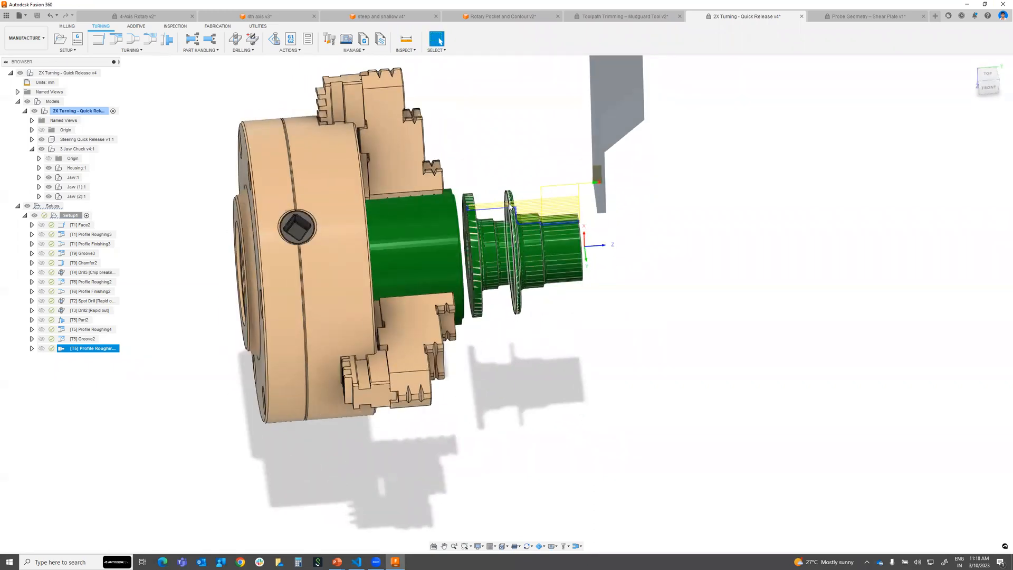
mouse_move(488, 193)
shift+middle_down()
mouse_move(491, 161)
mouse_move(501, 197)
shift+middle_up()
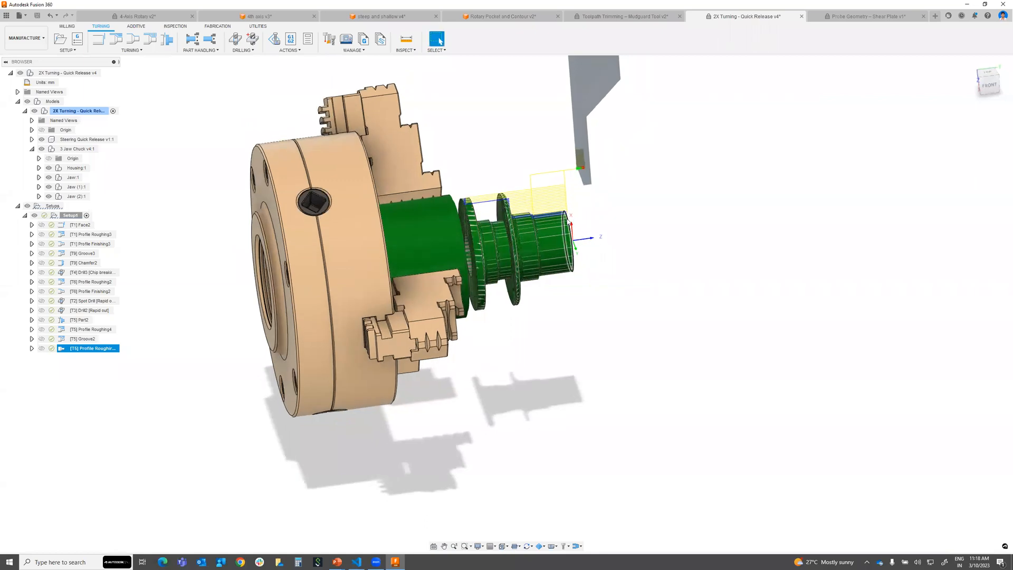
click(63, 254)
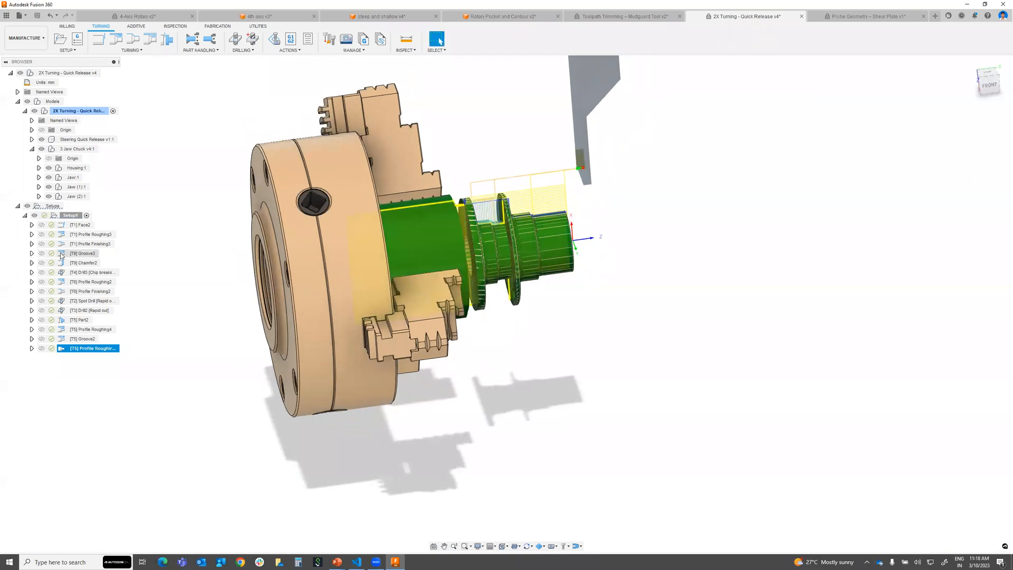
shift+middle_drag(577, 330, 512, 344)
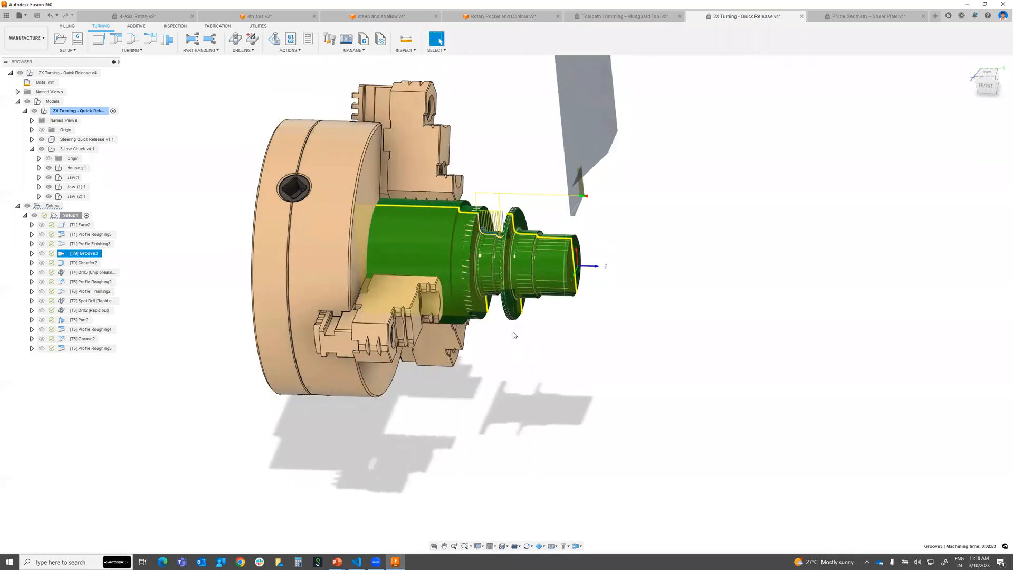
scroll(448, 222, up, 1)
click(131, 50)
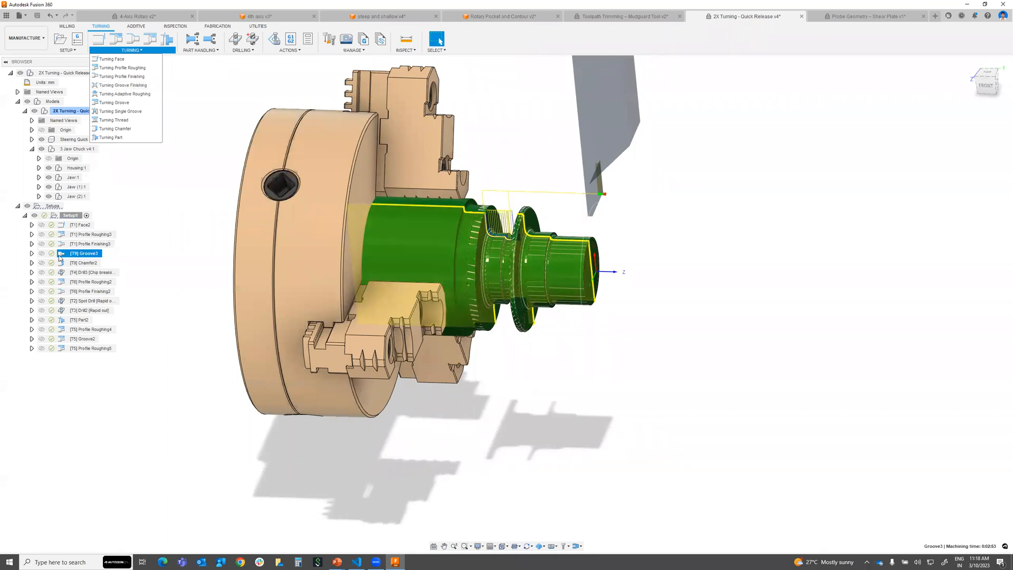
- Edit the Groove3 operation and set its front mode to Selection, referencing the chuck-side edge of the middle flange
double_click(90, 254)
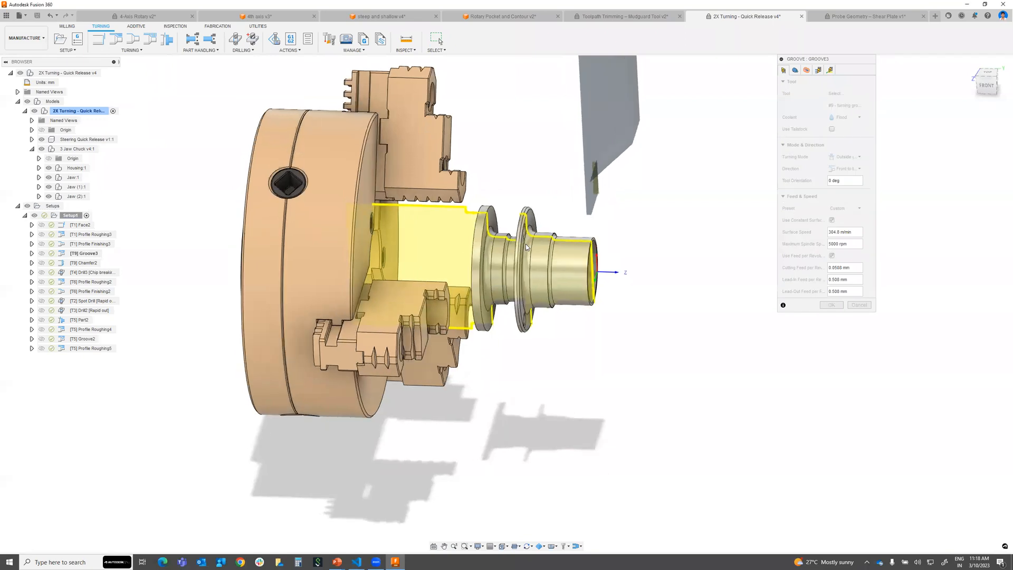
click(796, 70)
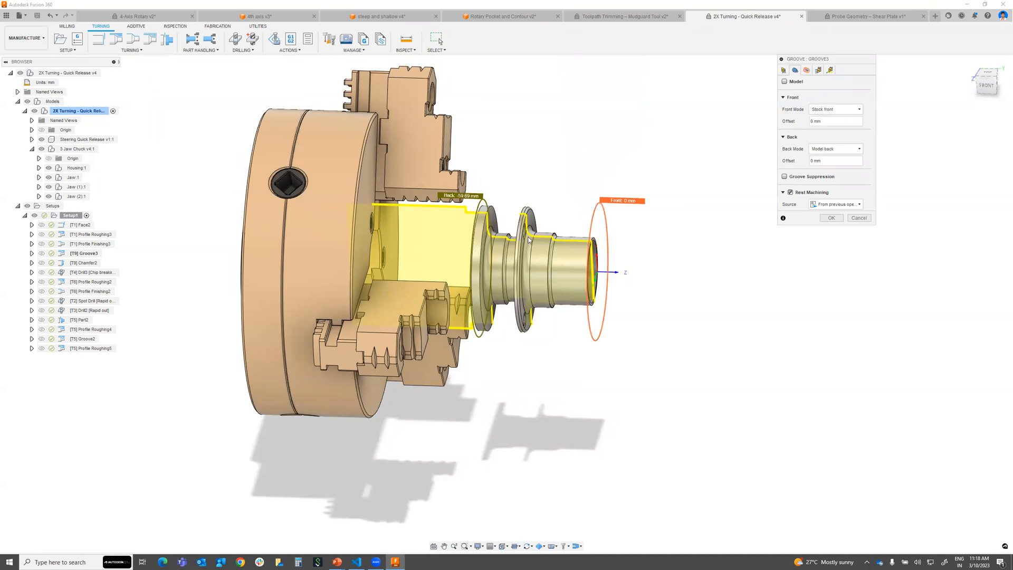
shift+middle_drag(529, 240, 521, 216)
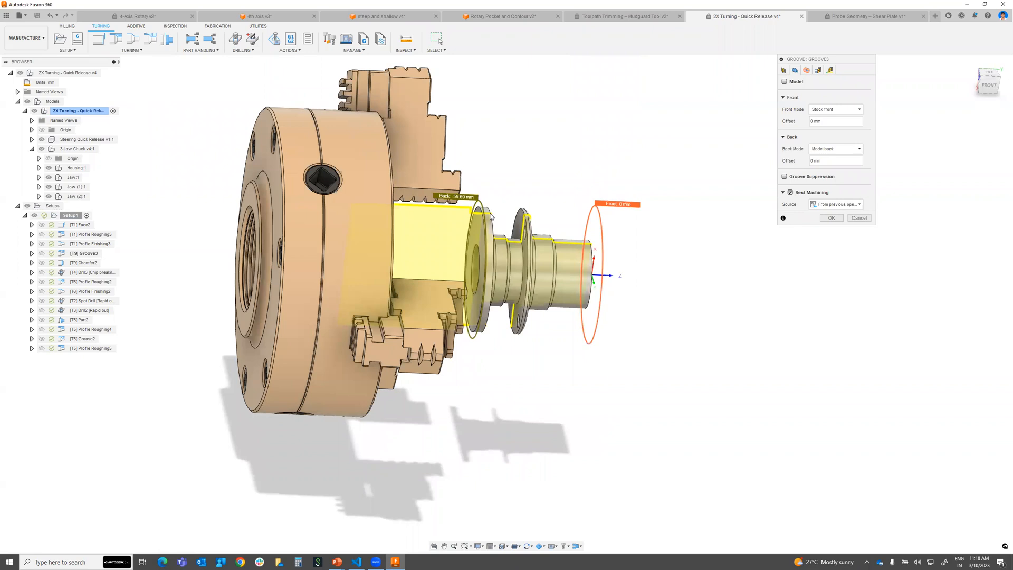
click(844, 113)
click(831, 150)
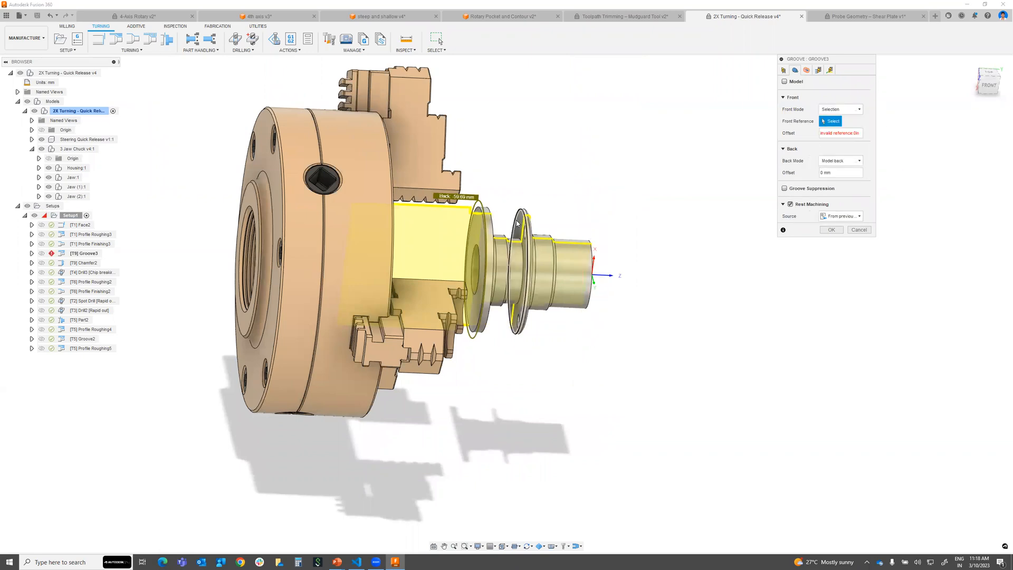
click(519, 221)
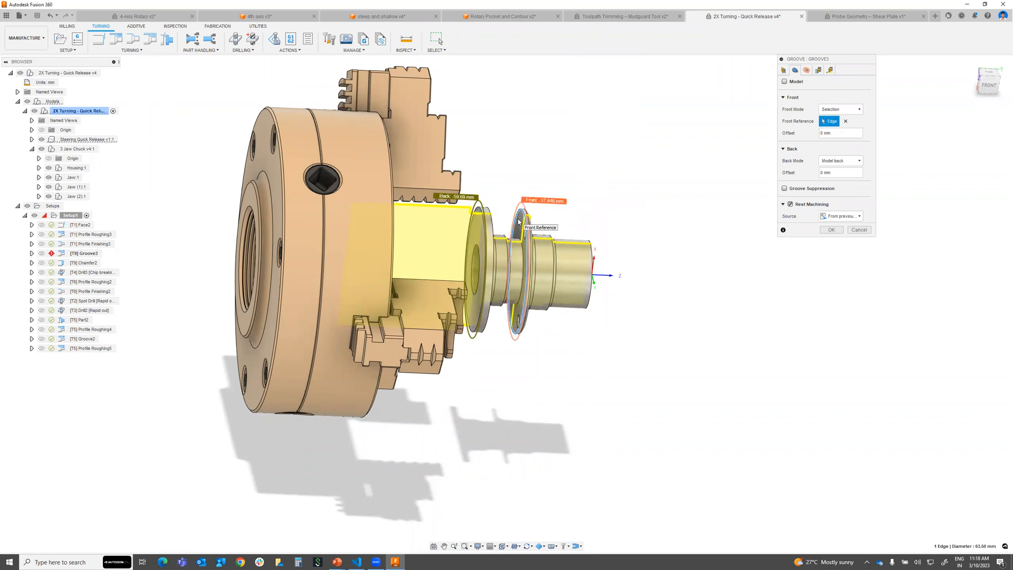
- Set Groove3's back mode to Selection, referencing the rear flange's face toward the groove, and accept the operation
click(843, 163)
click(843, 198)
shift+middle_drag(598, 207, 522, 212)
click(489, 227)
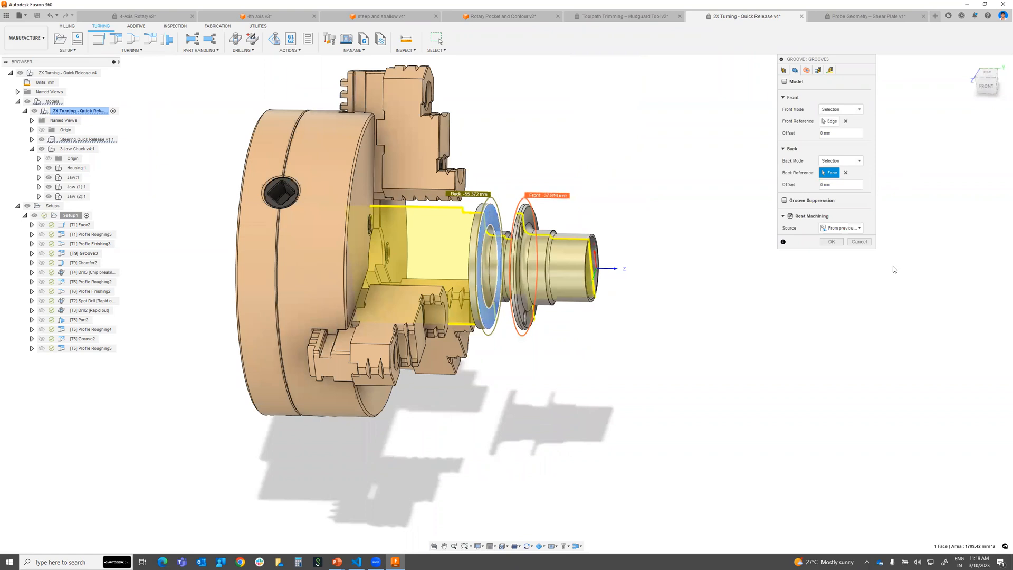
click(832, 242)
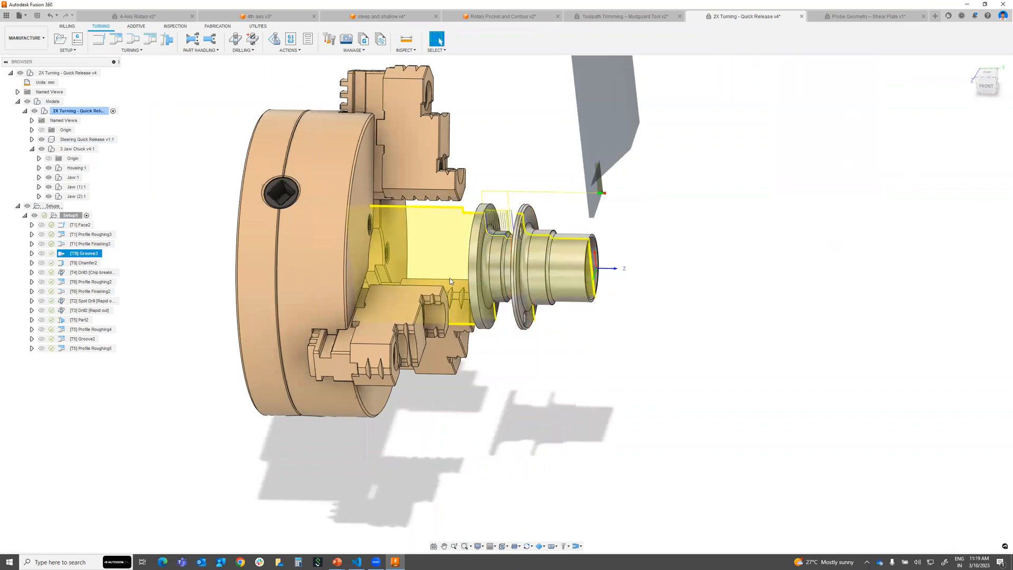
- Inspect the updated Groove3 toolpath between the two flanges together with the stock and chuck
shift+middle_drag(549, 260, 558, 219)
scroll(492, 214, down, 3)
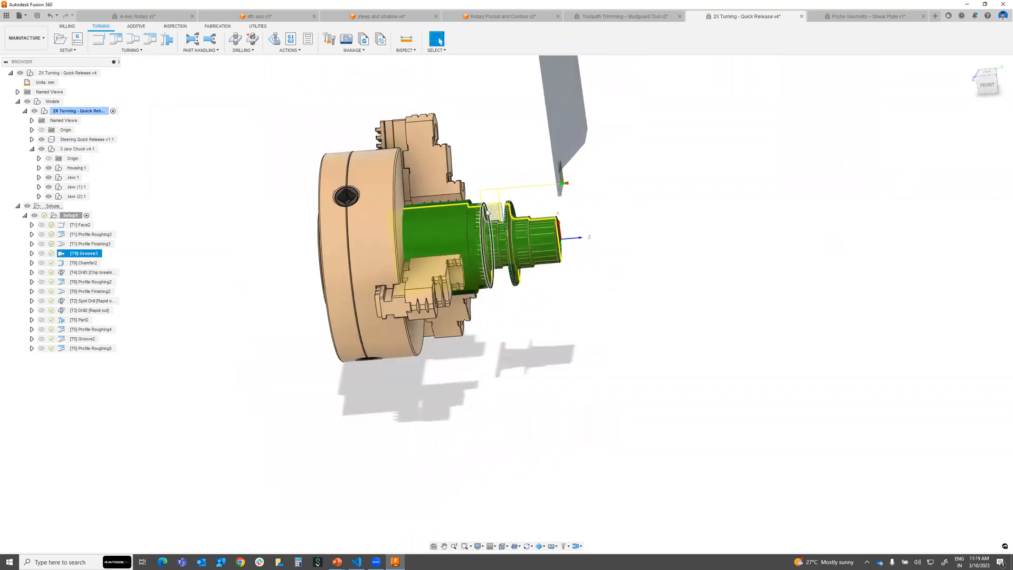
scroll(486, 211, up, 3)
scroll(486, 211, up, 2)
shift+middle_drag(483, 182, 459, 234)
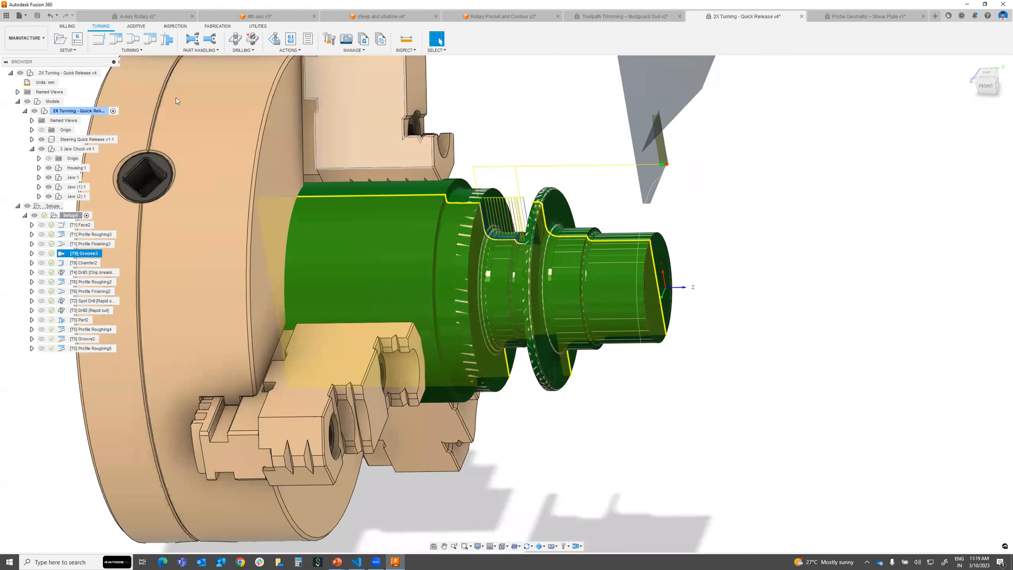
- Review the available turning, part handling and actions commands, and switch to the PowerPoint slide show
click(142, 51)
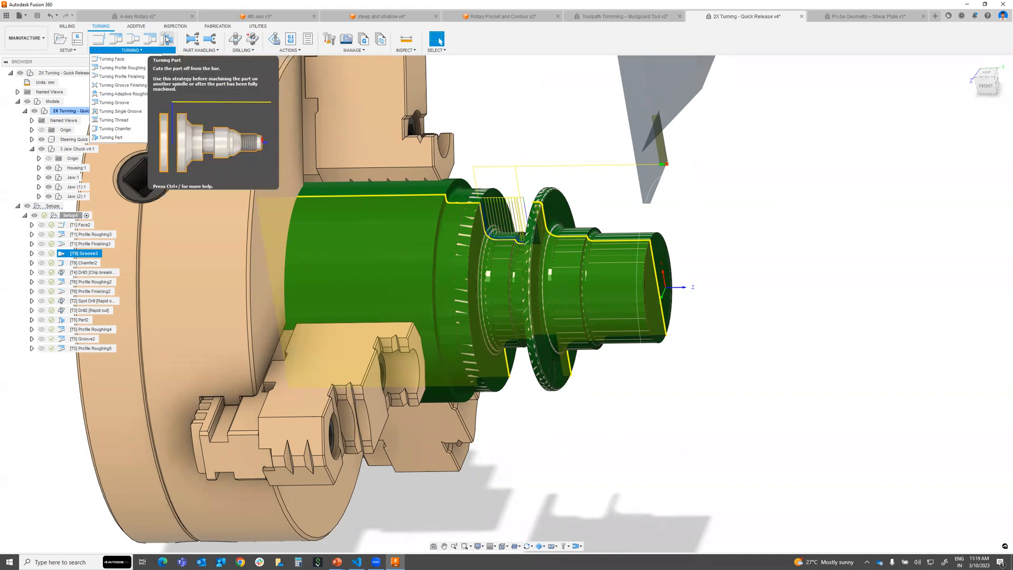
click(216, 51)
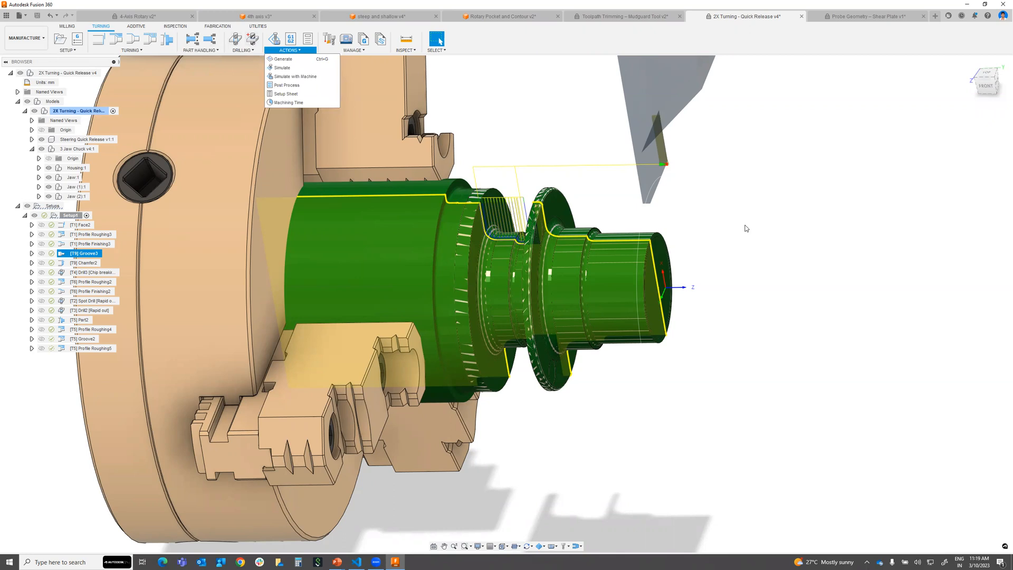
key(alt+Tab)
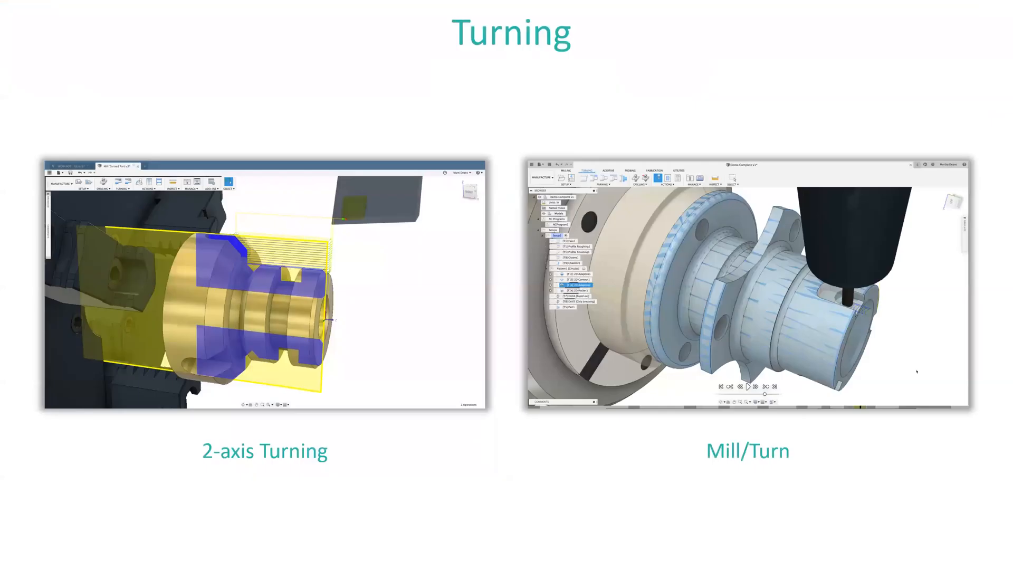
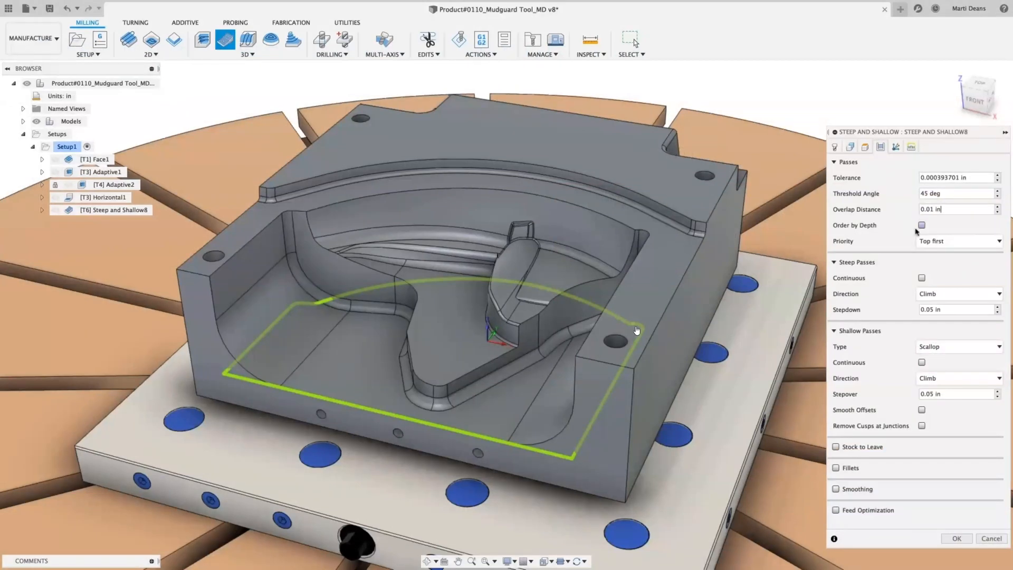
- Set the steep passes direction to Both ways in the Steep and Shallow operation
click(953, 293)
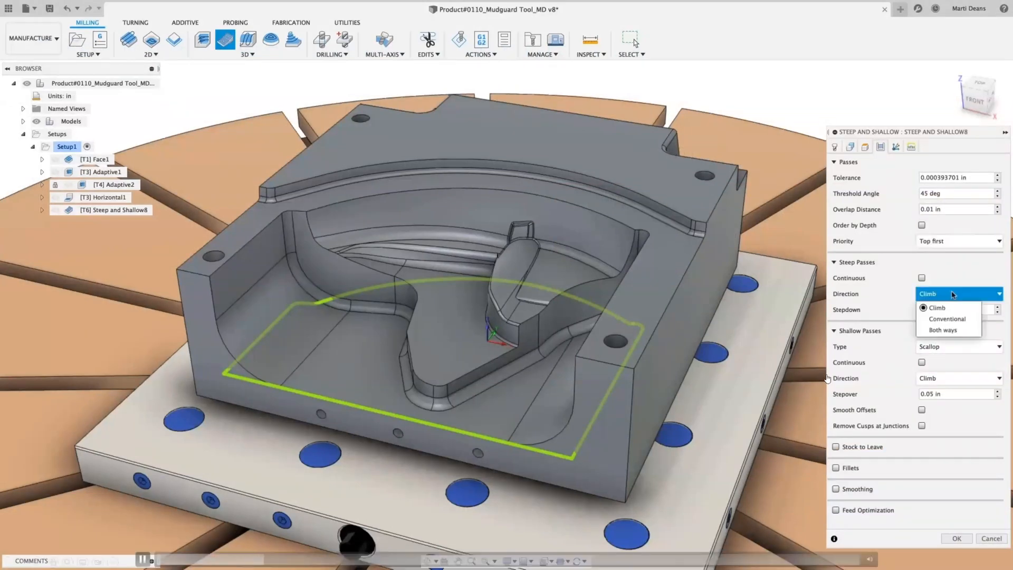
click(948, 330)
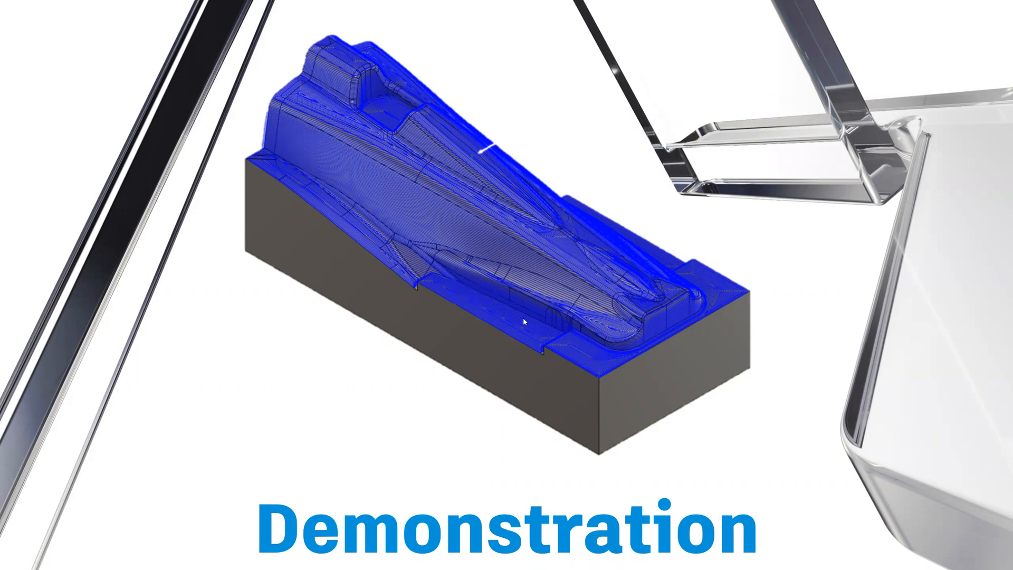
- Switch to Fusion 360, bring up the steep and shallow design and collapse Setup1's list of operations
key(alt+Tab)
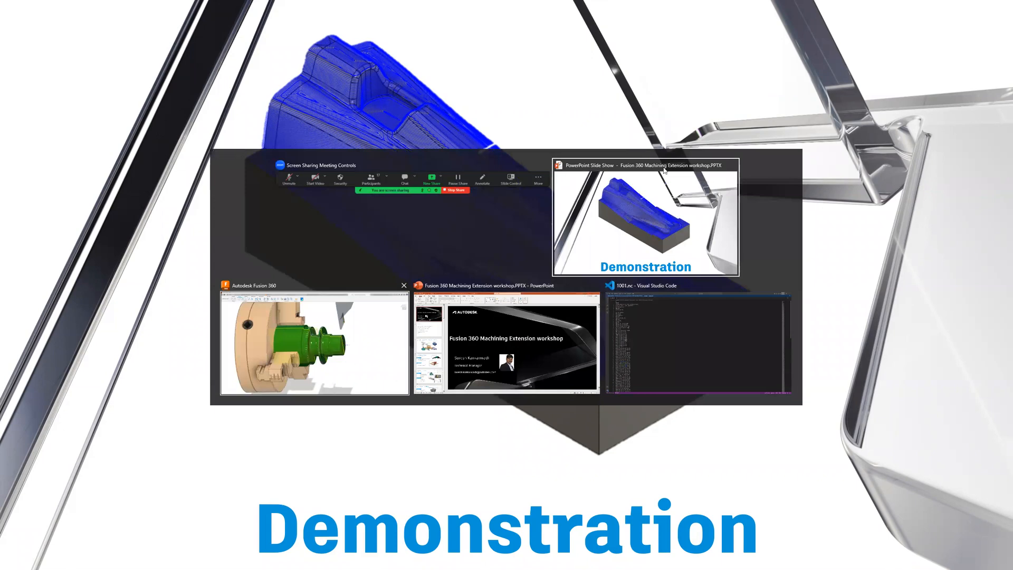
click(316, 343)
click(385, 16)
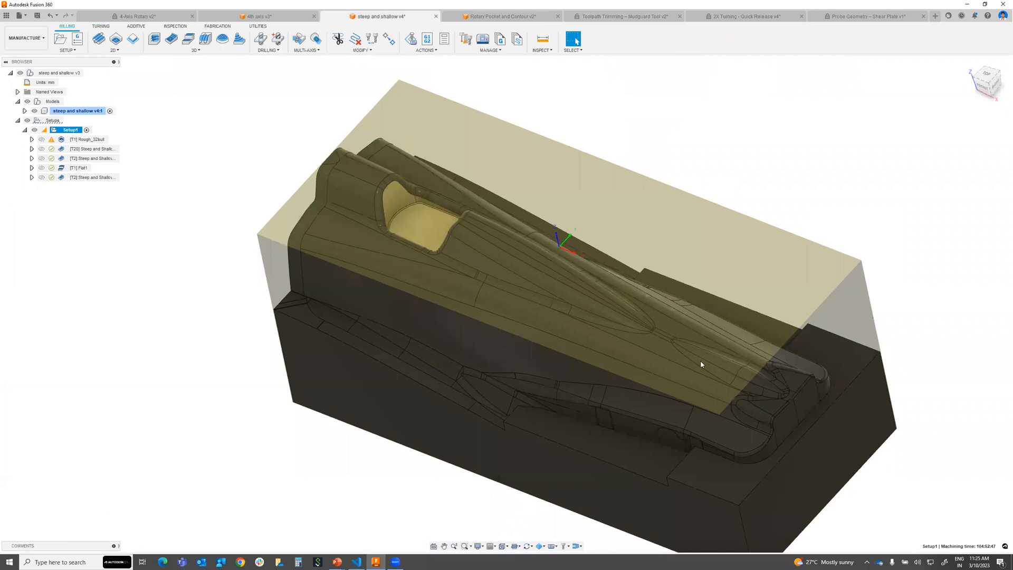
scroll(507, 384, up, 1)
shift+middle_drag(507, 384, 526, 371)
click(27, 132)
click(25, 131)
shift+middle_drag(732, 392, 641, 403)
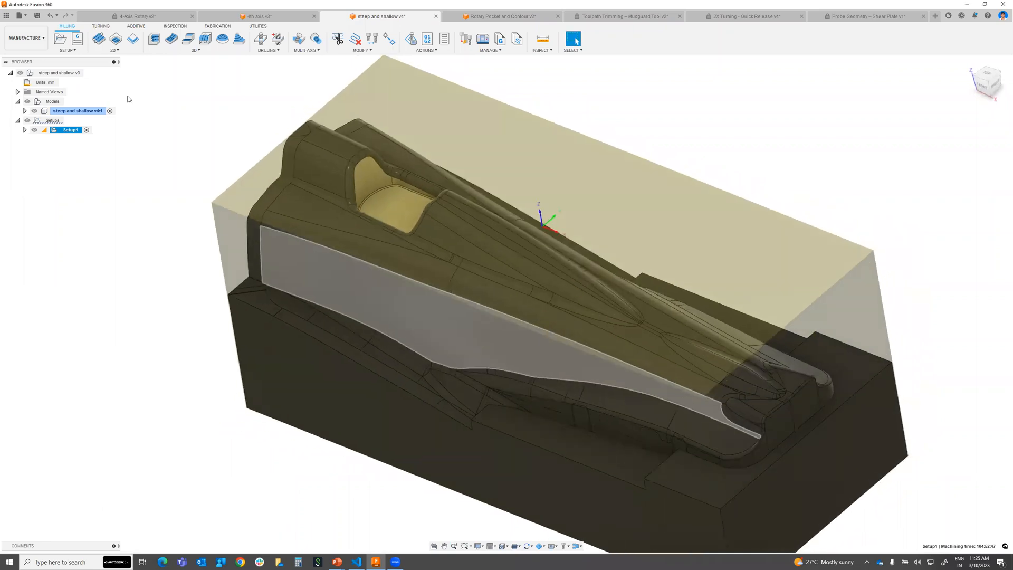
- Start a new milling setup, review its setup, stock and post process settings, and cancel it
click(61, 41)
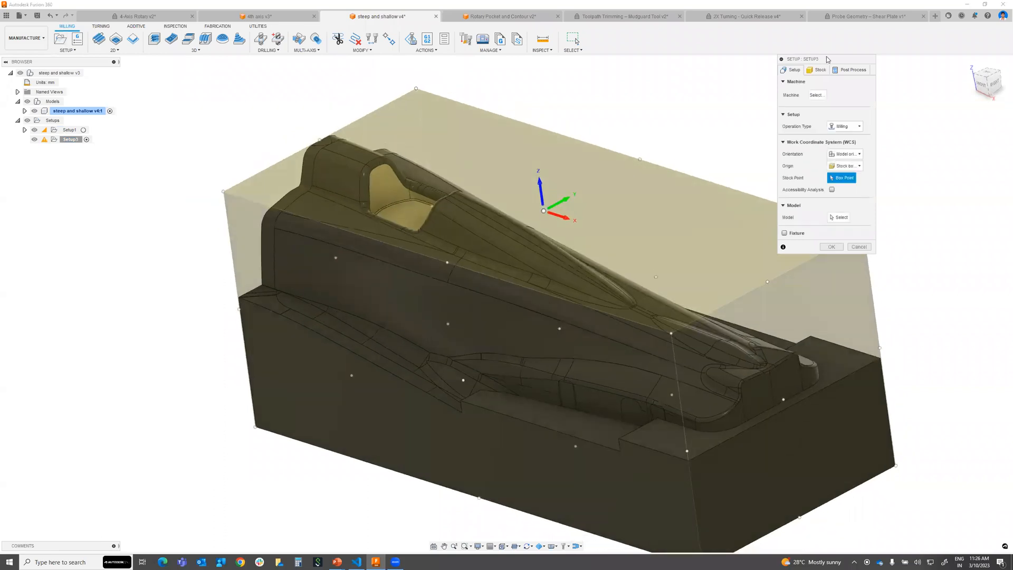
drag(828, 59, 910, 82)
scroll(625, 261, up, 5)
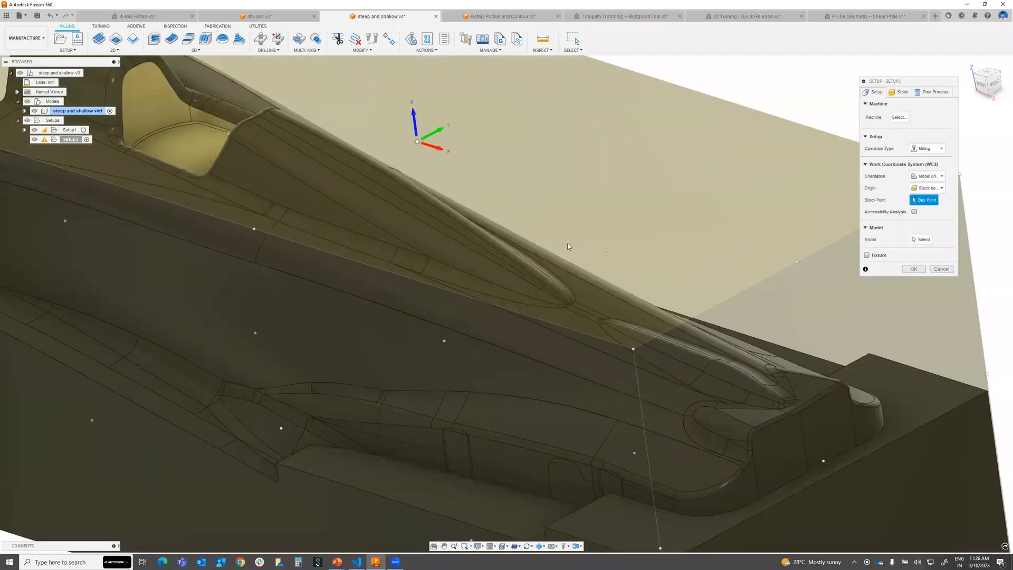
scroll(568, 247, down, 5)
shift+middle_drag(569, 247, 486, 282)
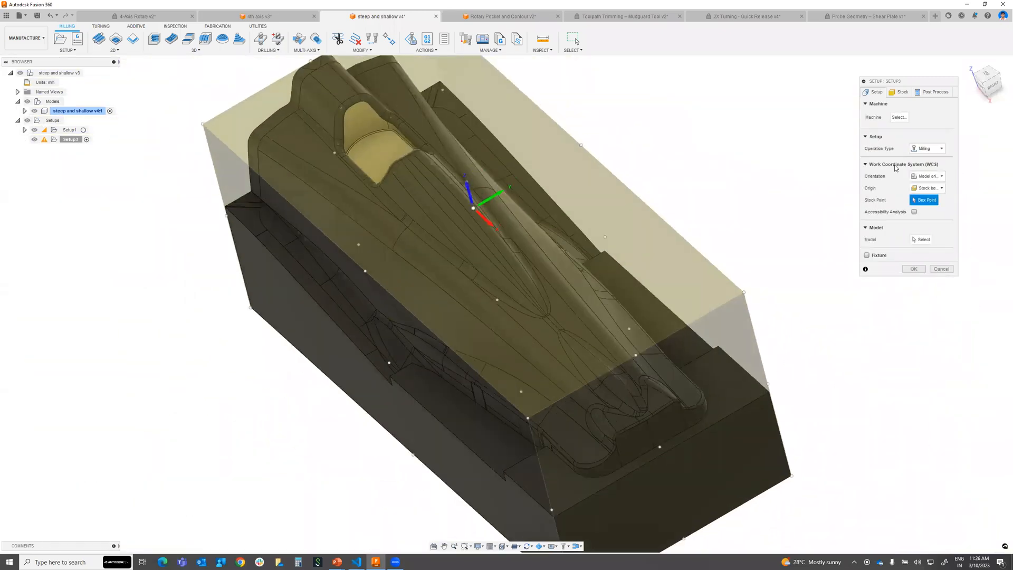
click(902, 95)
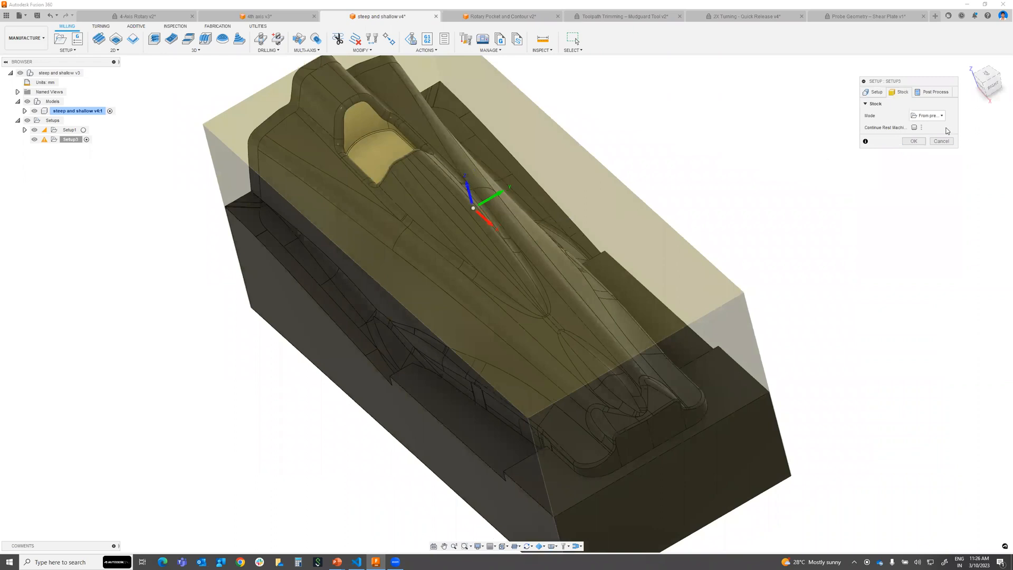
click(936, 94)
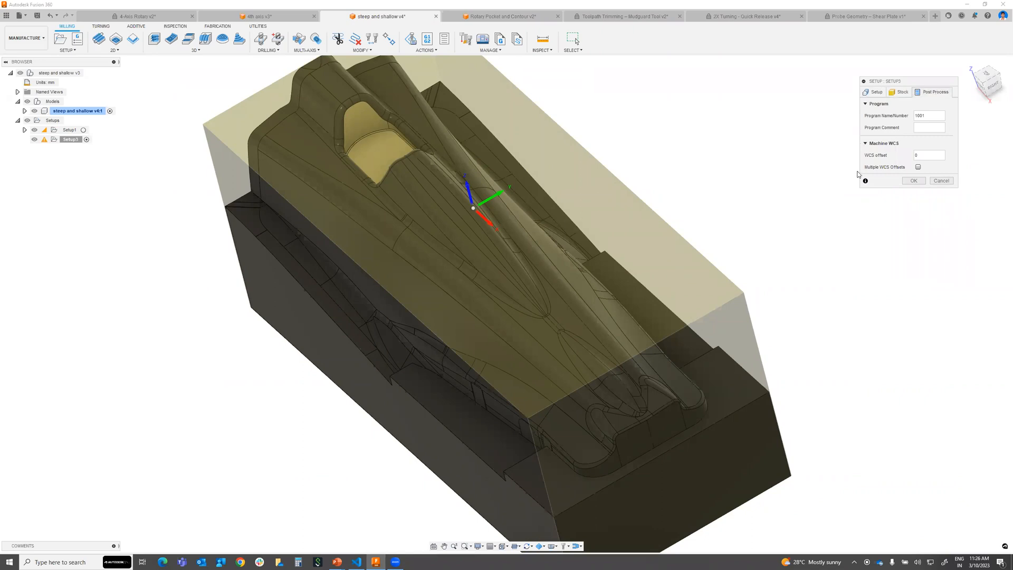
click(941, 181)
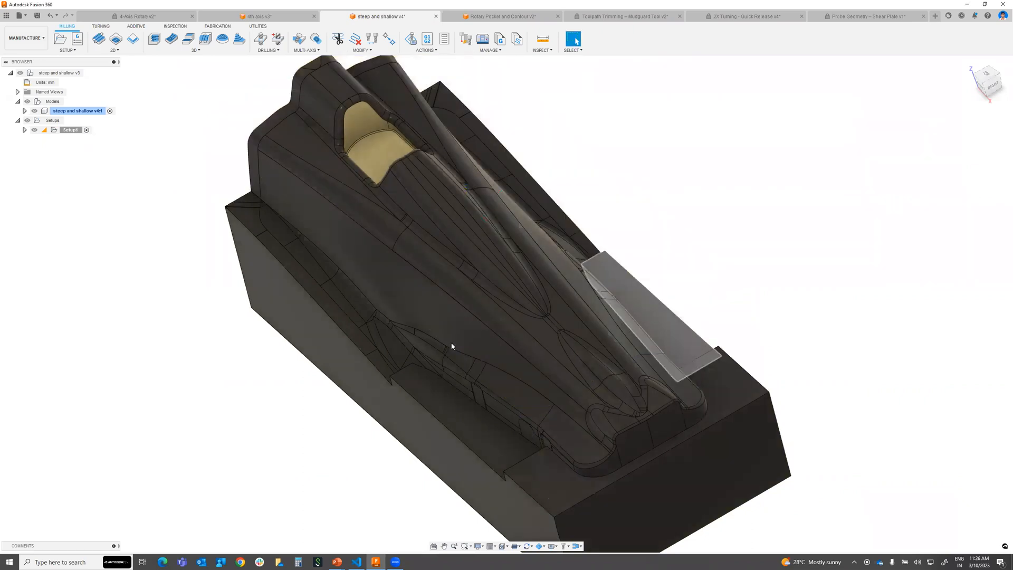
- Review the list of available 3D milling strategies for the steep and shallow part
scroll(476, 354, down, 3)
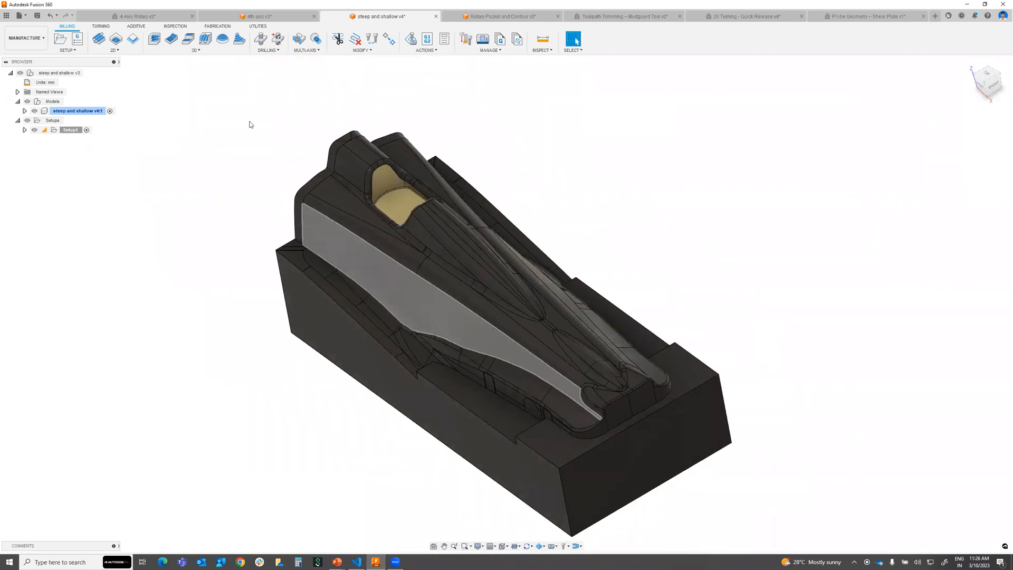
click(198, 50)
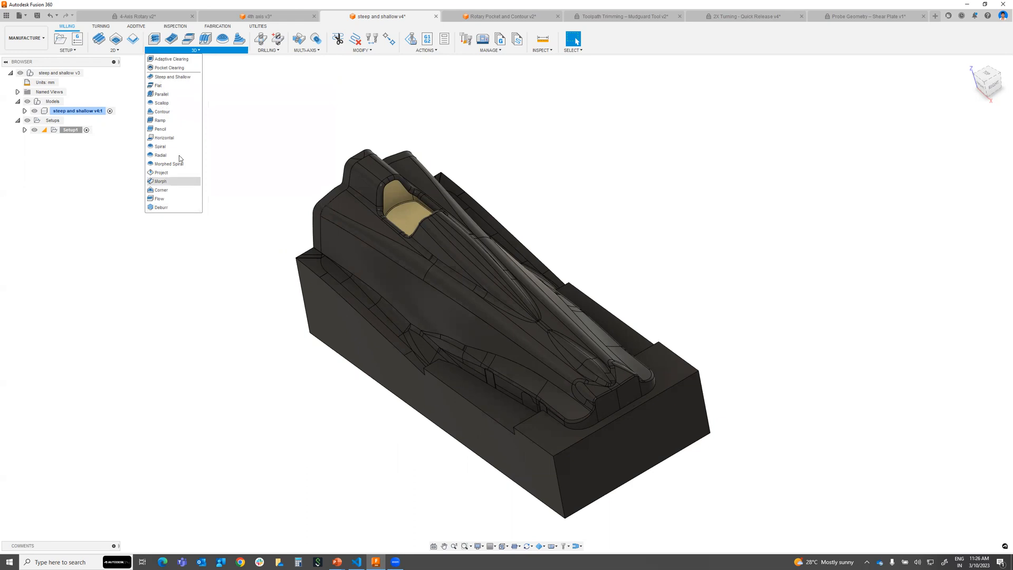
click(256, 136)
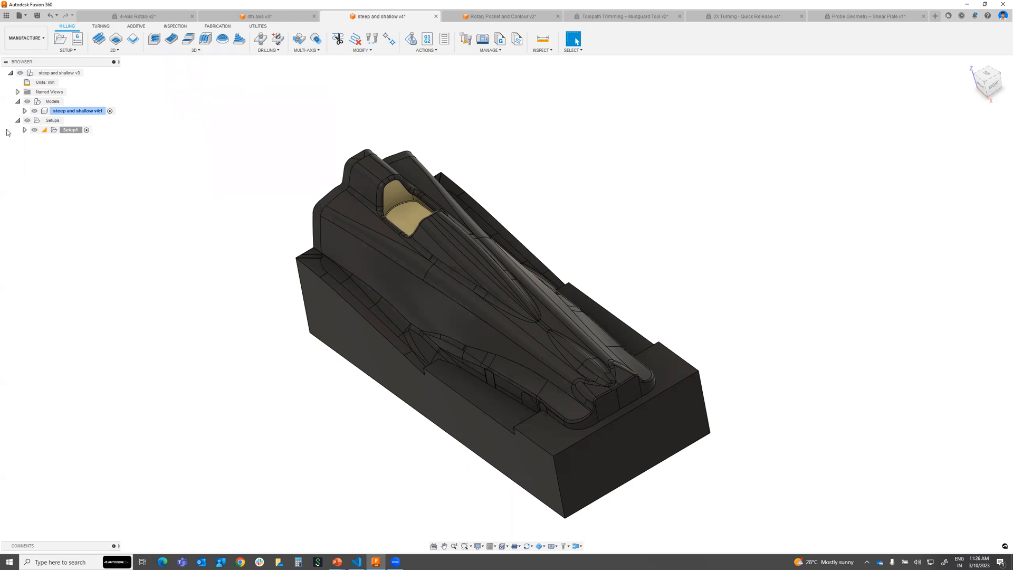
- Open Setup1's Rough_32bull pocket operation for editing and review its tool, geometry and heights settings
click(24, 130)
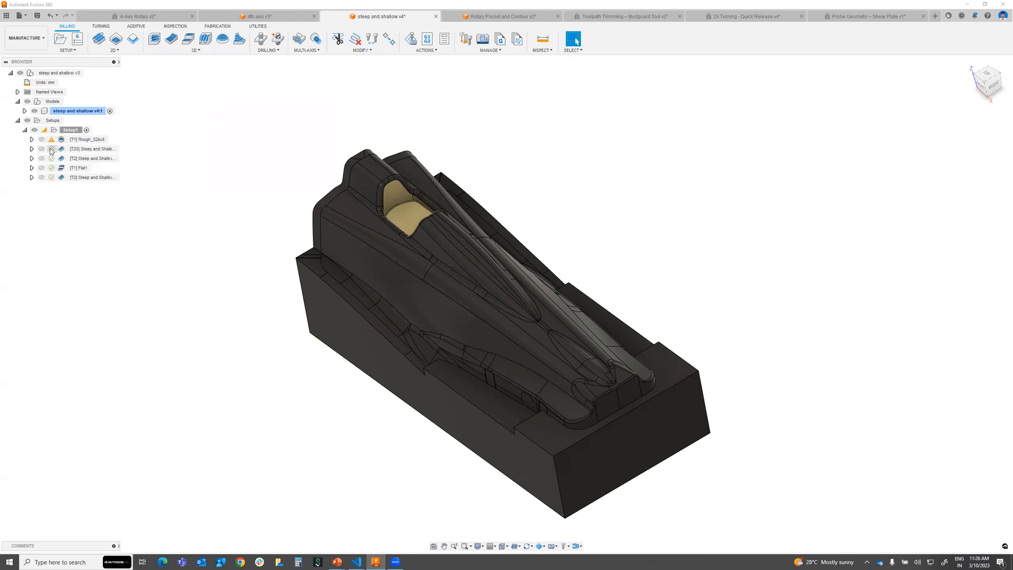
click(64, 141)
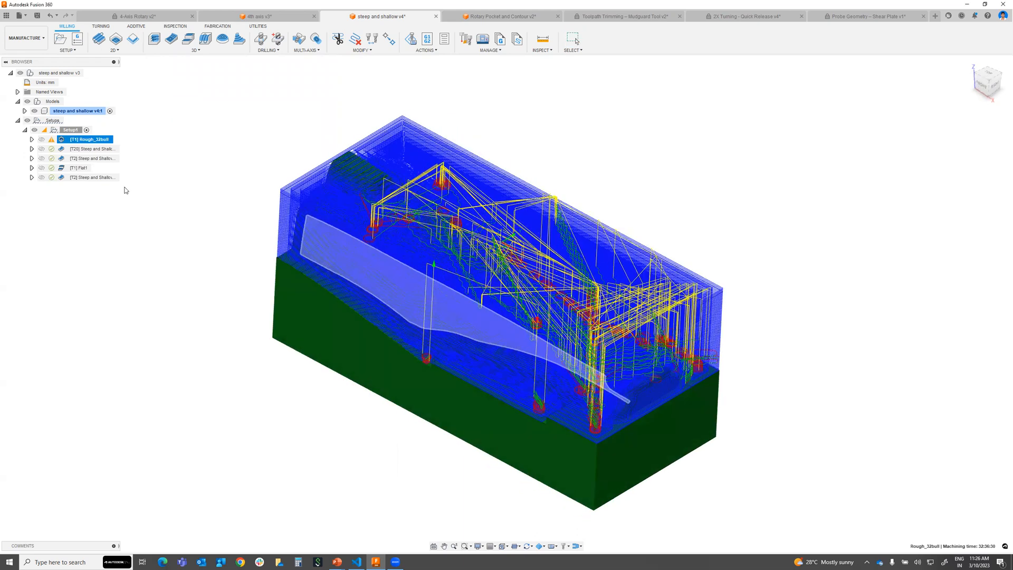
double_click(63, 140)
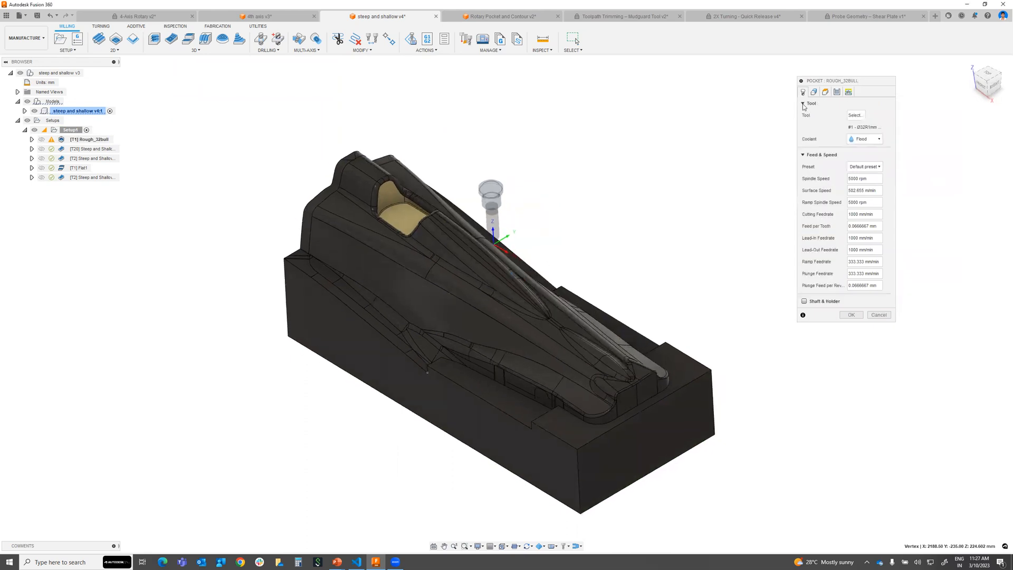
click(815, 93)
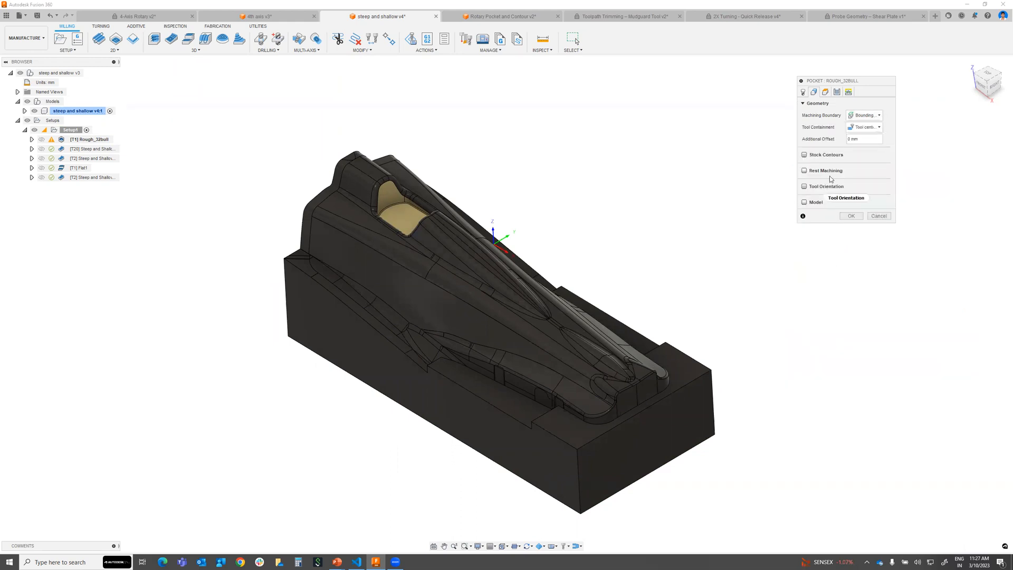
click(826, 93)
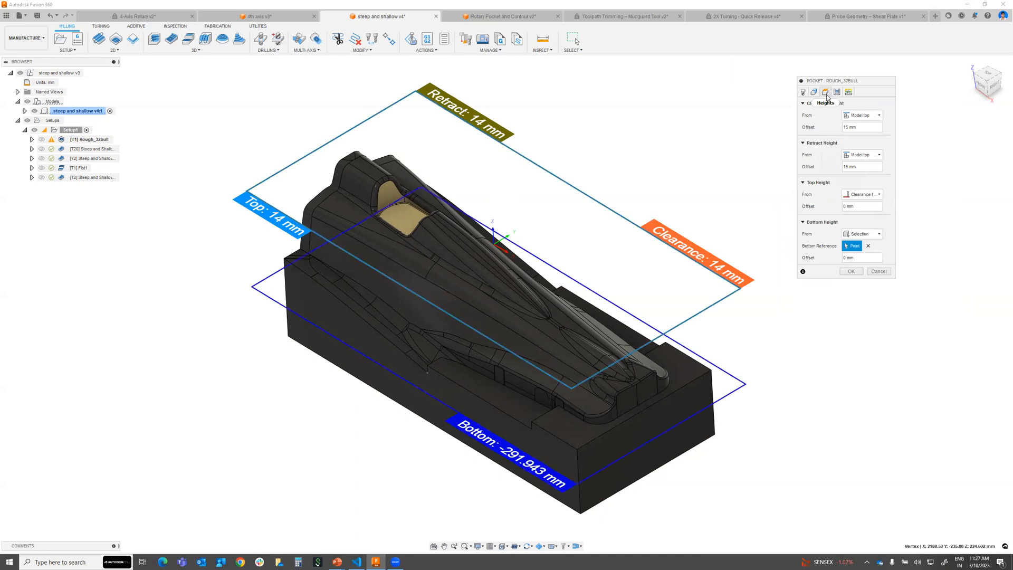
shift+middle_drag(536, 395, 581, 248)
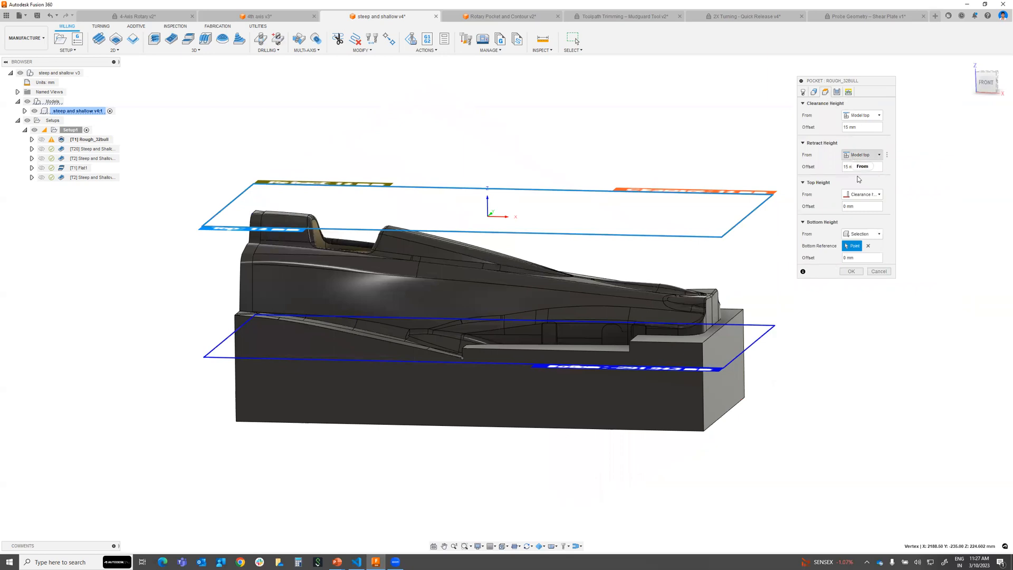
- Review the passes settings of Rough_32bull, including the cutting direction options, keeping Both ways selected
click(839, 93)
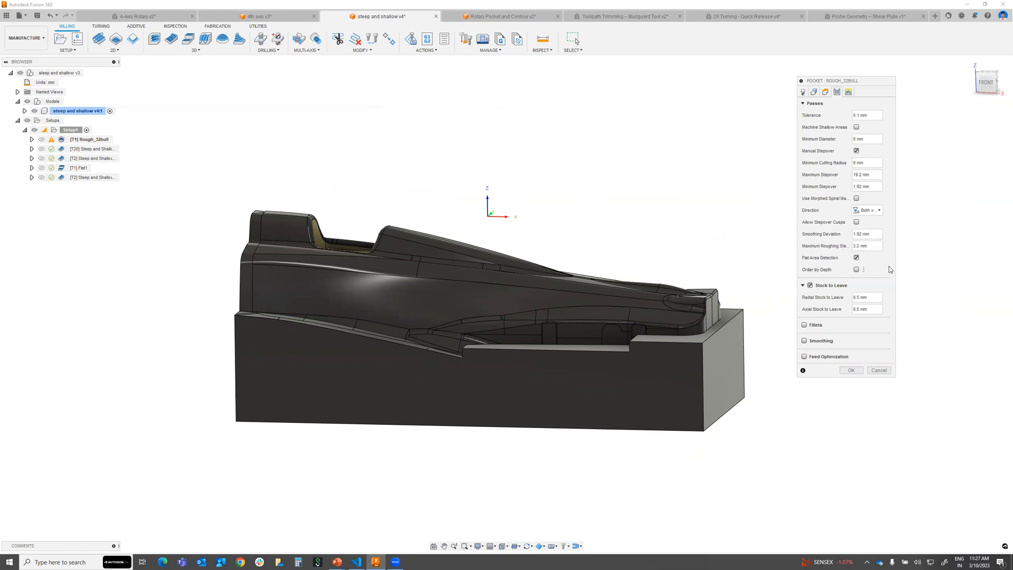
click(878, 210)
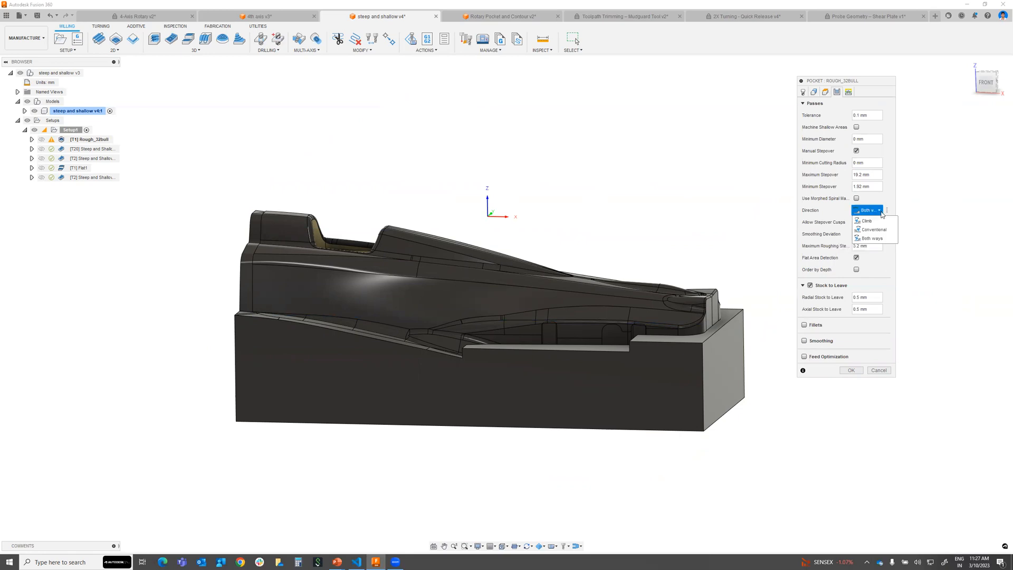
click(876, 240)
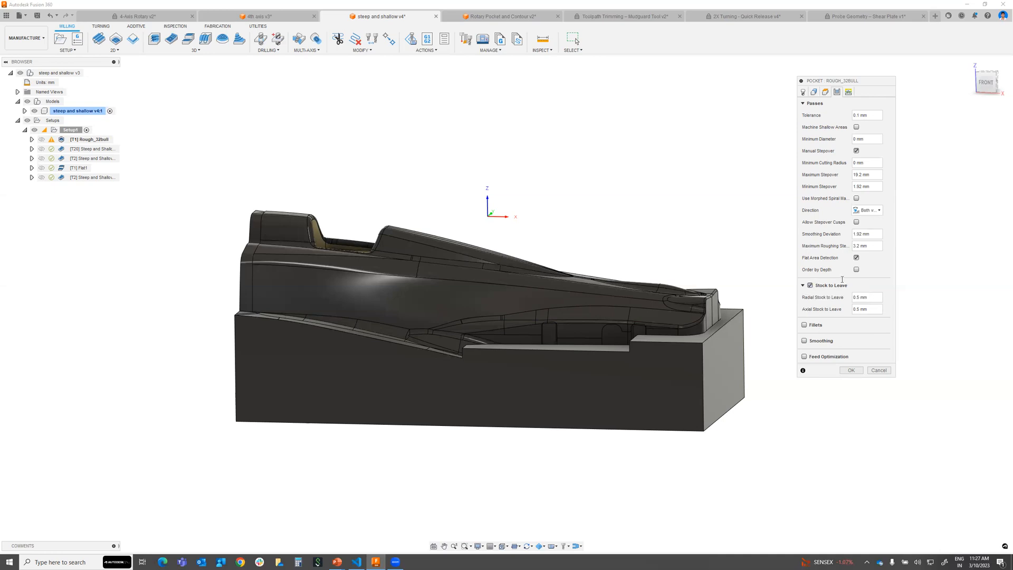
shift+middle_drag(566, 199, 465, 319)
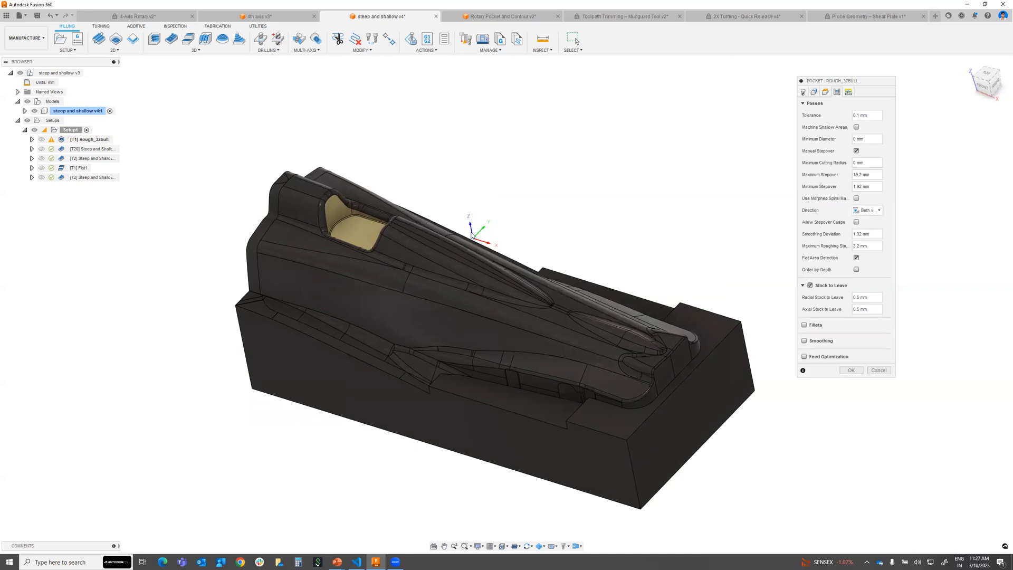
- Review Rough_32bull's linking settings, including the retraction policy and ramp type options, and leave the operation without changes
click(848, 92)
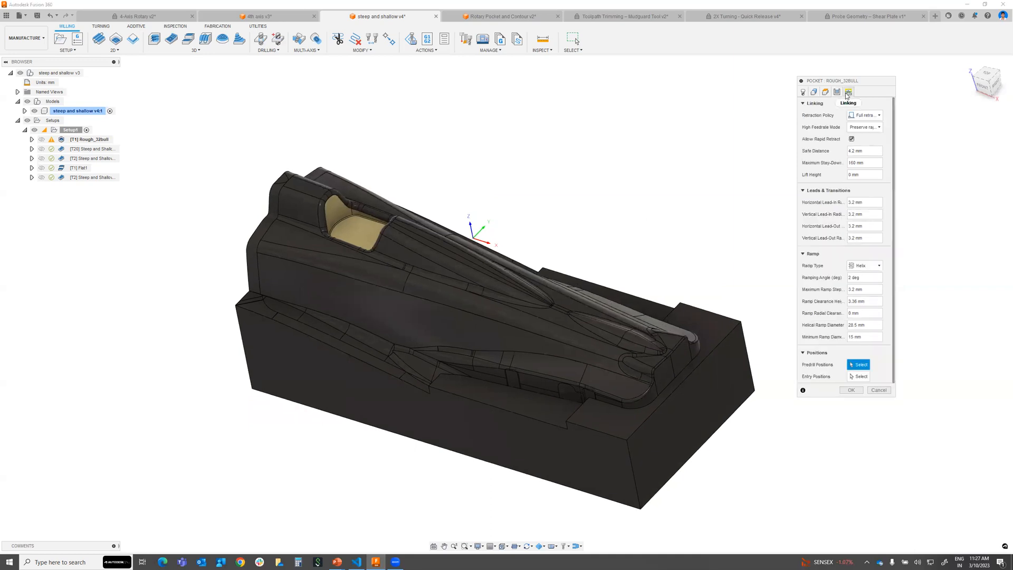
click(879, 116)
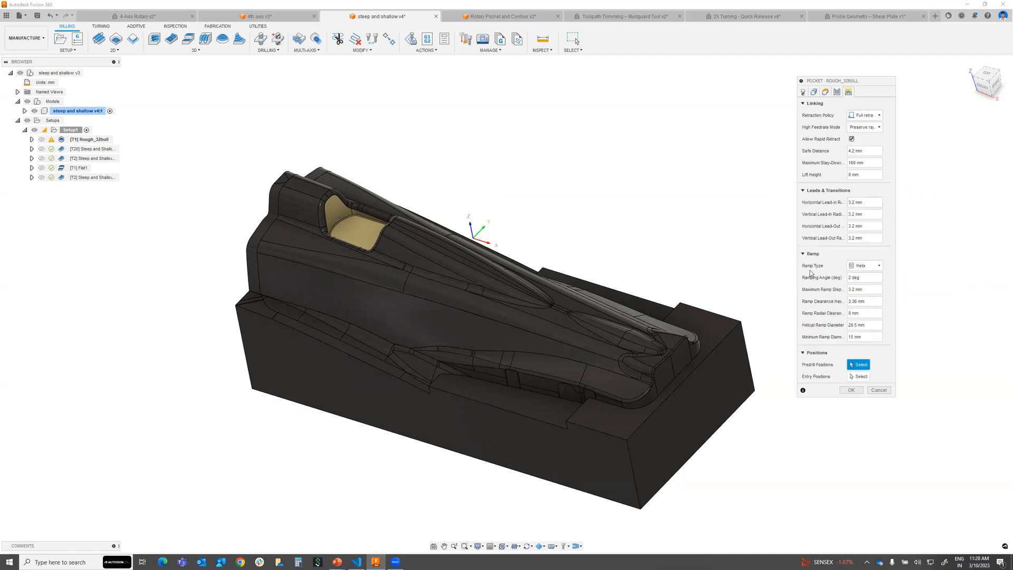
click(879, 267)
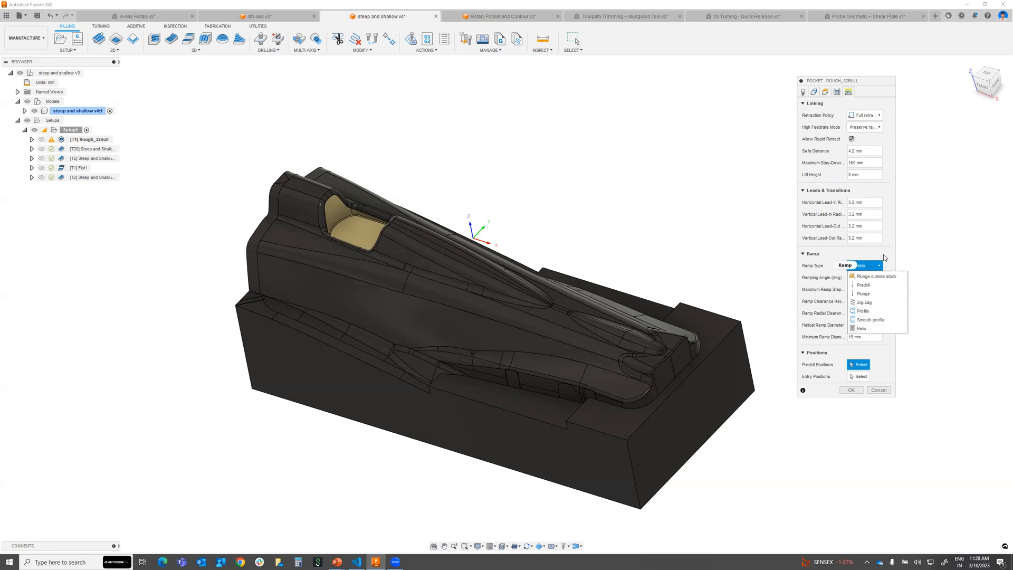
click(884, 255)
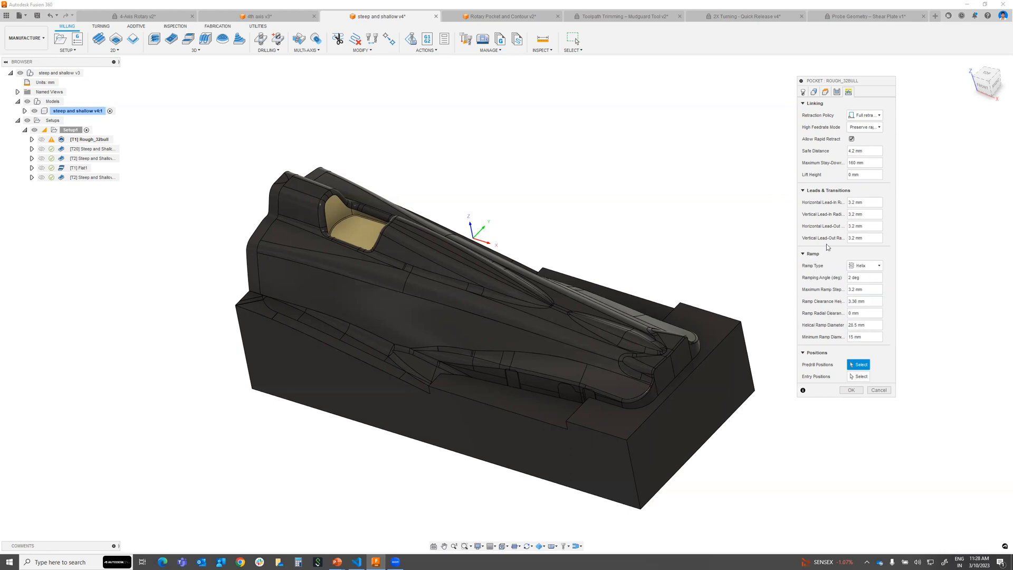
click(879, 390)
- Open the simulation of the Rough_32bull operation and play it
right_click(90, 142)
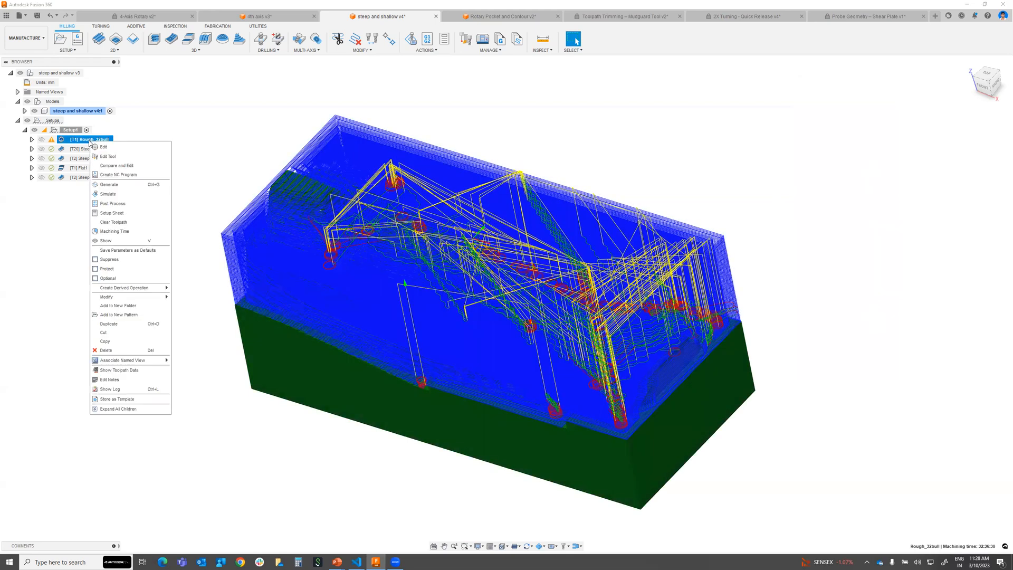
click(108, 194)
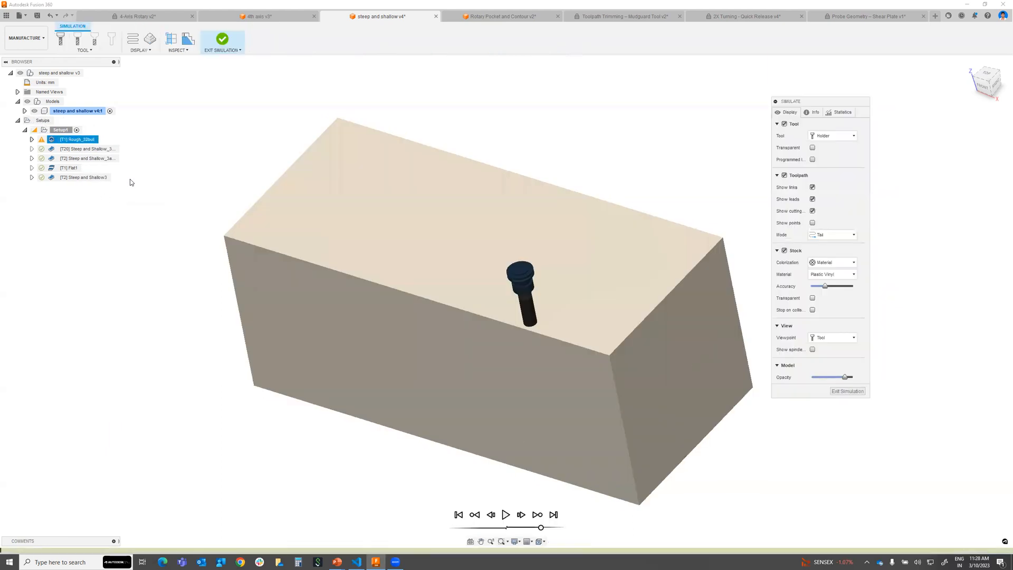
click(506, 515)
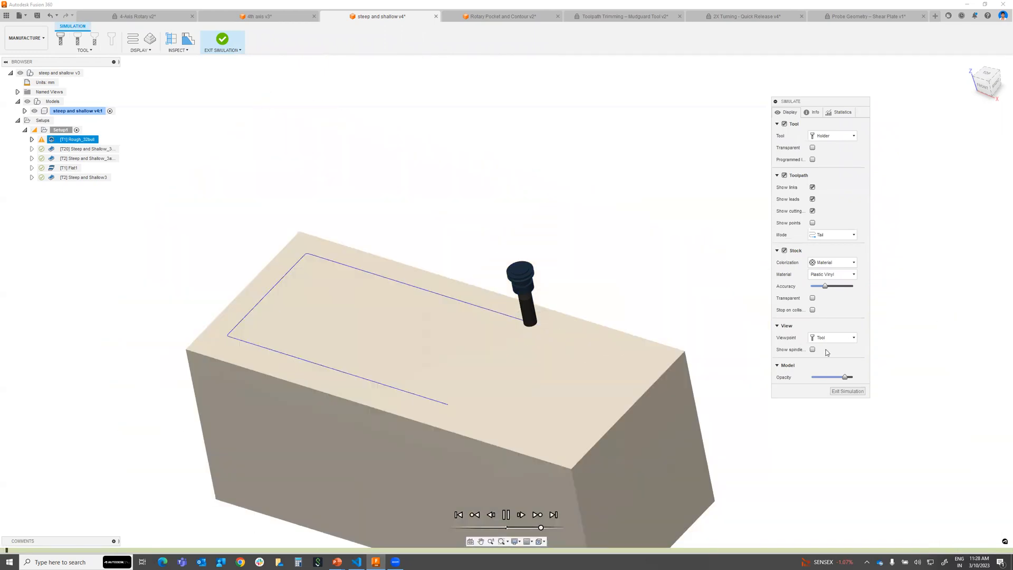
- Set the simulation viewpoint to Model, watch the roughing playback over the stock, and exit the simulation
click(831, 338)
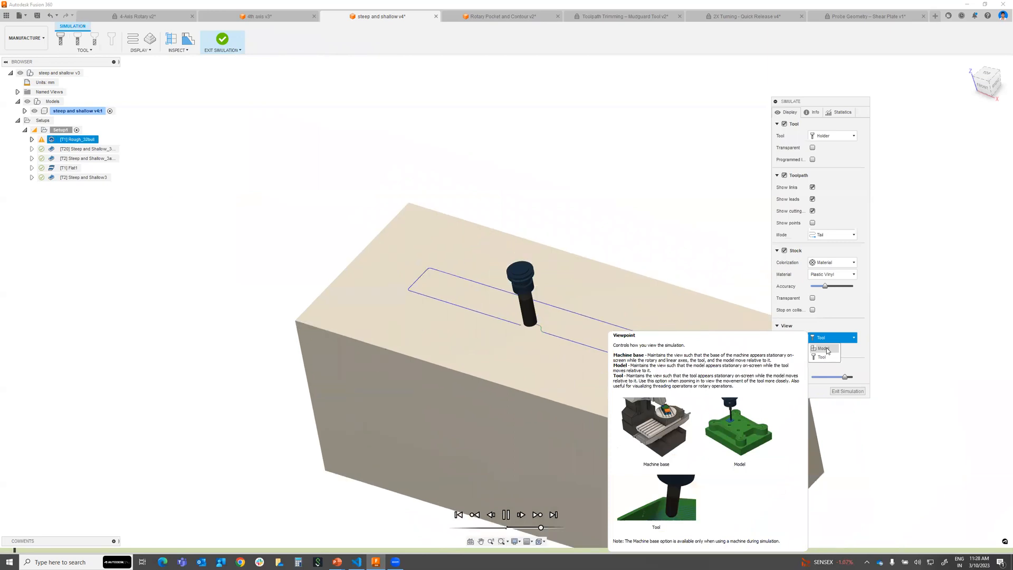
click(824, 349)
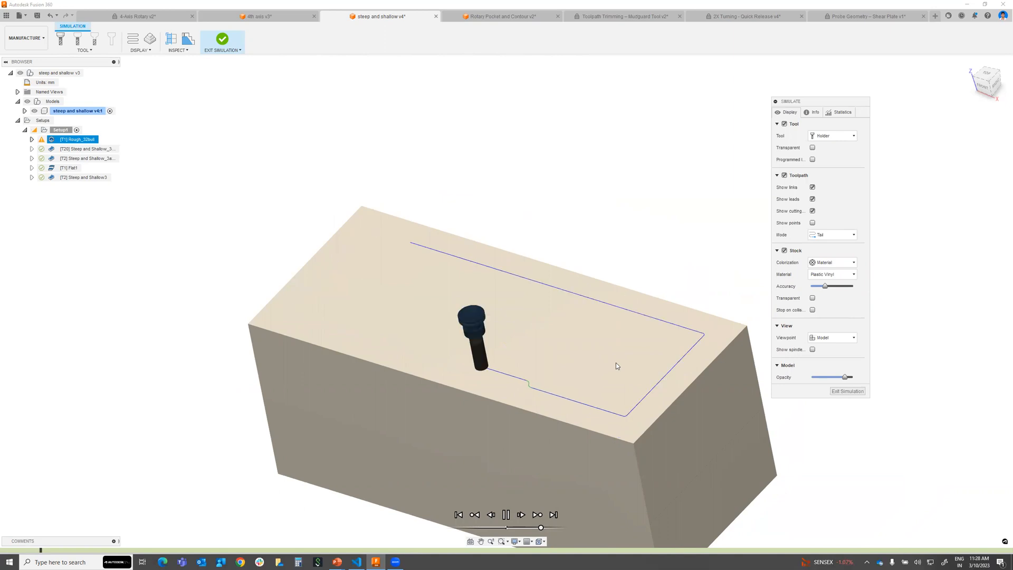
middle_drag(614, 361, 597, 299)
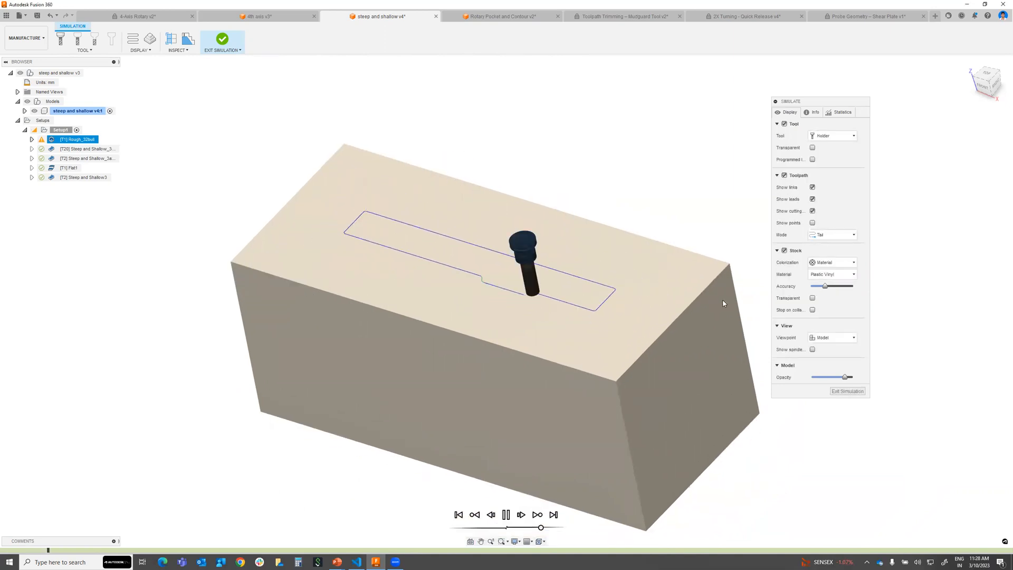
key(Escape)
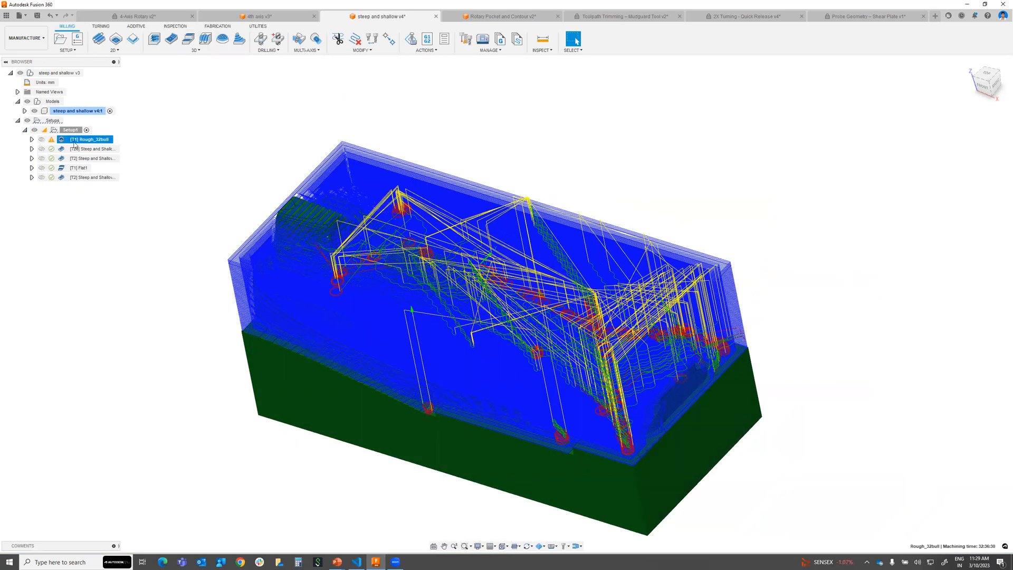
- Open Rough_32bull's settings briefly, leave them unchanged, and start the operation's simulation again
double_click(71, 142)
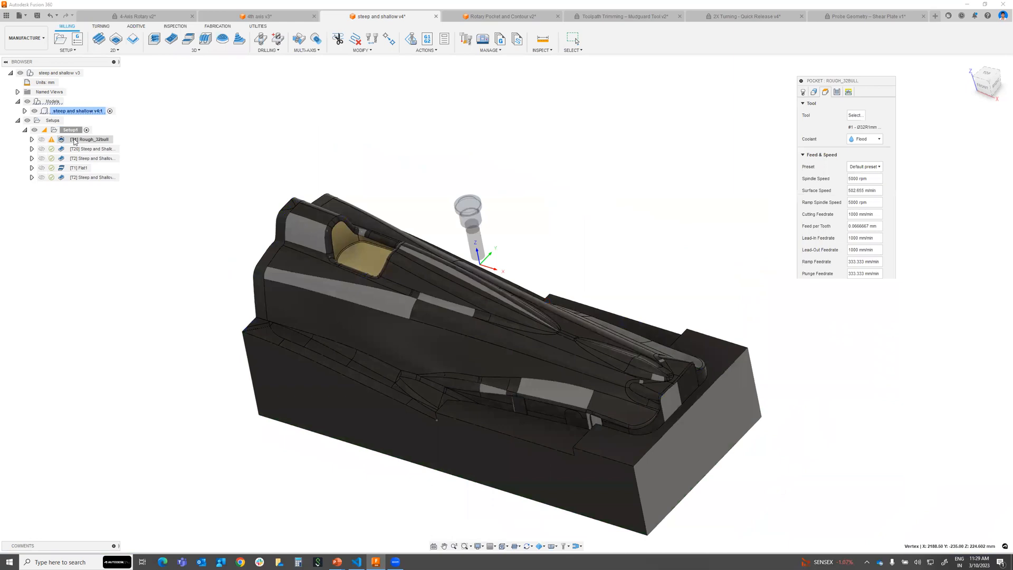
click(888, 272)
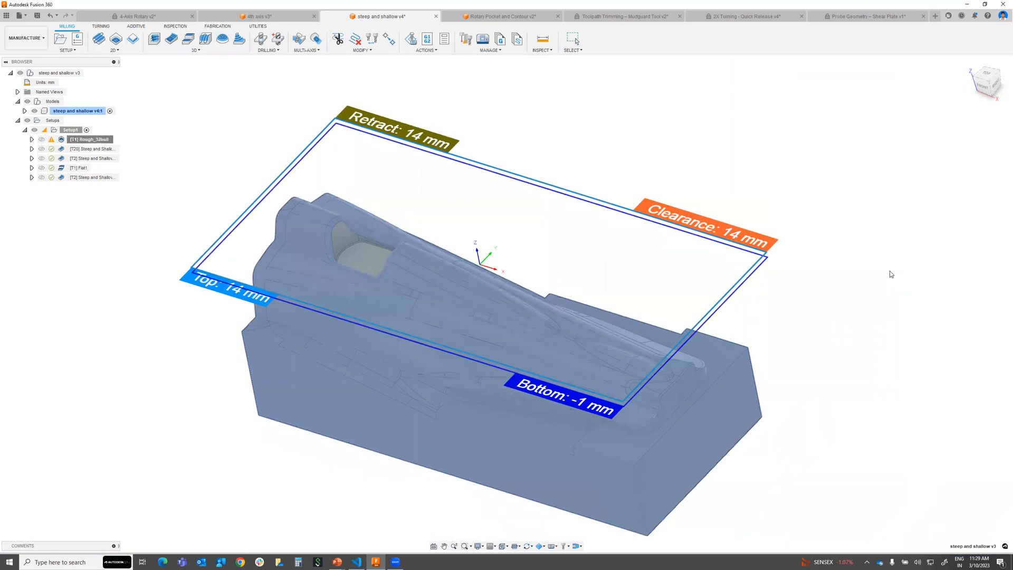
right_click(93, 139)
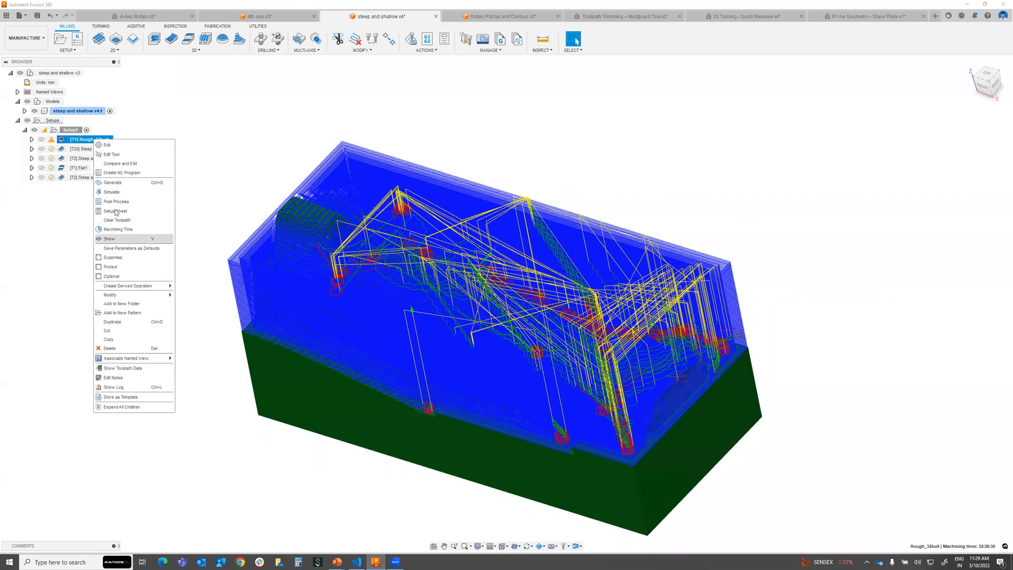
click(111, 195)
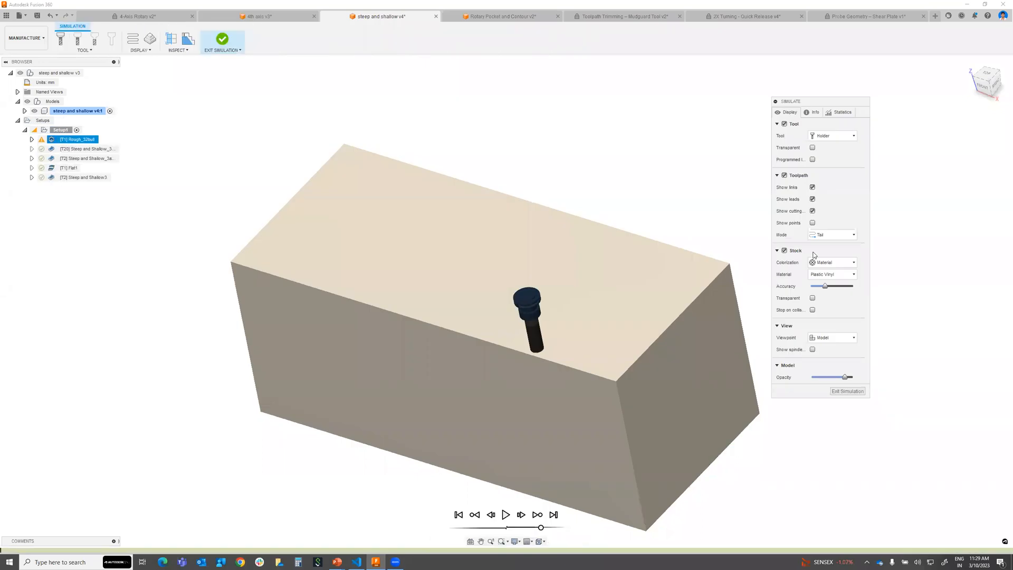
- Review the simulation's toolpath mode options, keeping Tail, check its info and statistics, and exit the simulation
click(833, 235)
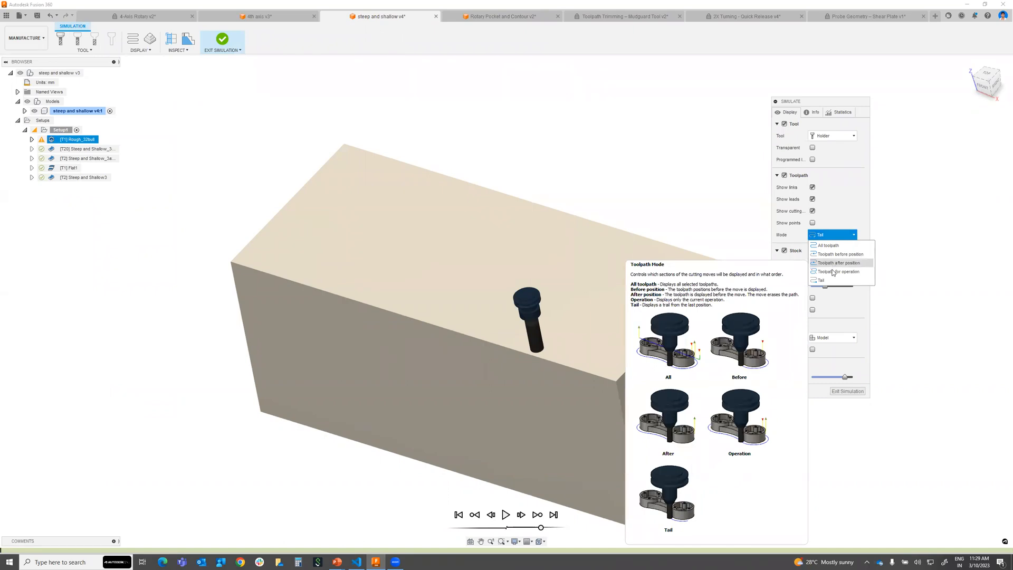
click(848, 199)
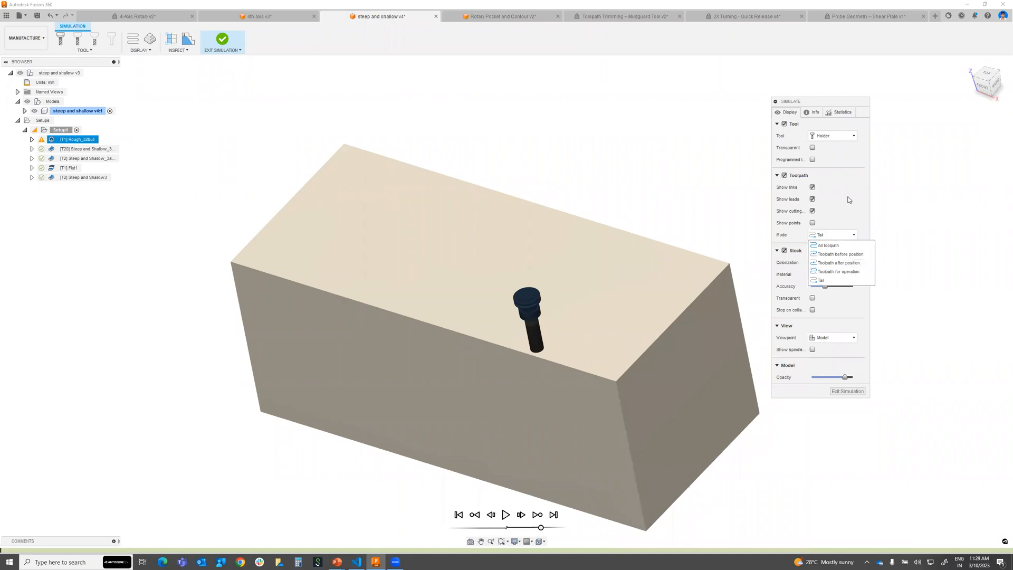
click(816, 113)
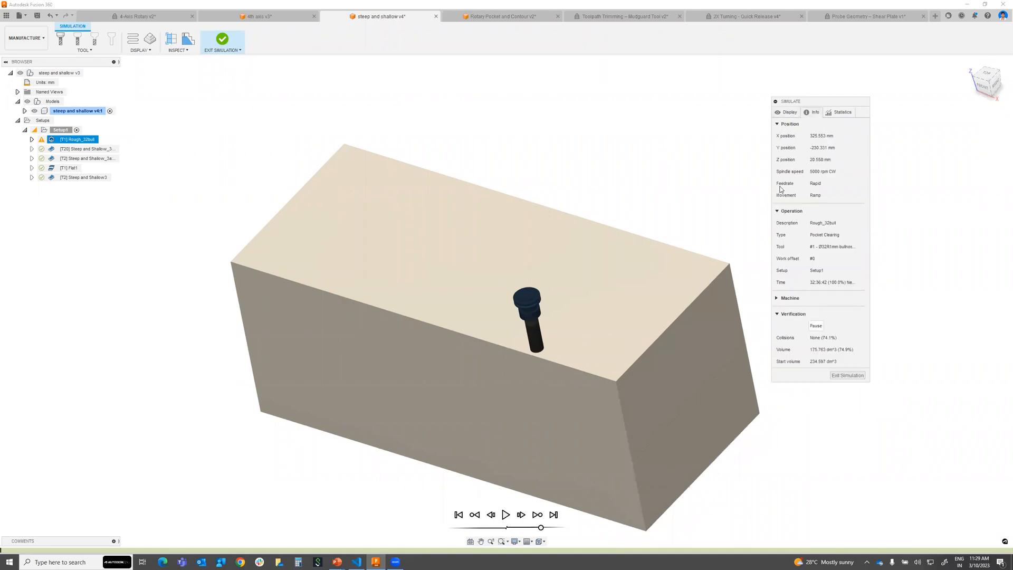
click(843, 114)
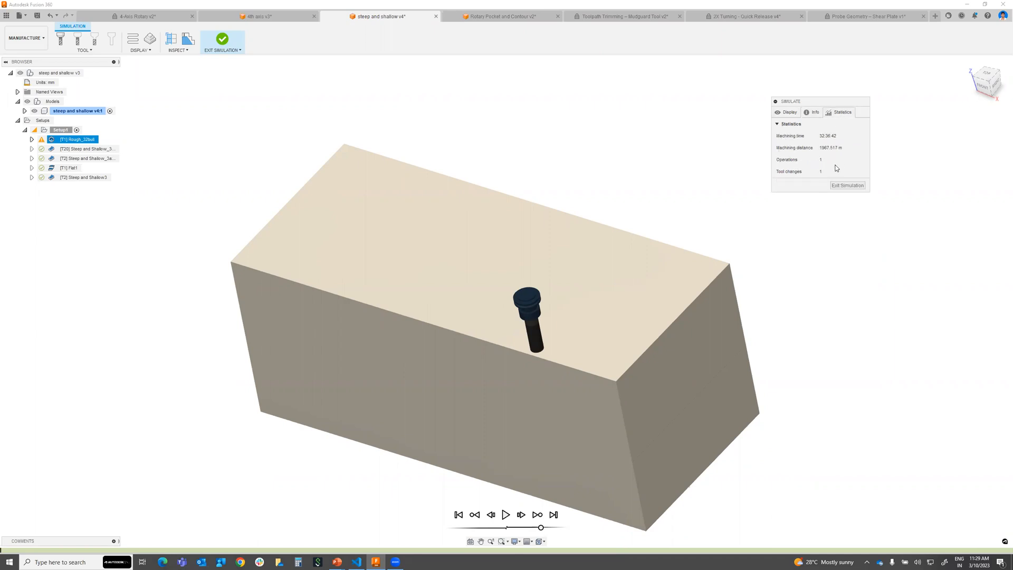
drag(816, 102, 804, 103)
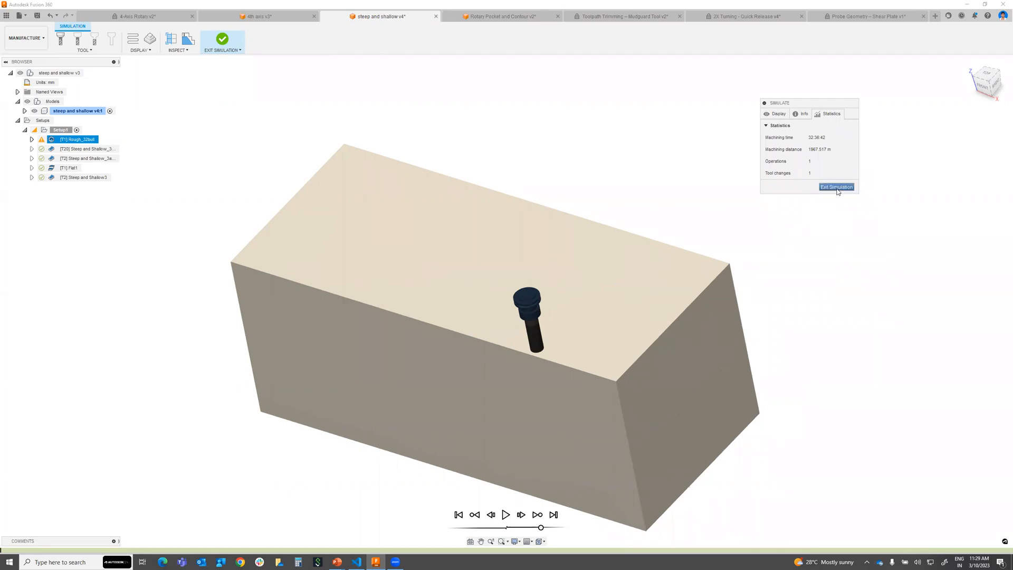
click(836, 187)
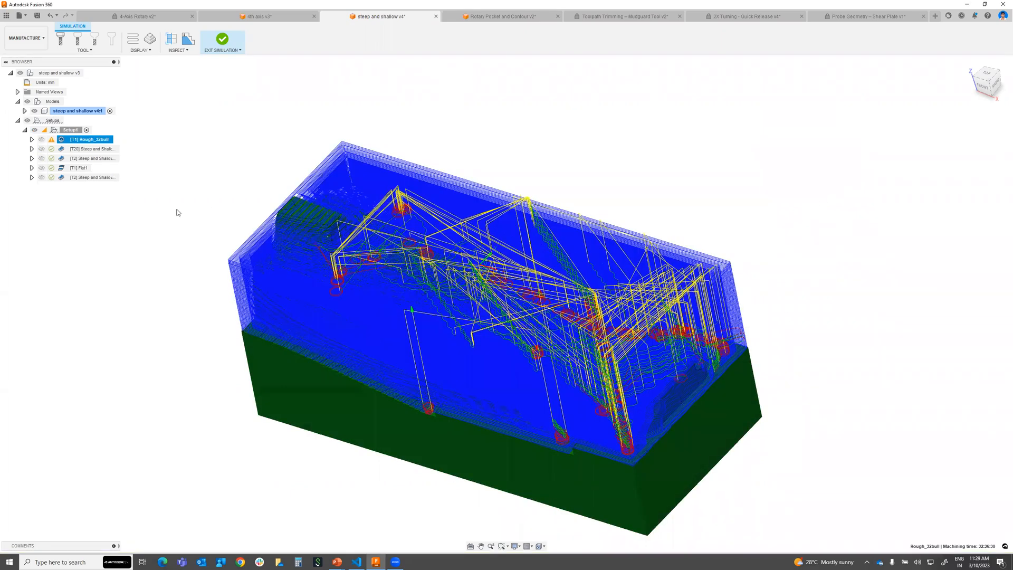
- Open the Steep and Shallow_3axis operation for editing and review its tool, feed and speed settings
click(63, 149)
double_click(515, 261)
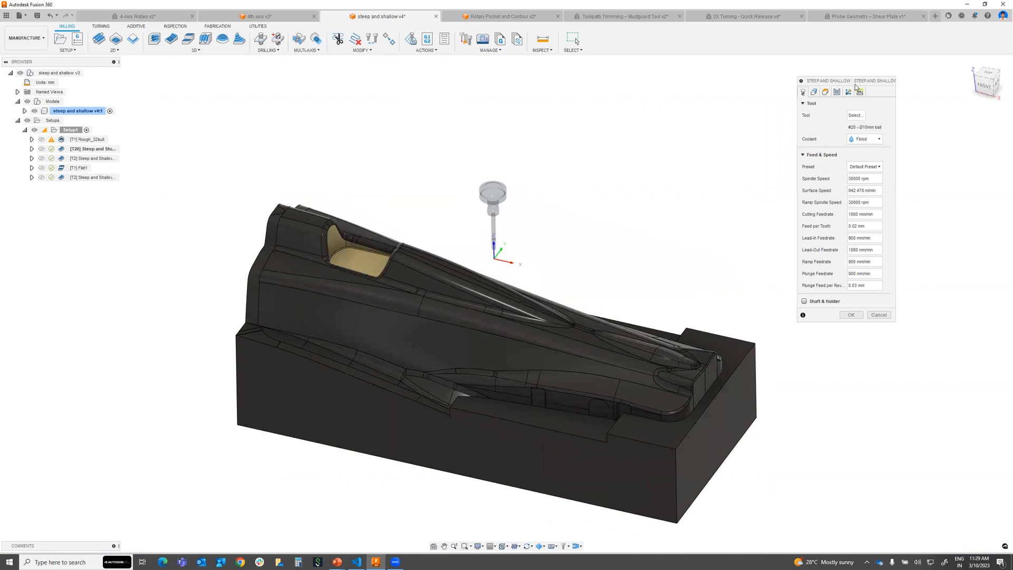
drag(853, 86, 853, 79)
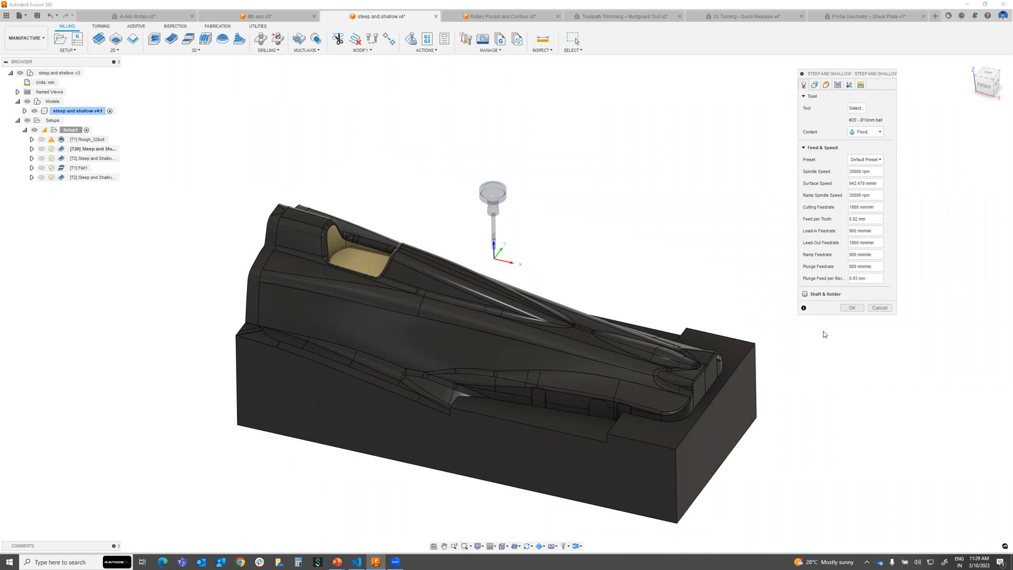
- Enable Shaft & Holder for the operation and review its mode options and clearances, keeping the mode at Trimmed
click(806, 294)
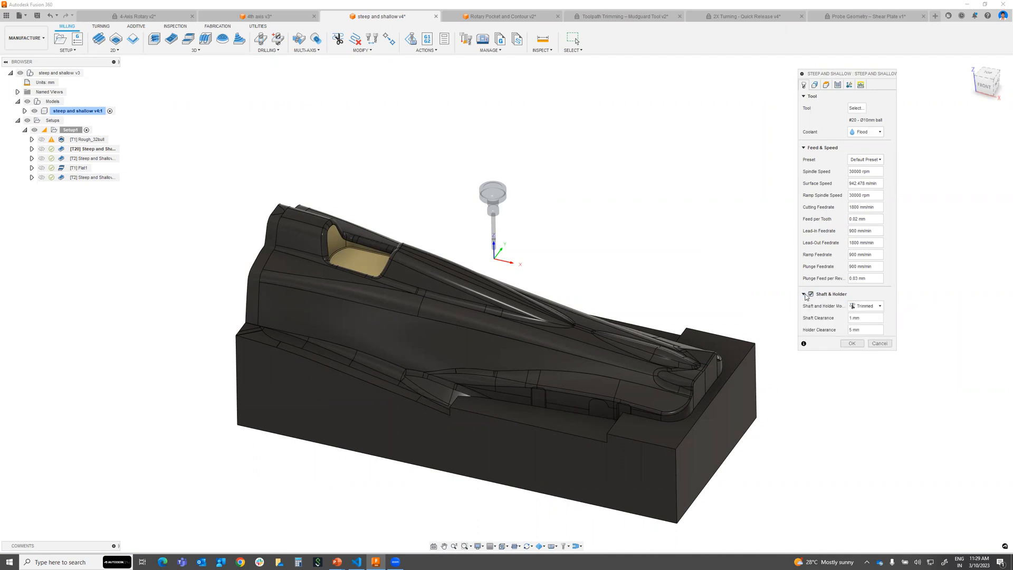
click(880, 307)
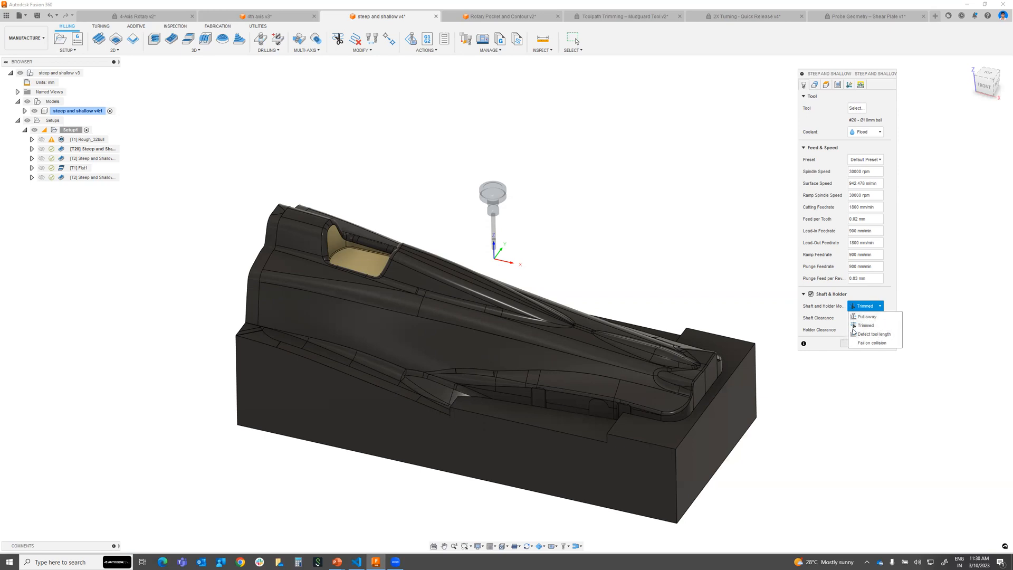
click(880, 298)
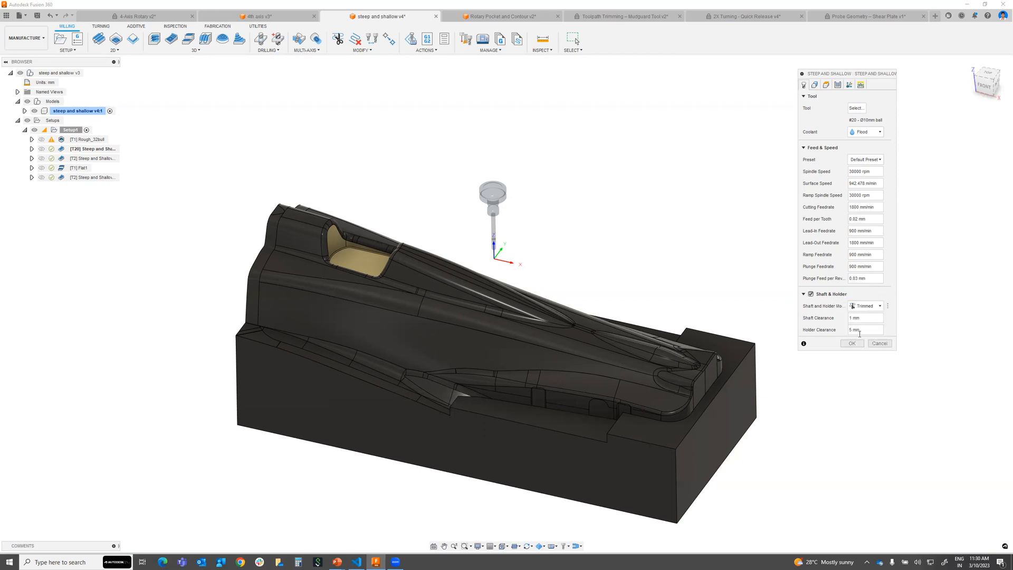
click(850, 318)
click(865, 330)
- Review the geometry, heights and passes settings, including the shallow pass type and priority options, keeping Scallop and Top first
click(815, 86)
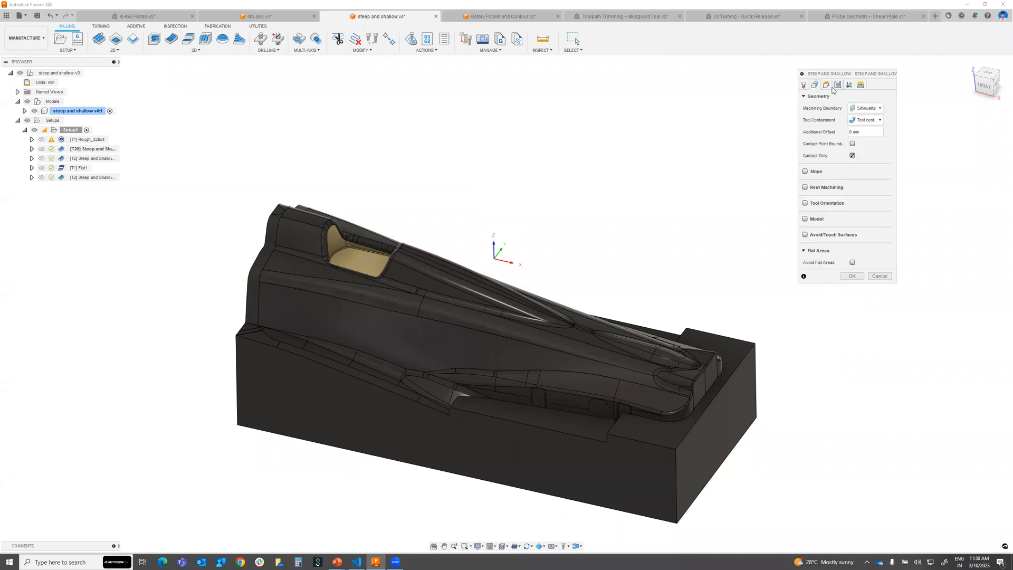
click(827, 86)
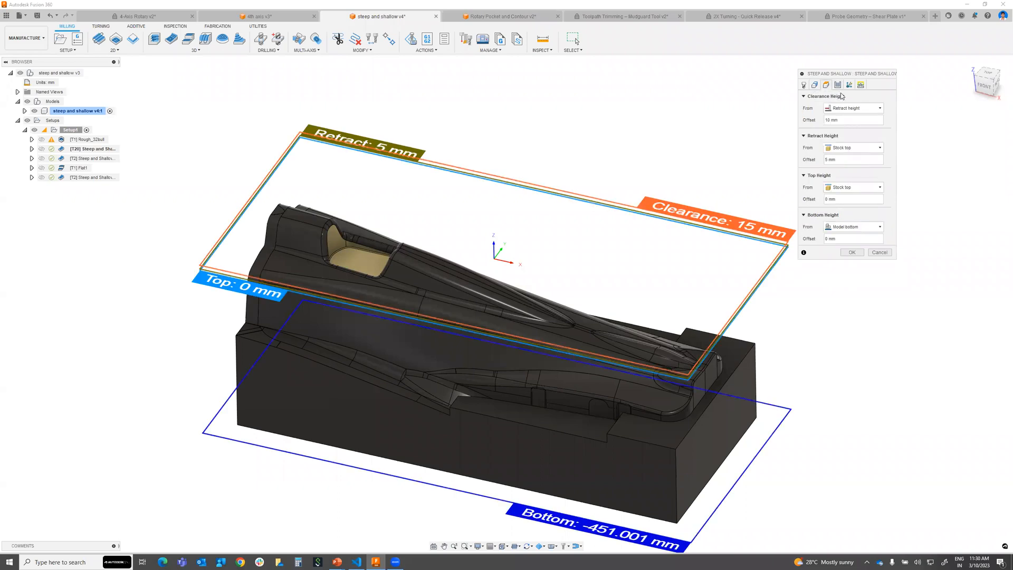
click(838, 86)
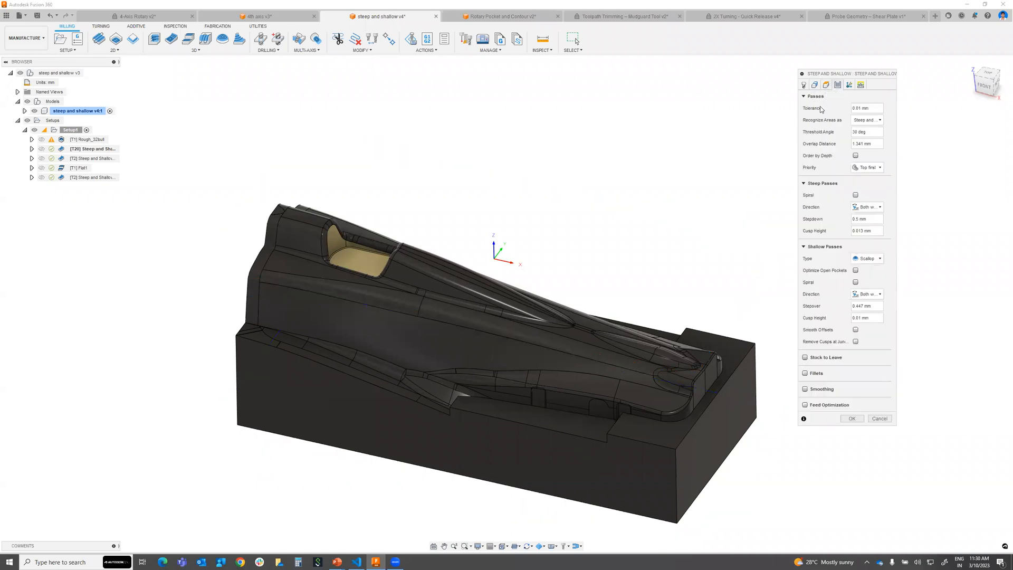
click(872, 244)
click(880, 259)
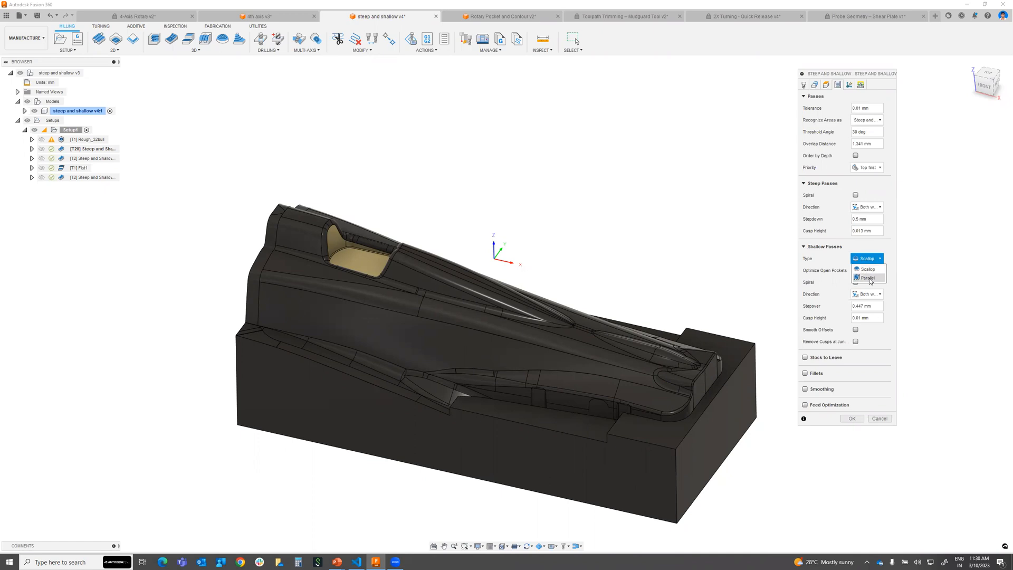
click(872, 246)
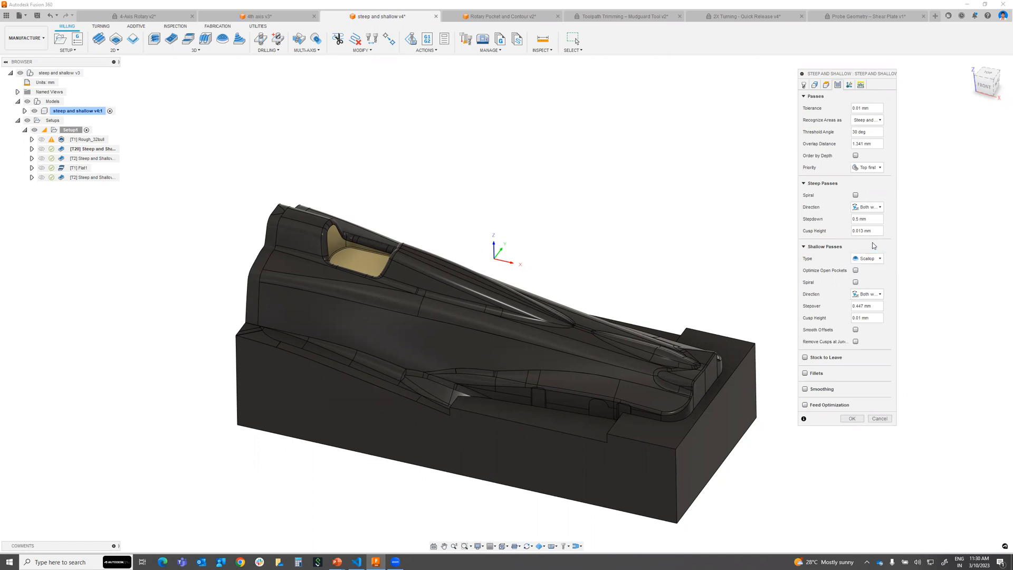
click(878, 168)
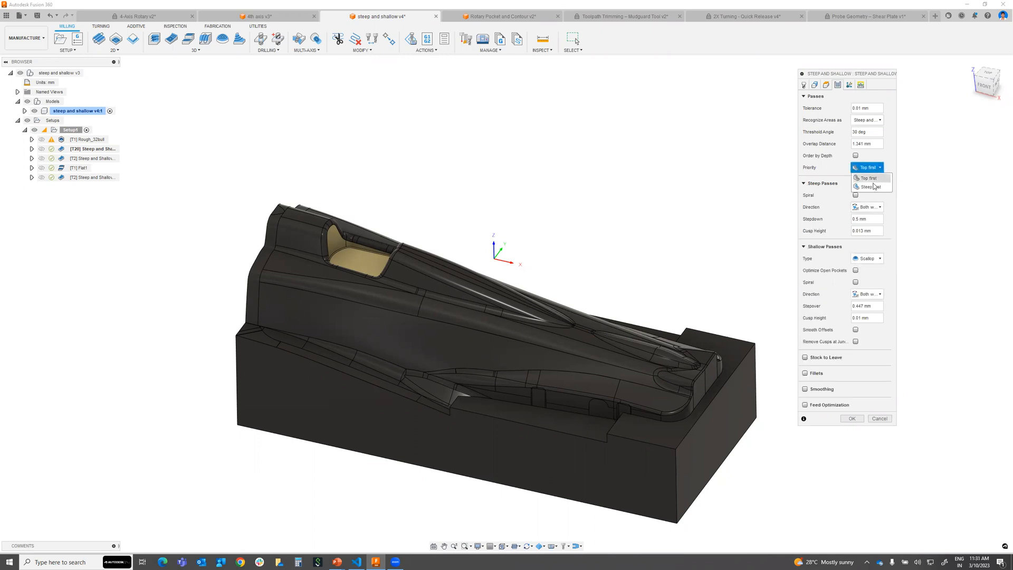
click(881, 156)
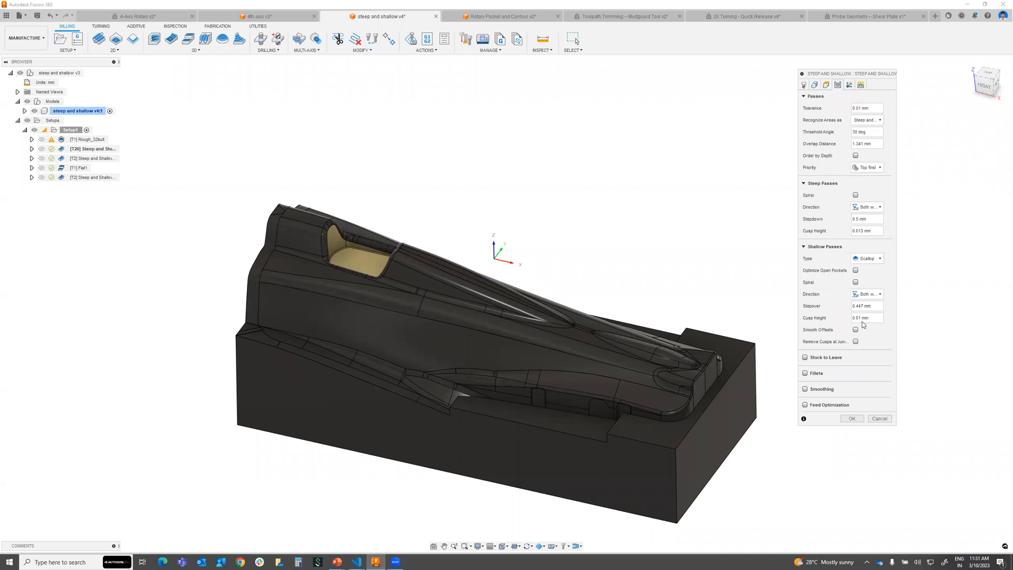
- Review the operation's tool axis, collision avoidance and linking settings, and cancel the edit
click(849, 85)
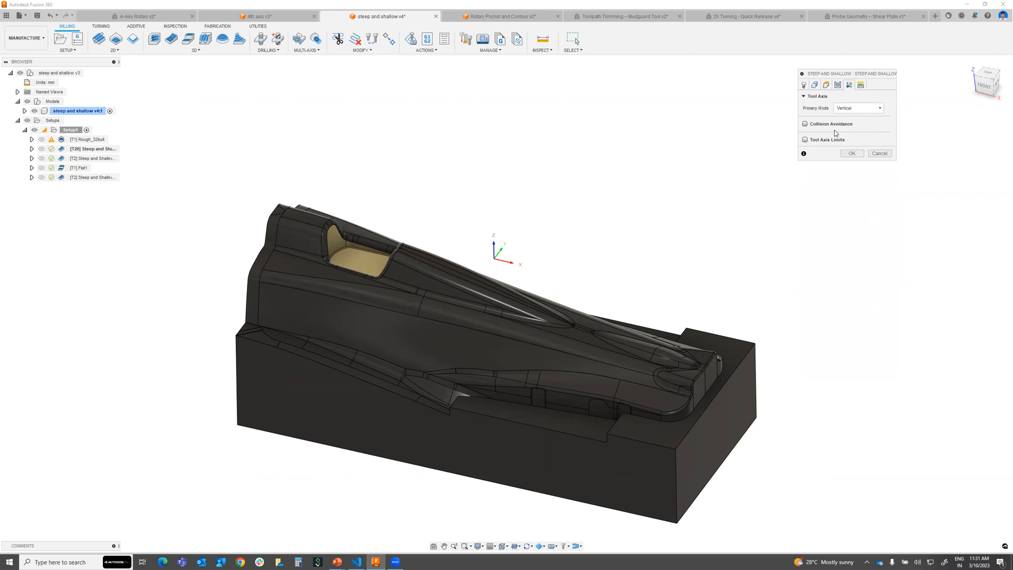
mouse_move(807, 129)
click(861, 85)
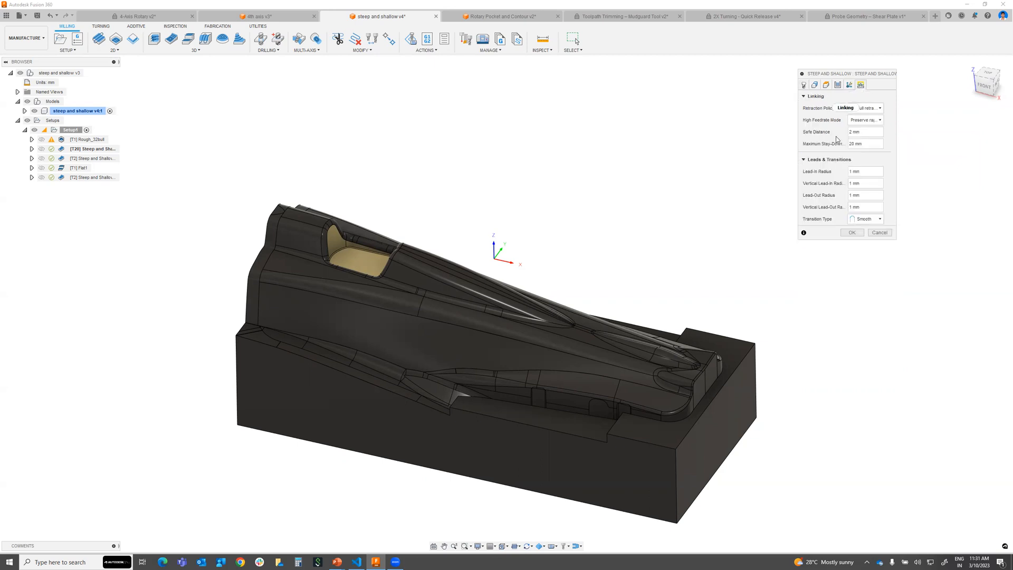
click(878, 232)
right_click(87, 140)
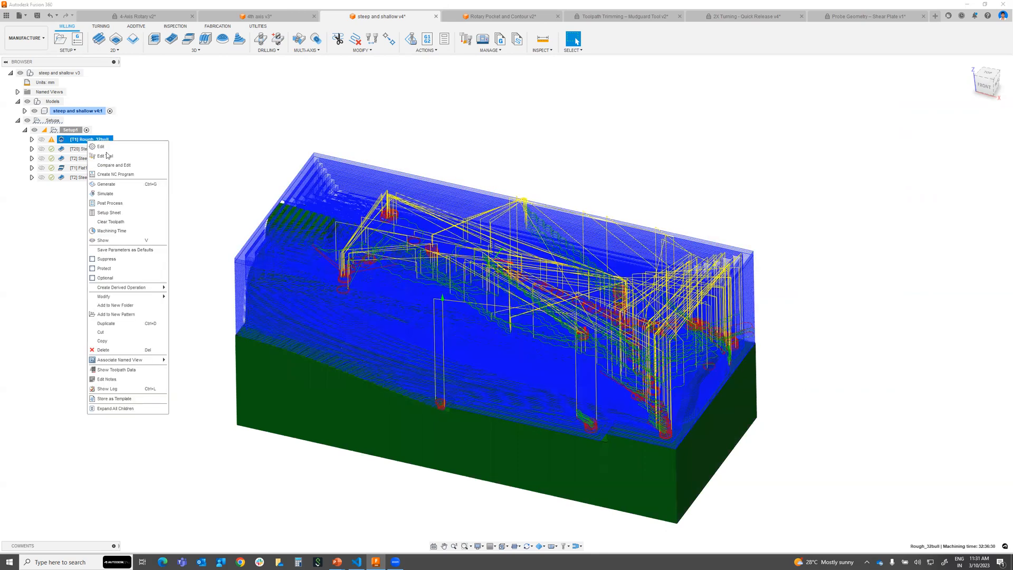
click(106, 193)
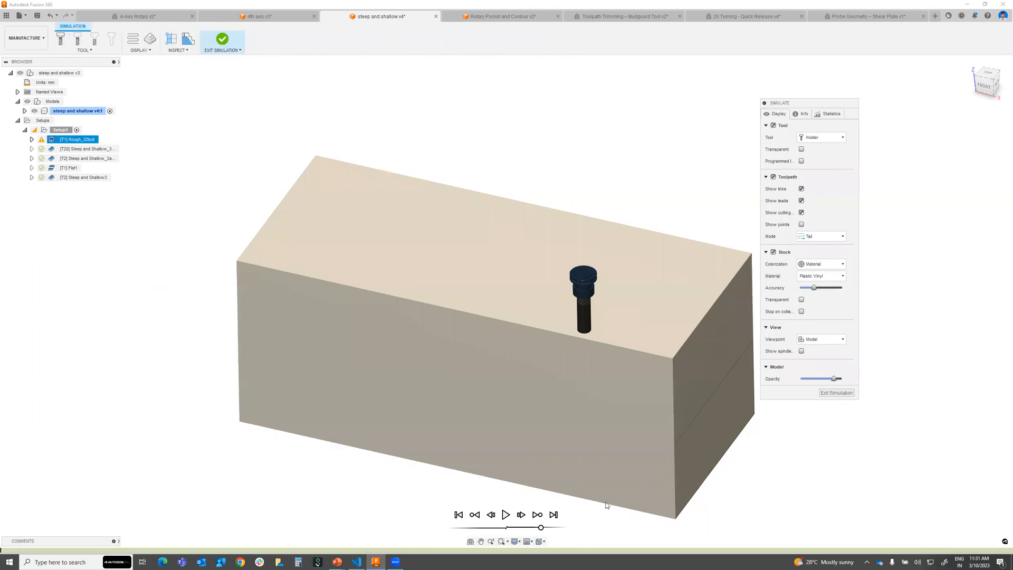
right_click(75, 151)
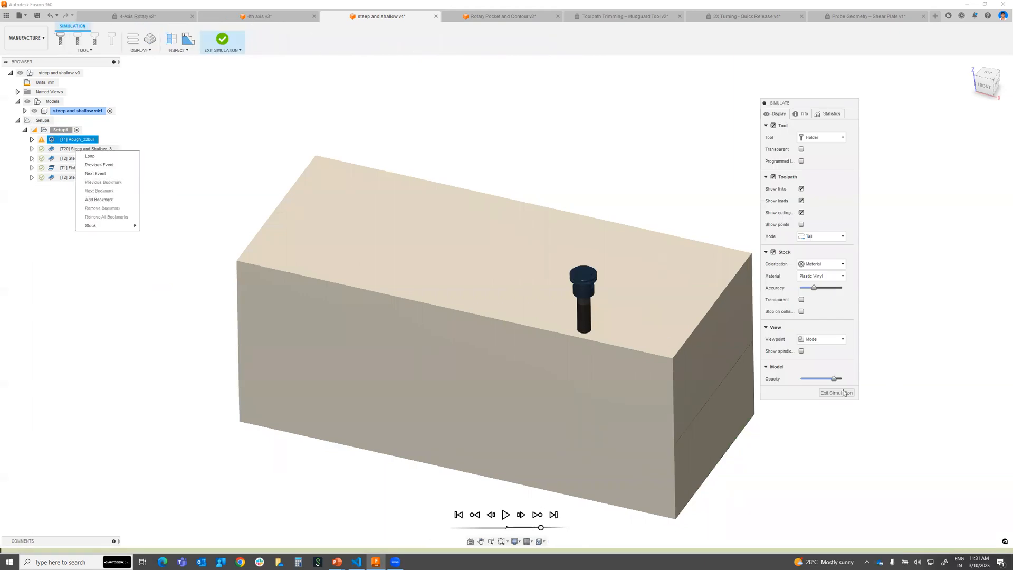
click(845, 393)
- Simulate the Steep and Shallow_3axis operation and inspect the finishing passes up close around the cockpit area
right_click(72, 150)
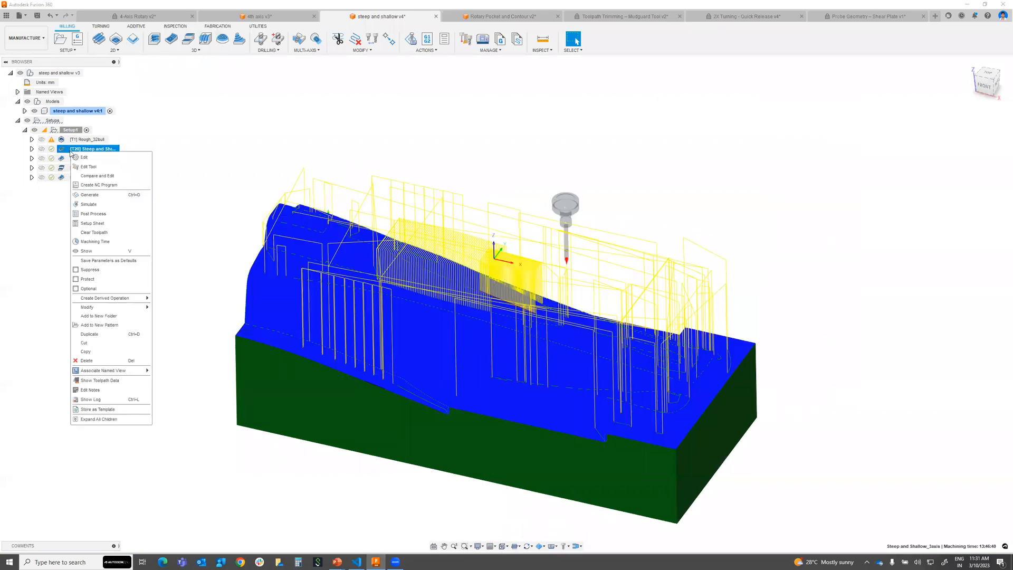
click(88, 204)
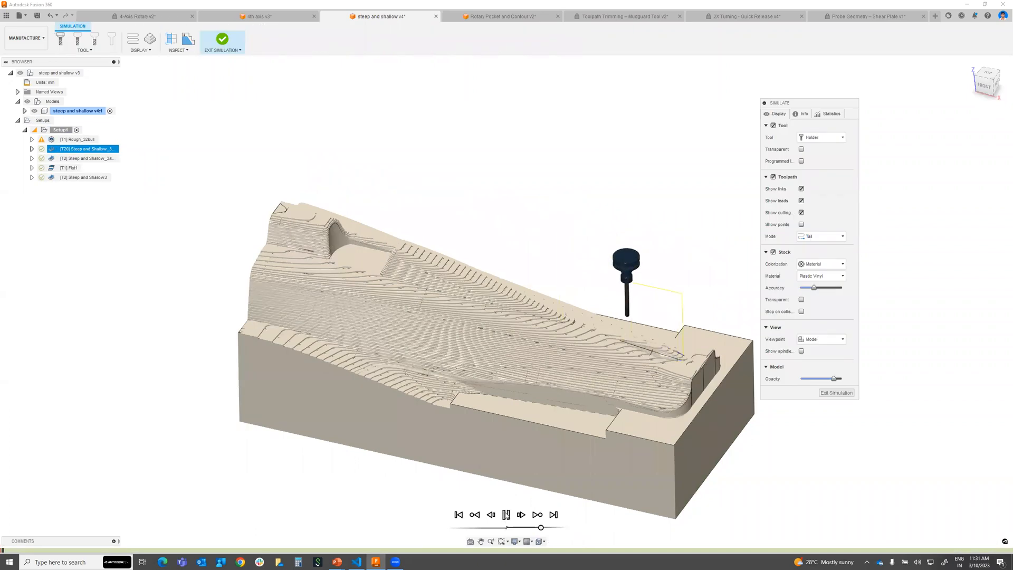
scroll(407, 263, up, 3)
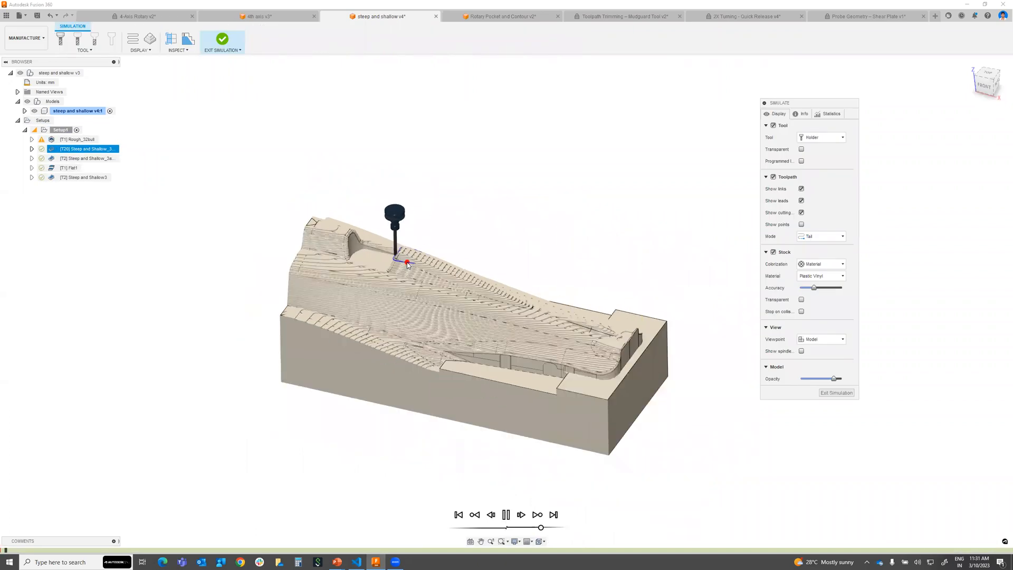
scroll(413, 268, up, 2)
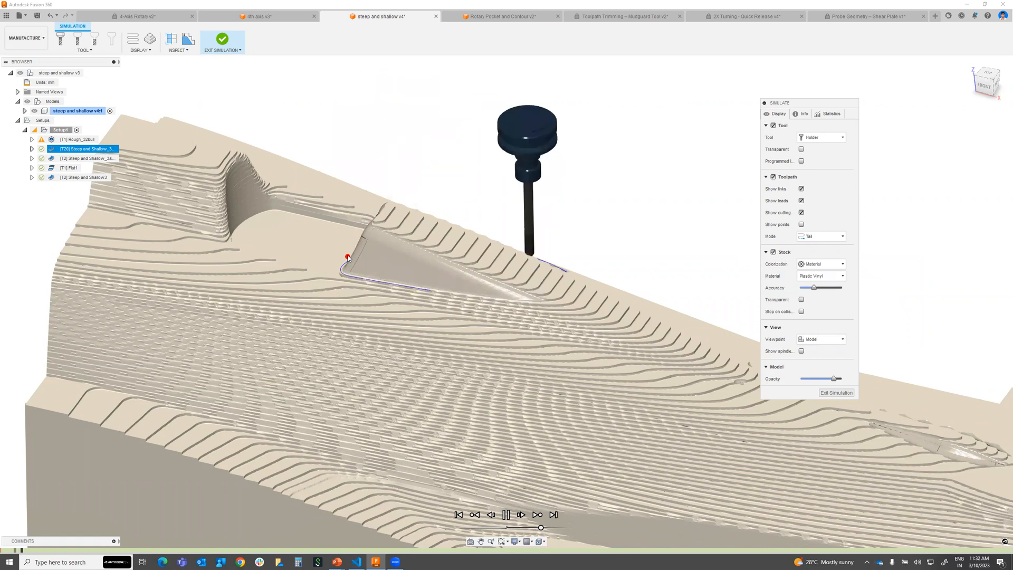
- Inspect the simulated finishing passes up close around the triangular recess beside the cockpit, and hide the simulated stock
scroll(370, 276, up, 3)
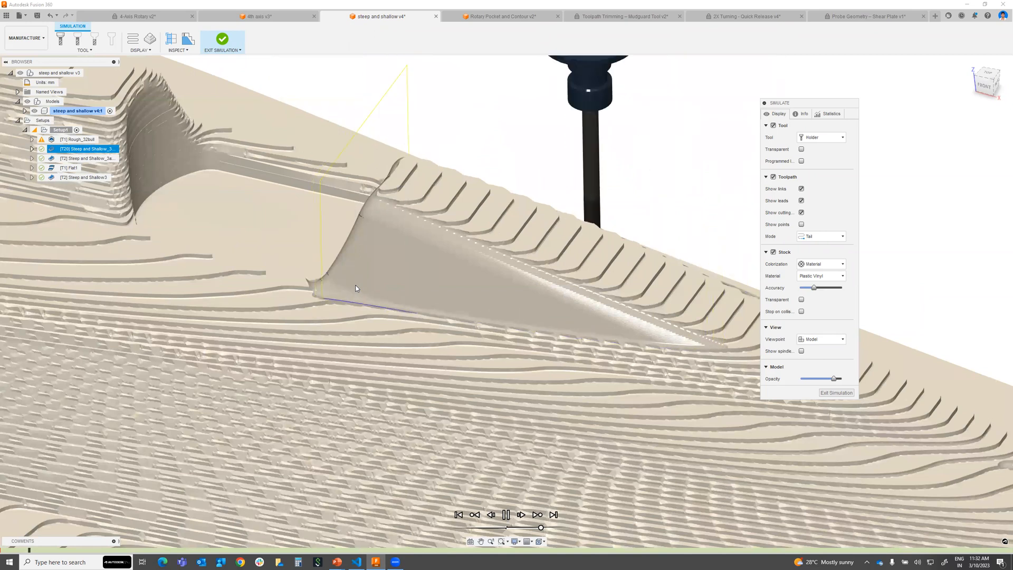
scroll(456, 271, up, 2)
scroll(456, 271, down, 3)
scroll(455, 271, down, 4)
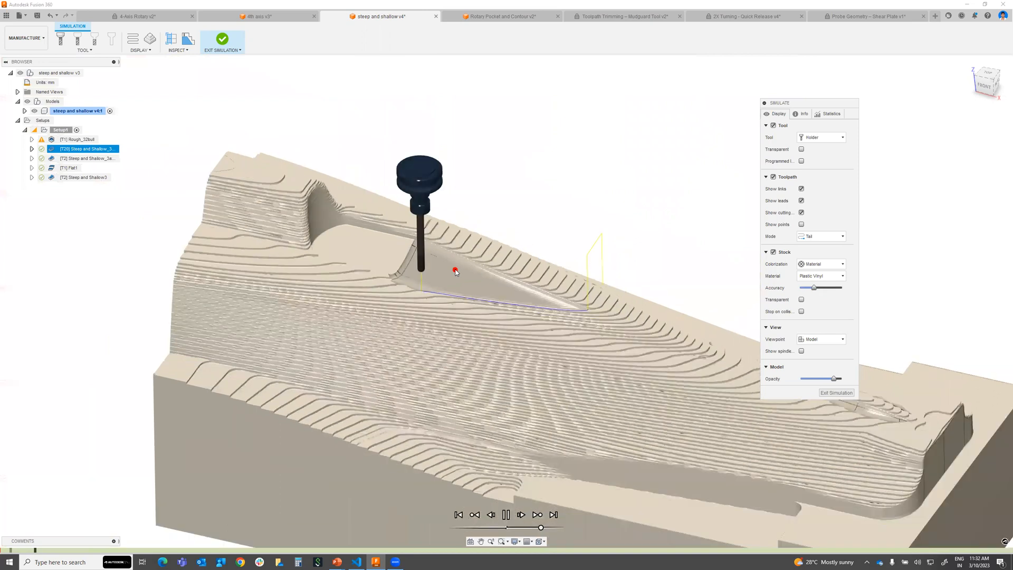
click(774, 252)
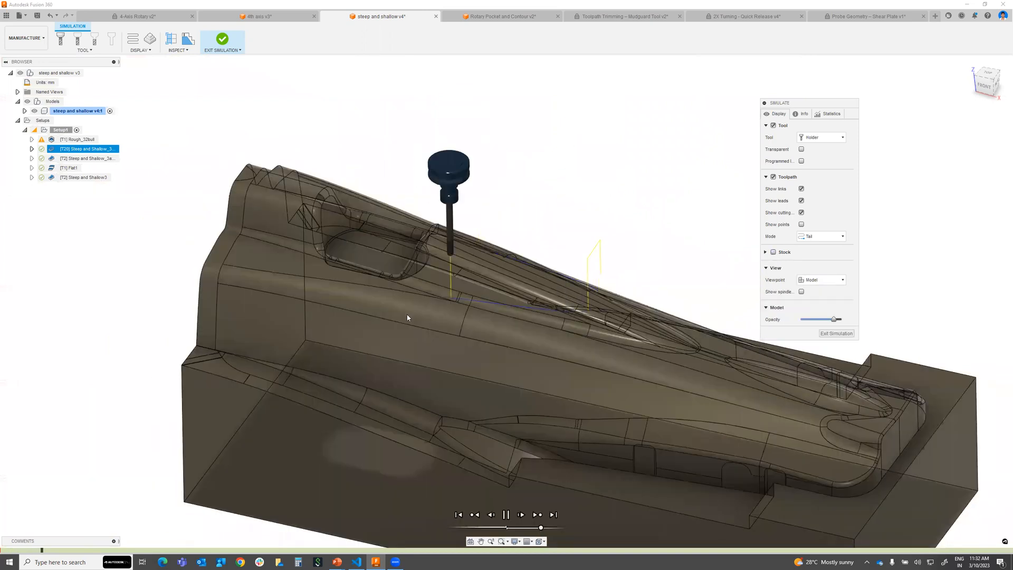
- Switch the simulation viewpoint to Tool to watch the model move around the tool, and return the viewpoint to Model
click(822, 280)
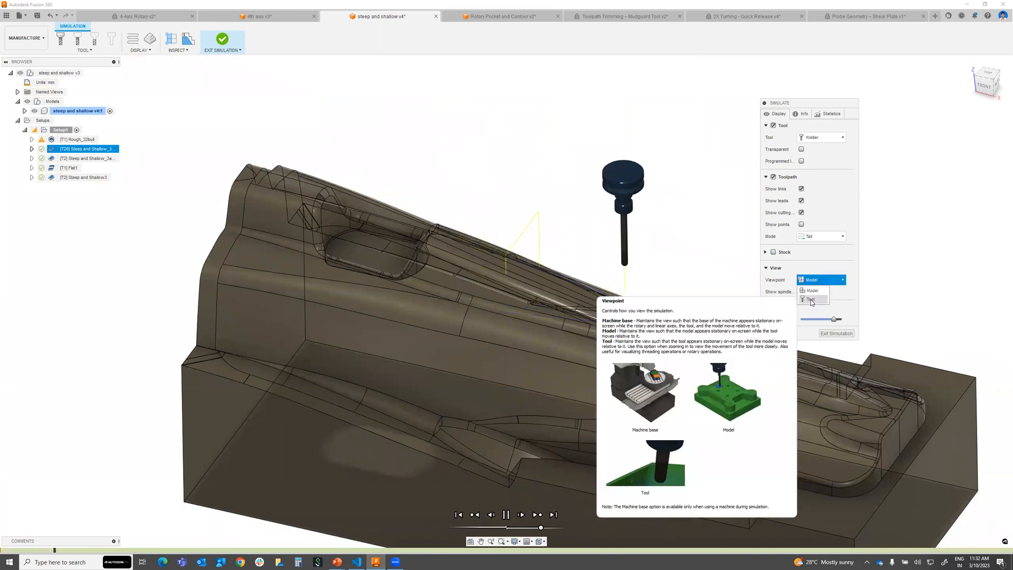
click(811, 300)
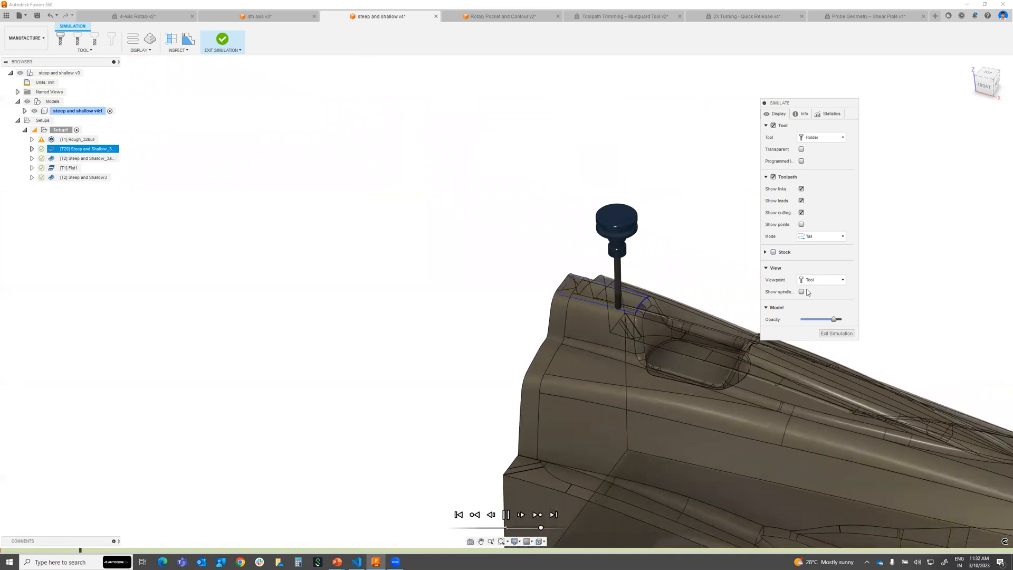
click(822, 282)
click(812, 291)
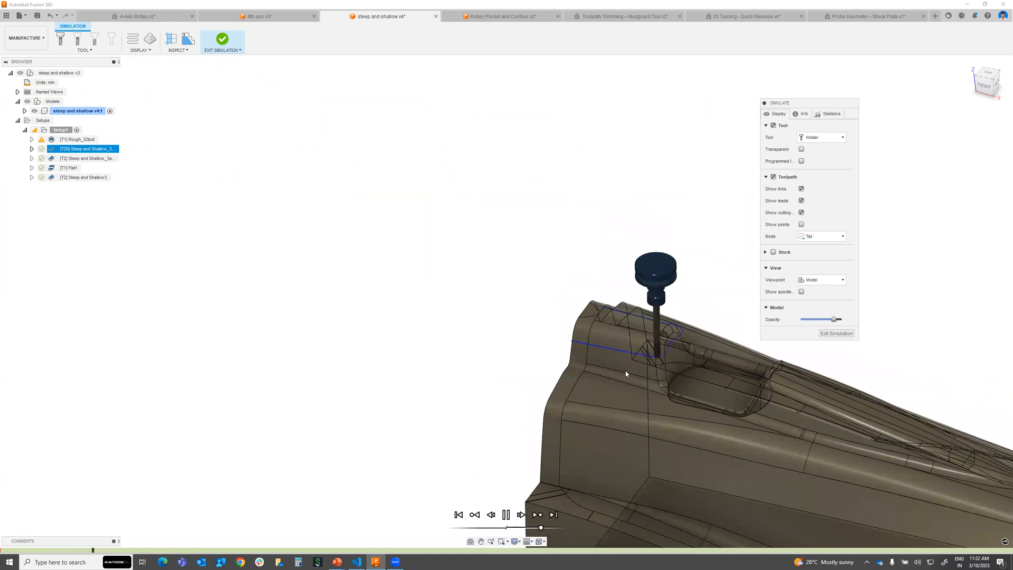
middle_drag(651, 354, 489, 212)
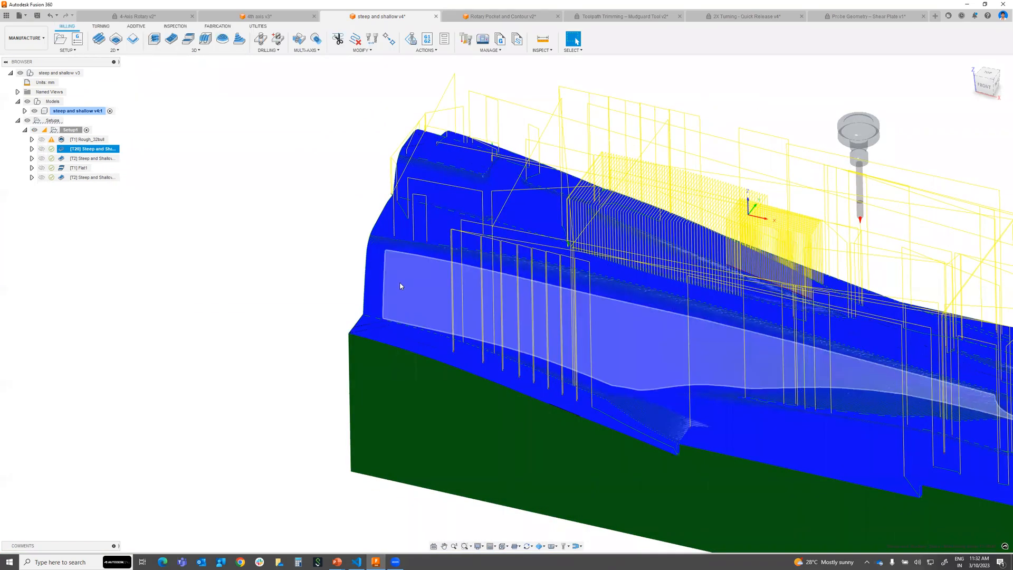
- Simulate the Steep and Shallow_3axis operation again with the viewpoint set to Tool, and leave the simulation
right_click(105, 150)
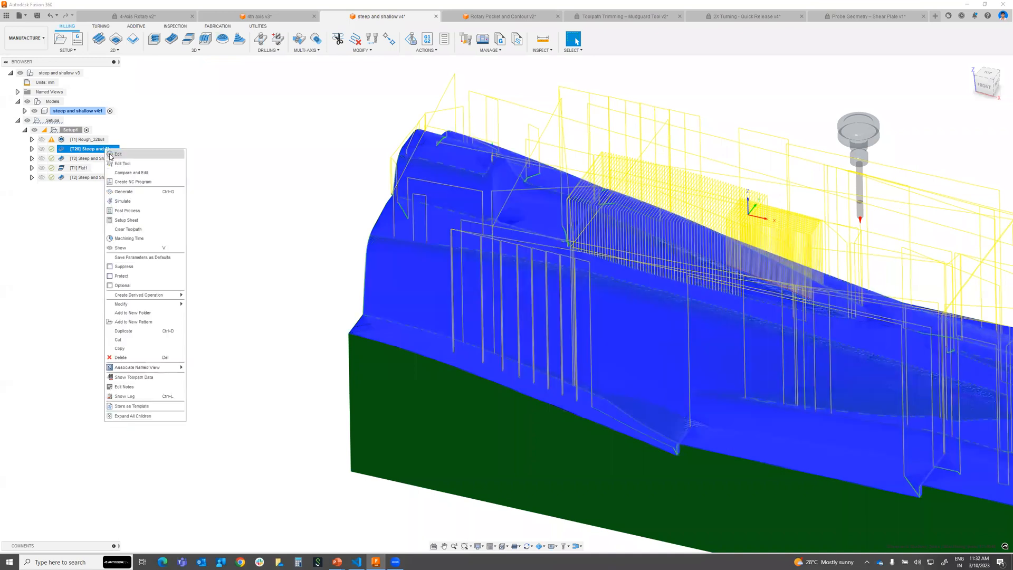
click(150, 203)
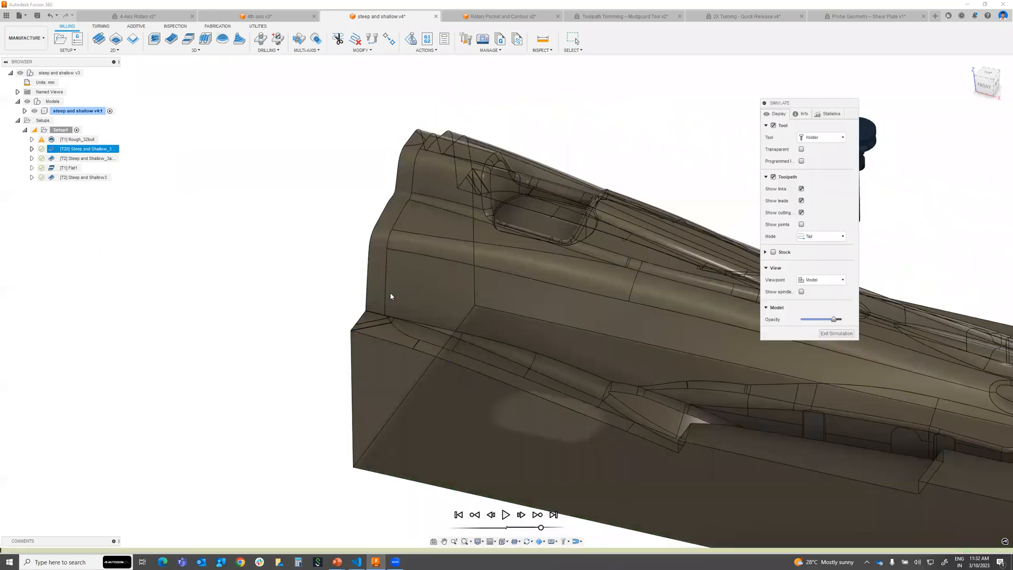
click(831, 282)
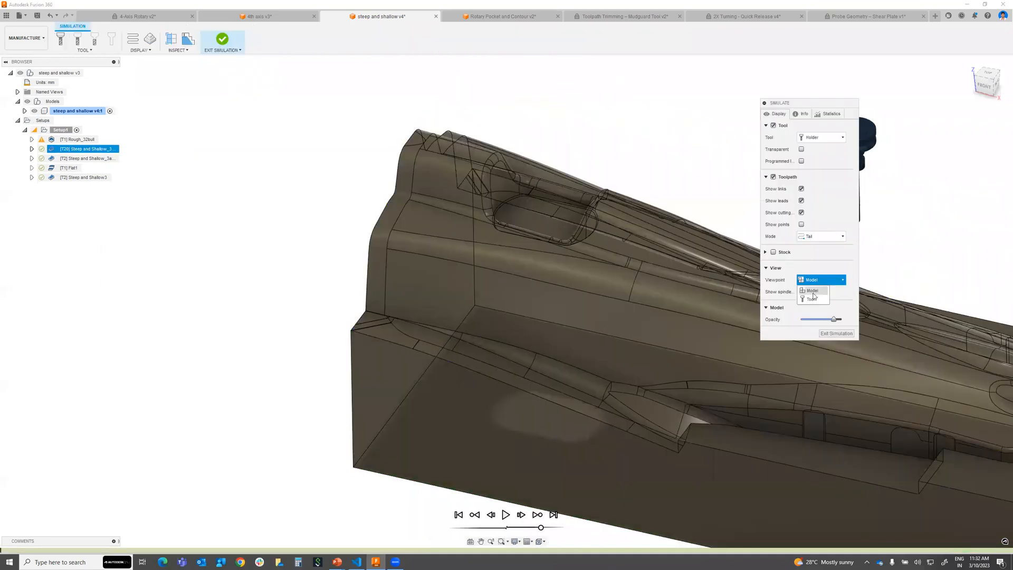
click(815, 288)
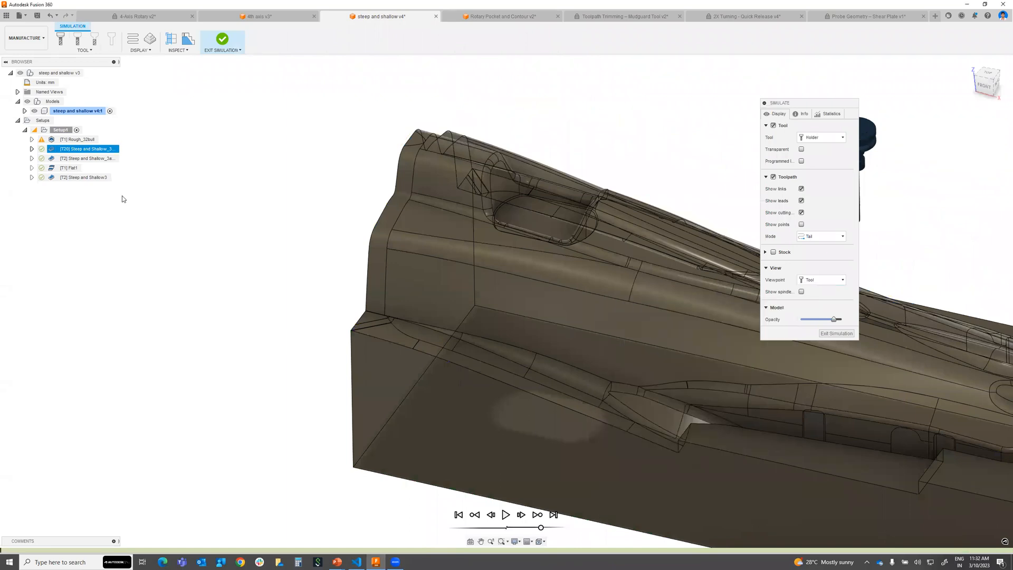
click(42, 151)
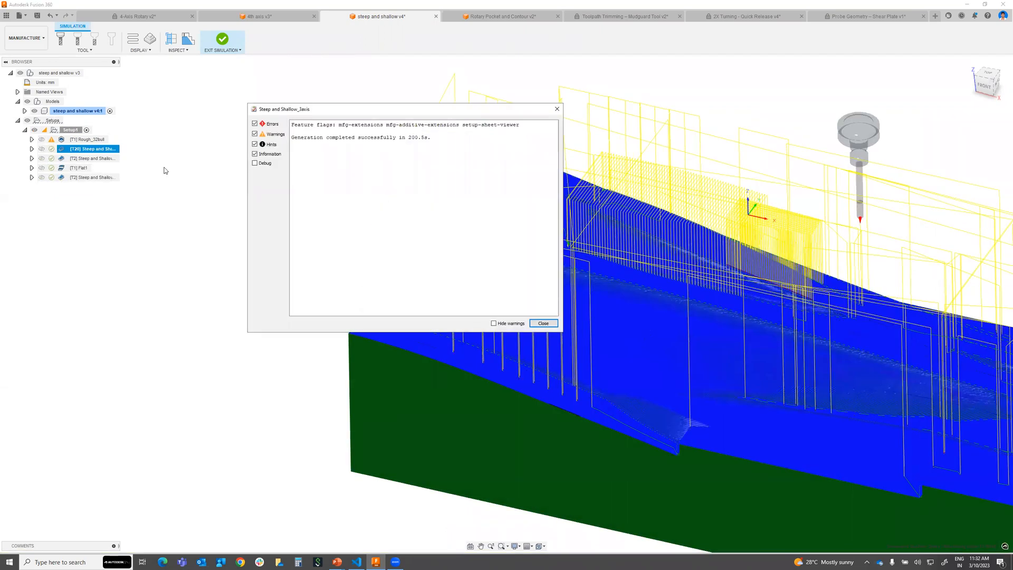
click(557, 109)
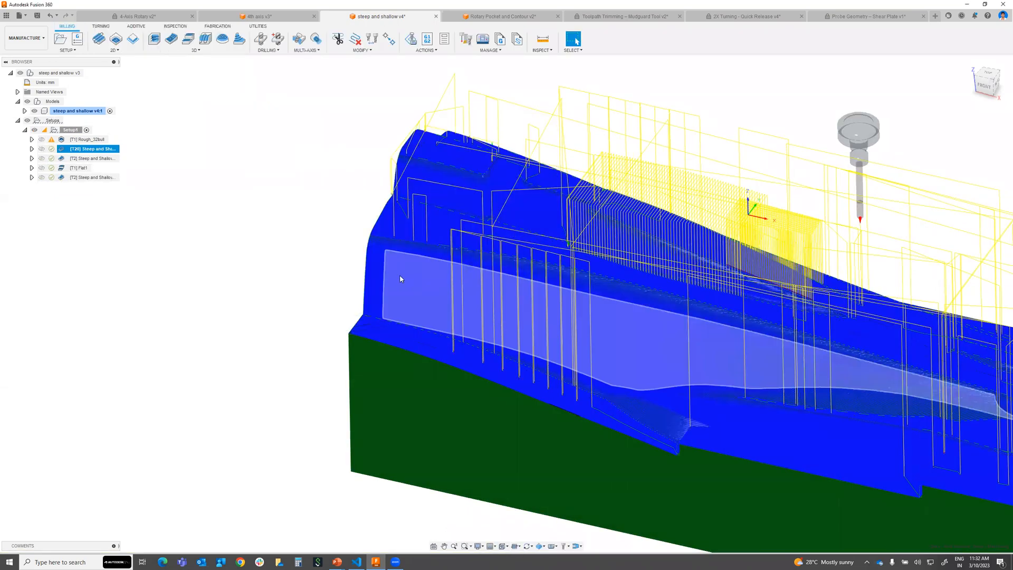
- Select the long side face of the body and examine it against the surrounding model from several angles
click(399, 274)
shift+middle_drag(377, 269, 653, 388)
scroll(653, 388, up, 2)
middle_drag(677, 285, 544, 345)
scroll(732, 310, up, 3)
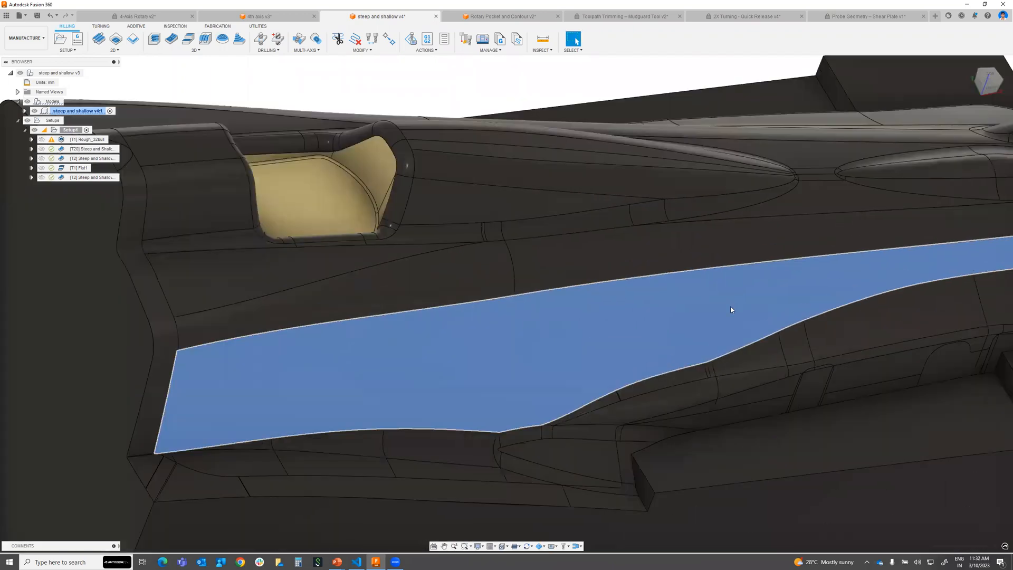
scroll(733, 311, down, 3)
scroll(733, 310, down, 3)
middle_drag(798, 320, 728, 306)
shift+middle_drag(809, 350, 707, 337)
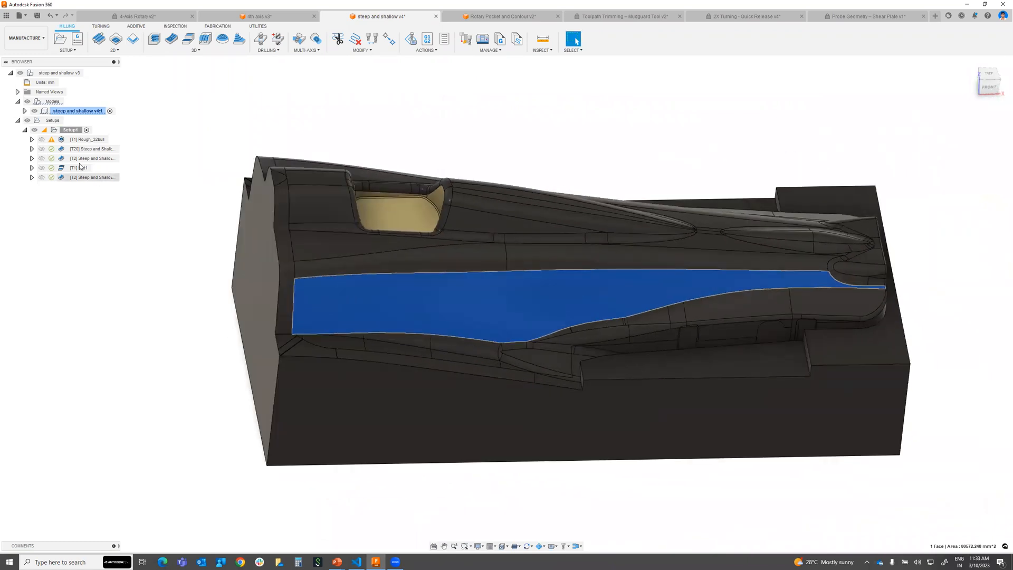
- Open the Steep and Shallow_3axis operation for editing and review its passes, heights and geometry settings
click(63, 150)
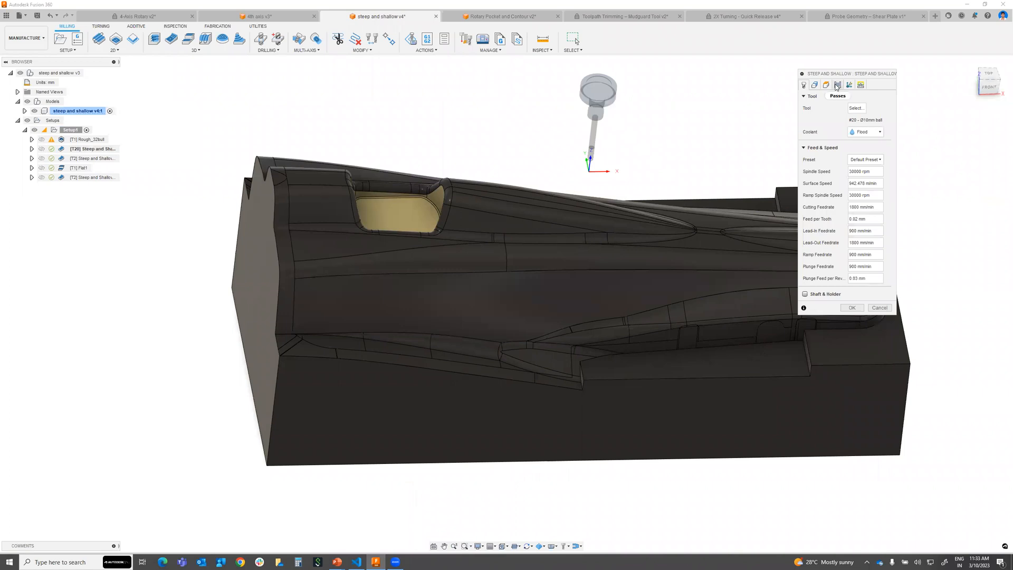
click(837, 85)
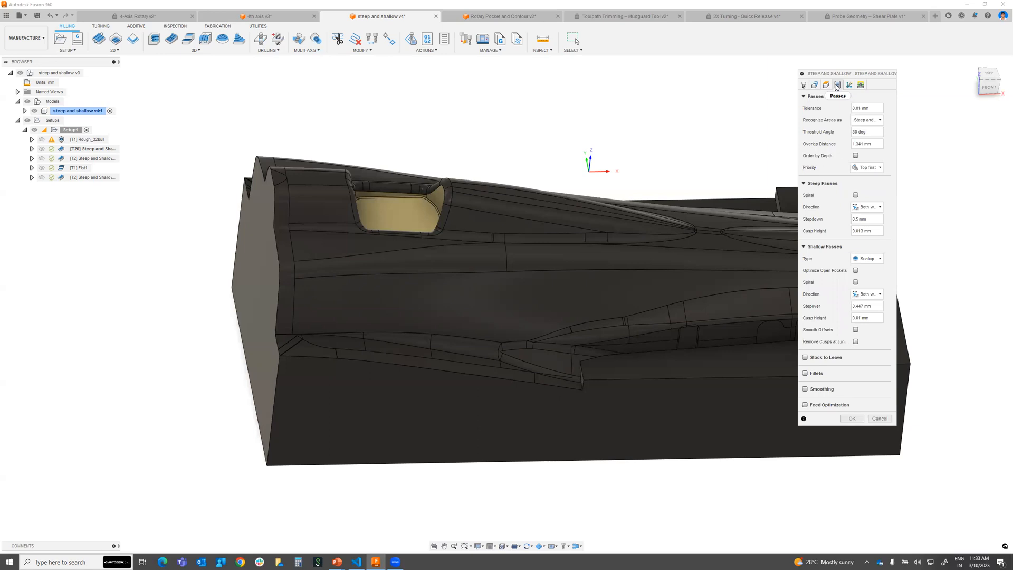
click(826, 86)
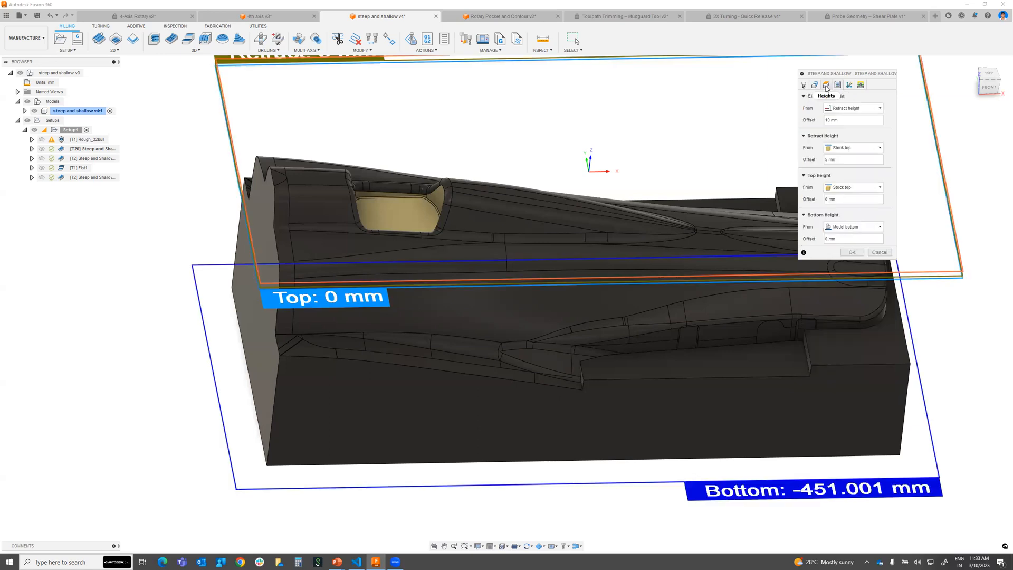
click(815, 85)
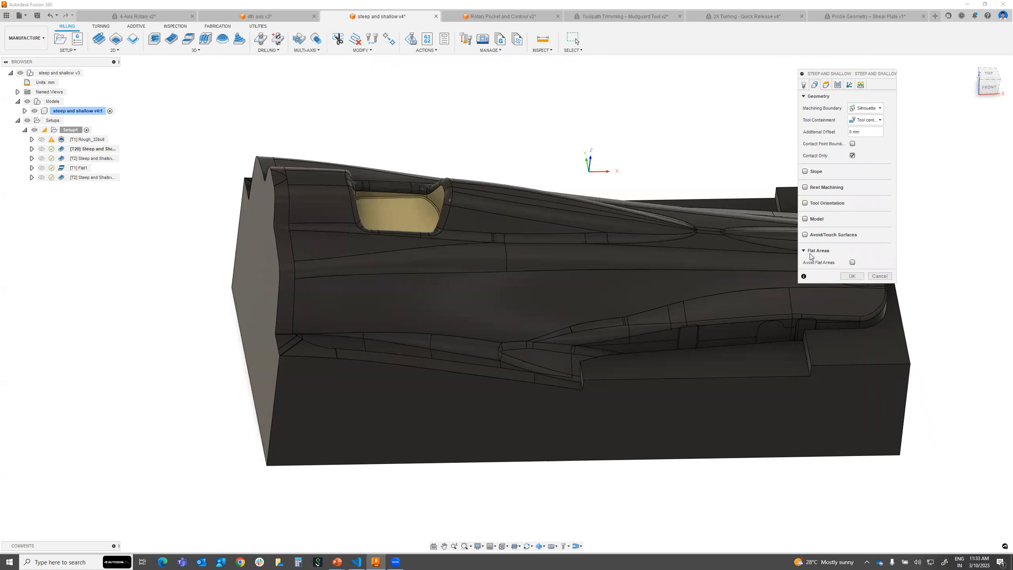
- Try Avoid Flat Areas on the operation, display the Flat1 toolpath on the model for comparison, and cancel the edit
click(853, 263)
shift+middle_drag(502, 294, 531, 342)
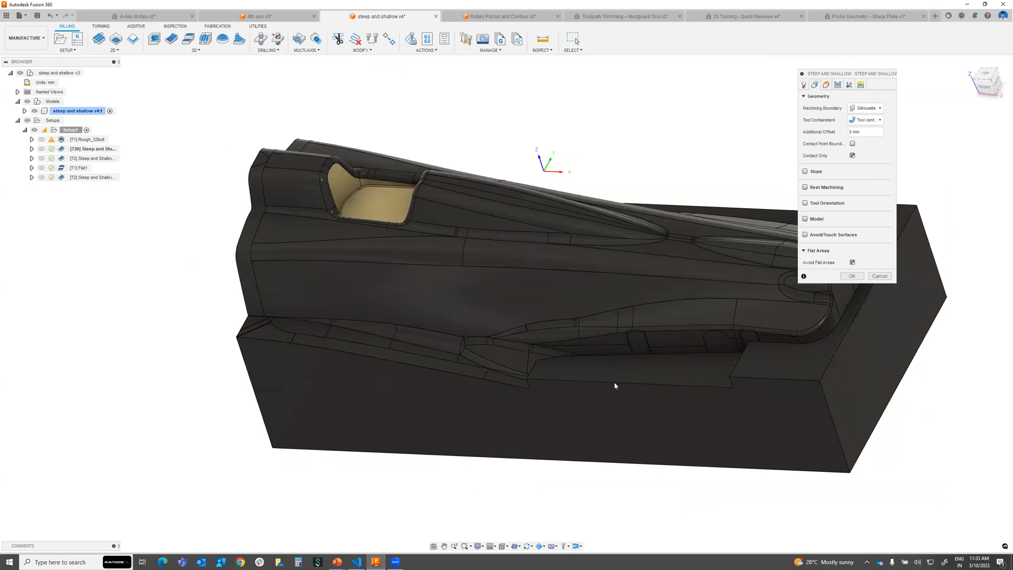
click(43, 168)
shift+middle_drag(615, 387, 663, 302)
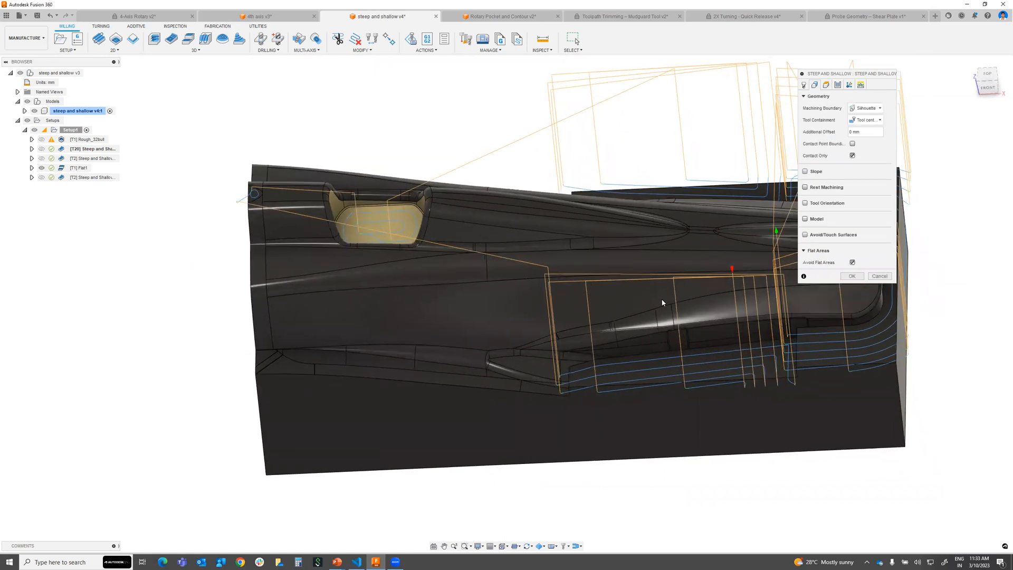
drag(831, 73, 158, 224)
mouse_move(845, 355)
shift+middle_down()
mouse_move(802, 367)
mouse_move(836, 346)
shift+middle_up()
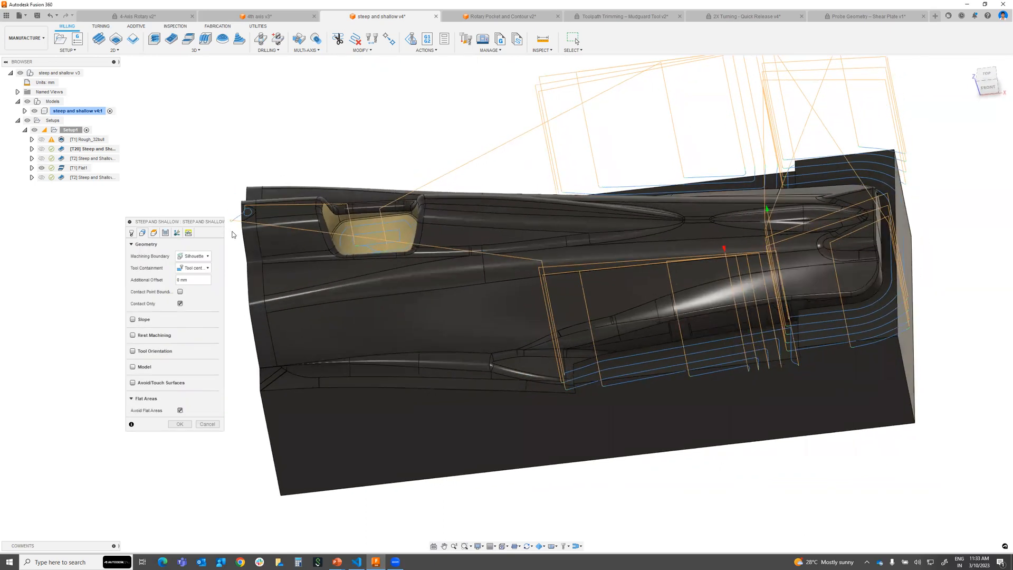
drag(163, 223, 230, 101)
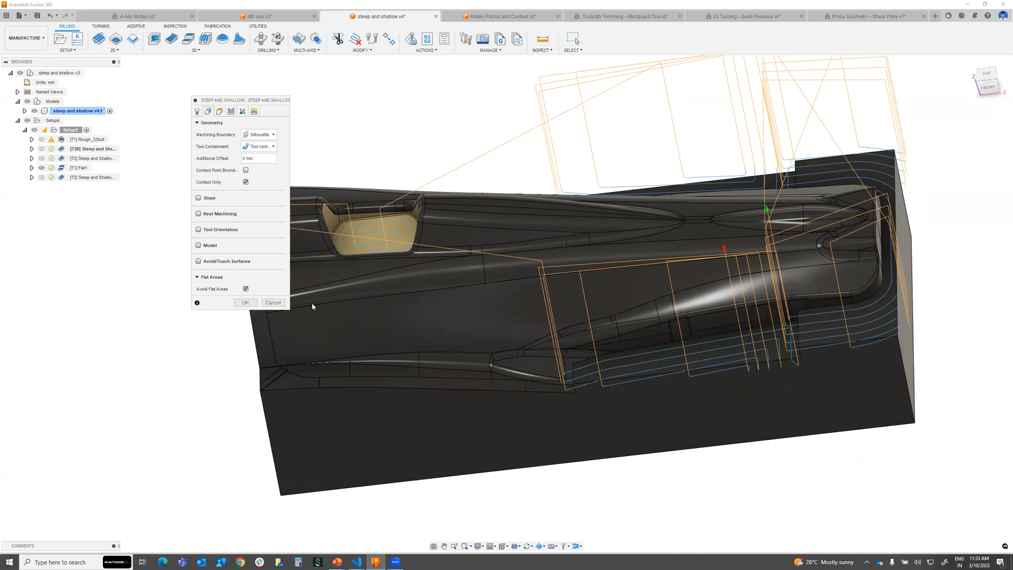
click(273, 304)
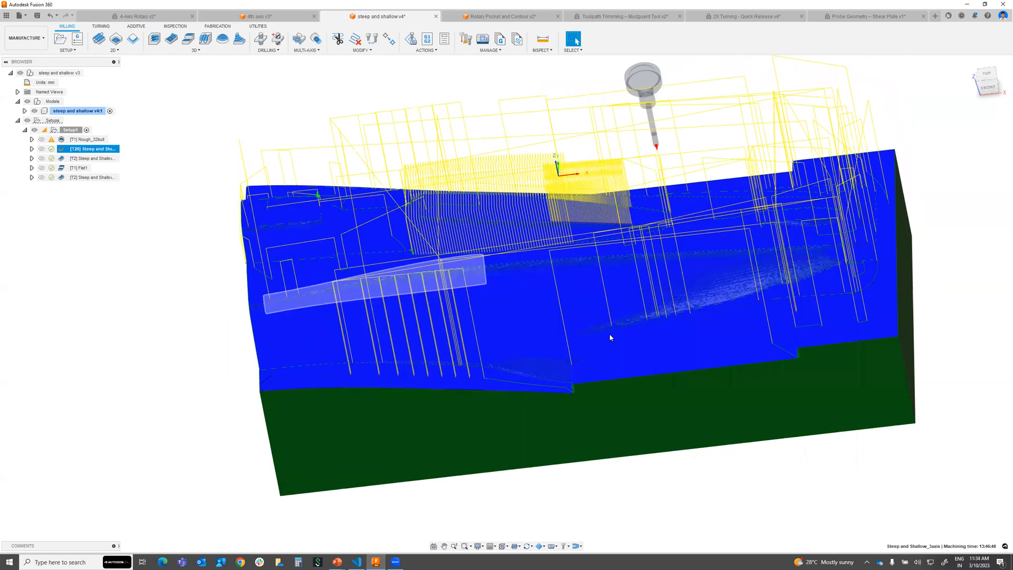
- Open the Steep and Shallow_3axis (2) operation for editing and review its tool axis mode and smoothing settings
mouse_move(541, 331)
middle_down()
mouse_move(504, 331)
mouse_move(608, 348)
mouse_move(556, 326)
middle_up()
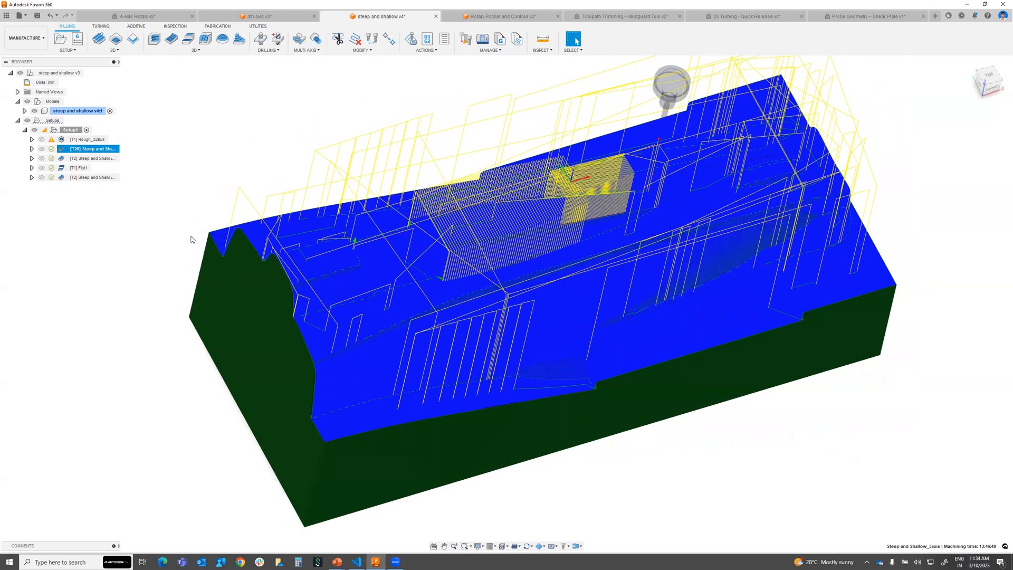
double_click(62, 158)
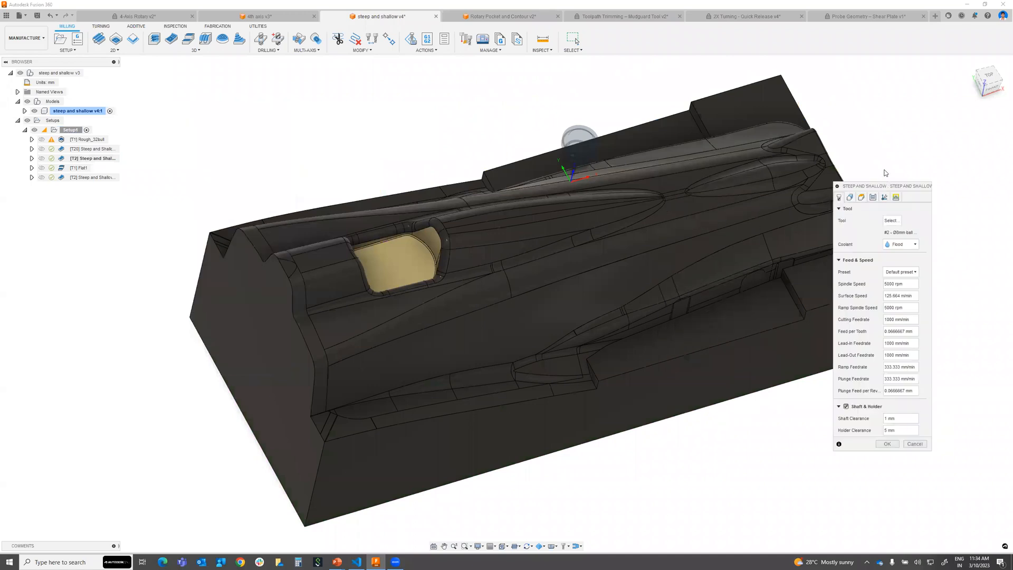
drag(884, 183, 879, 152)
middle_drag(581, 292, 545, 294)
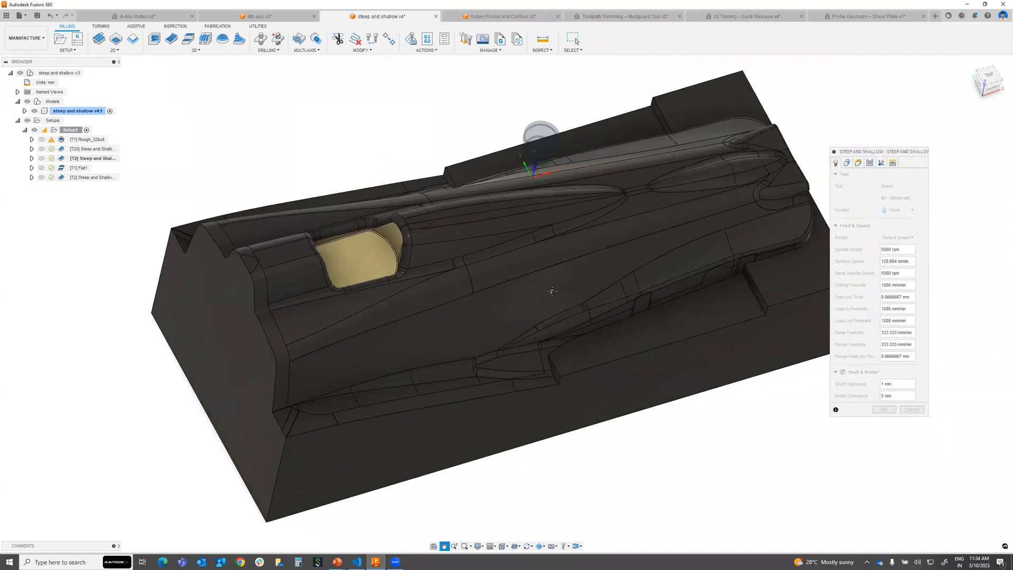
click(882, 164)
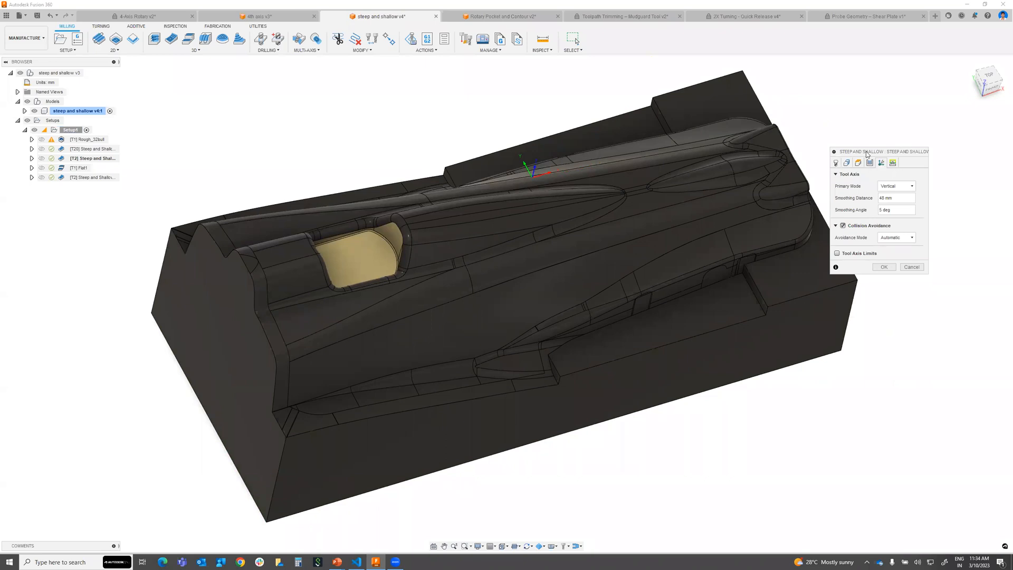
drag(867, 154, 870, 134)
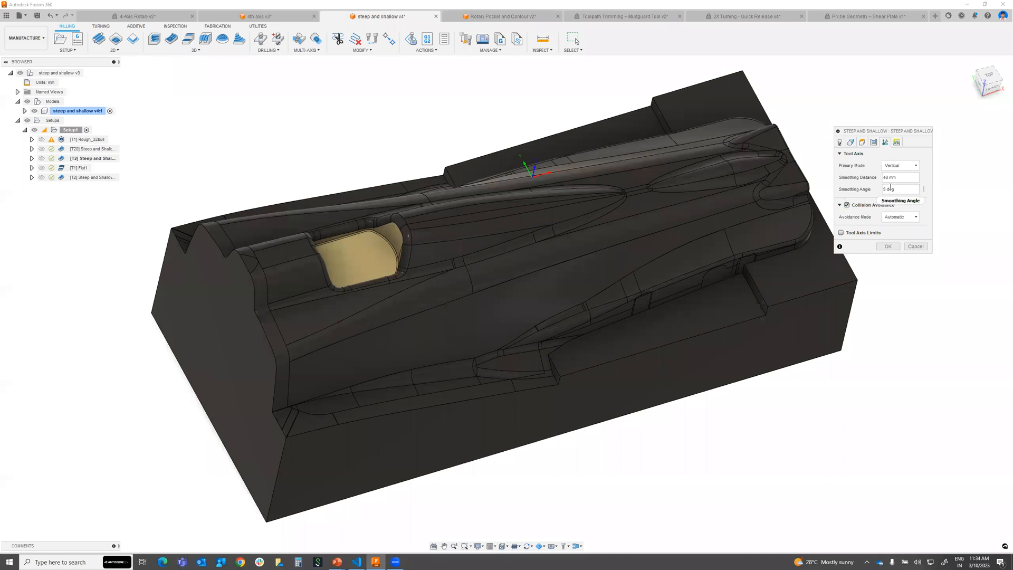
- Review the collision avoidance mode options, keeping Automatic, and close the operation's settings
click(917, 217)
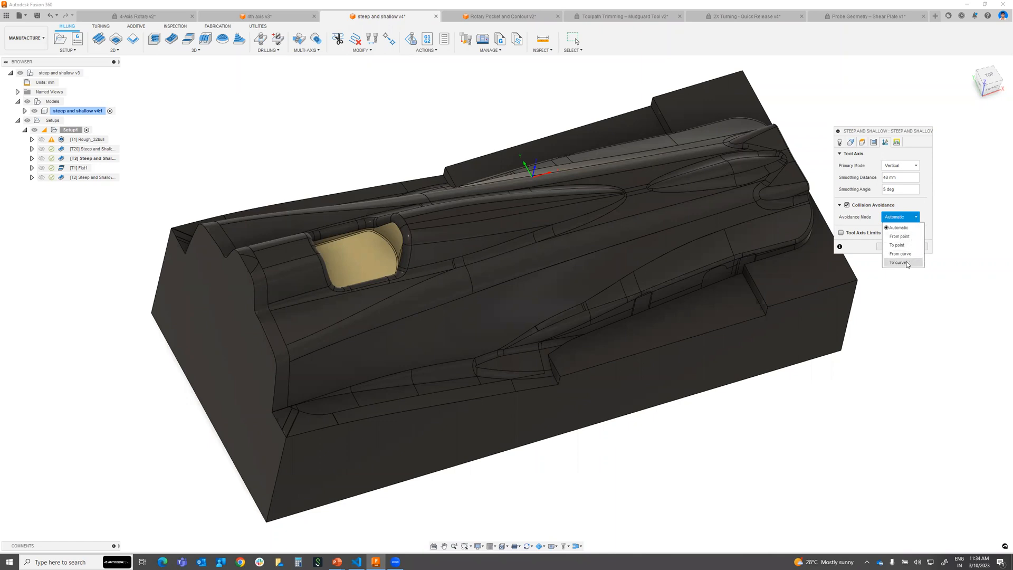
click(916, 204)
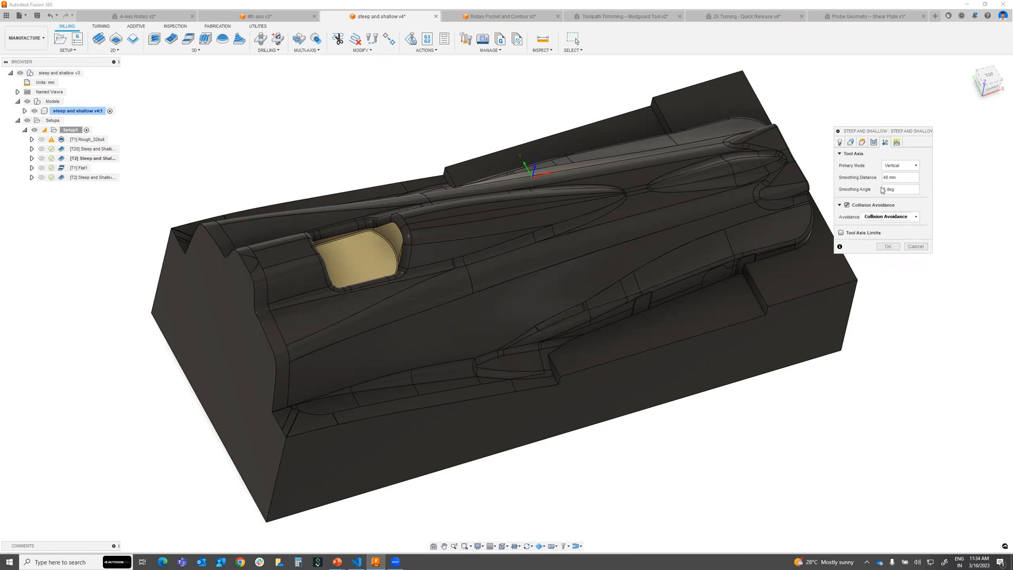
click(899, 246)
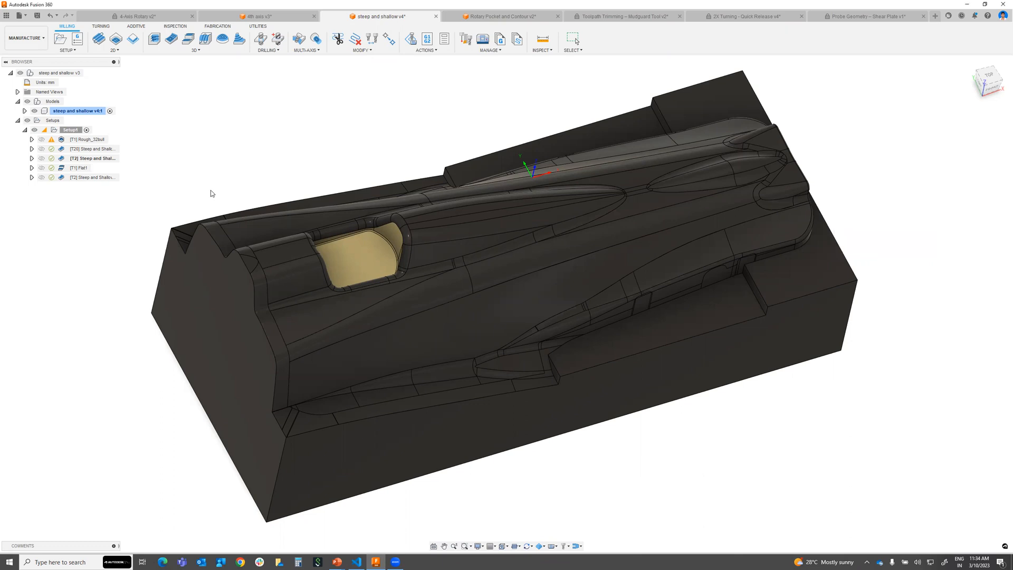
- Open the simulation of the Steep and Shallow_3axis (2) operation
double_click(62, 160)
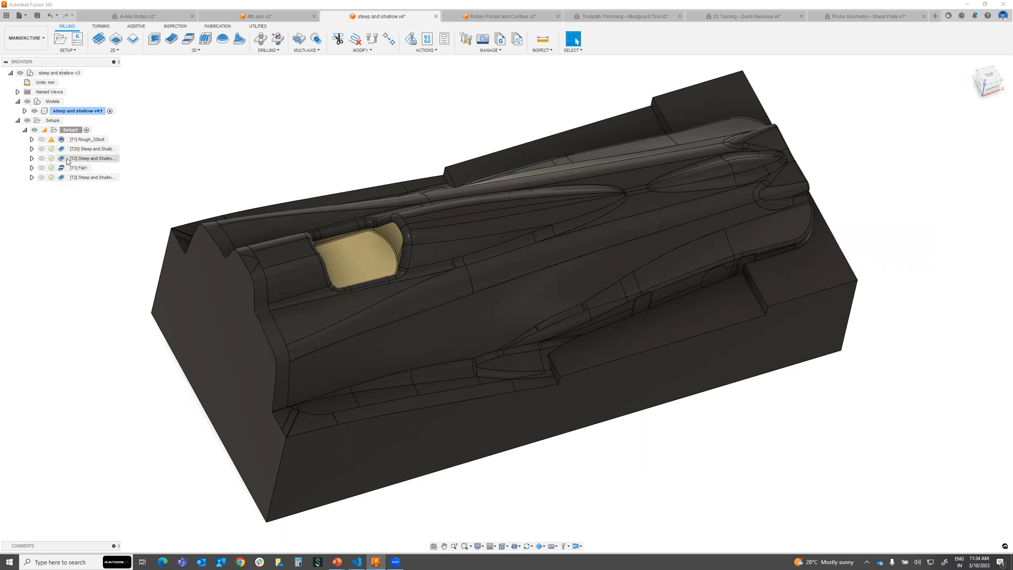
right_click(67, 161)
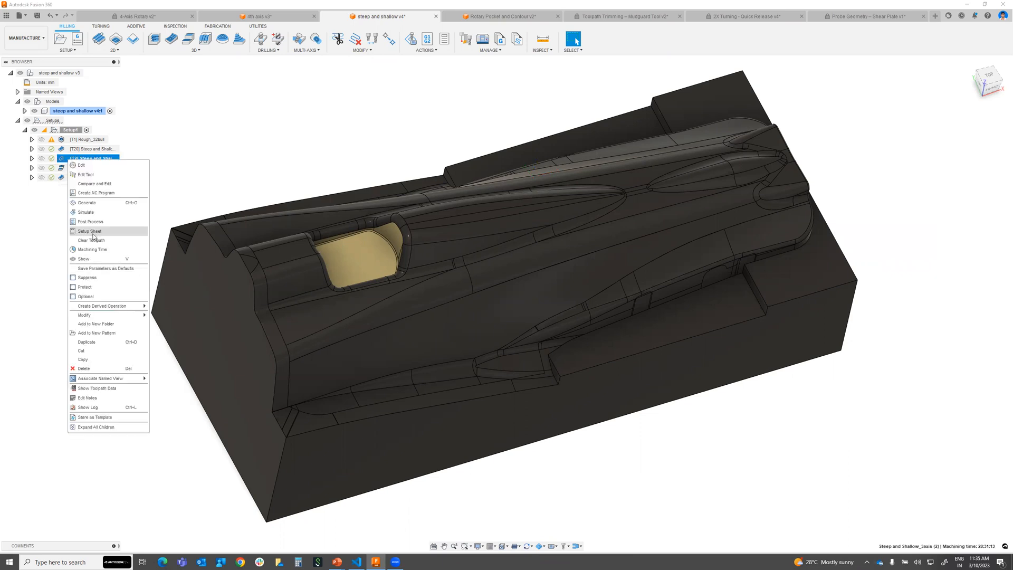
click(86, 212)
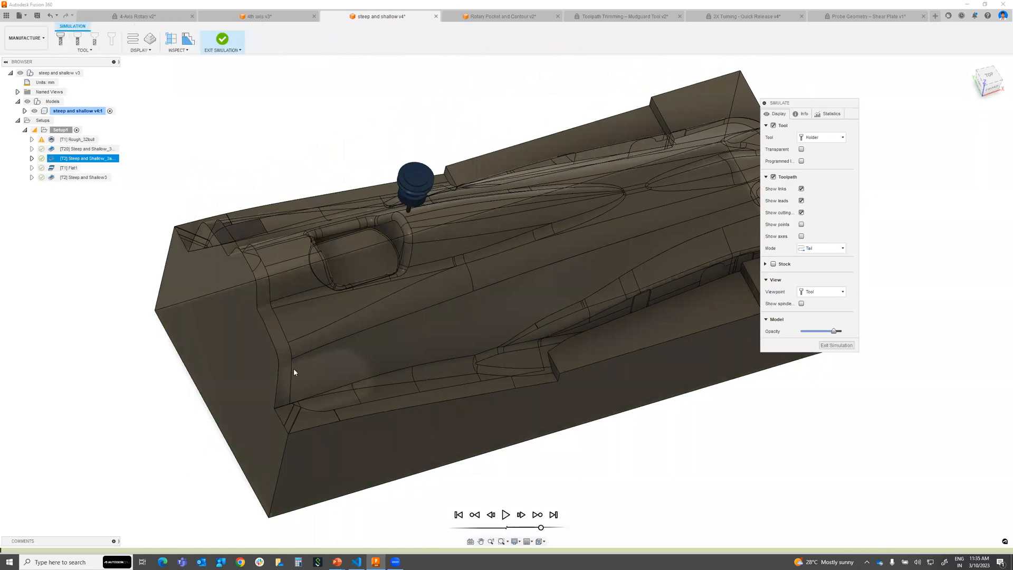
- Try the option to show the spindle in the simulation view, and switch it back off
shift+middle_drag(542, 445, 670, 388)
click(801, 304)
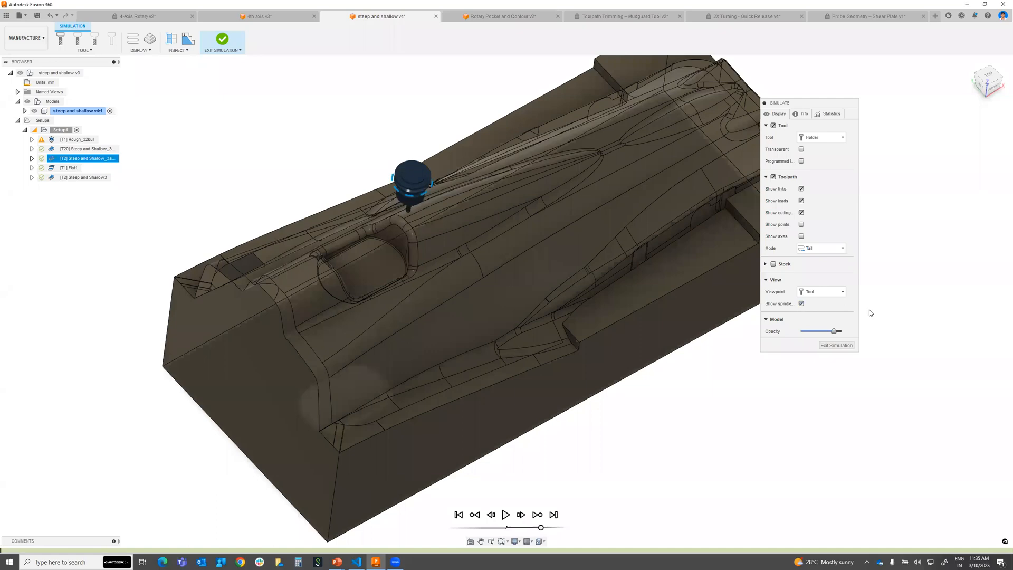
click(802, 304)
shift+middle_drag(366, 425, 438, 404)
shift+middle_drag(440, 350, 436, 345)
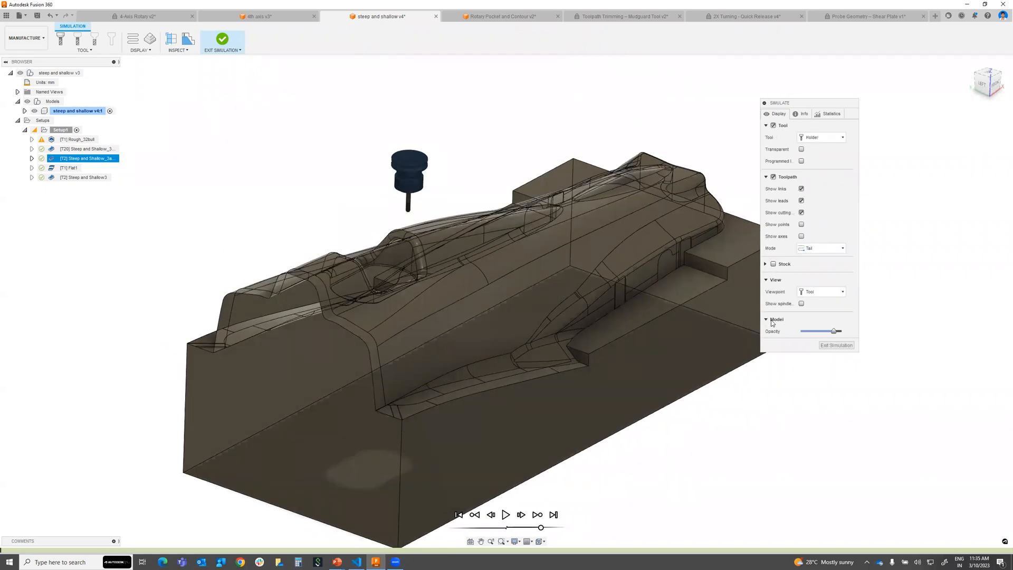
- Start playing the toolpath simulation and set the viewpoint to Model
click(505, 515)
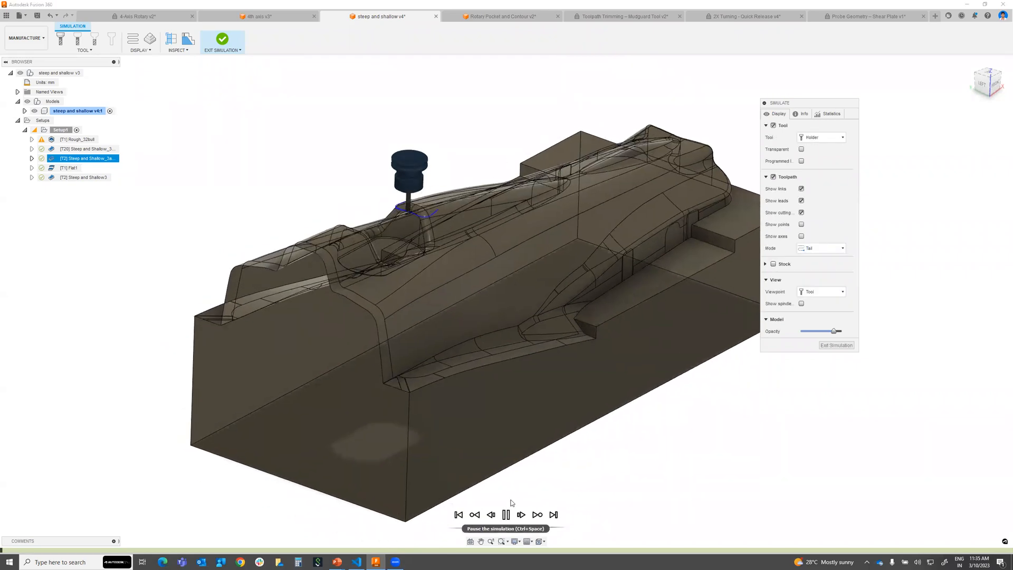
click(823, 292)
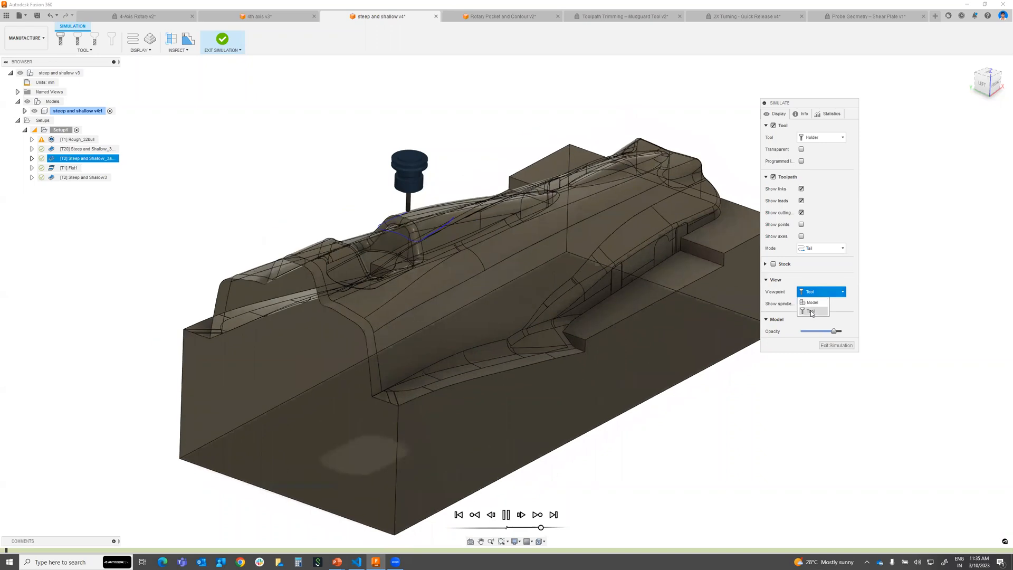
click(811, 303)
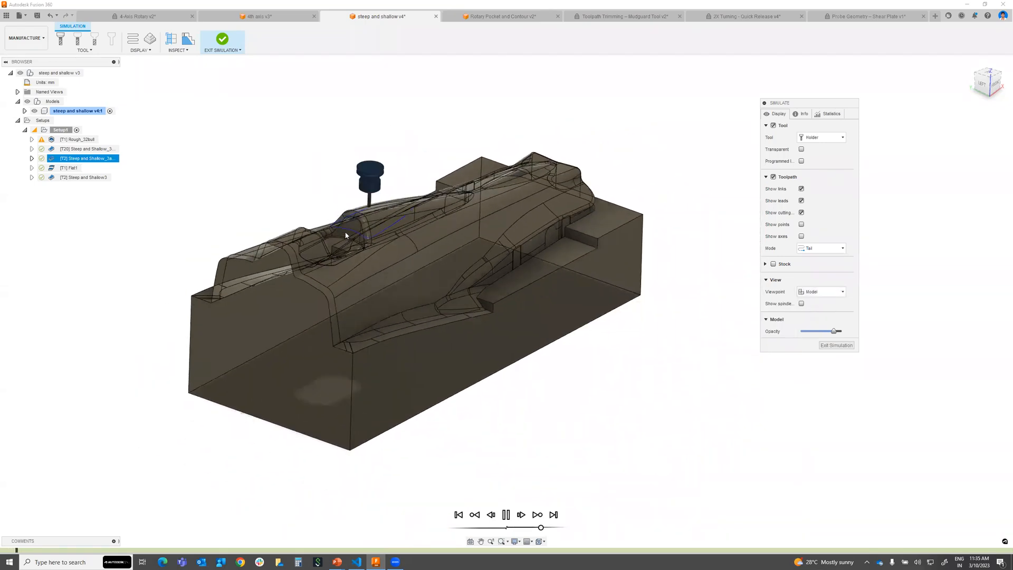
- Slow down the simulation playback and watch the tool's motion around the cockpit pocket up close
scroll(349, 231, up, 2)
drag(540, 529, 521, 531)
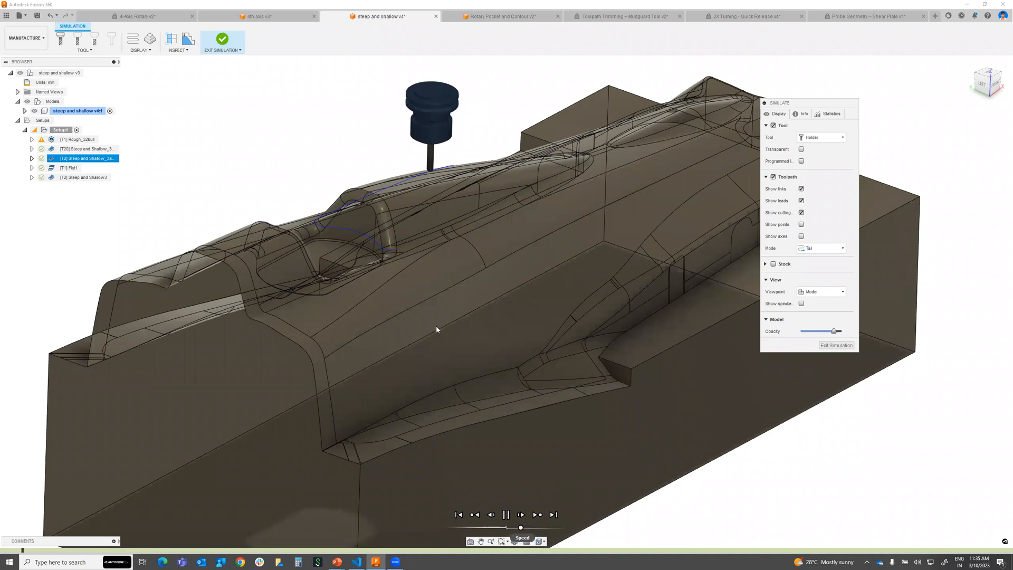
shift+middle_drag(400, 296, 342, 242)
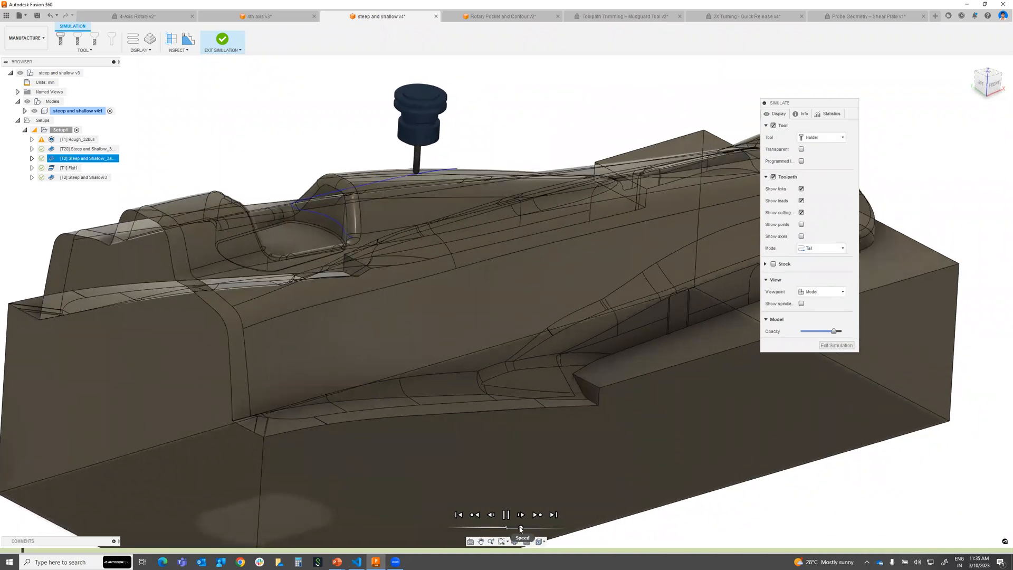
click(526, 527)
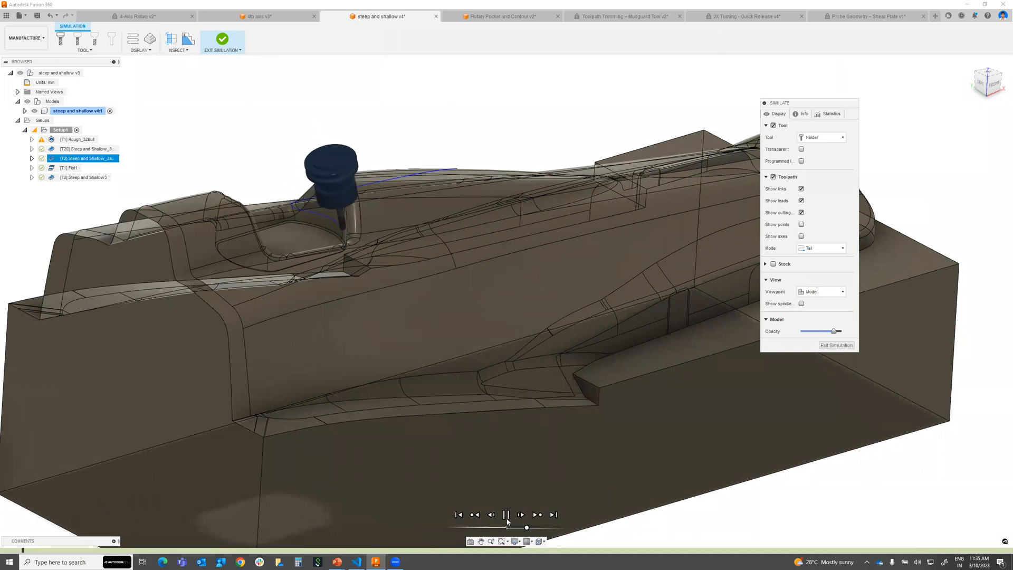
- Pause the simulation, step back through the tool moves at the cockpit pocket, and resume playback
click(506, 519)
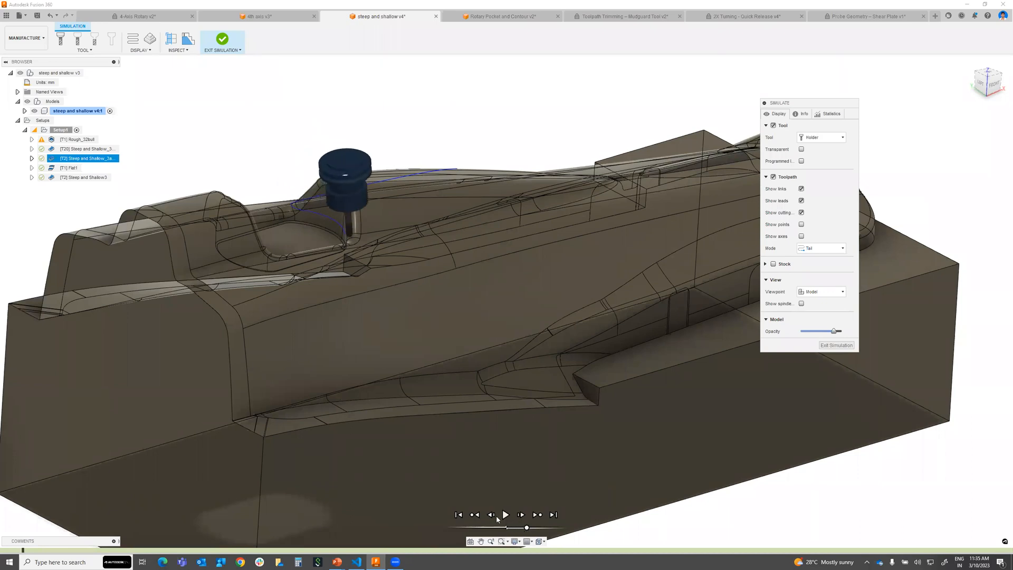
click(493, 518)
click(505, 515)
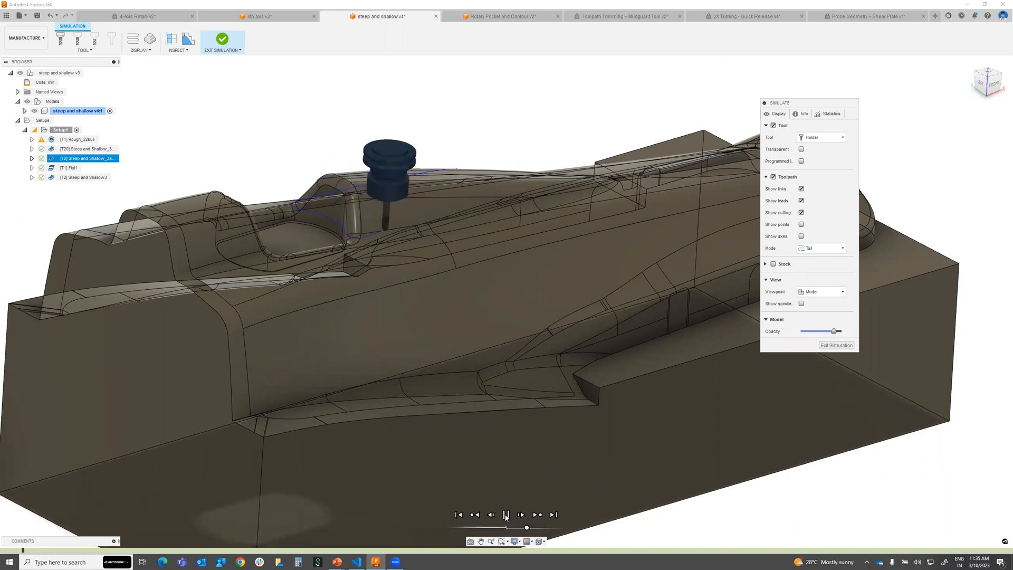
- Readjust the playback speed and examine the tool tilting near the cockpit from the opposite side of the model
drag(541, 529, 520, 529)
shift+middle_drag(380, 291, 572, 279)
shift+middle_drag(391, 225, 440, 237)
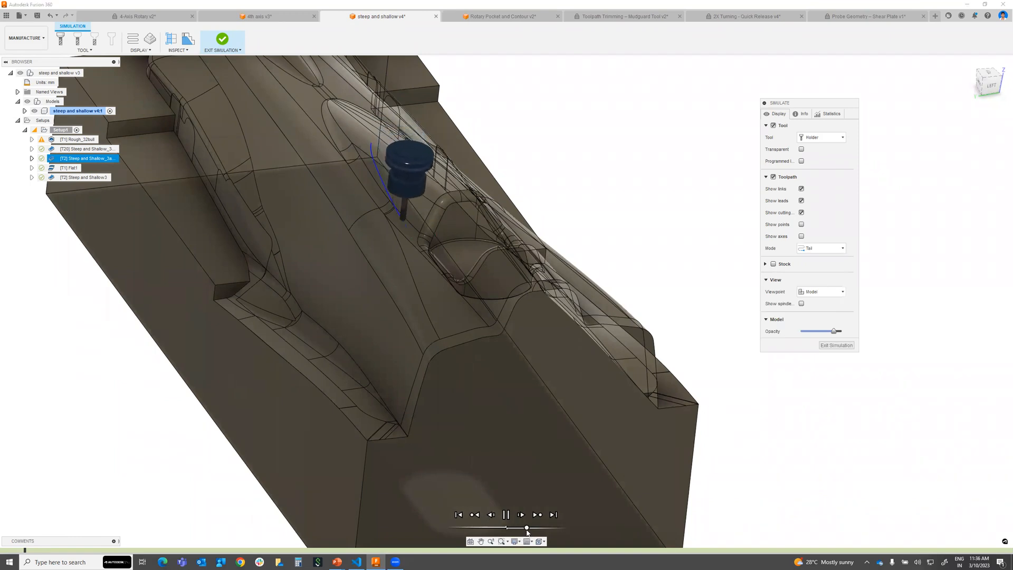
drag(527, 530, 523, 530)
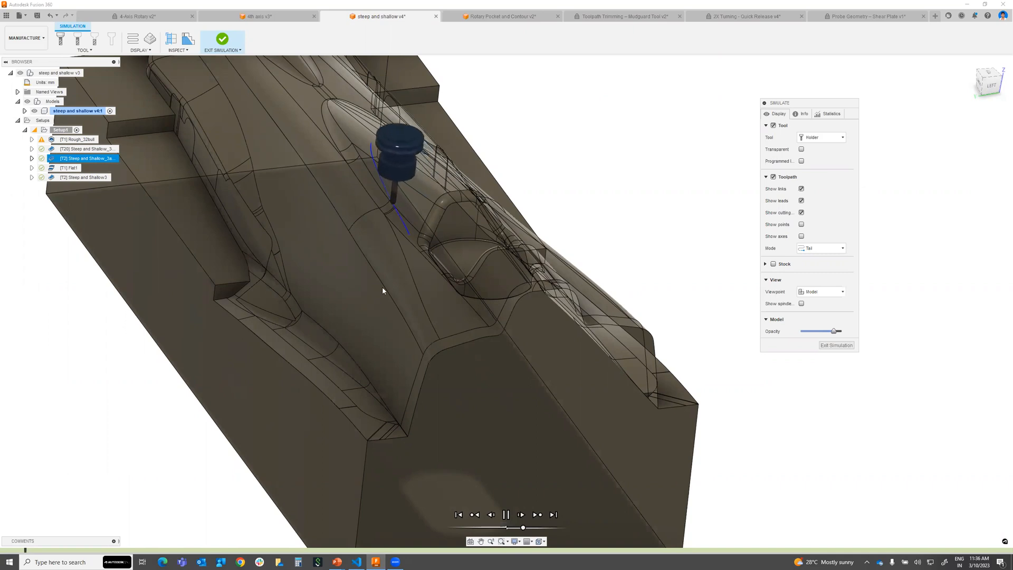
- Check the tool listed under the simulated operation, pause playback and exit the simulation
click(32, 160)
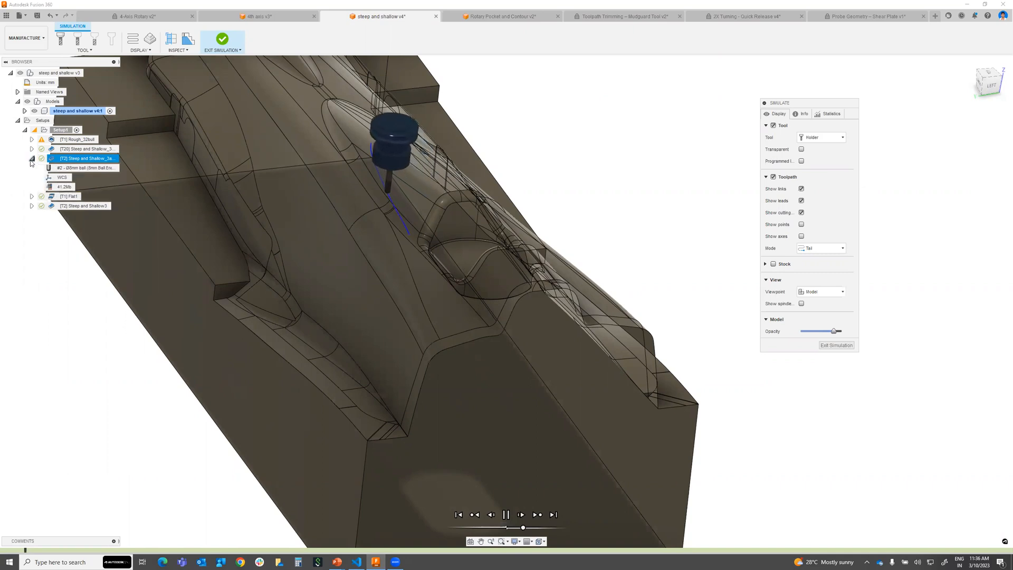
click(32, 160)
key(space)
click(827, 344)
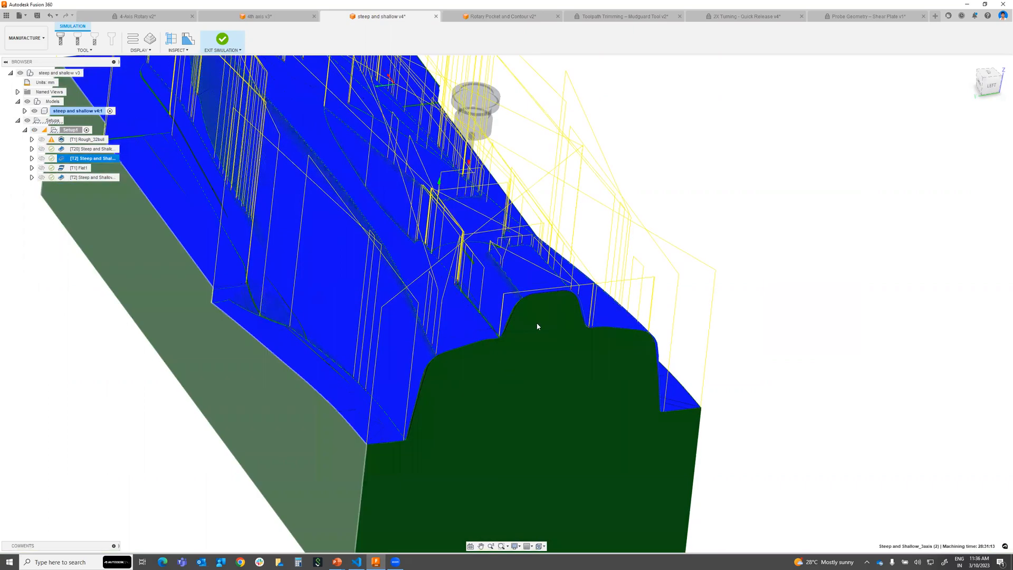
- Inspect the toolpath along the model's steep side wall, then simulate Steep and Shallow_3axis (2) again with the viewpoint set to Tool
shift+middle_drag(638, 338, 490, 382)
scroll(489, 371, up, 3)
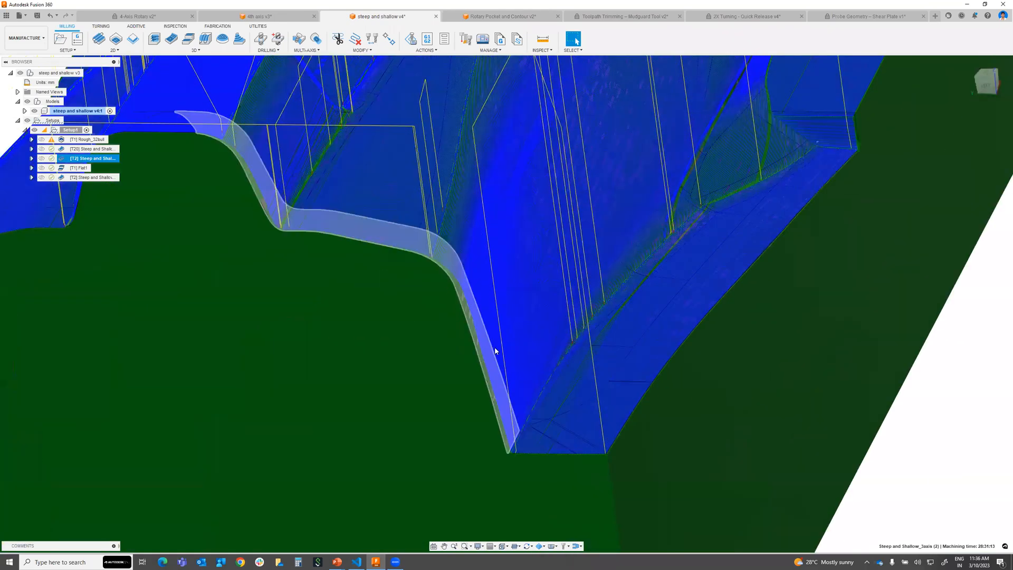
right_click(82, 161)
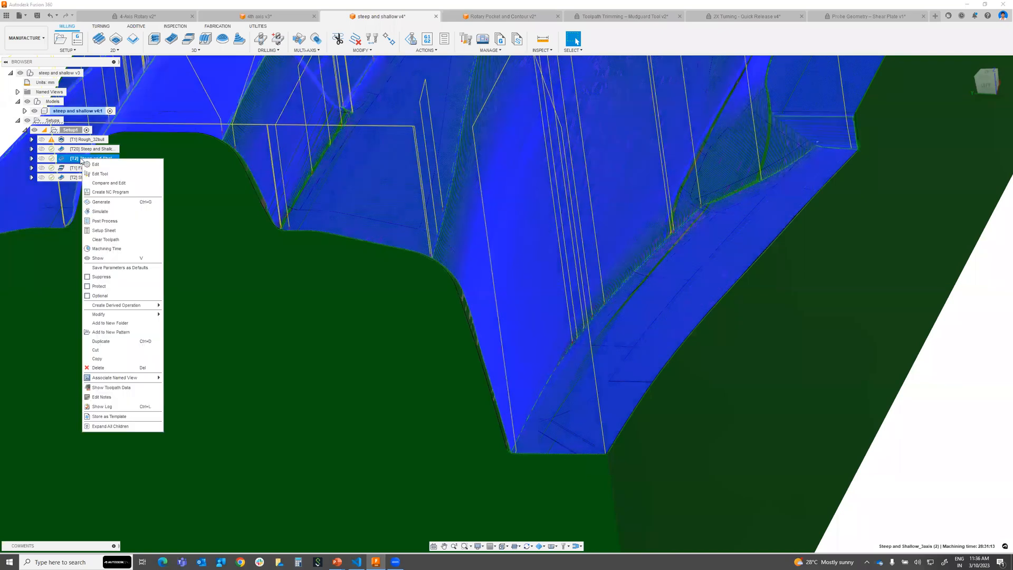
click(99, 211)
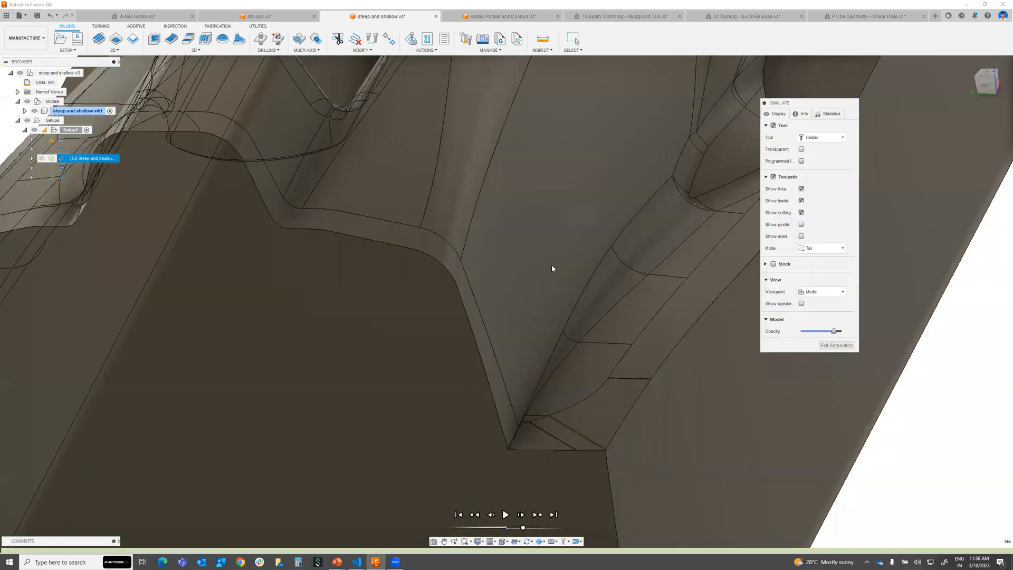
click(824, 291)
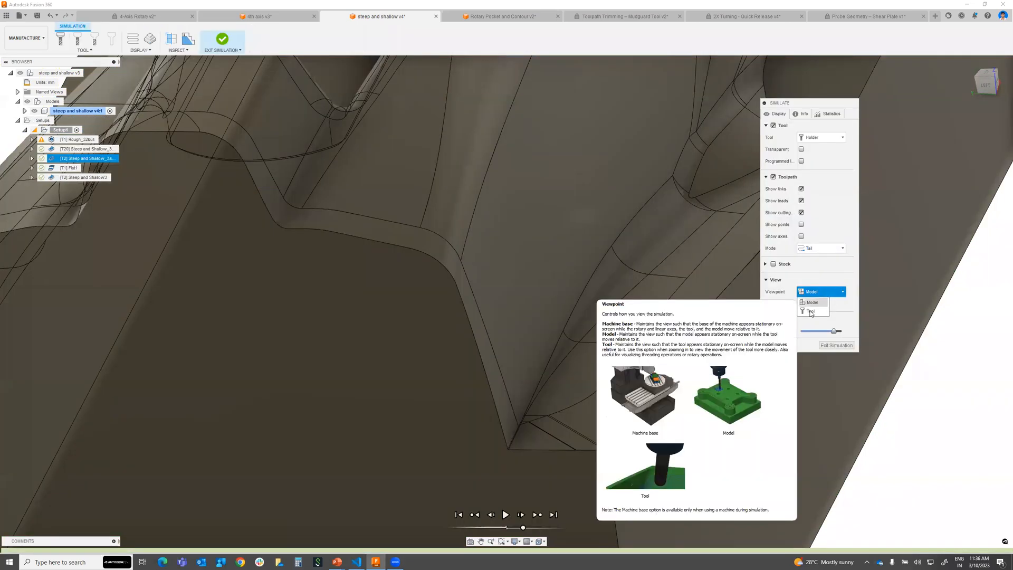
click(813, 308)
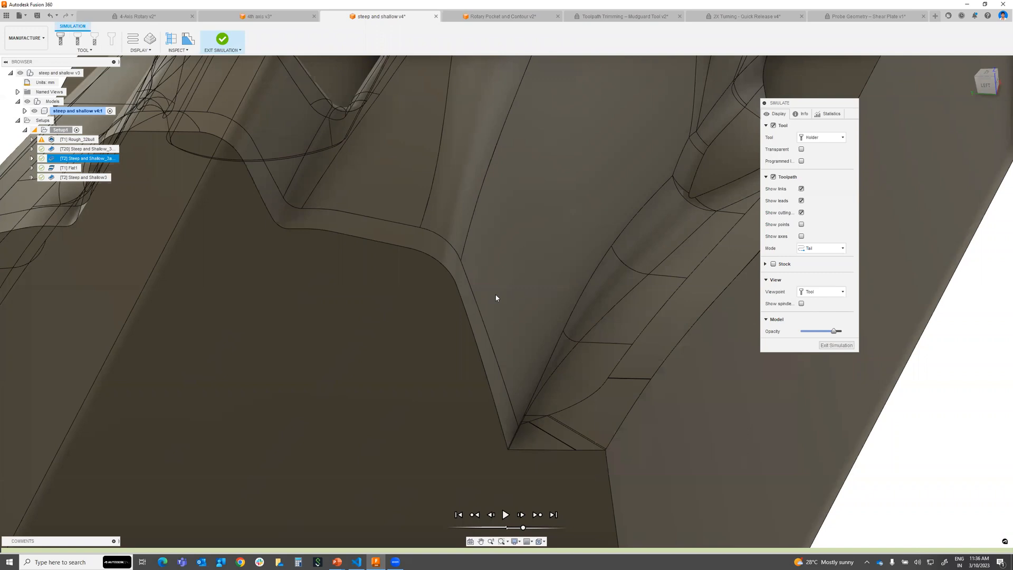
- Open and close the log of the Steep and Shallow_3axis (2) operation, then restart its simulation
click(43, 161)
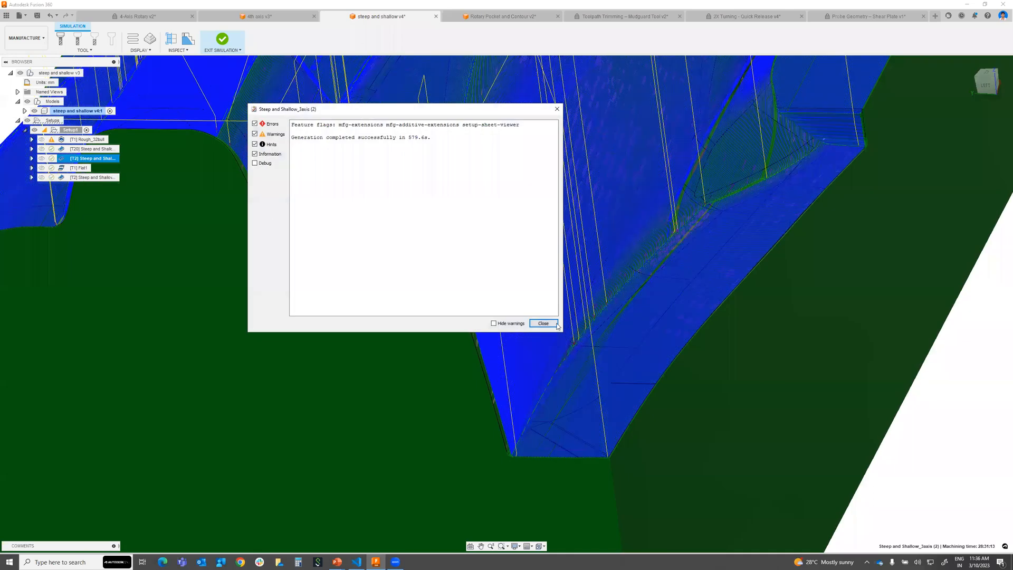
click(544, 323)
click(526, 296)
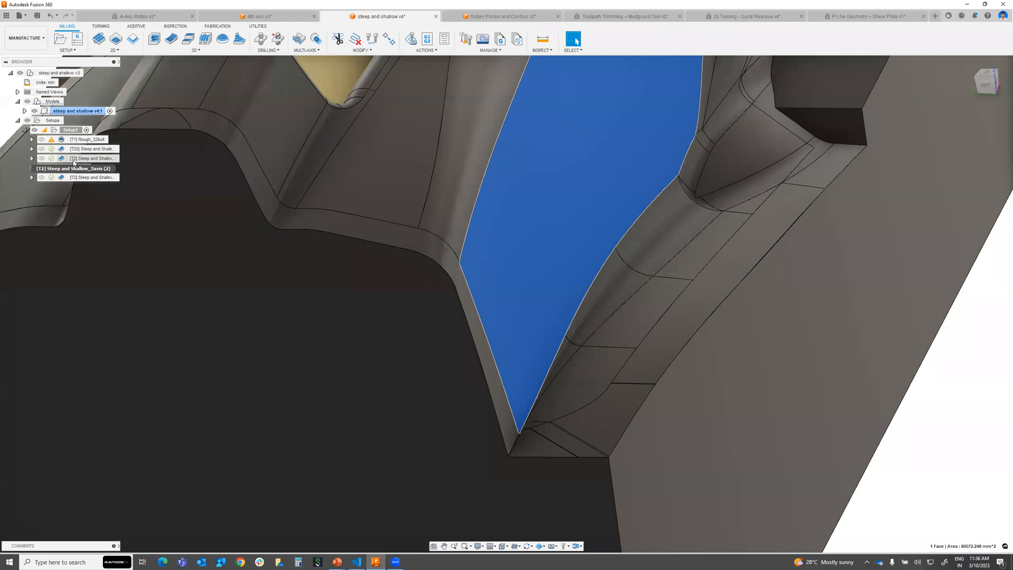
right_click(74, 160)
click(94, 214)
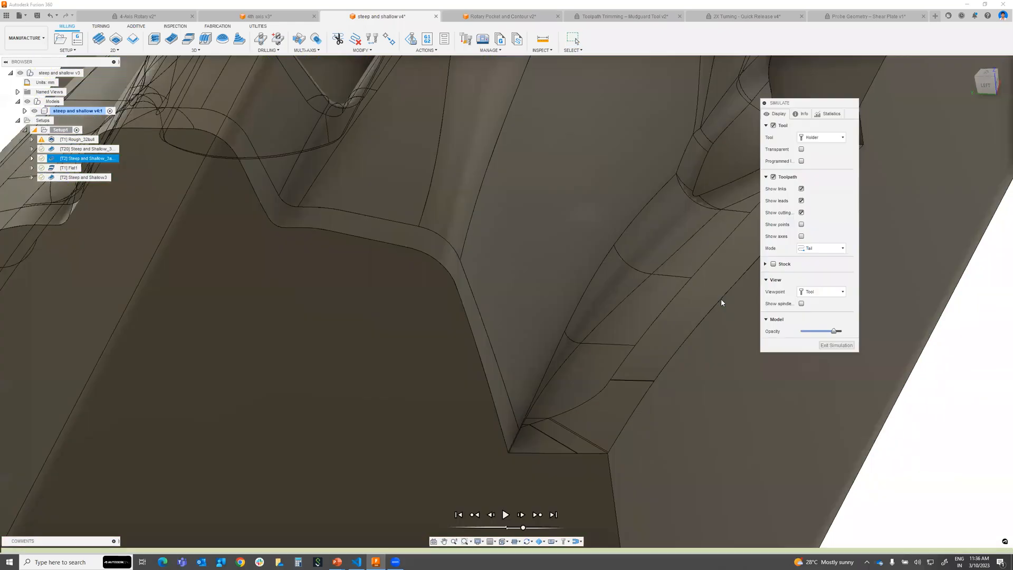
- Review the toolpath display modes, keeping Tail, and show the simulated stock briefly before hiding it again
click(829, 249)
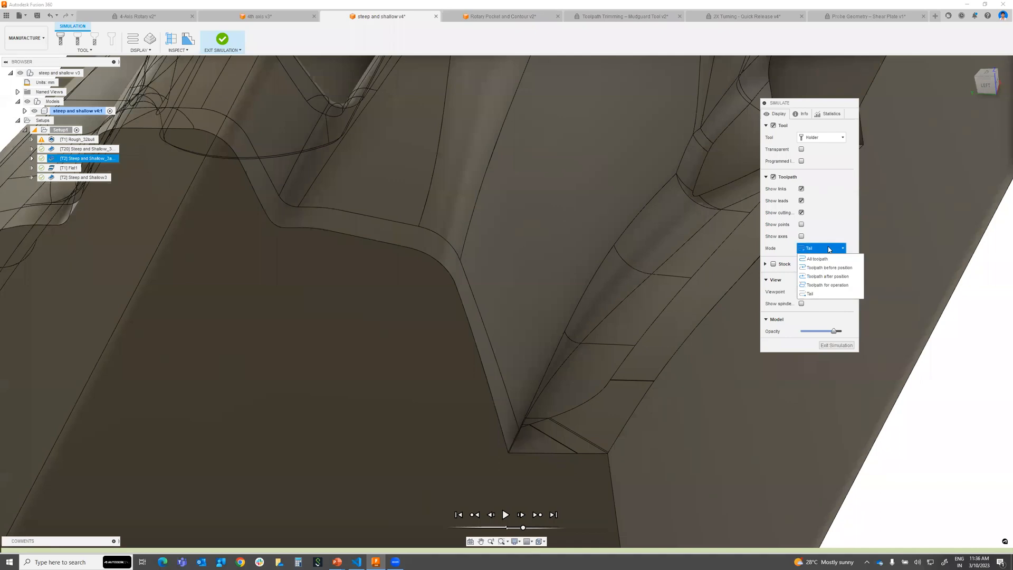
click(829, 250)
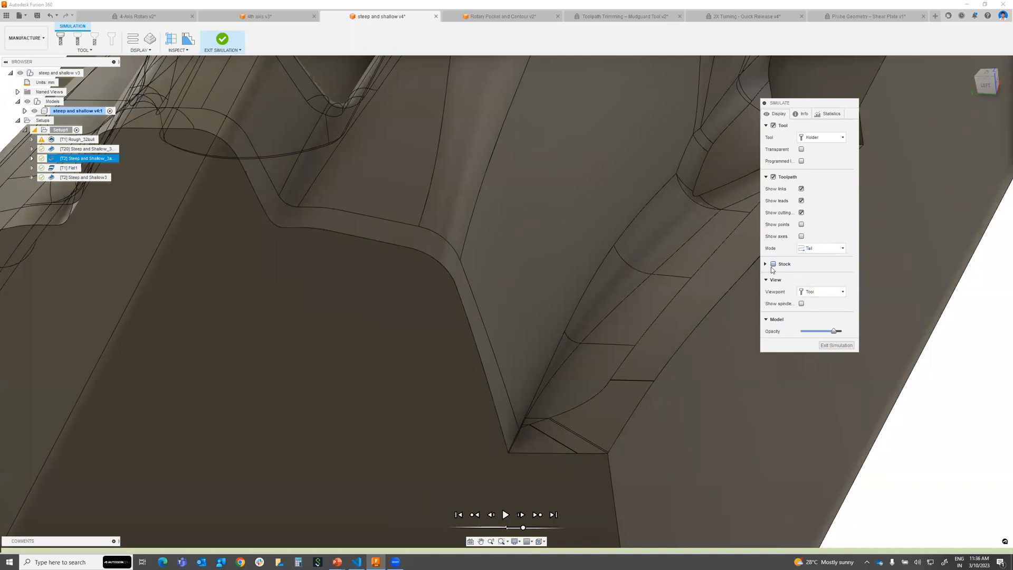
click(773, 264)
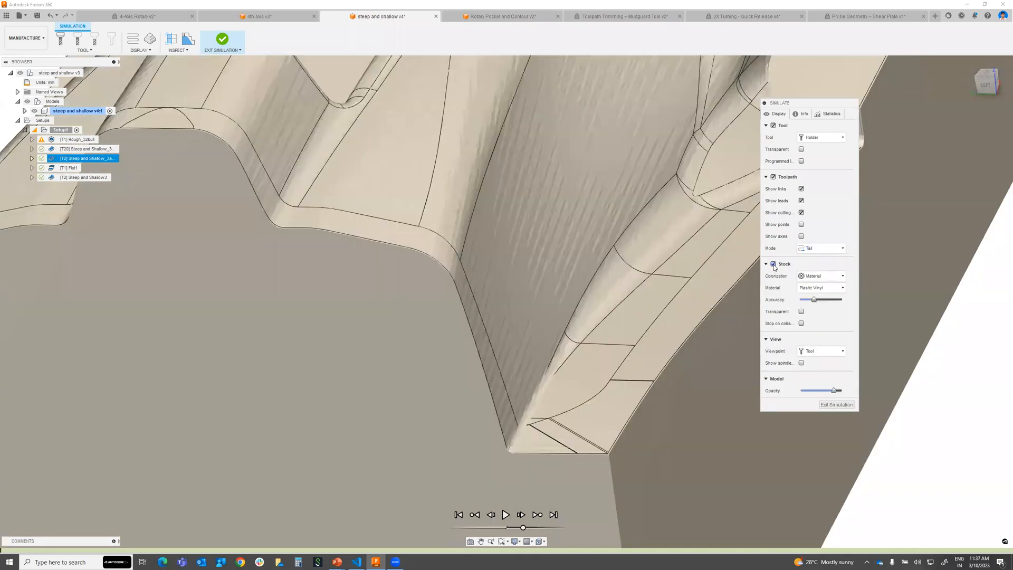
click(774, 265)
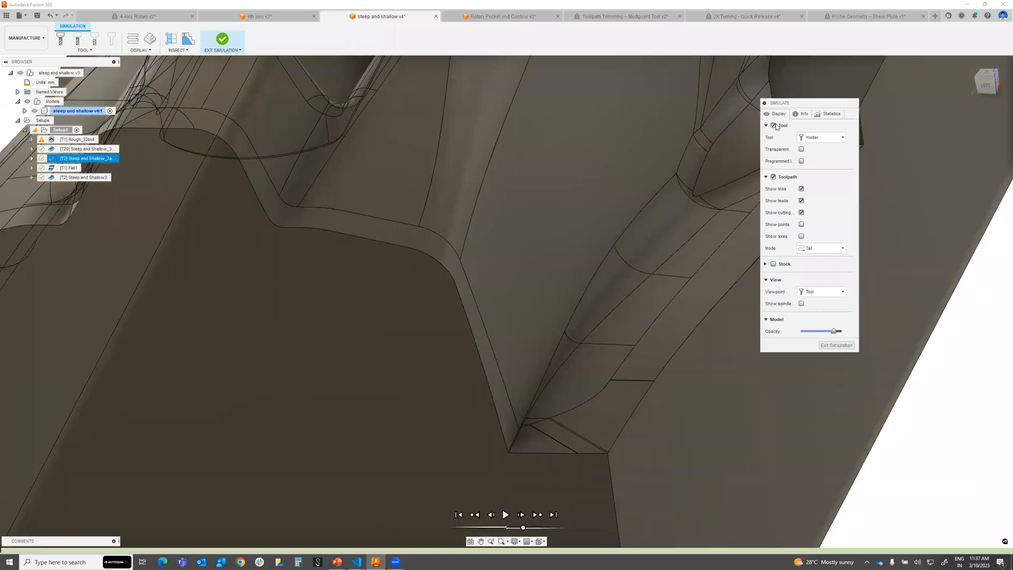
- View the whole part with the tool from its end face and set the simulation viewpoint to Model
shift+middle_drag(540, 248, 559, 318)
scroll(541, 256, up, 3)
scroll(540, 255, down, 5)
scroll(540, 255, down, 3)
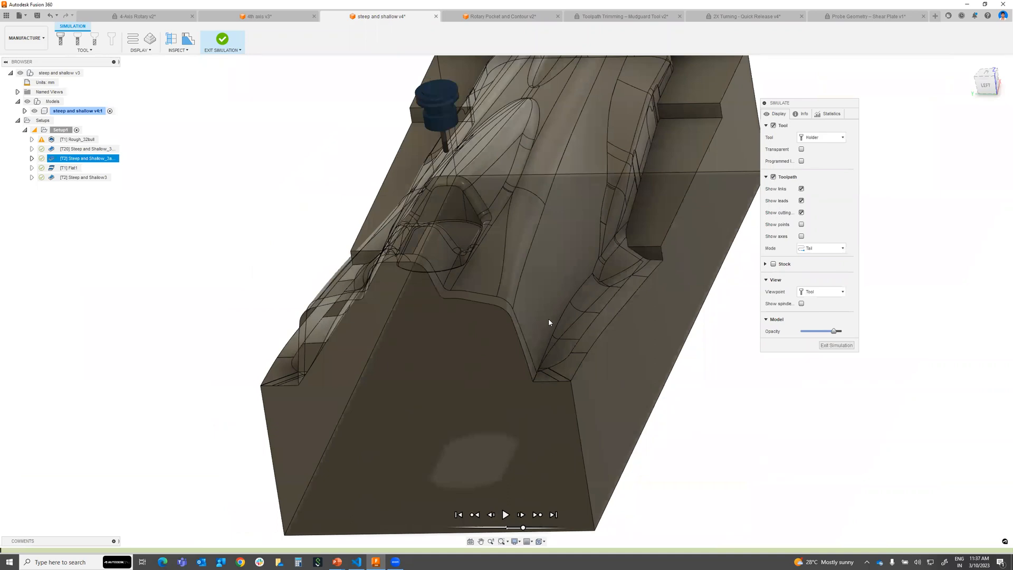
click(827, 294)
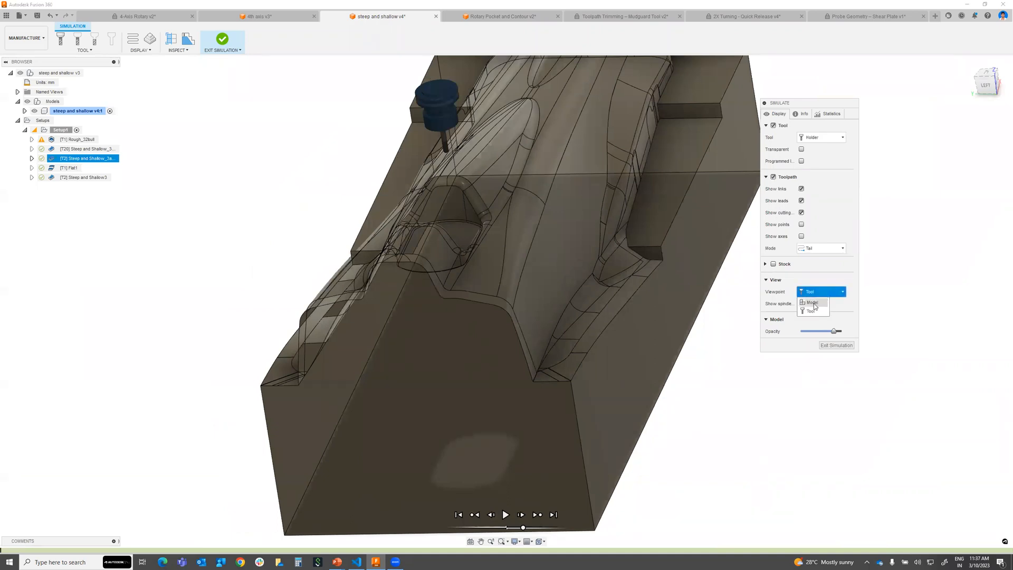
click(815, 308)
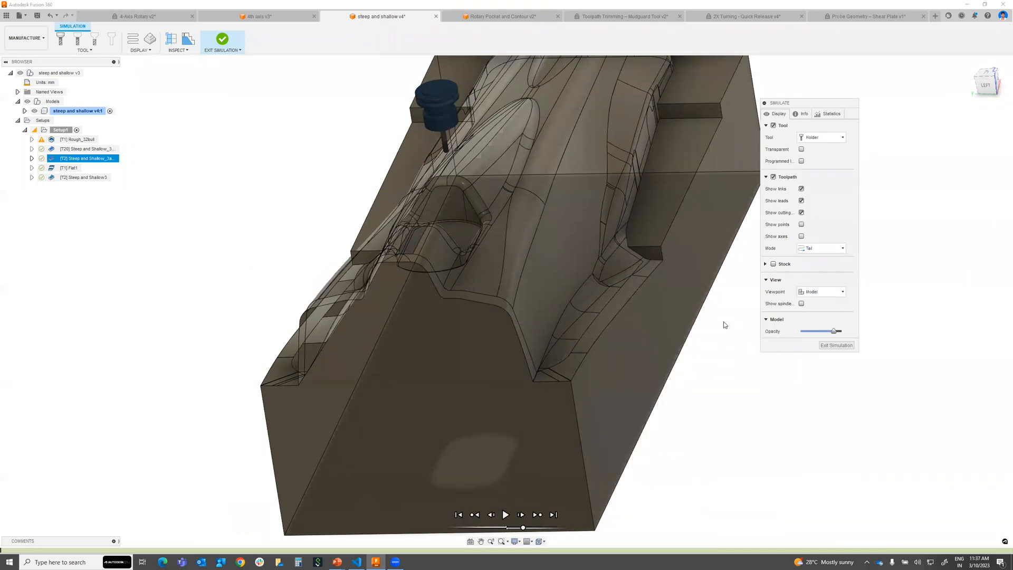
- Accept and exit the simulation, returning to the milling workspace
right_click(539, 343)
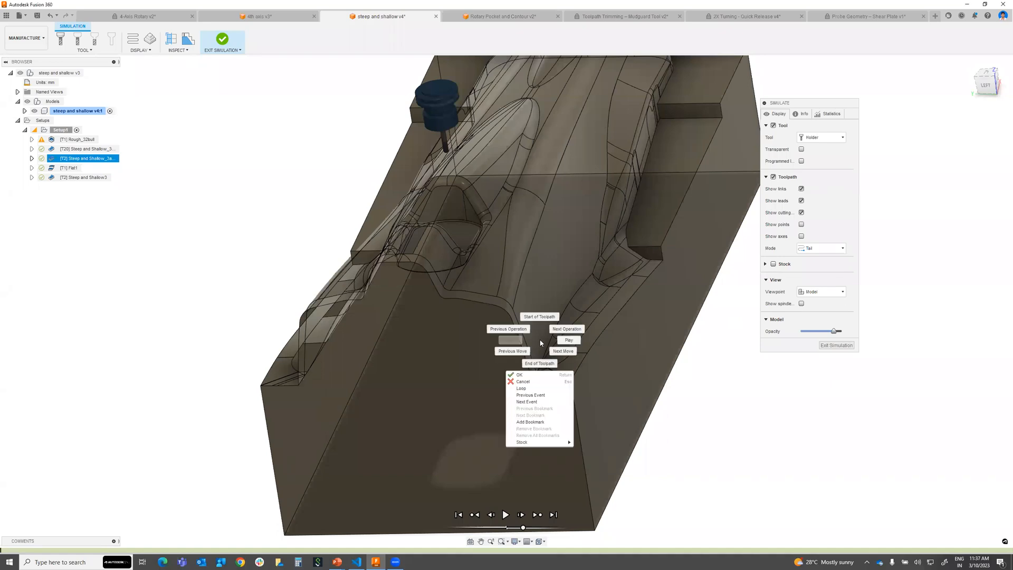
click(520, 375)
click(576, 40)
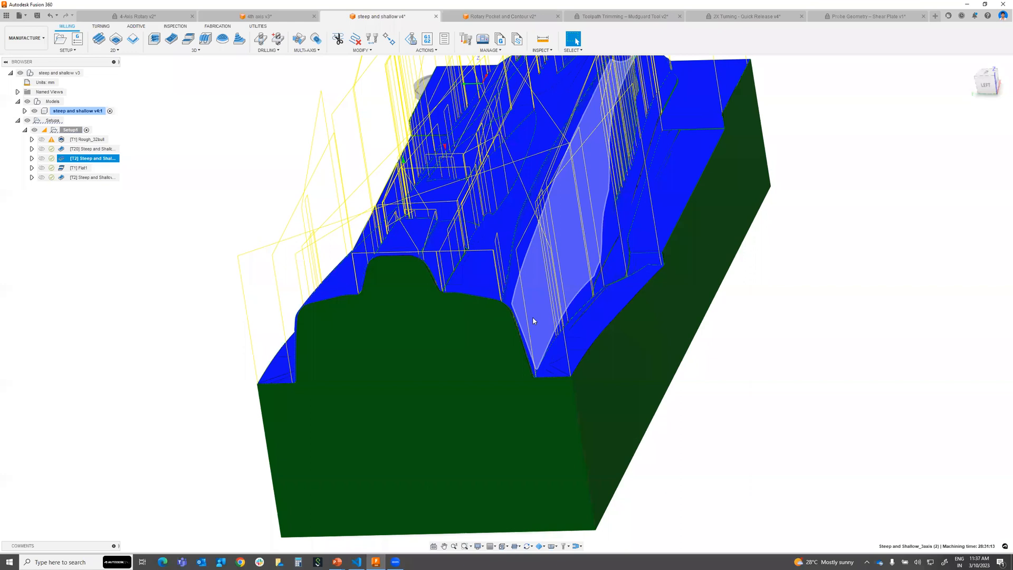
- Open the Steep and Shallow_3axis (2) operation for editing and display its geometry settings
right_click(90, 161)
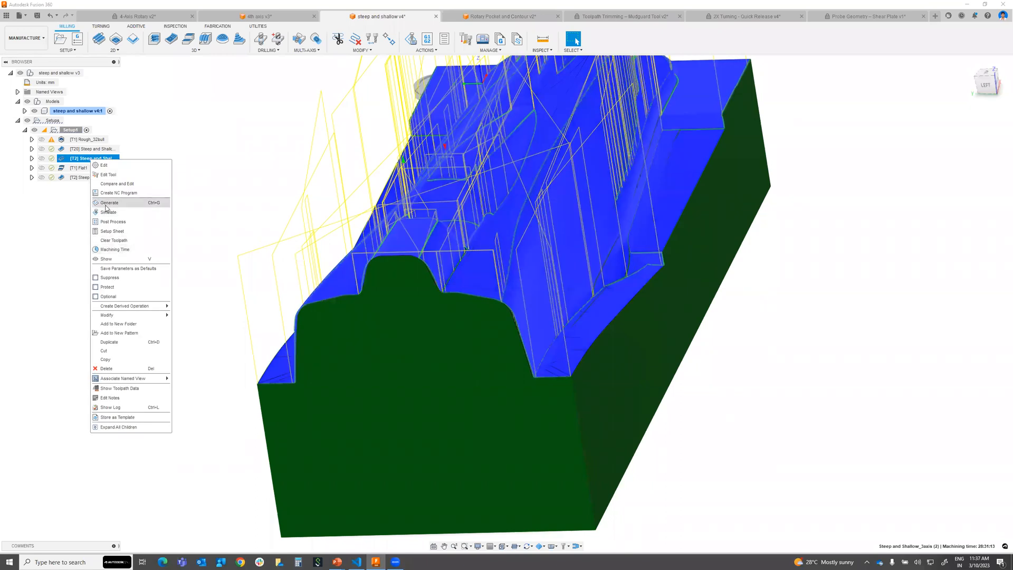
click(105, 165)
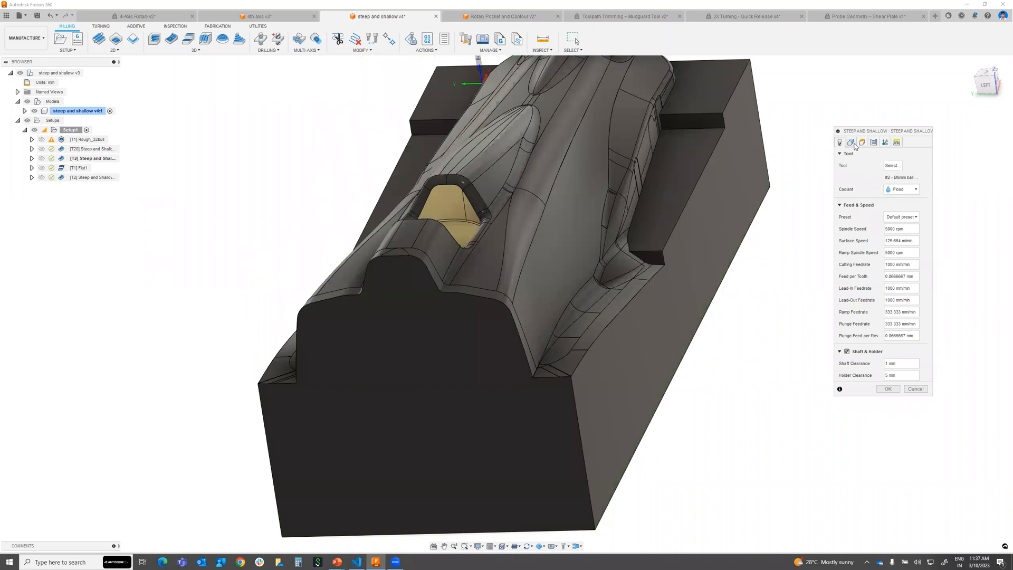
drag(849, 132, 831, 112)
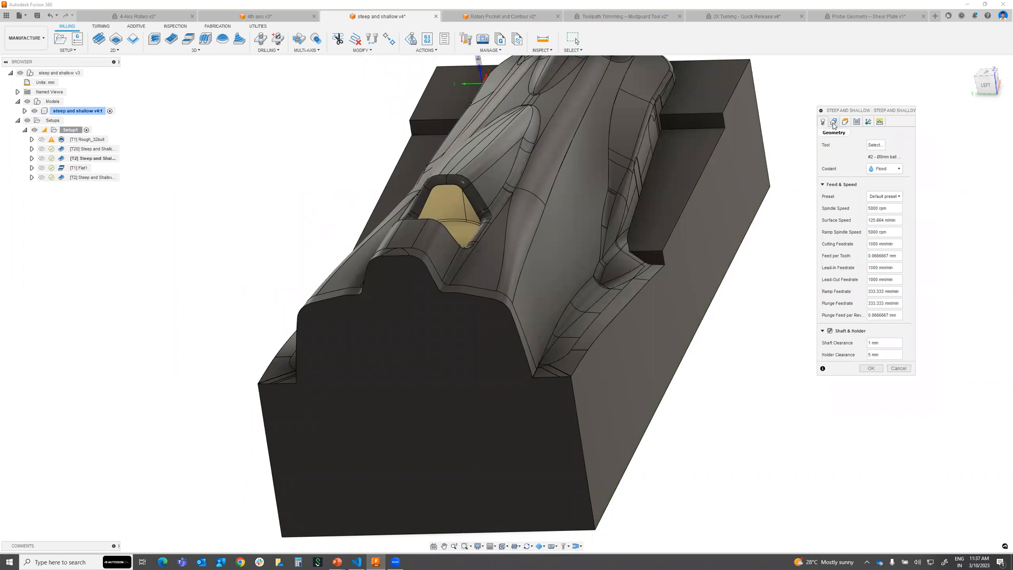
click(834, 122)
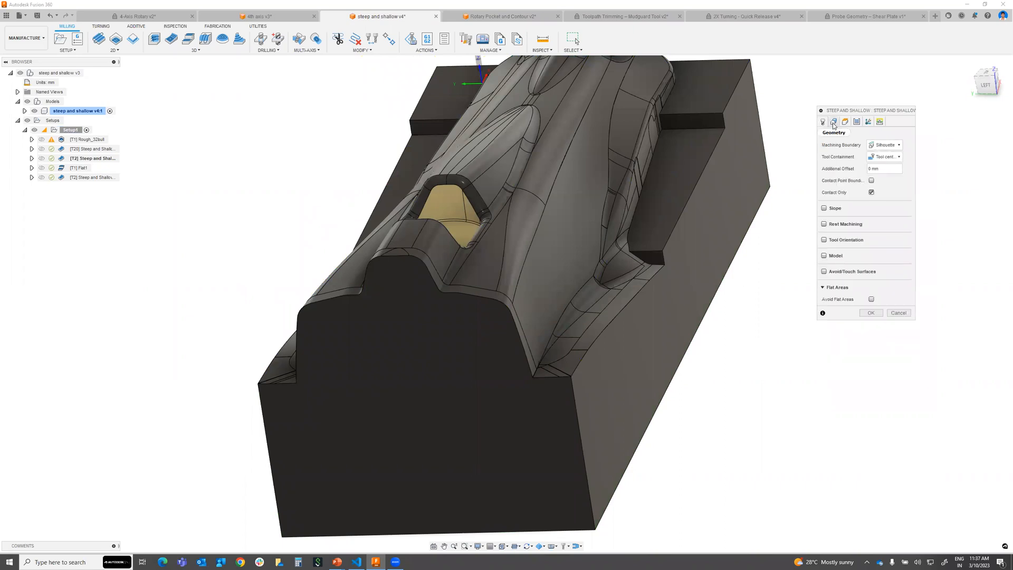
- Review the operation's tool axis modes, keeping Vertical, switch Collision Avoidance off and back on, and cancel the edit
click(868, 122)
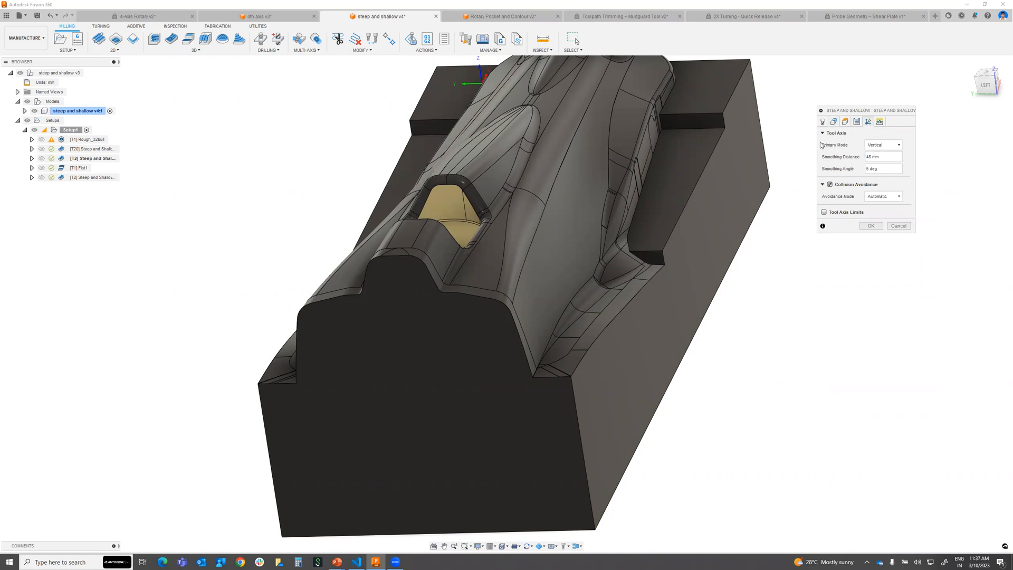
click(898, 144)
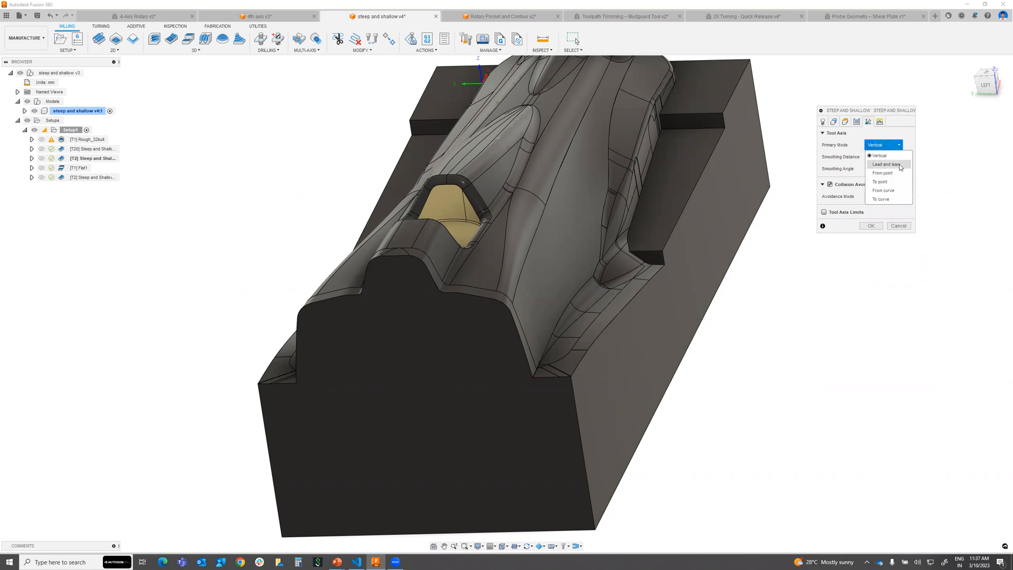
click(880, 156)
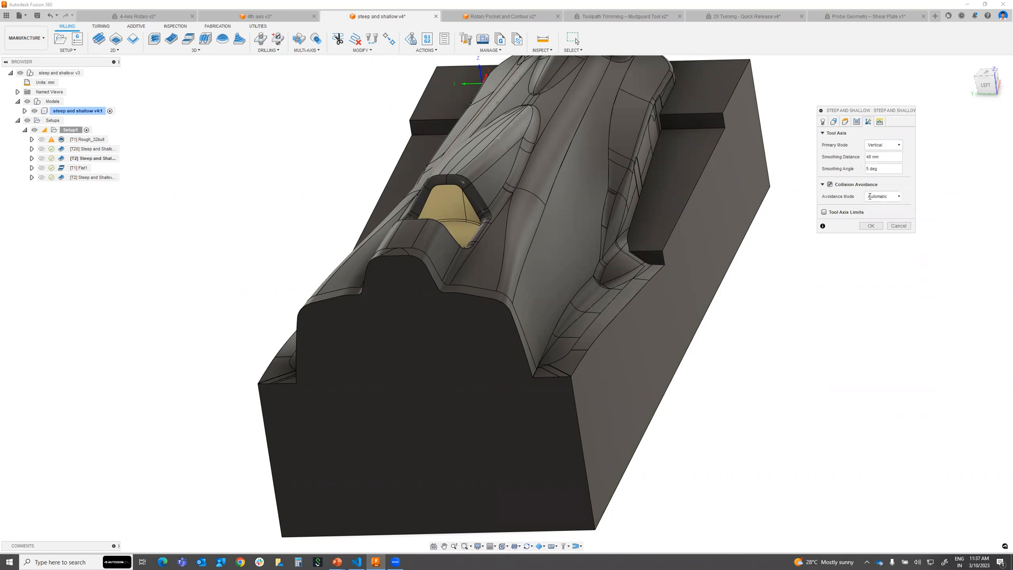
click(829, 185)
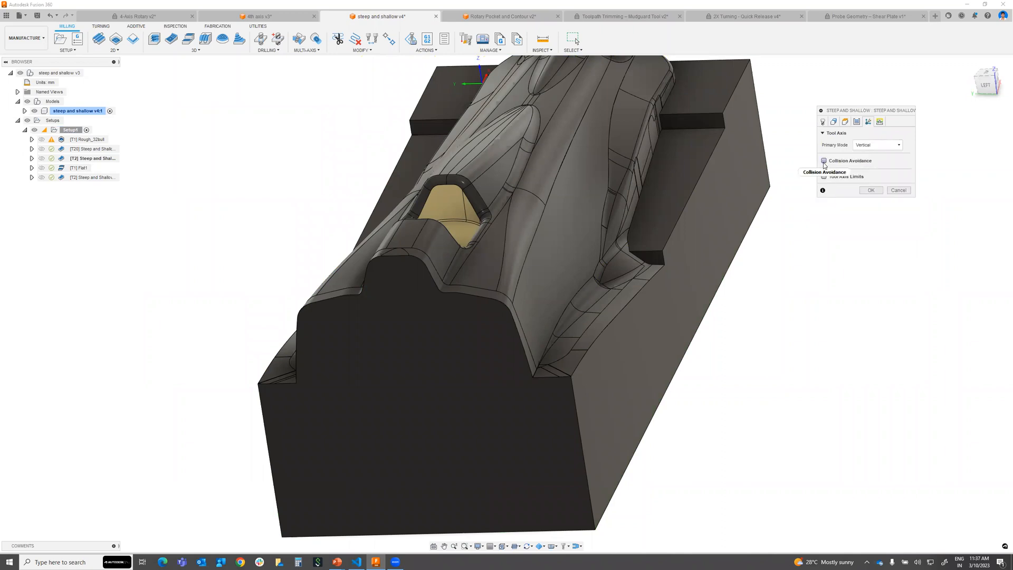
click(825, 161)
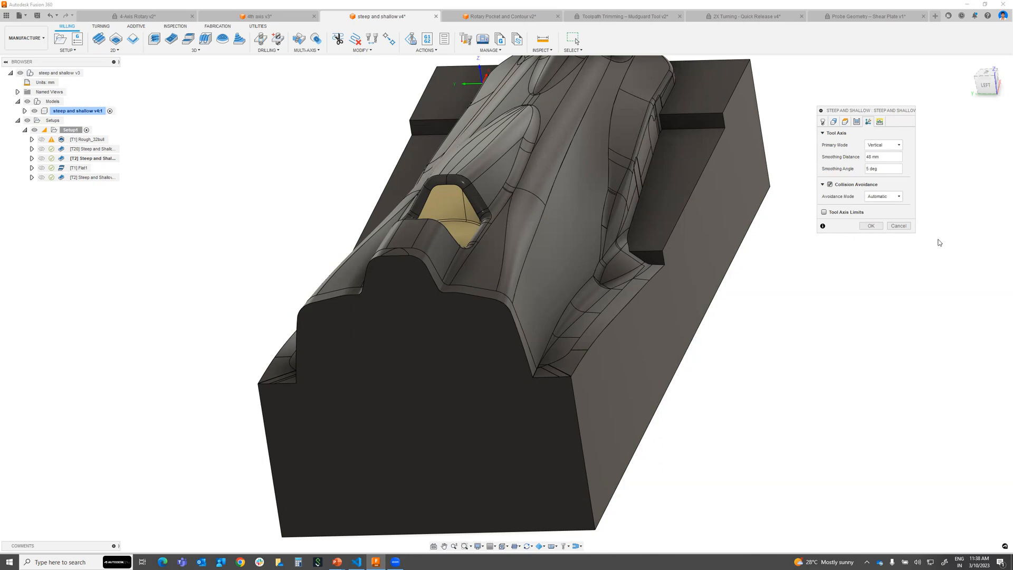
click(899, 226)
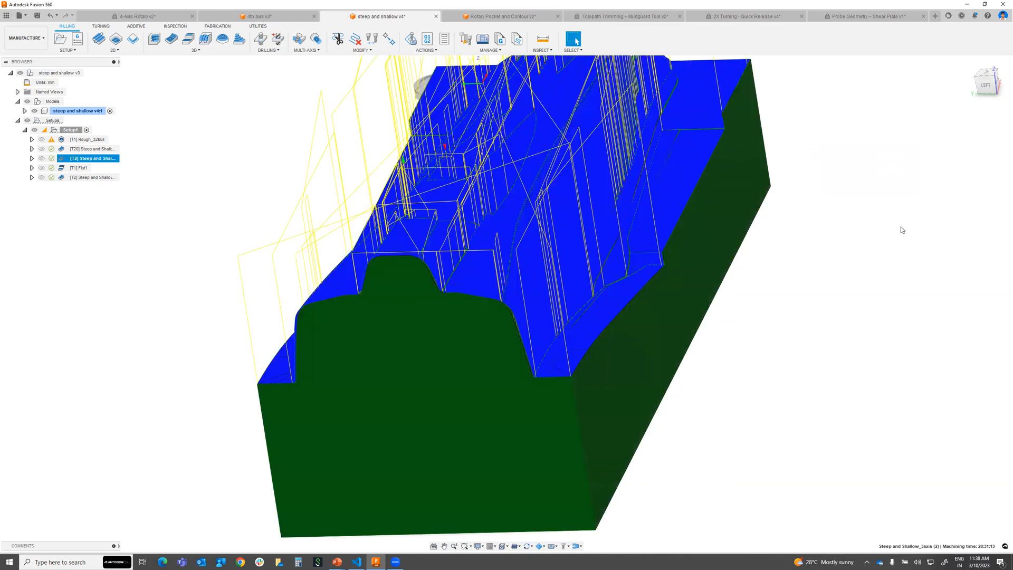
- Switch to the PowerPoint slide show and advance to the Automated 4 axis rotary slide
key(alt+Tab)
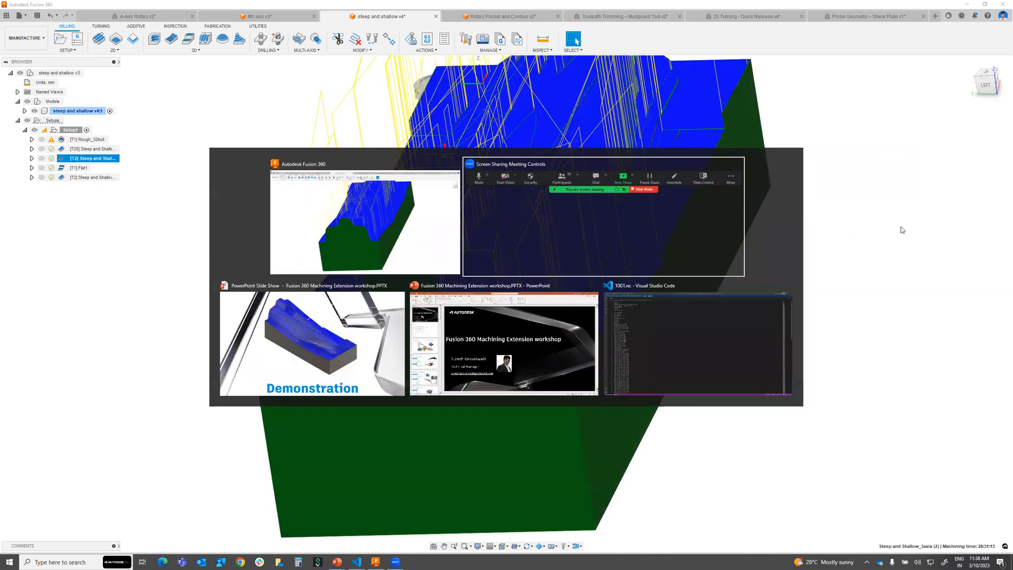
click(330, 339)
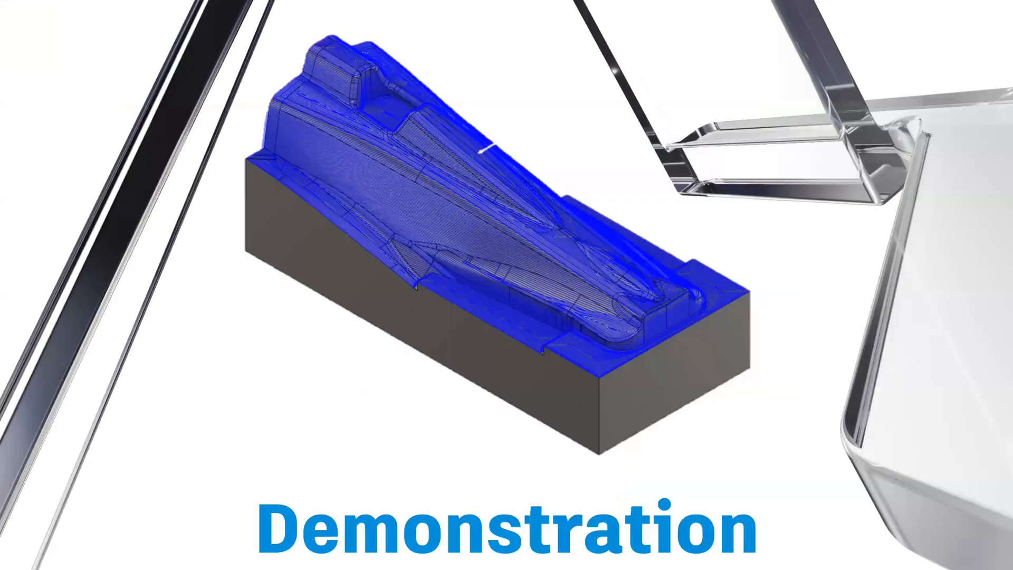
key(Right)
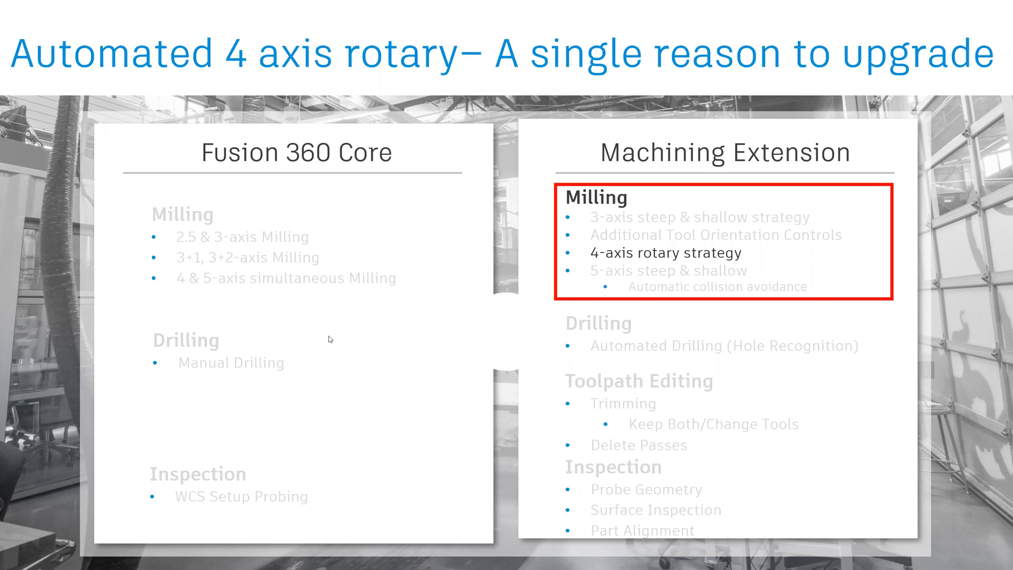
- Switch back to Fusion 360 and view the chucked part in the 4-Axis Rotary v2 document from the side
key(alt+Tab)
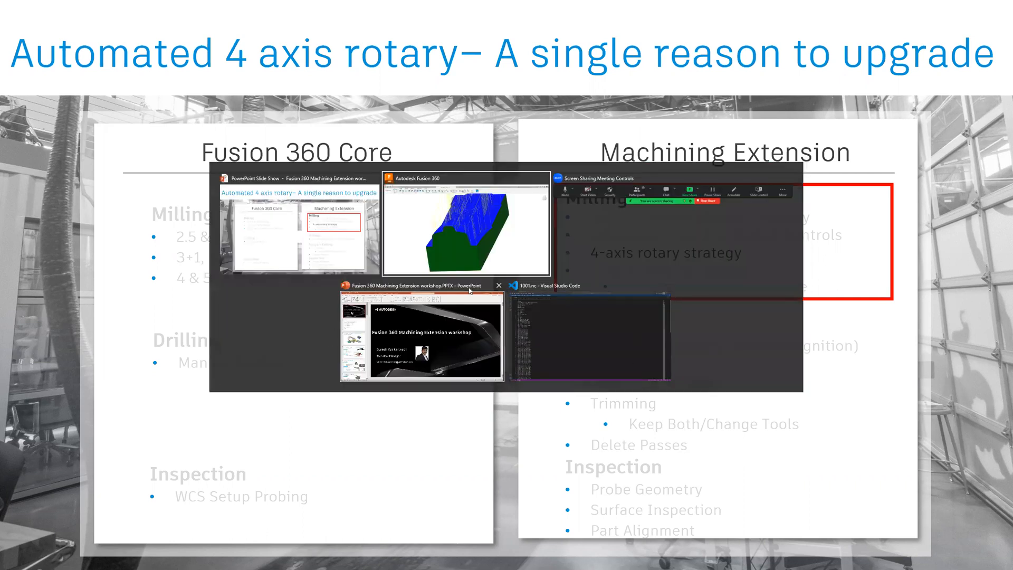
click(479, 239)
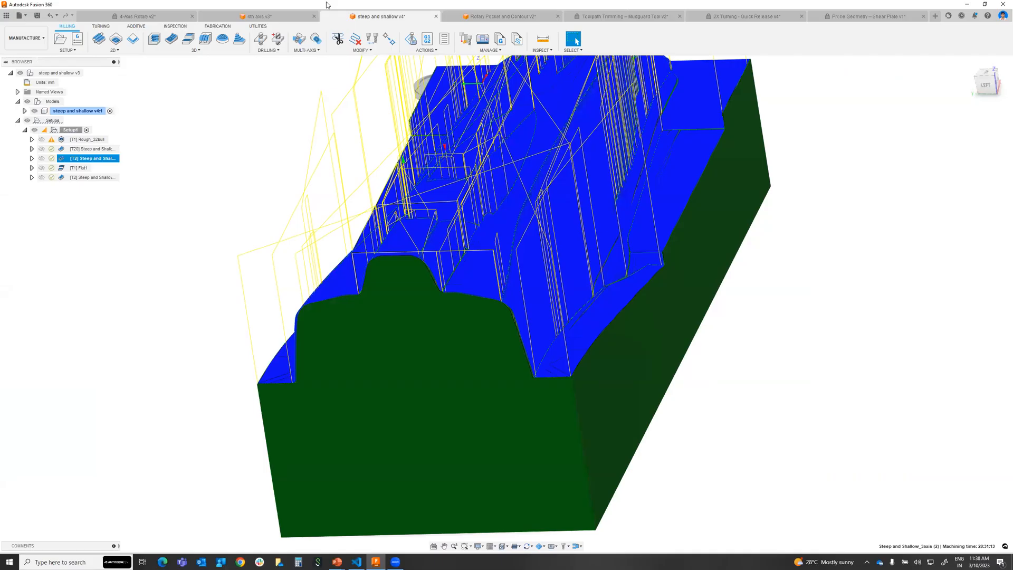
click(156, 18)
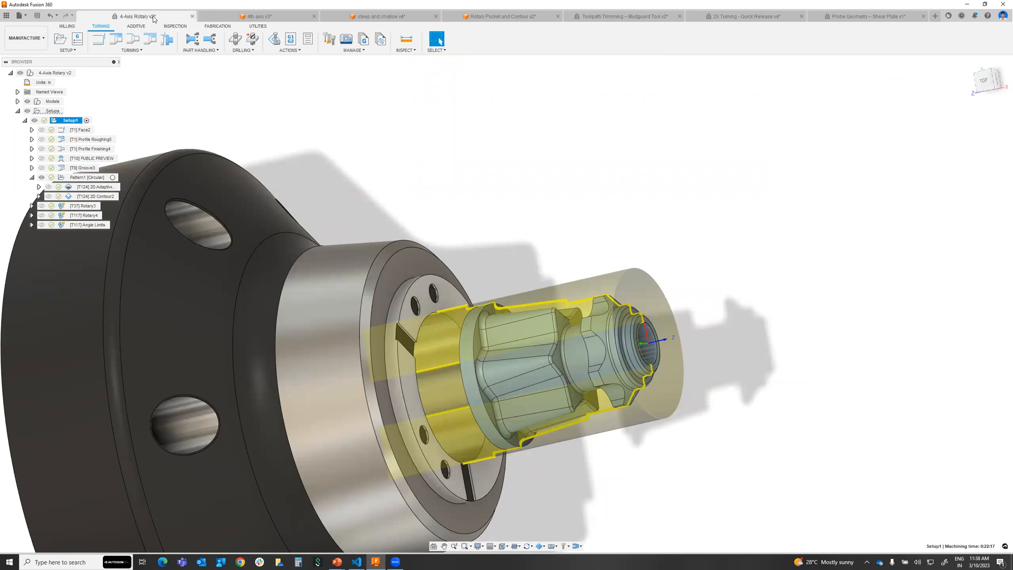
shift+middle_drag(452, 271, 630, 315)
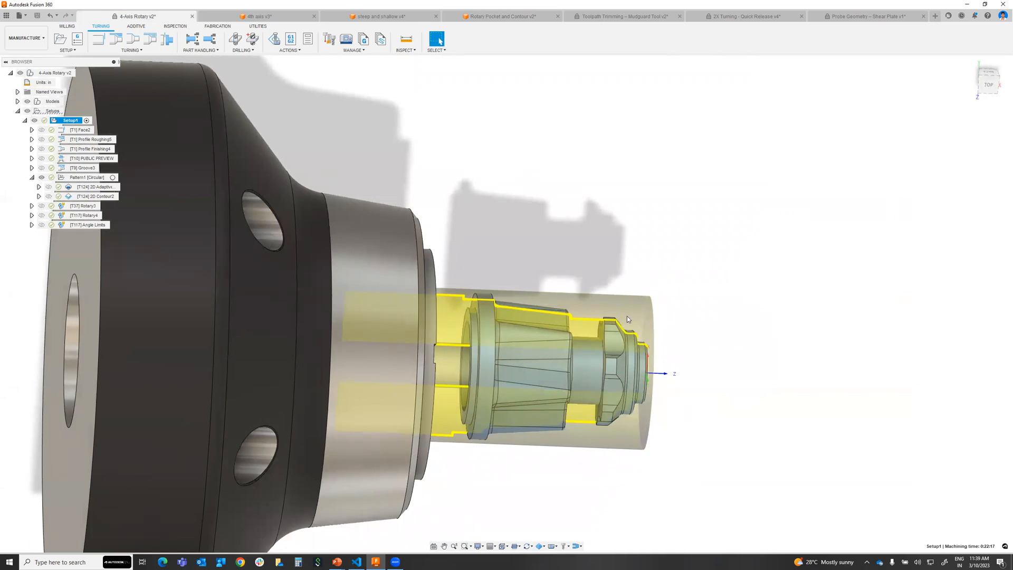
- Return to the PowerPoint slide show and advance to the 4 Axis Rotary slide
key(alt+Tab)
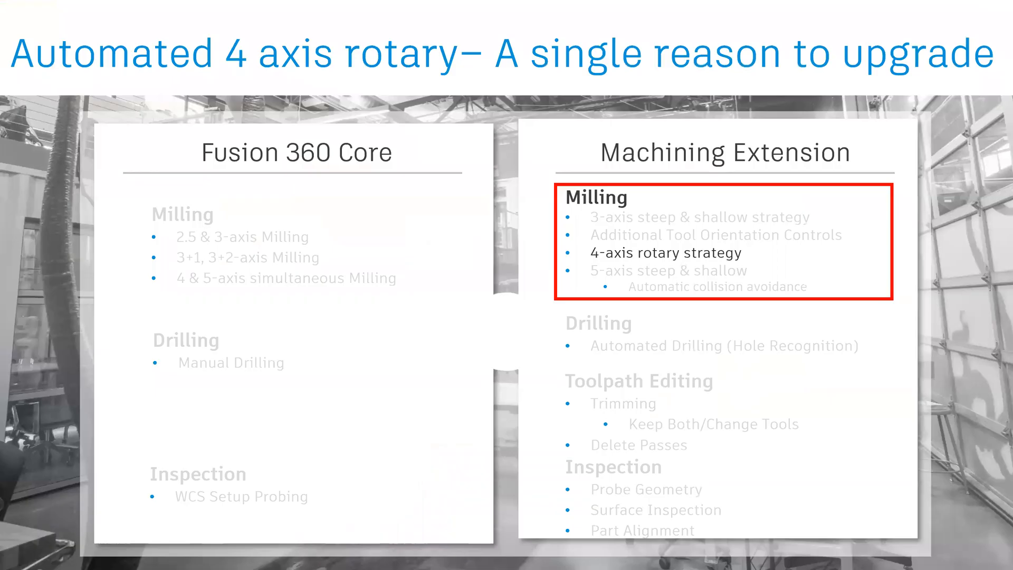
key(Right)
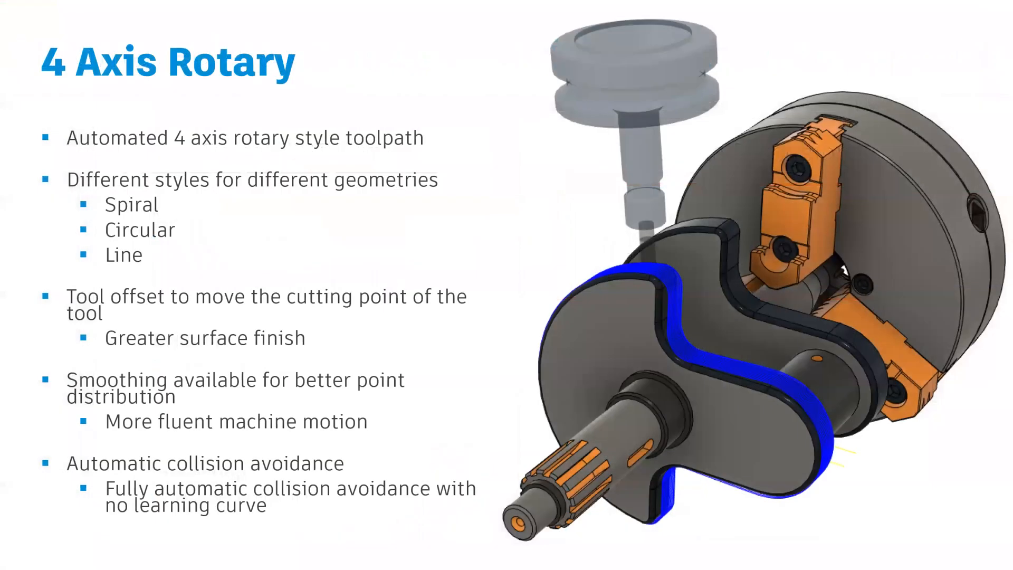
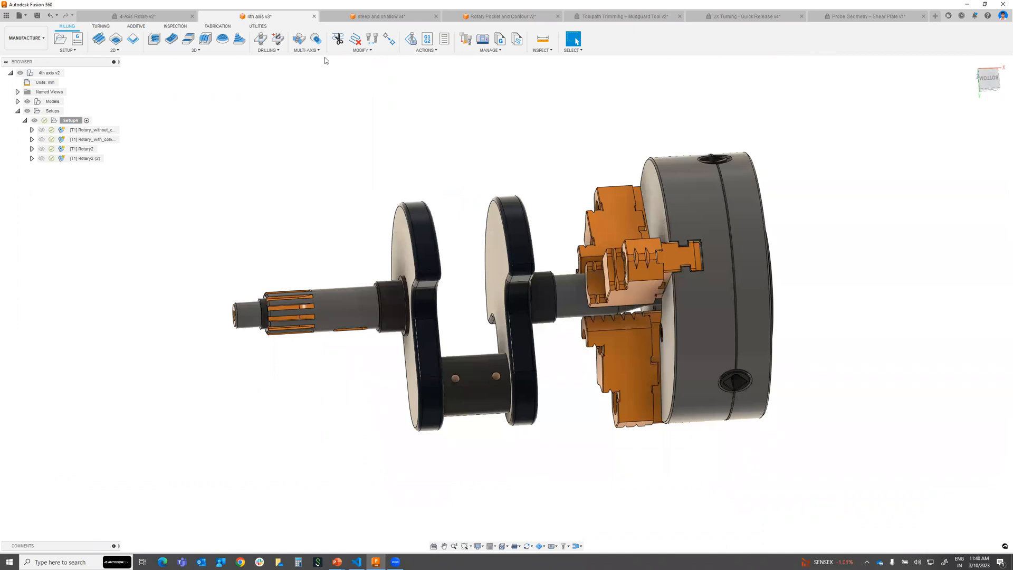
- Start a new multi-axis Rotary operation on the crankshaft, review its tool and radii settings, and cancel it
click(322, 52)
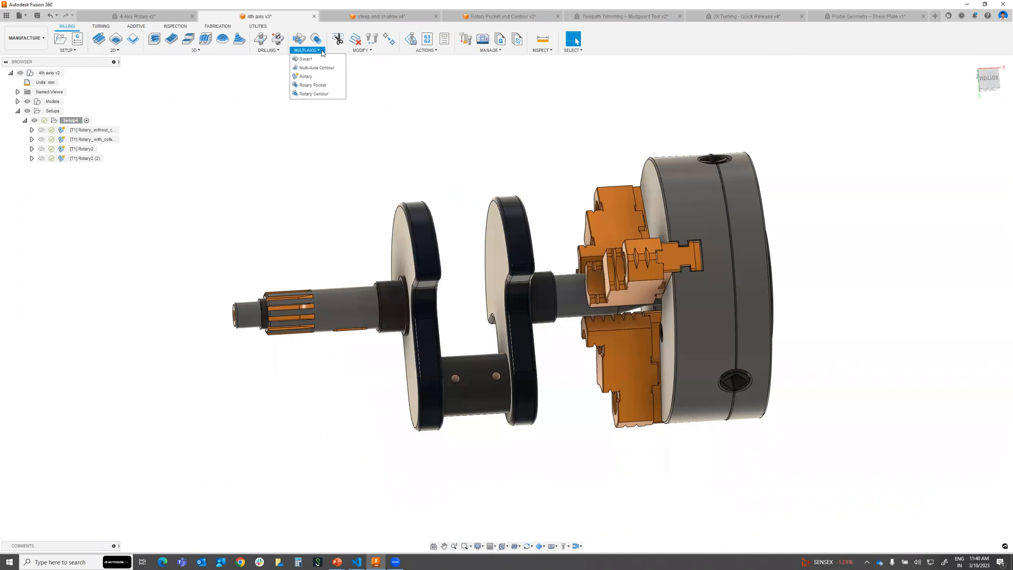
click(310, 81)
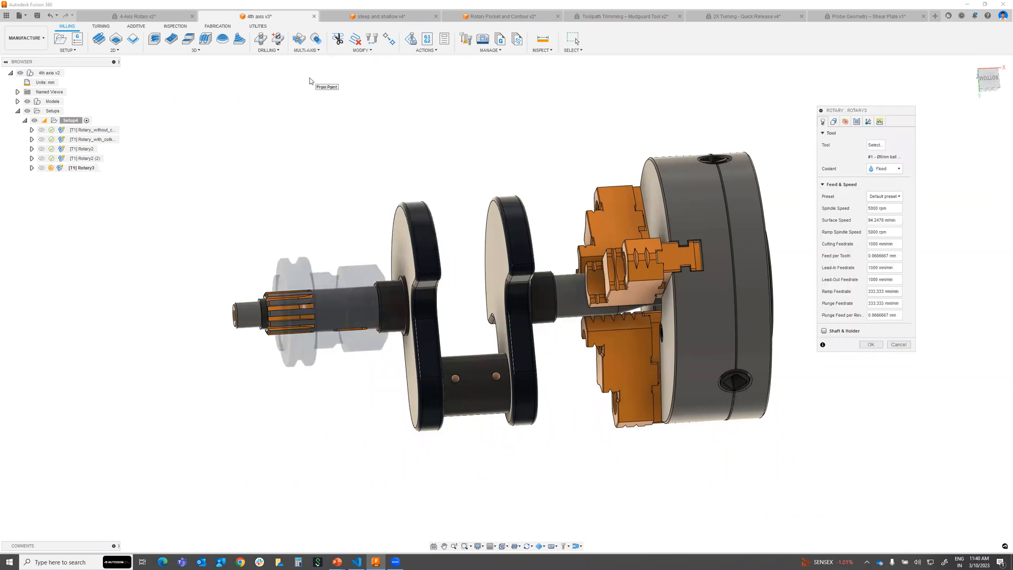
shift+middle_drag(441, 338, 418, 371)
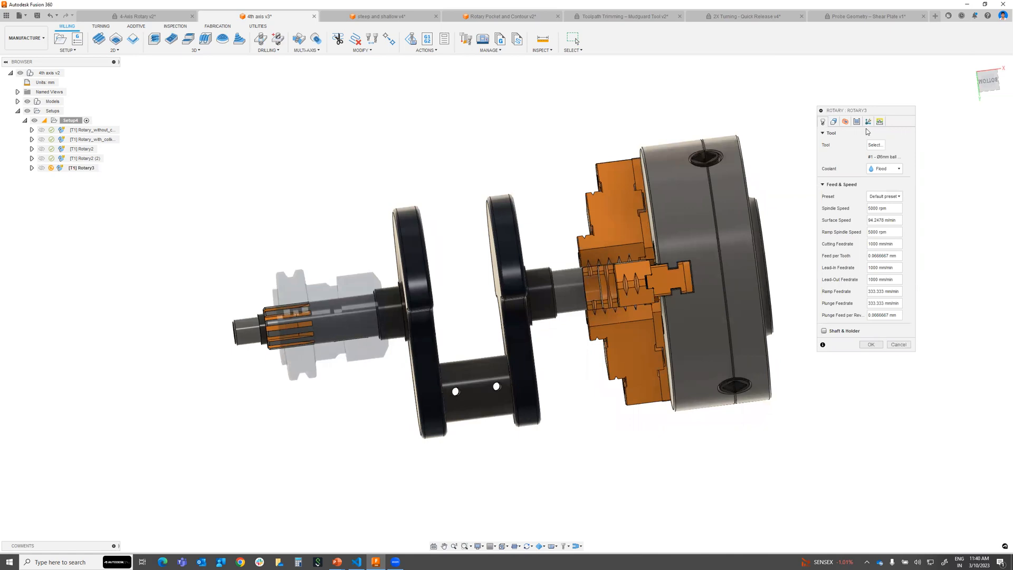
click(845, 122)
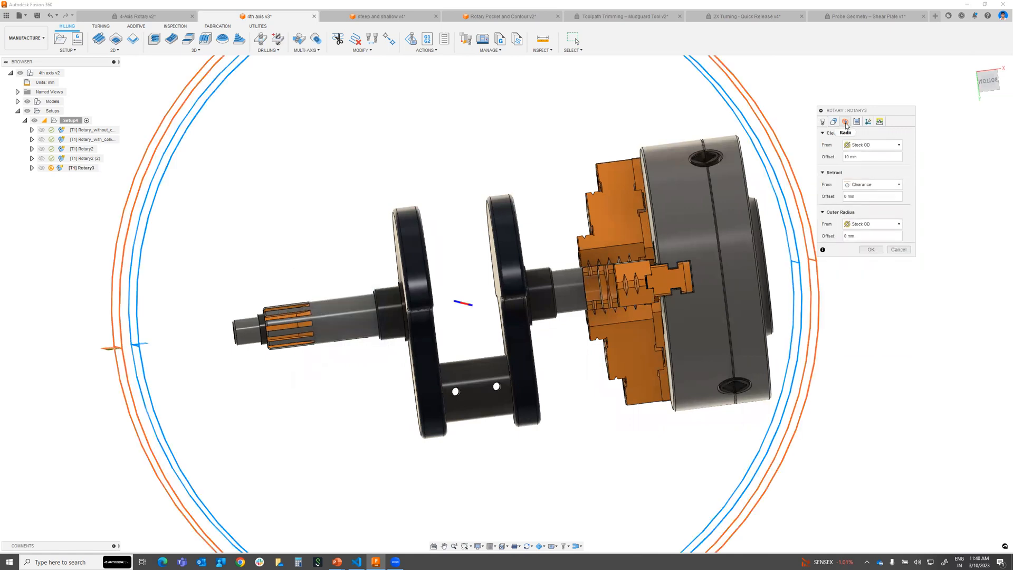
click(898, 250)
- Open the Rotary_without_collion operation for editing and examine its rotary axis and its front and back references on the crankshaft
click(87, 130)
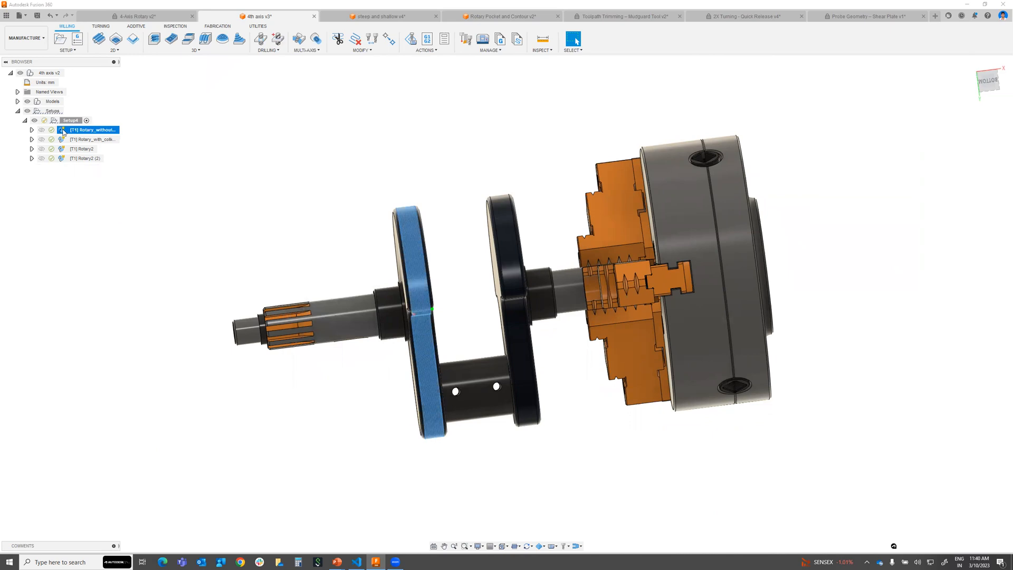
key(Escape)
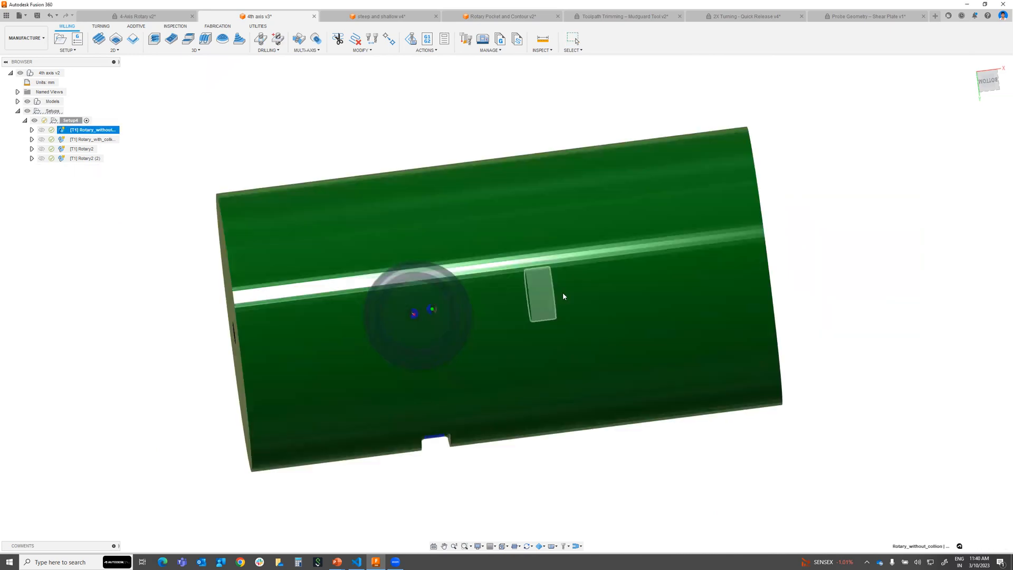
shift+middle_drag(562, 292, 590, 292)
double_click(62, 131)
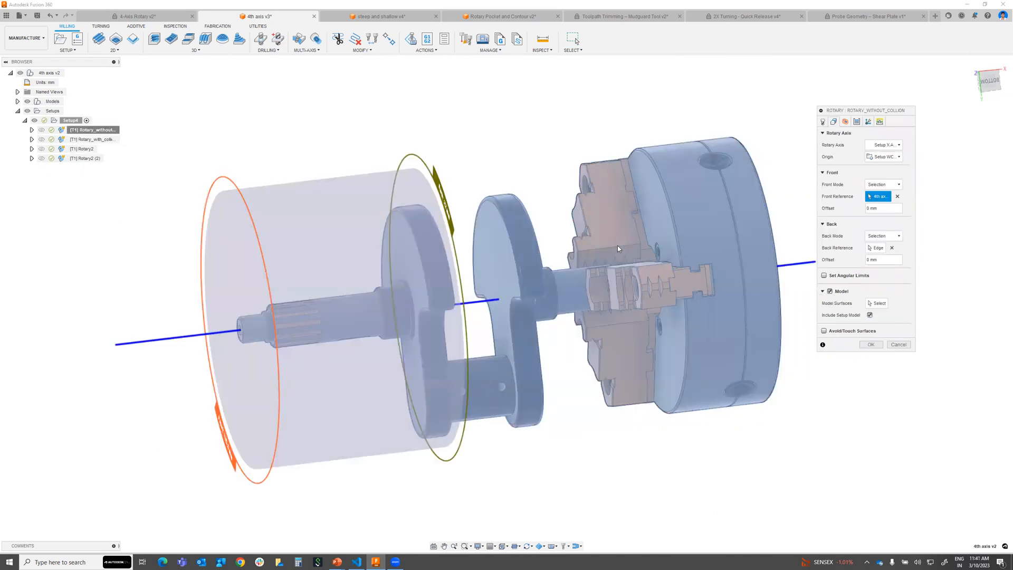
shift+middle_drag(512, 335, 505, 332)
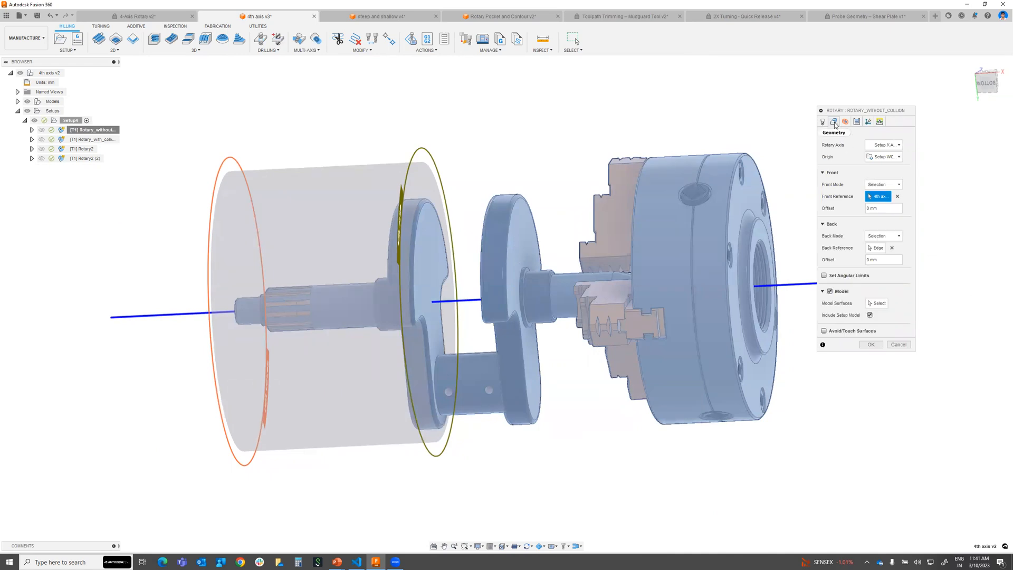
click(884, 184)
click(398, 279)
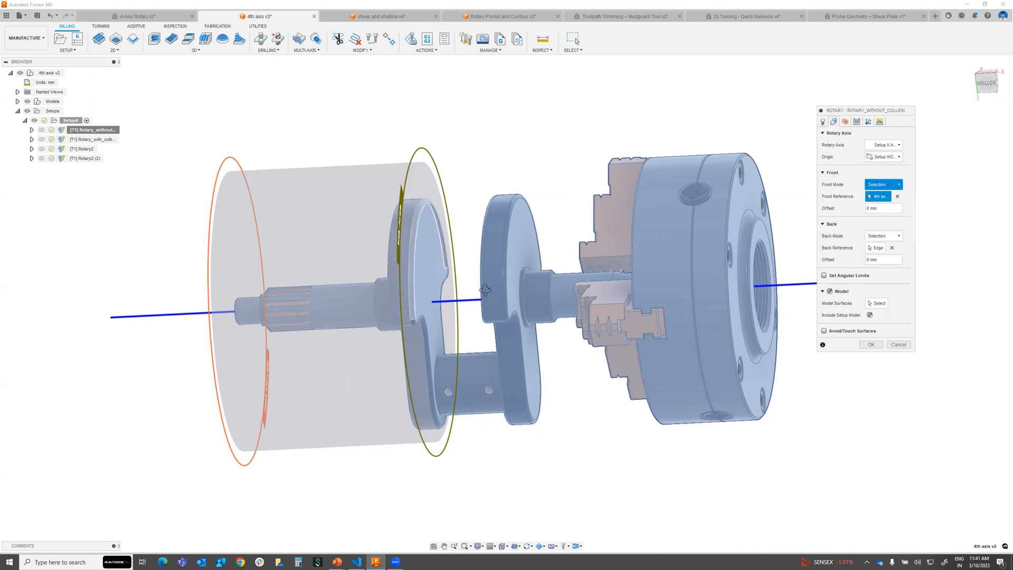
shift+middle_drag(414, 287, 450, 254)
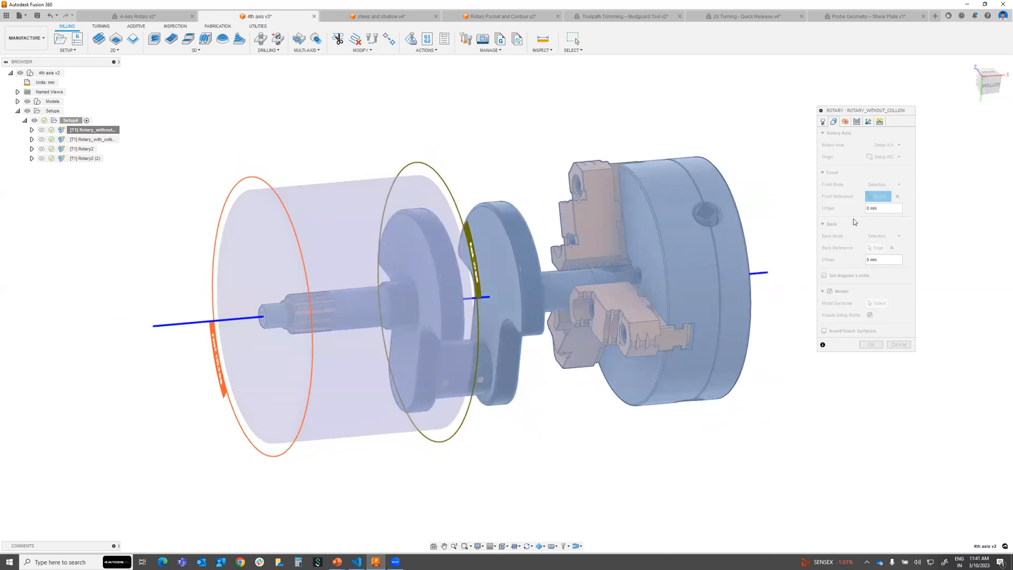
- Review the Rotary operation's passes and collision avoidance settings, keeping the Both ways direction and Spiral style, and cancel the edit
click(857, 122)
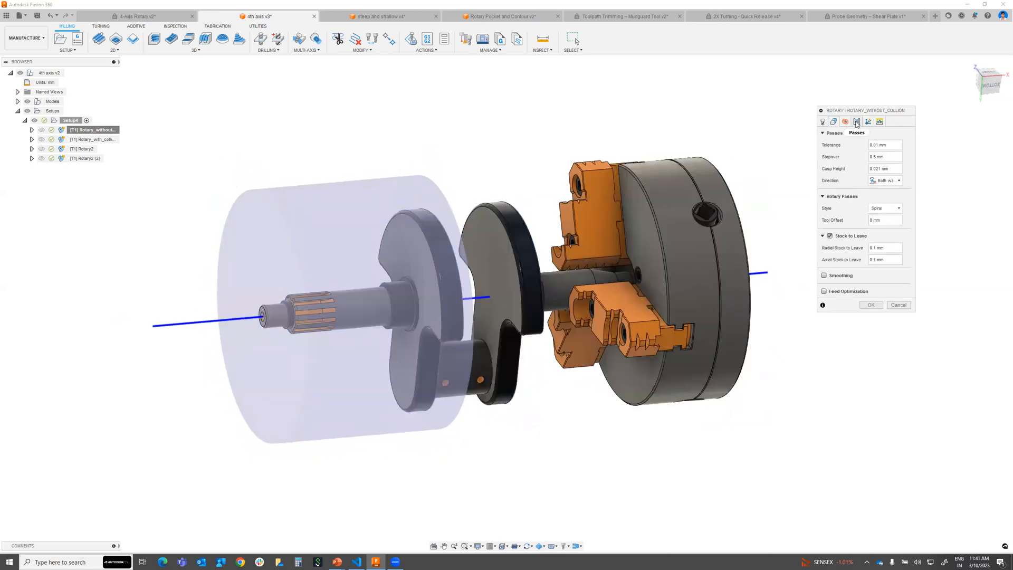
click(886, 181)
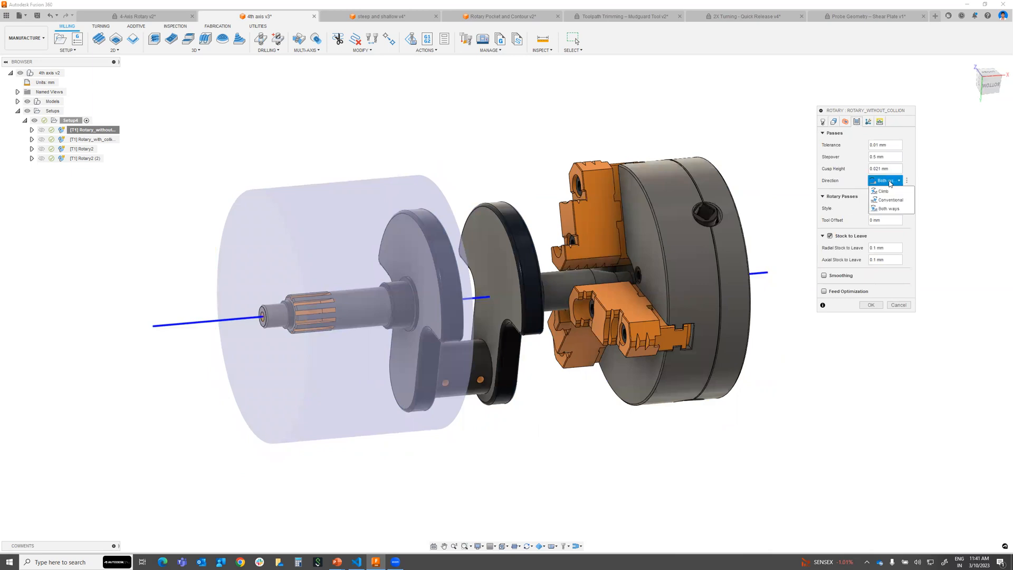
click(887, 209)
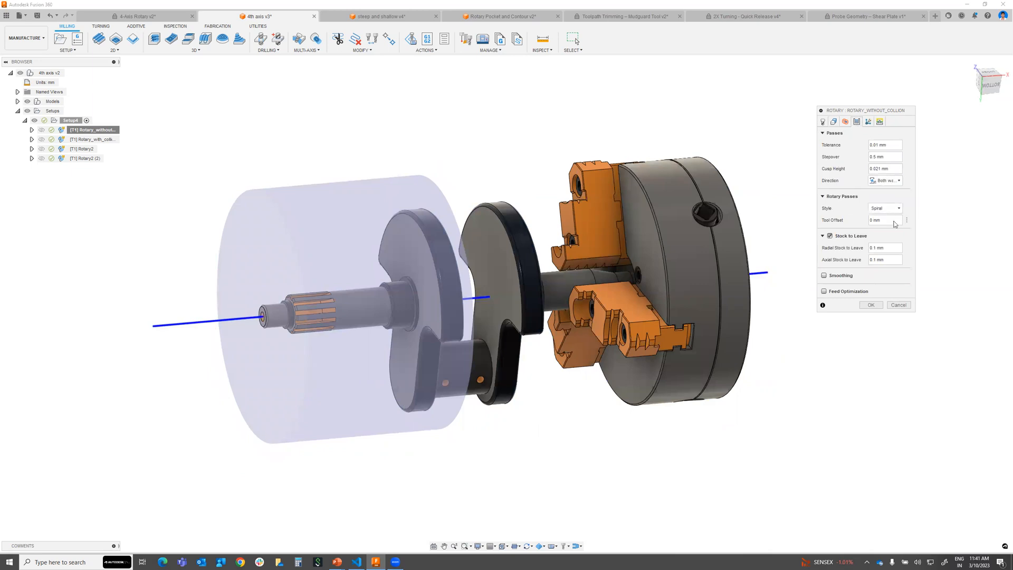
click(892, 209)
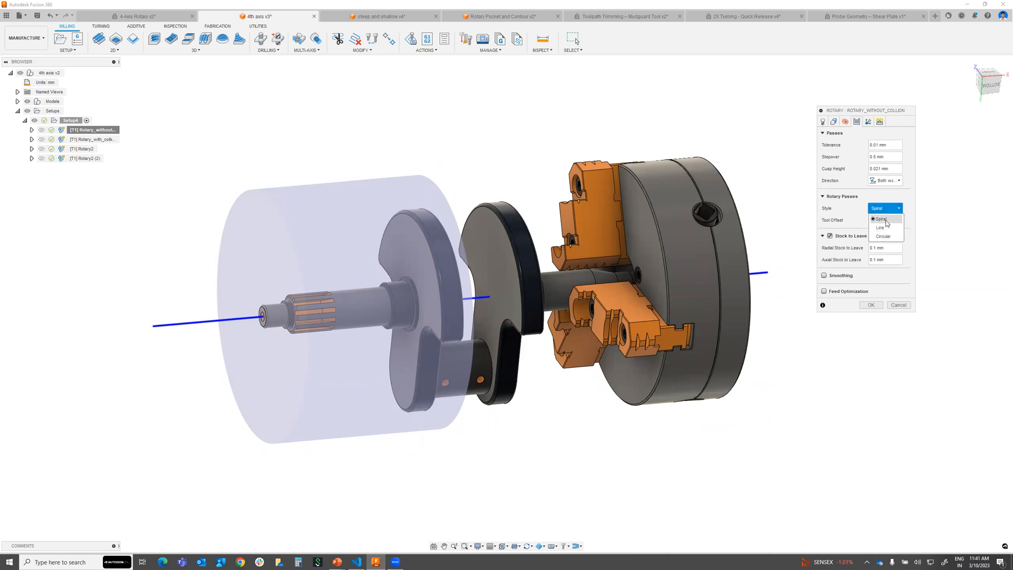
click(887, 222)
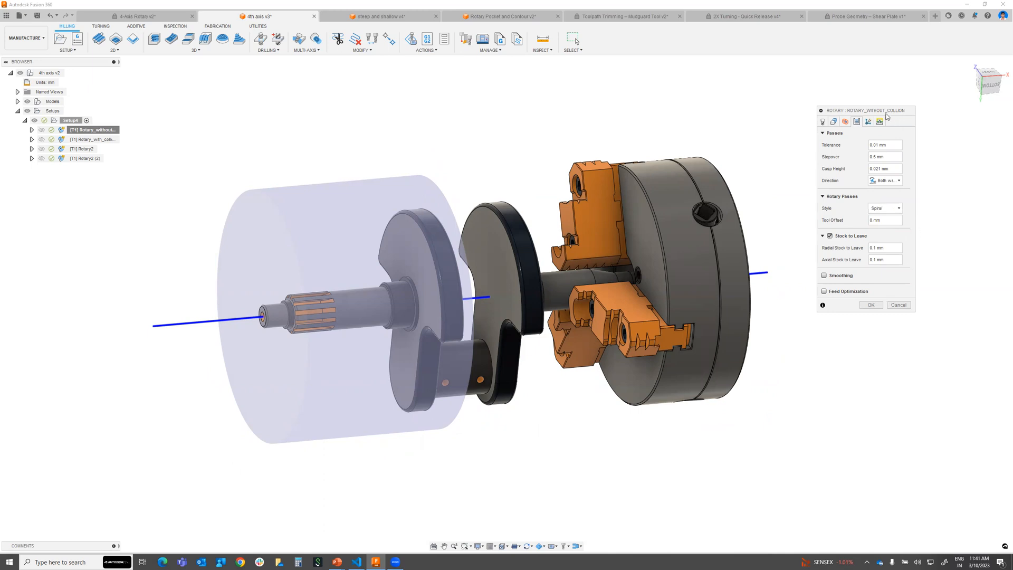
click(868, 122)
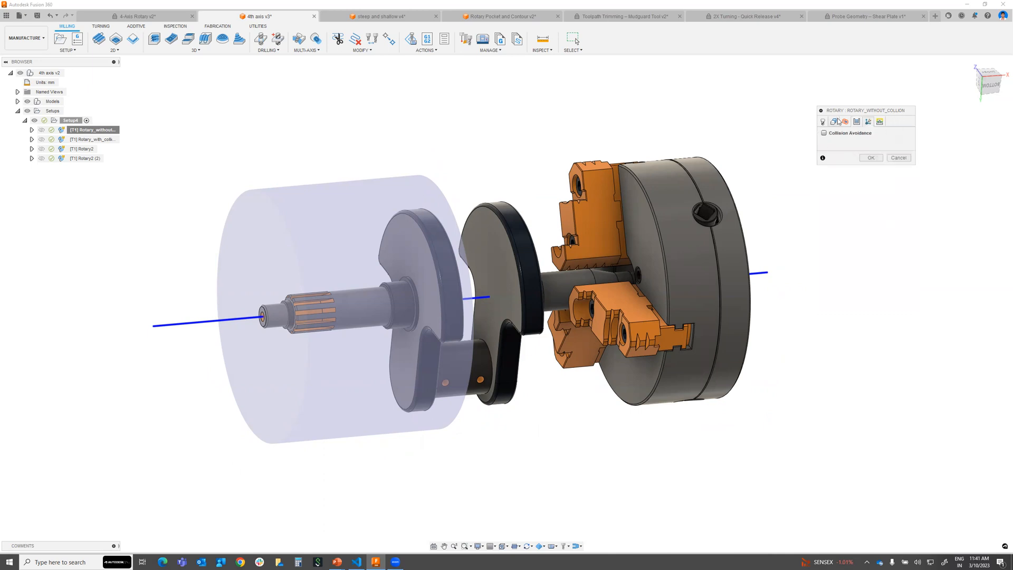
click(899, 159)
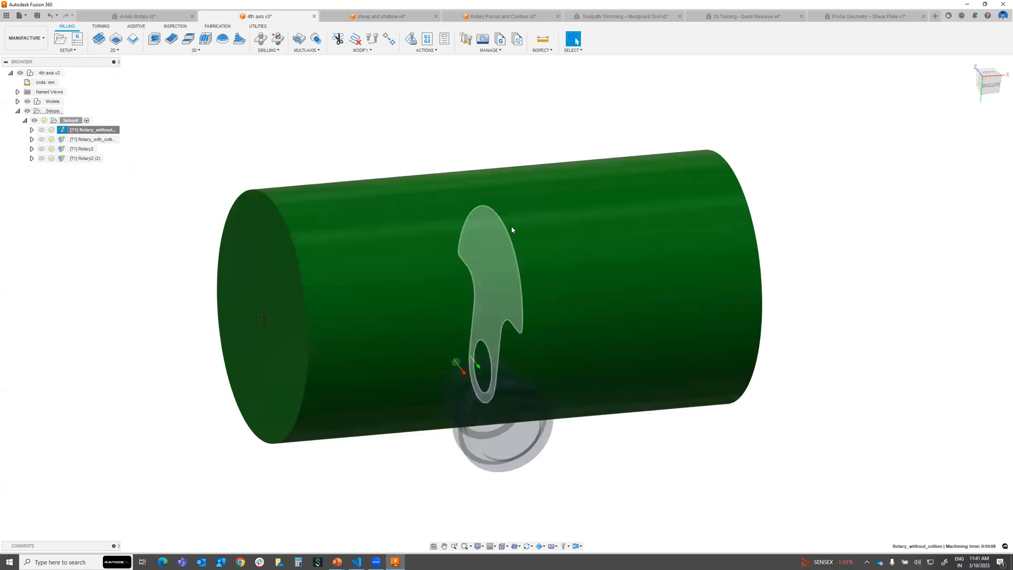
- Deselect the operation to view the bare crankshaft in the chuck, and open the generation log of Rotary_without_collion
click(538, 263)
shift+middle_drag(267, 225, 240, 217)
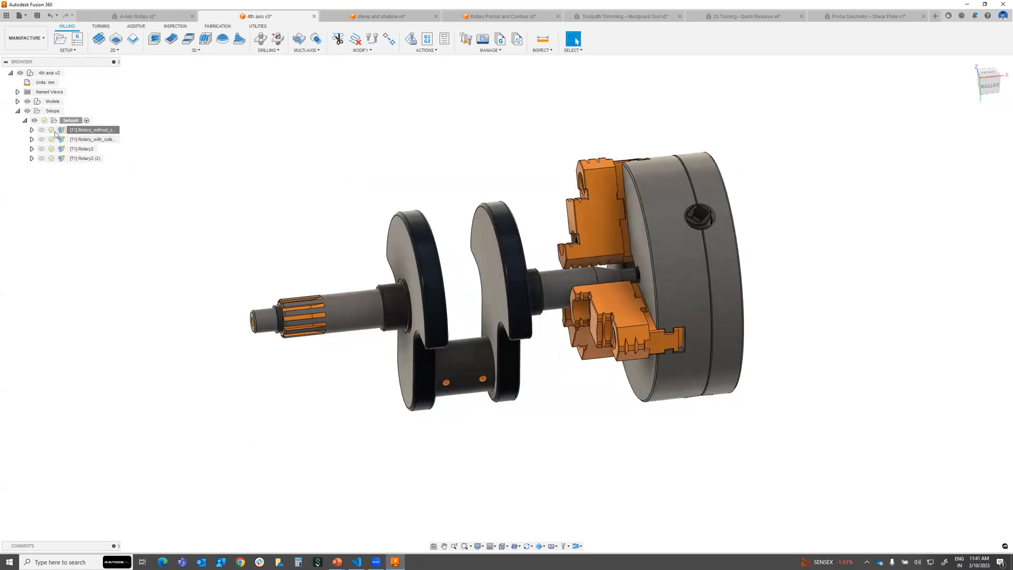
click(52, 131)
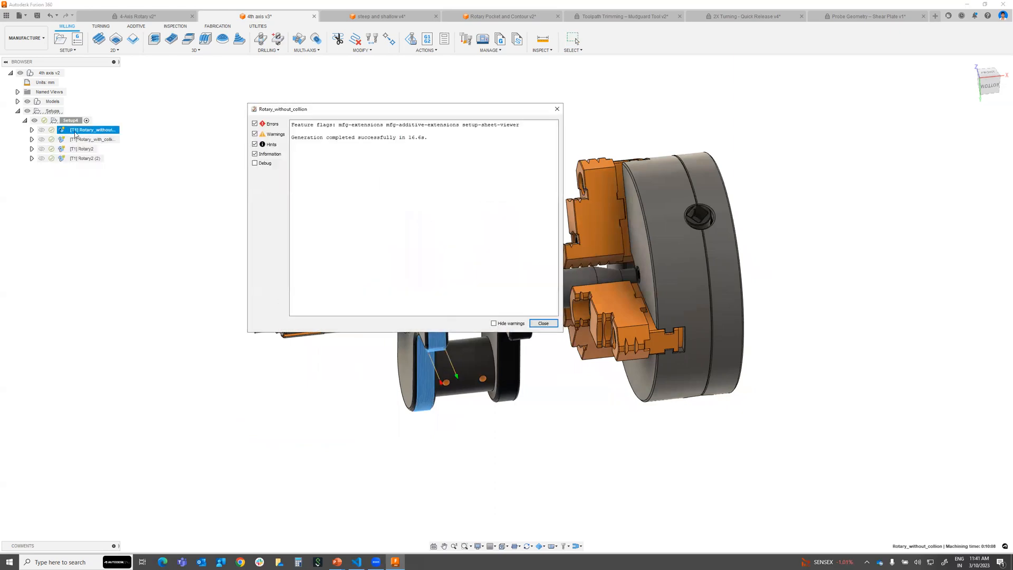
- Close the generation log and play the toolpath simulation of the Rotary_without_collion operation
click(557, 111)
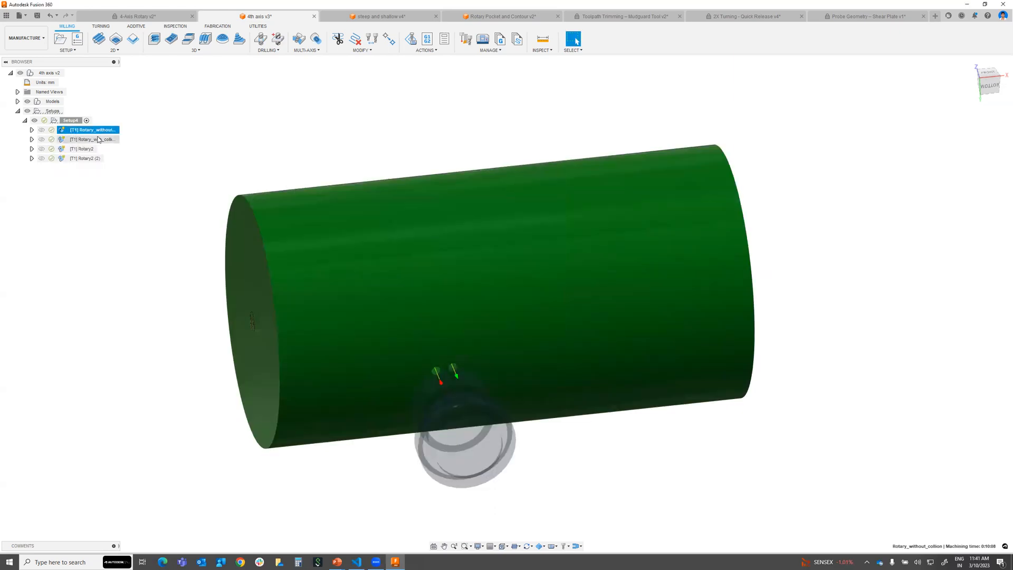
right_click(98, 132)
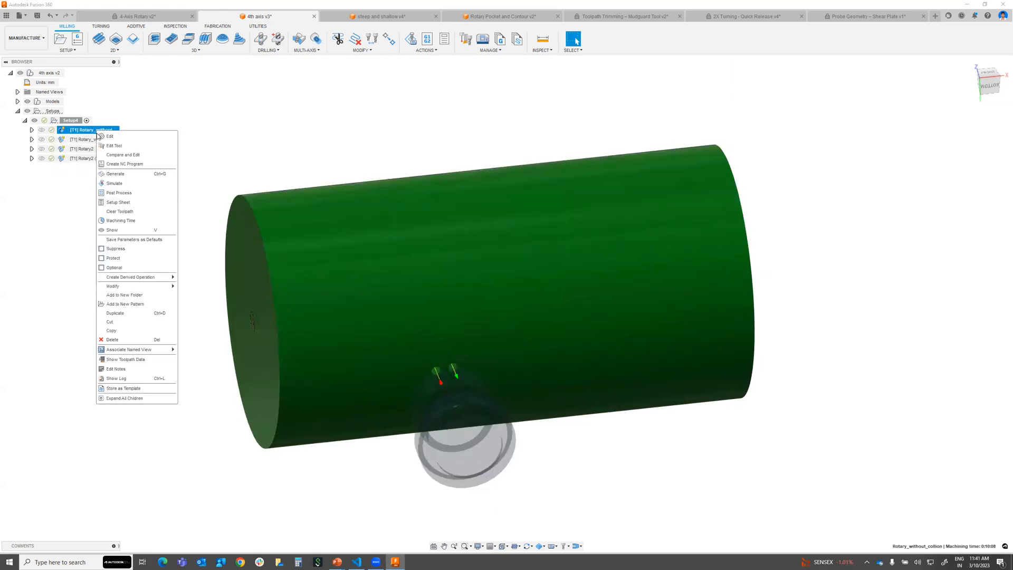
click(111, 185)
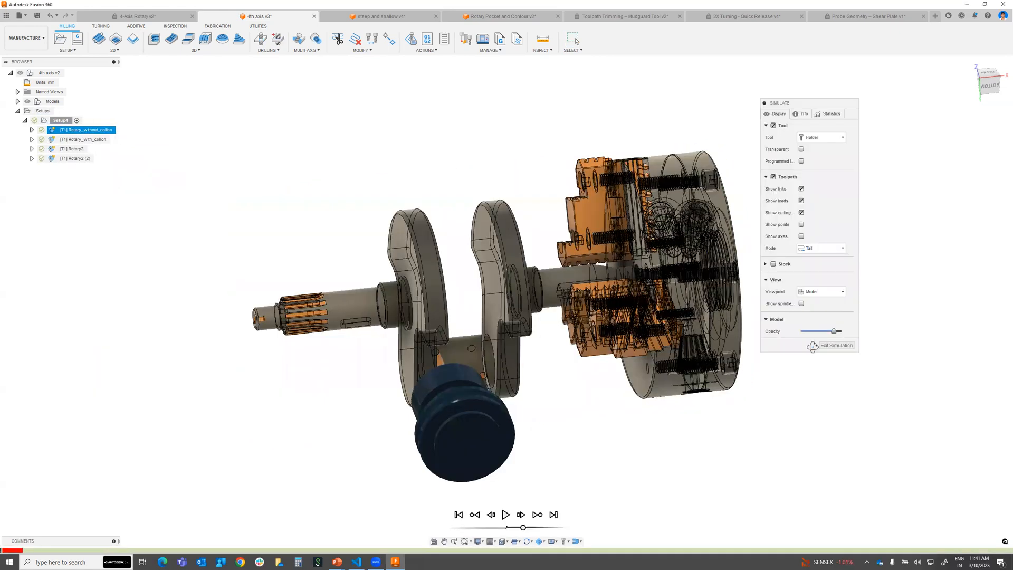
click(506, 515)
- Speed up the simulation playback and inspect the tool holder's clearance around the crankshaft webs and splined end
shift+middle_drag(531, 234, 480, 199)
middle_drag(560, 390, 583, 333)
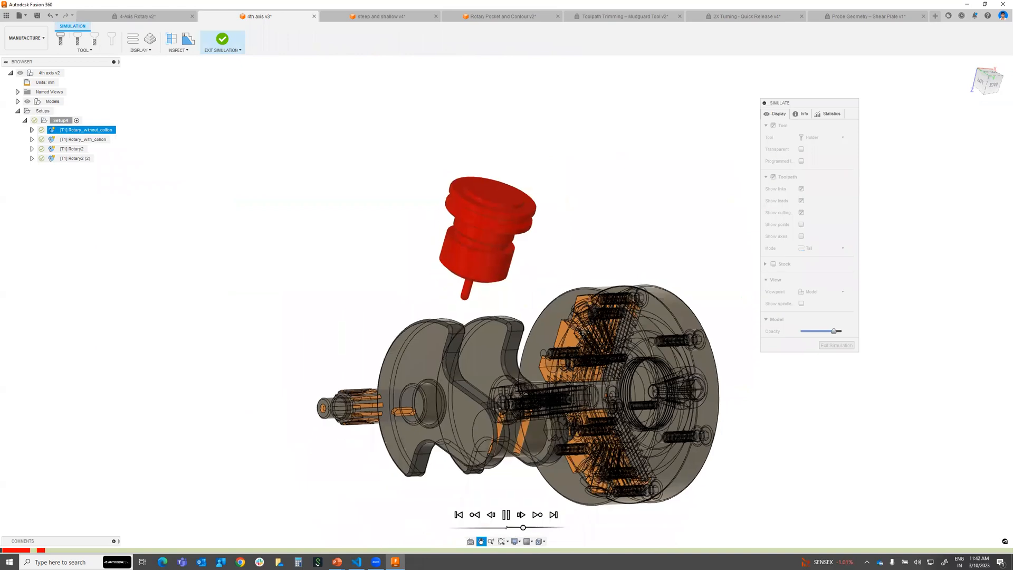
middle_drag(527, 403, 553, 346)
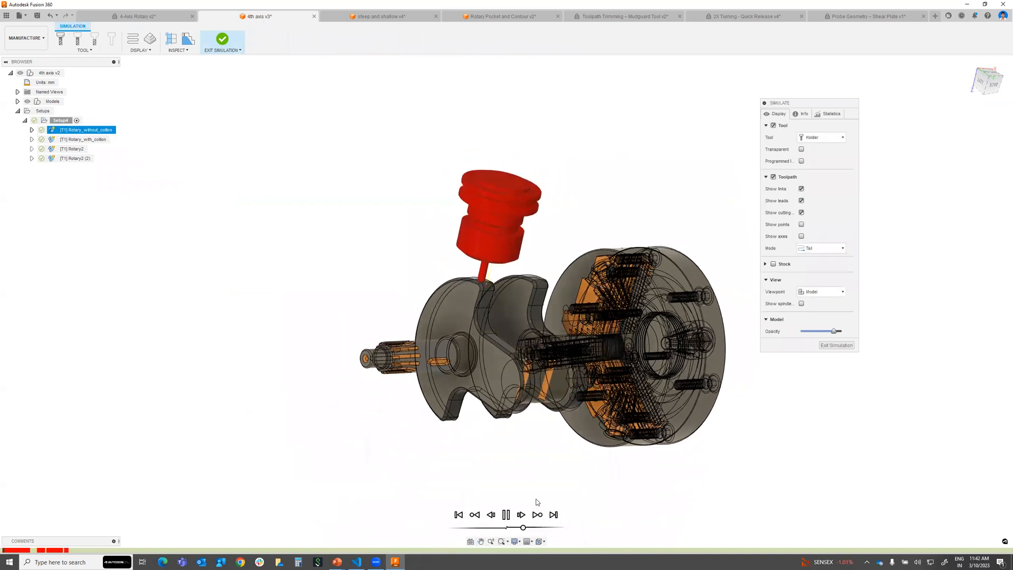
click(529, 528)
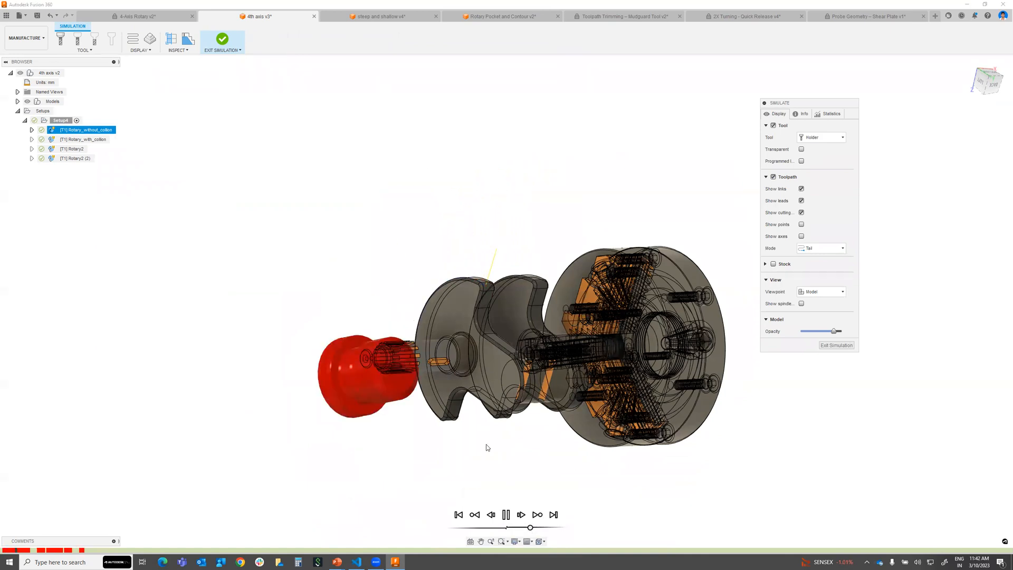
shift+middle_drag(496, 443, 474, 363)
scroll(549, 365, down, 1)
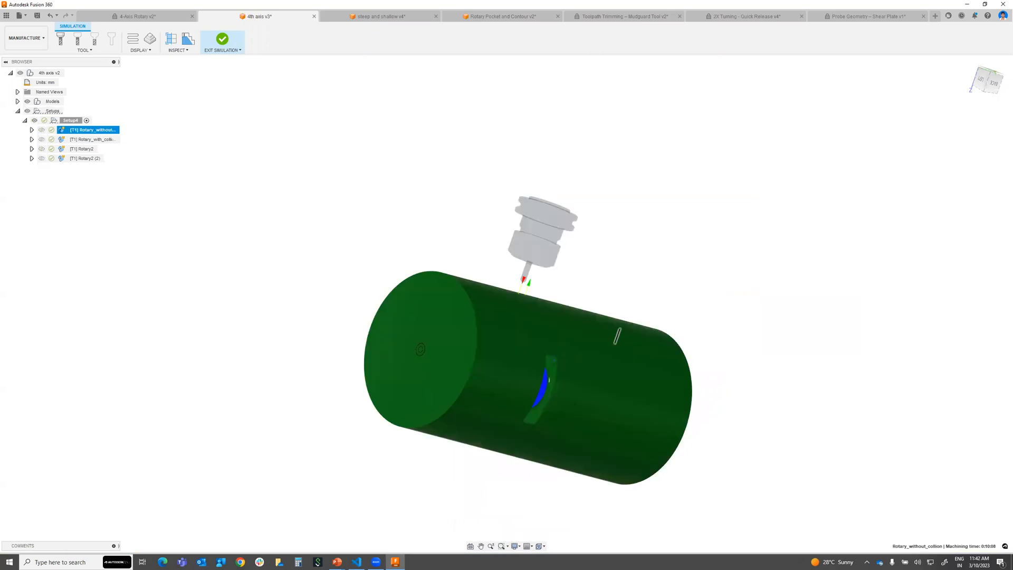
- Open the Rotary_with_collion operation for editing, review its collision avoidance and smoothing distance settings, and cancel the edit
click(61, 140)
double_click(85, 143)
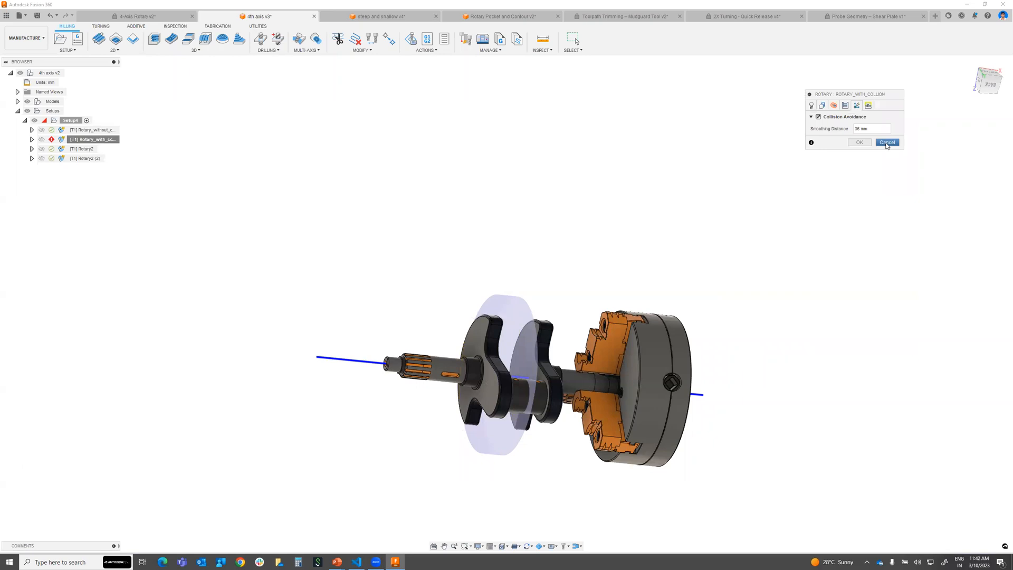
right_click(95, 141)
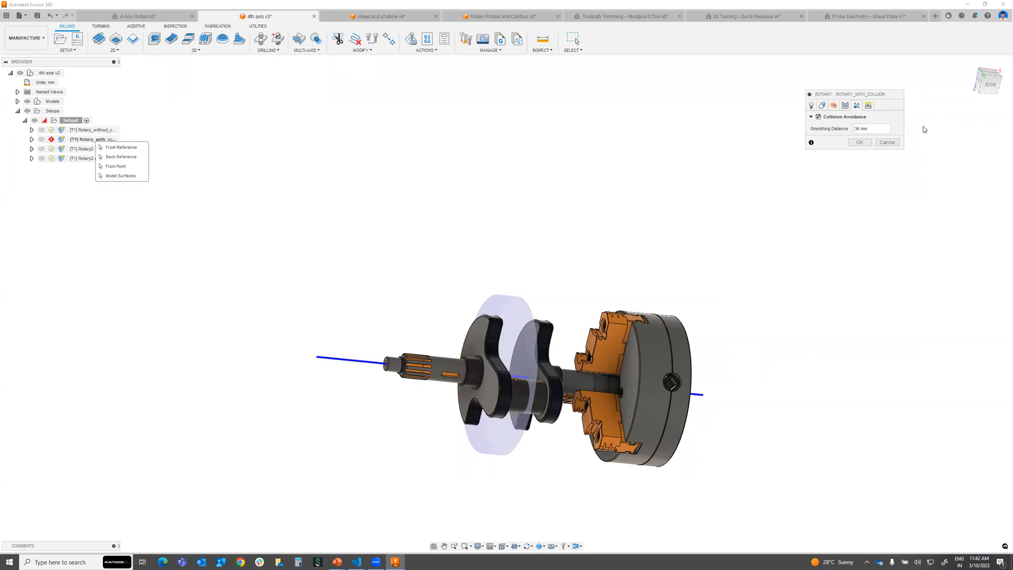
click(890, 143)
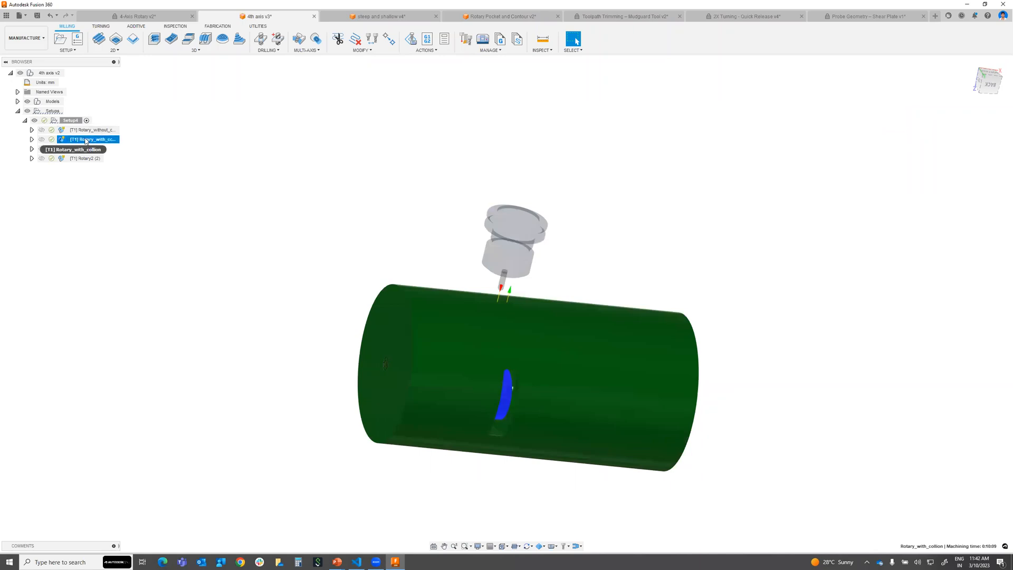
- Play the toolpath simulation of the Rotary_with_collion operation at a reduced playback speed
right_click(87, 141)
click(100, 193)
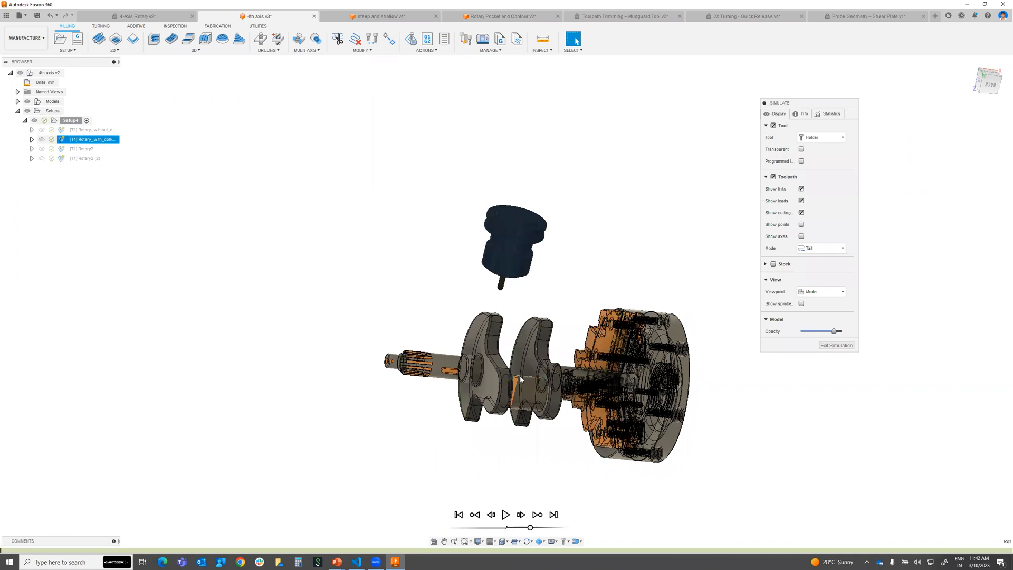
click(506, 514)
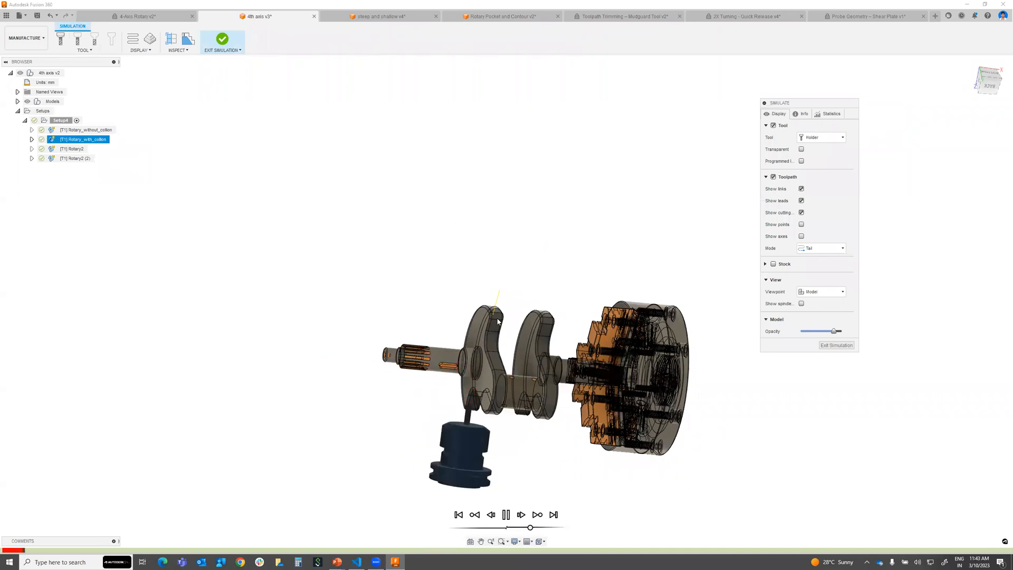
shift+middle_drag(499, 417, 469, 409)
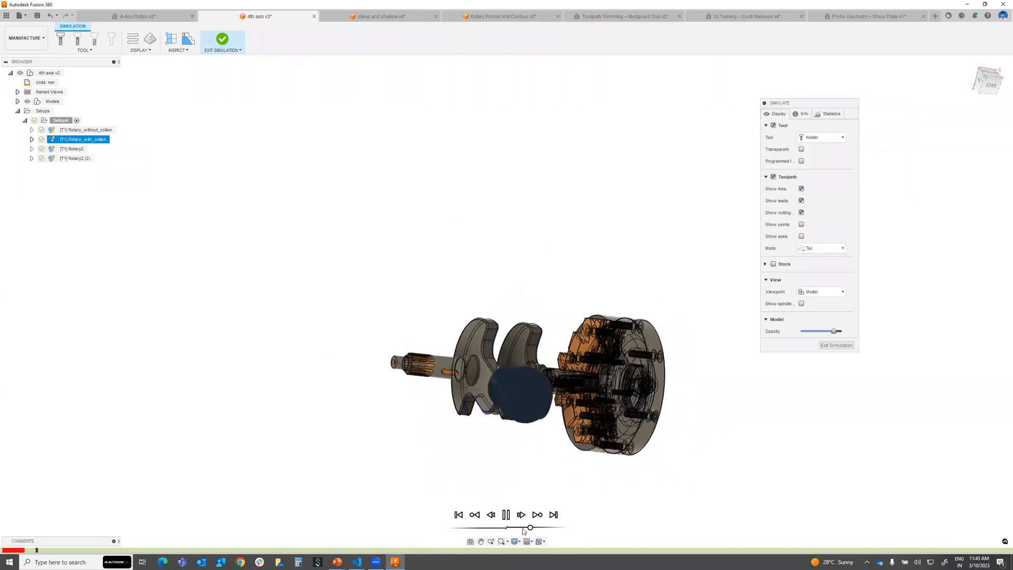
click(522, 528)
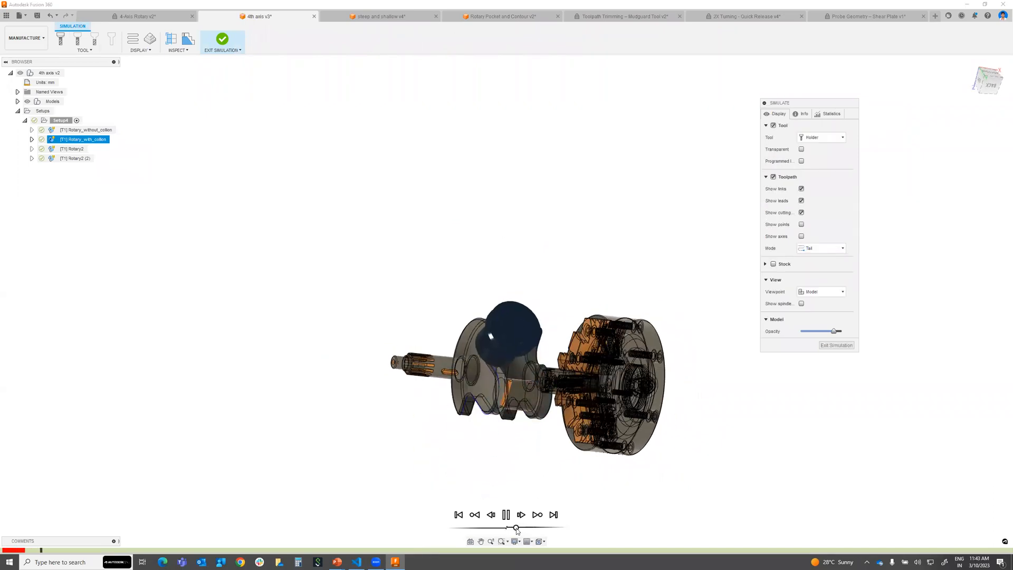
- Pause the simulation with the tool between the crankshaft webs and examine the tilted holder's clearance up close
shift+middle_drag(538, 364, 715, 335)
scroll(492, 352, up, 3)
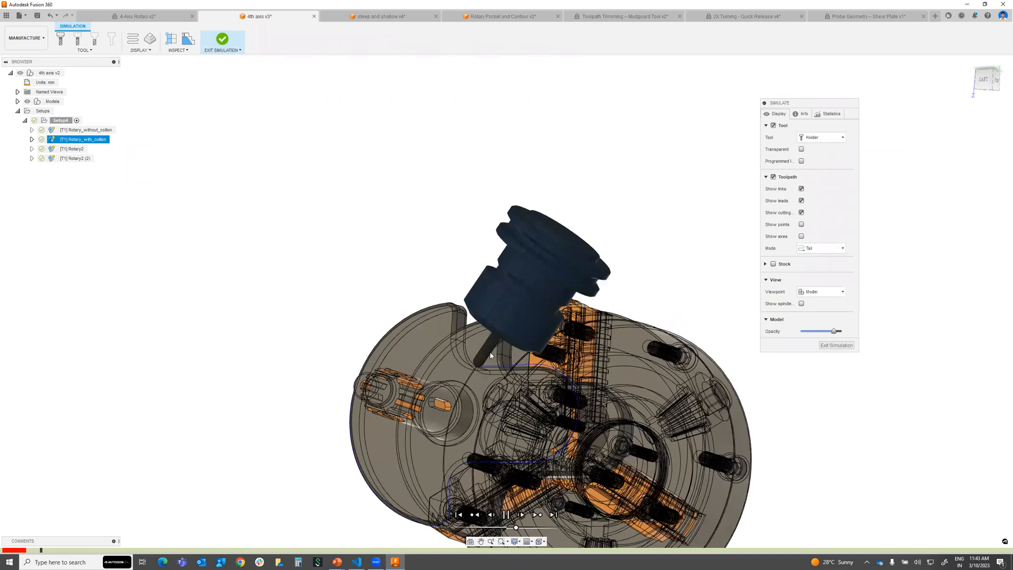
shift+middle_drag(490, 305, 493, 273)
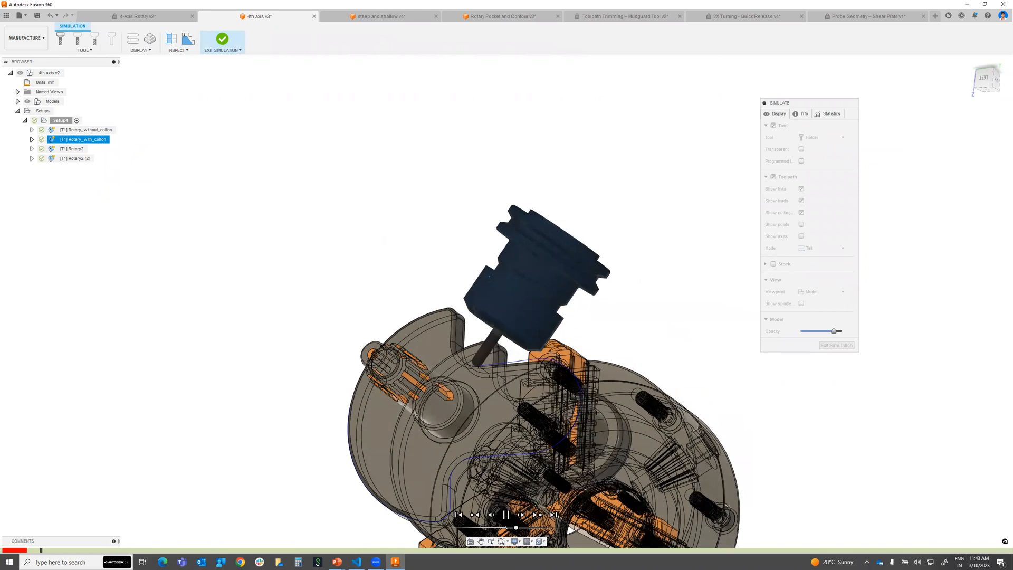
click(507, 516)
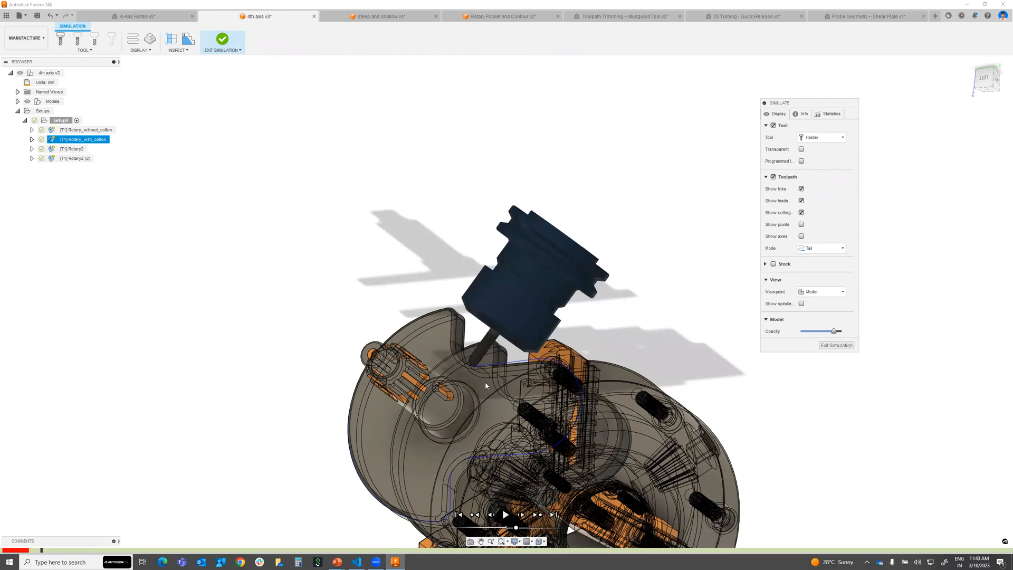
shift+middle_drag(510, 378, 538, 311)
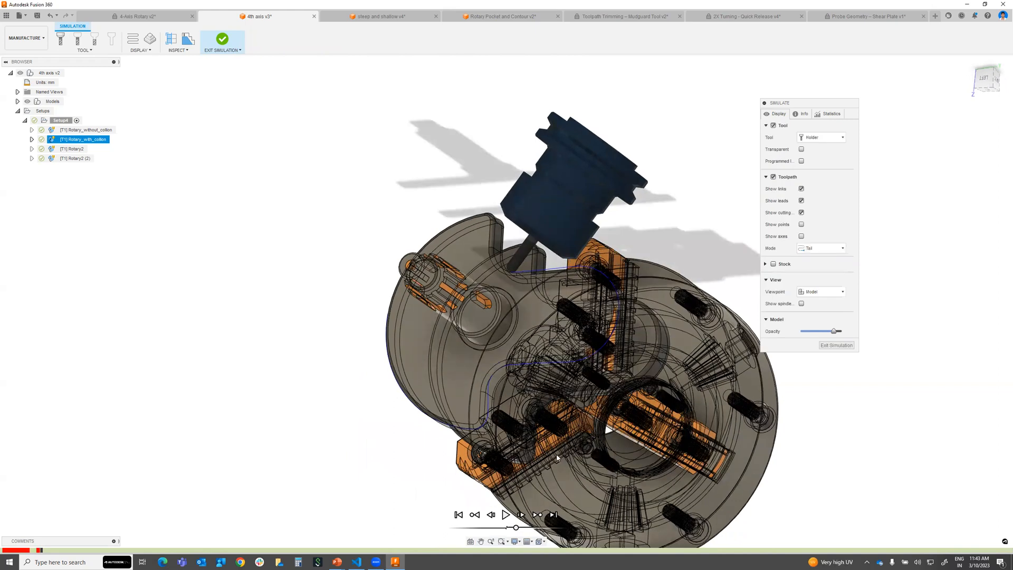
- Resume the simulation, watch the holder pass over the webs at increased speed, exit the simulation and deselect the operation
drag(516, 528, 519, 528)
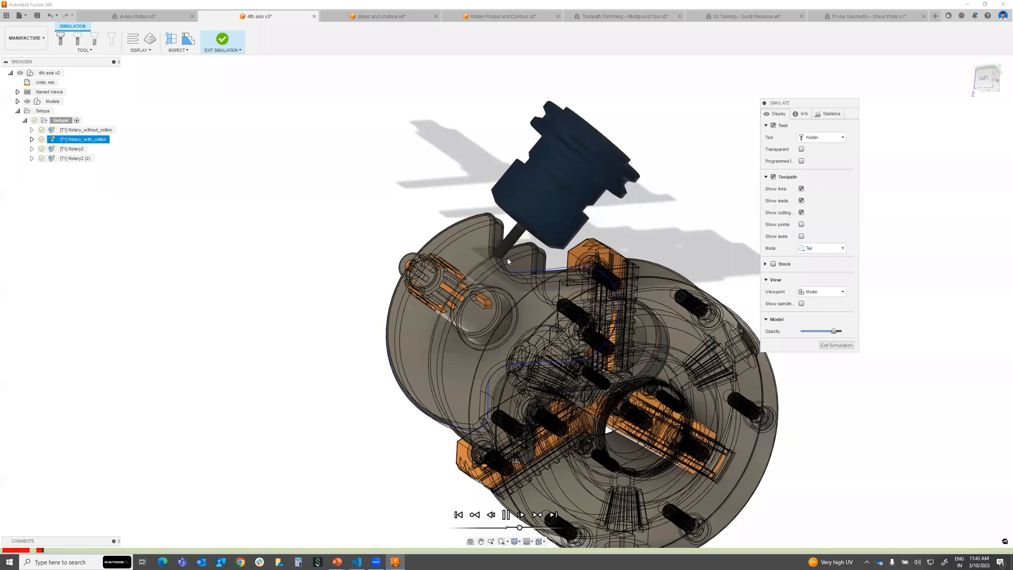
scroll(508, 251, down, 3)
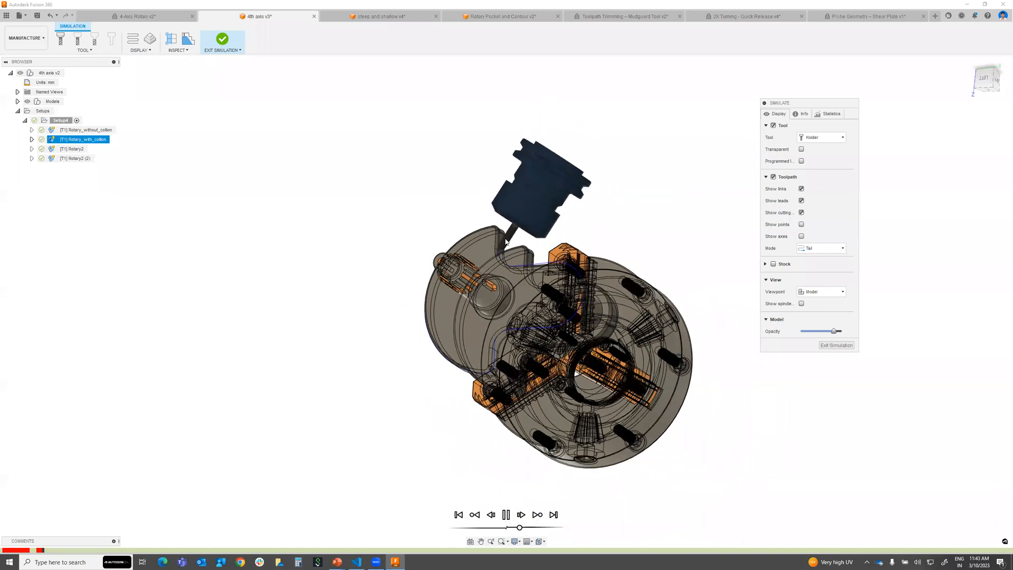
scroll(506, 241, up, 4)
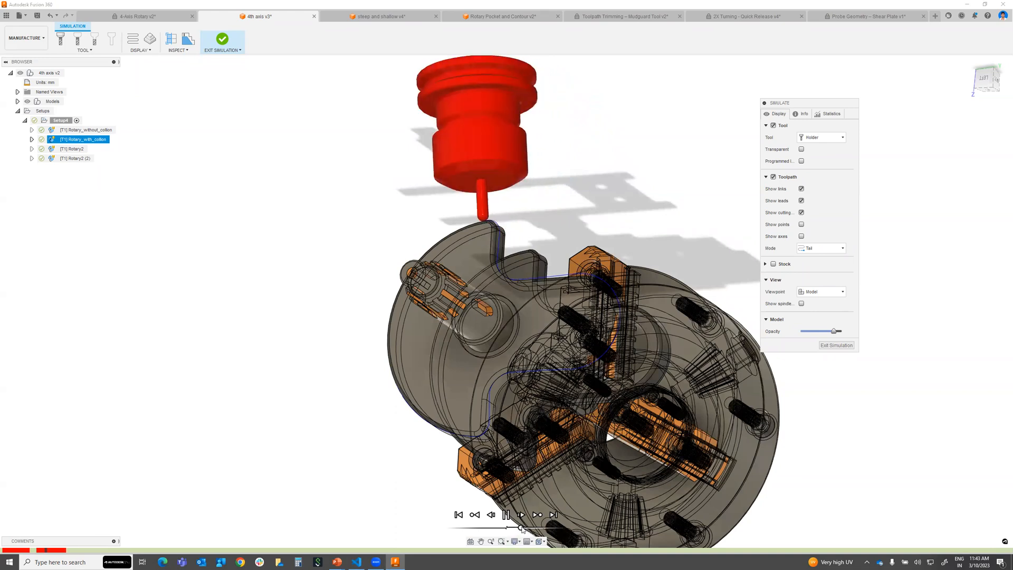
drag(521, 529, 536, 529)
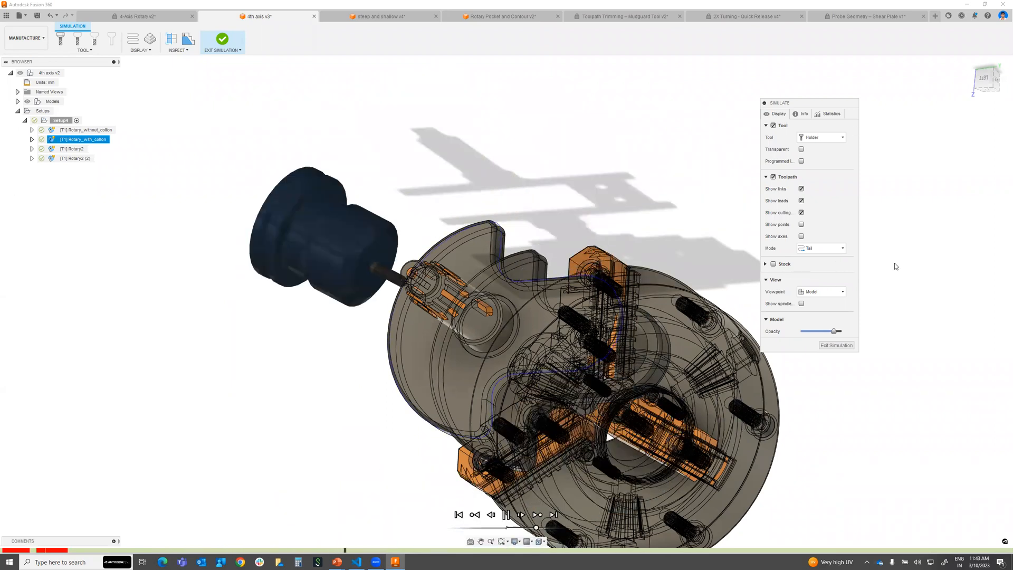
click(837, 345)
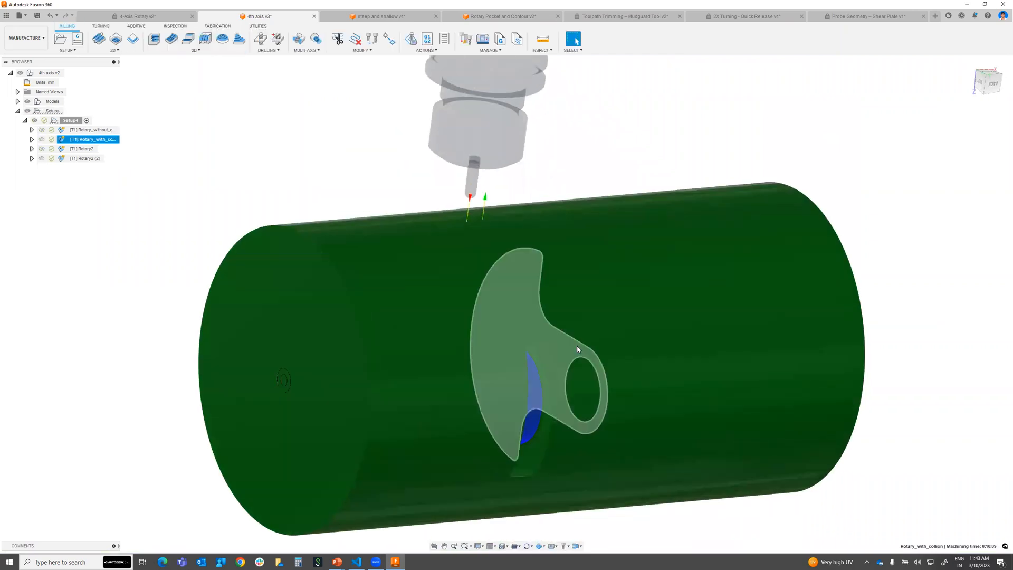
click(421, 144)
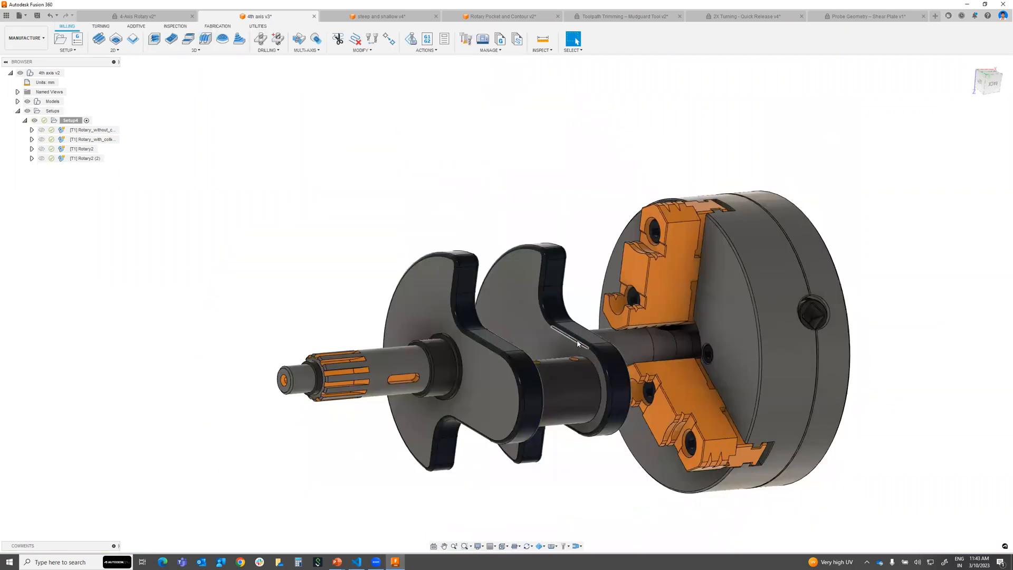
- Open the Rotary2 operation for editing and review its tool, passes, radii and front and back face references
click(62, 150)
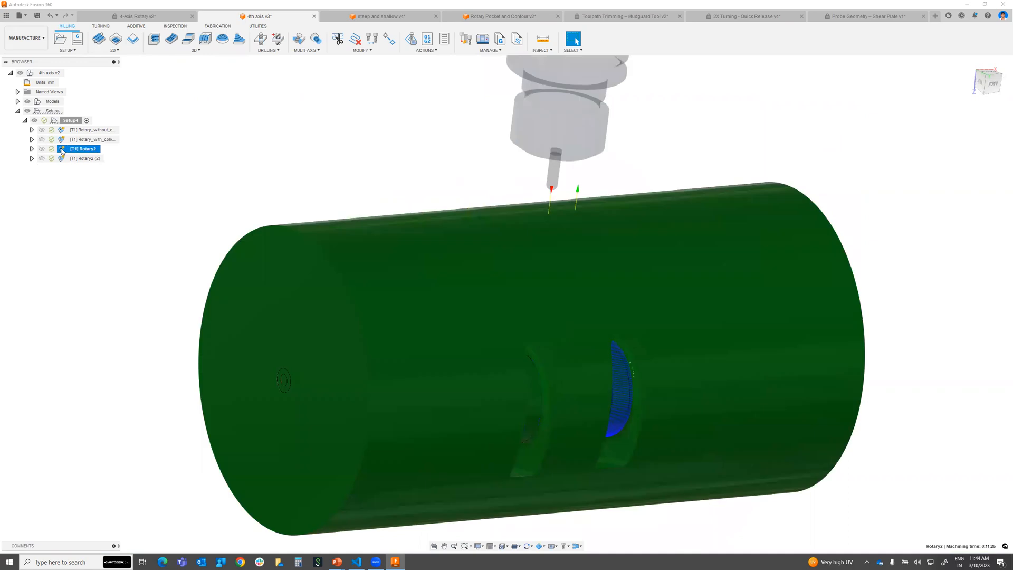
right_click(85, 152)
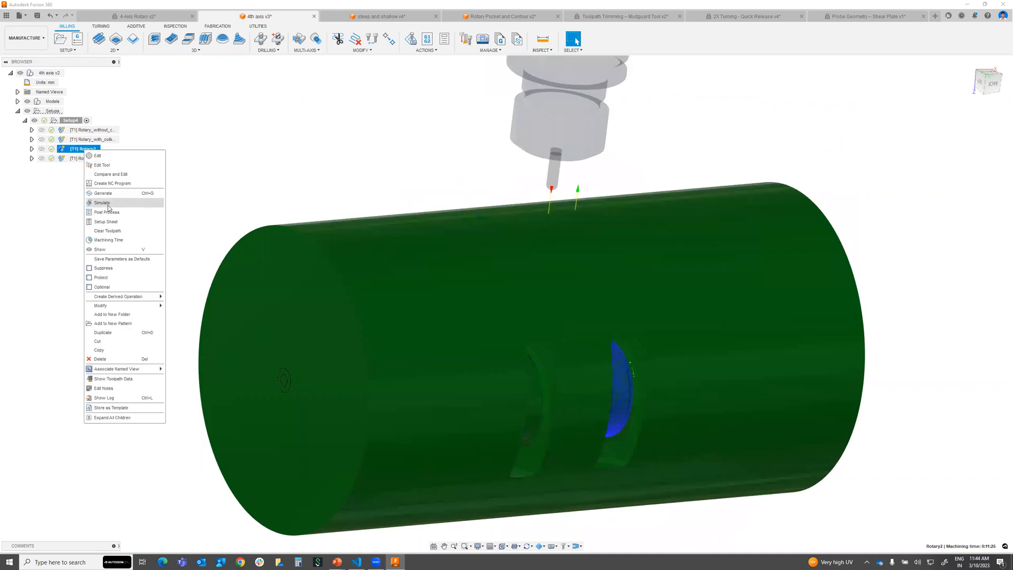
click(99, 156)
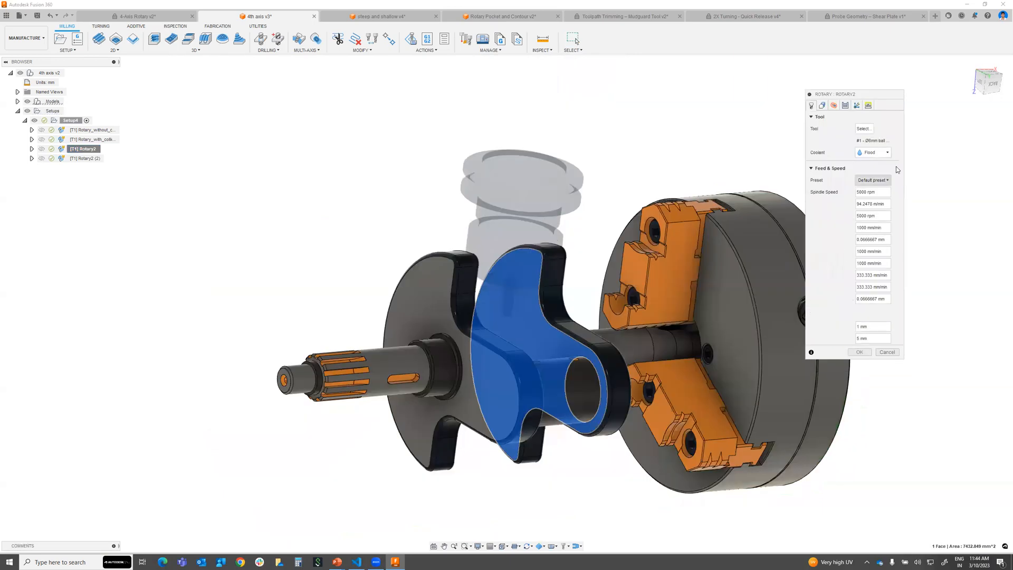
click(845, 106)
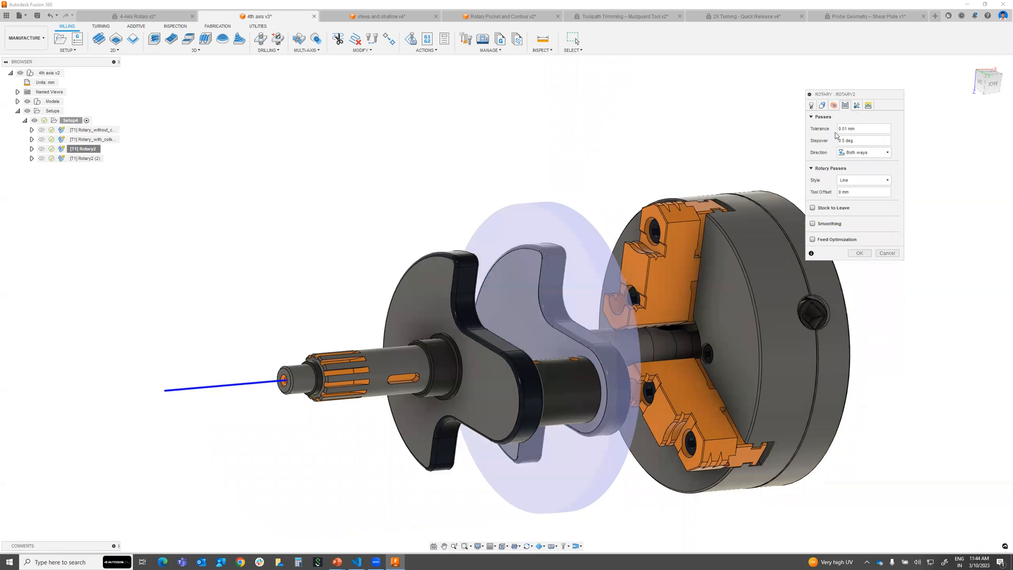
click(834, 106)
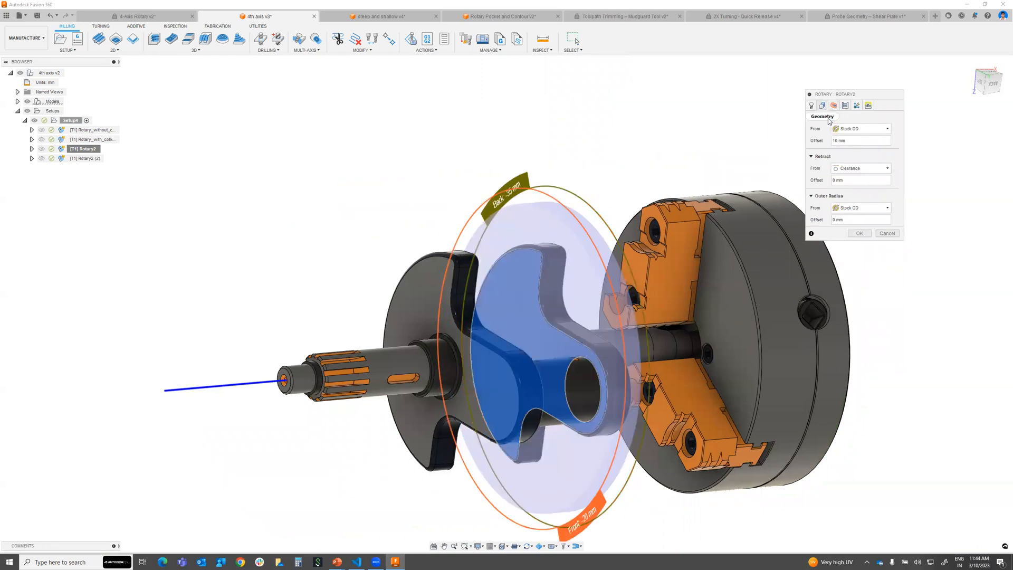
click(822, 105)
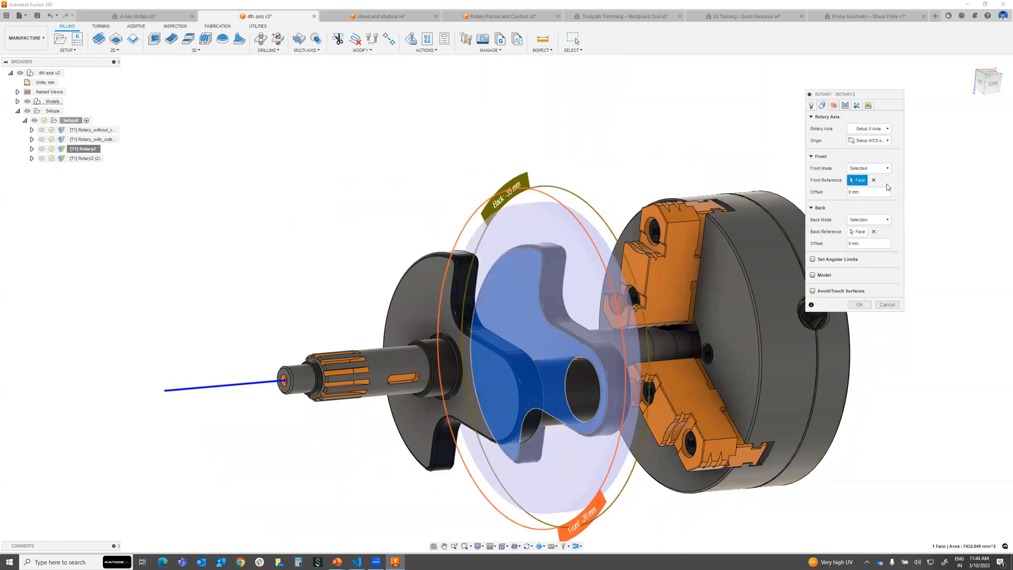
- Review the available rotary pass styles for Rotary2, keeping the Line style, and cancel the edit
click(857, 106)
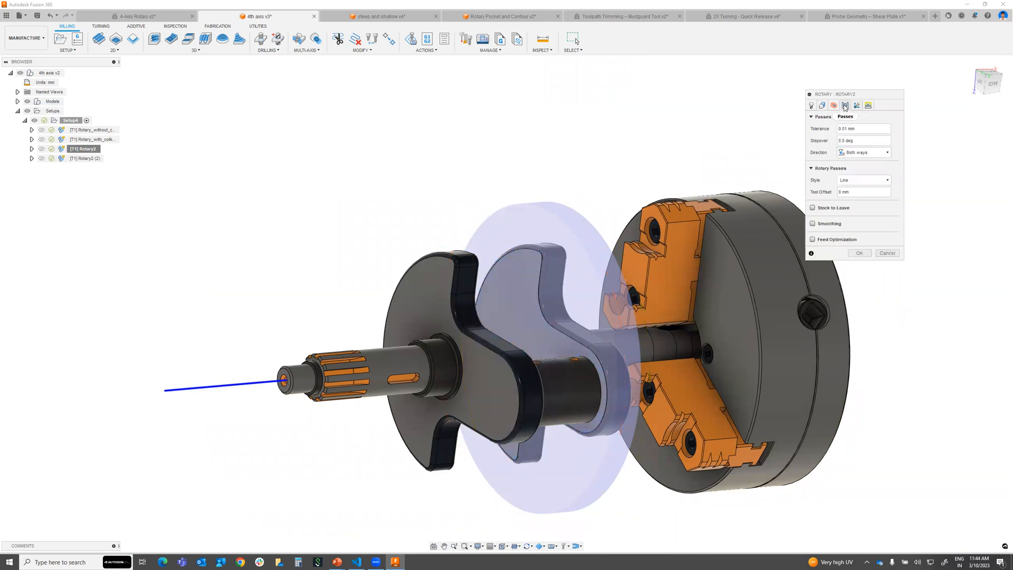
click(878, 181)
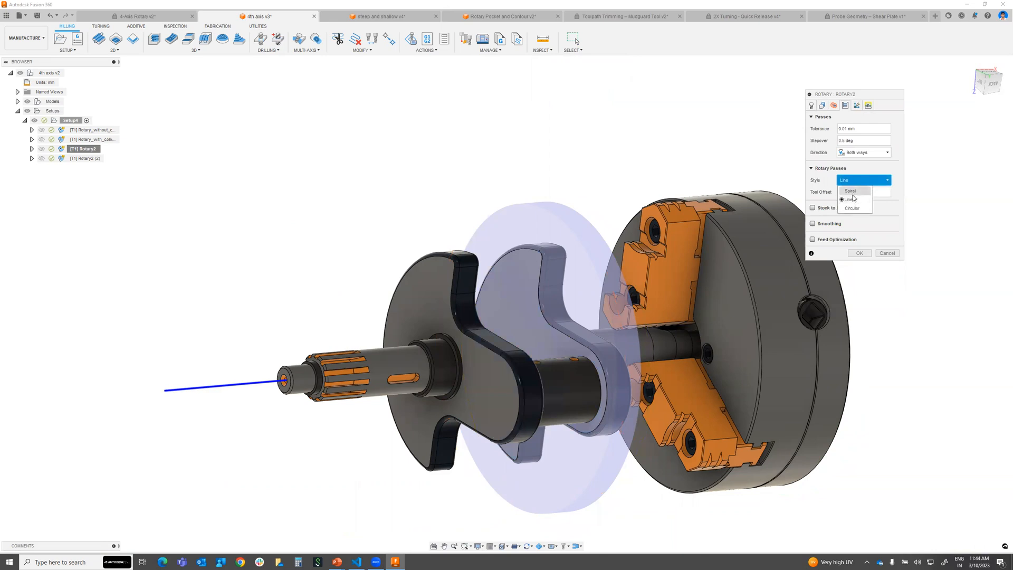
click(850, 200)
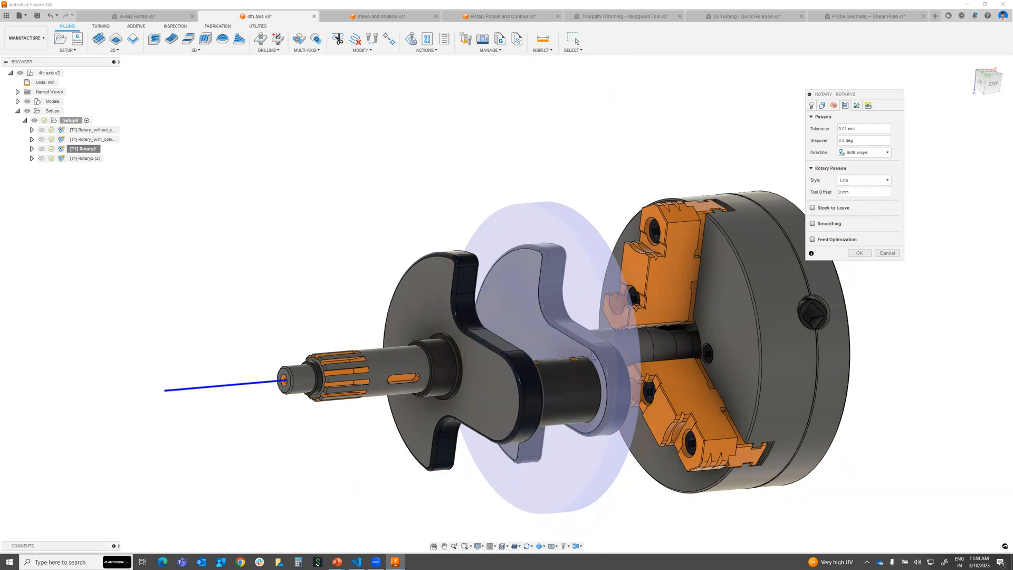
shift+middle_drag(338, 280, 285, 274)
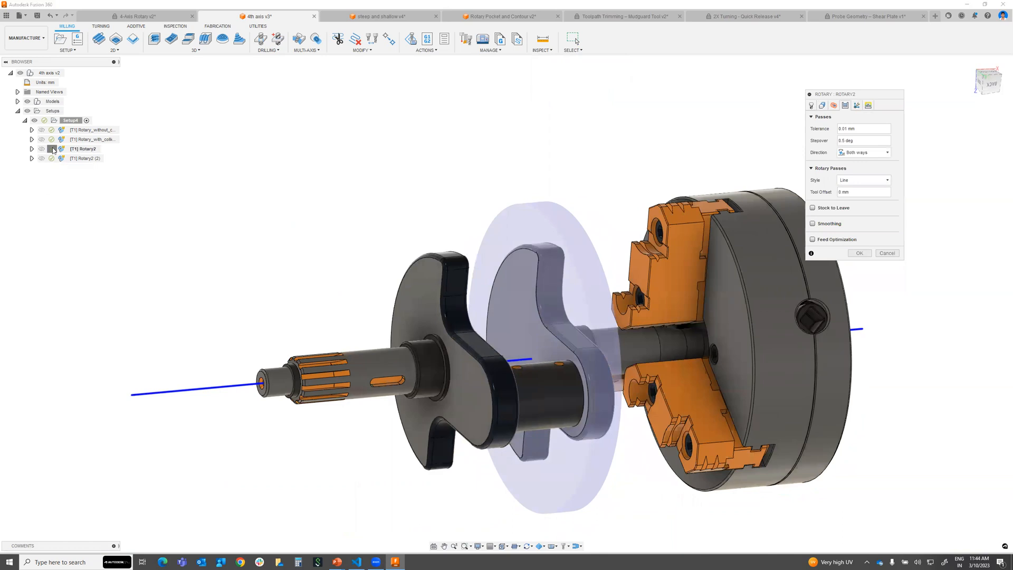
click(887, 253)
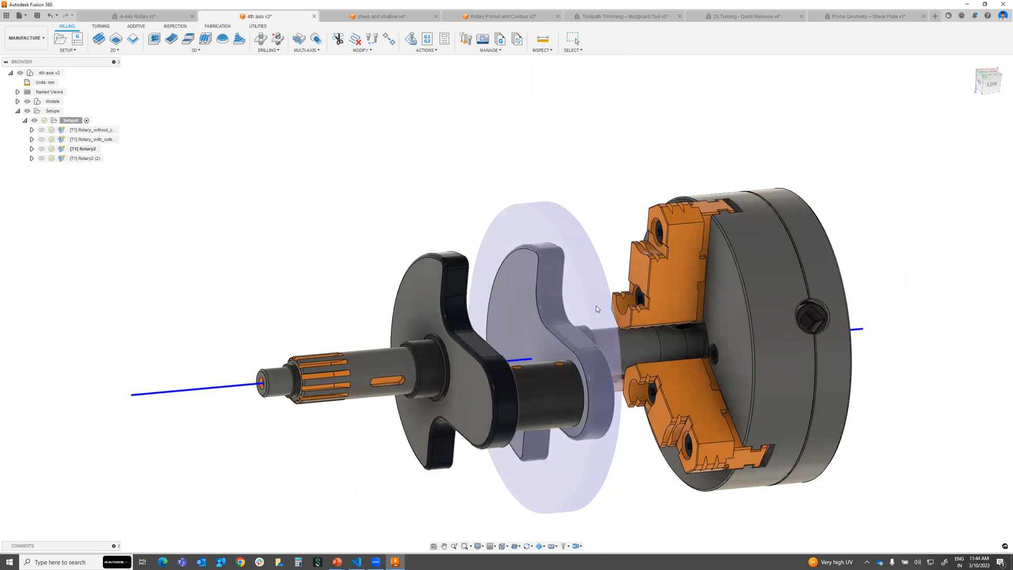
- Simulate the Rotary2 toolpath, examine the tool and holder motion around the crankshaft web from several angles, and exit the simulation
right_click(78, 149)
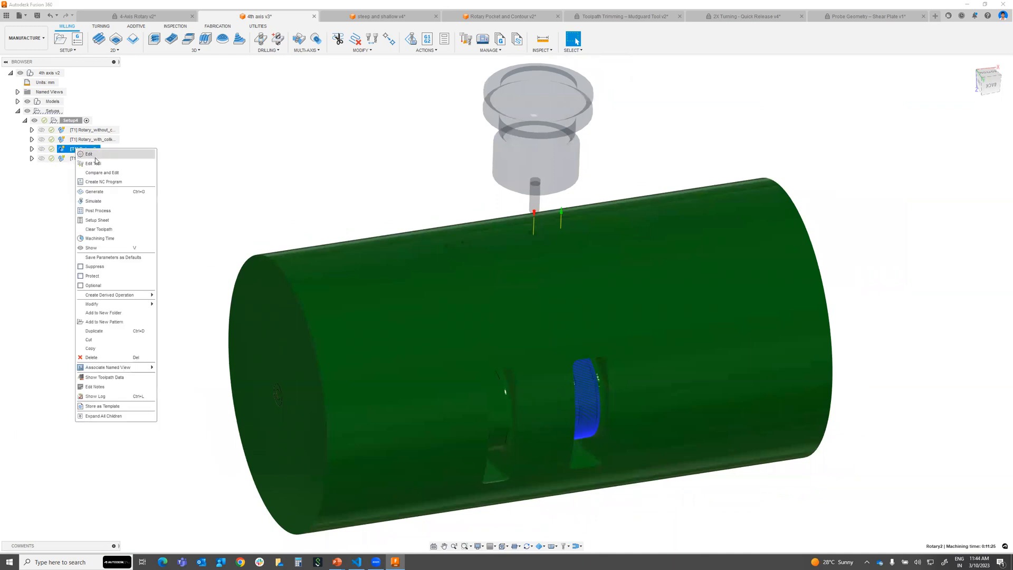
click(109, 192)
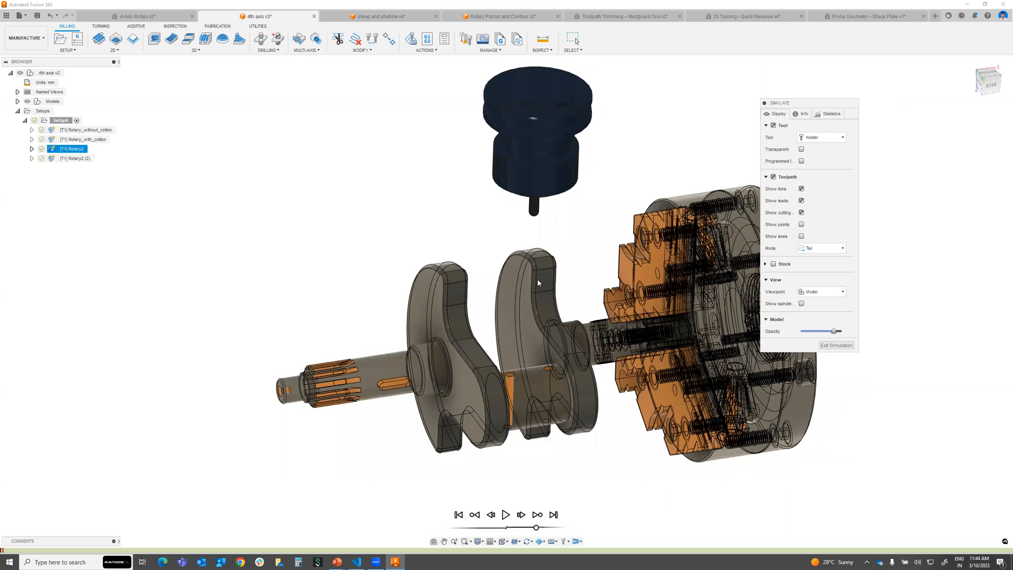
key(space)
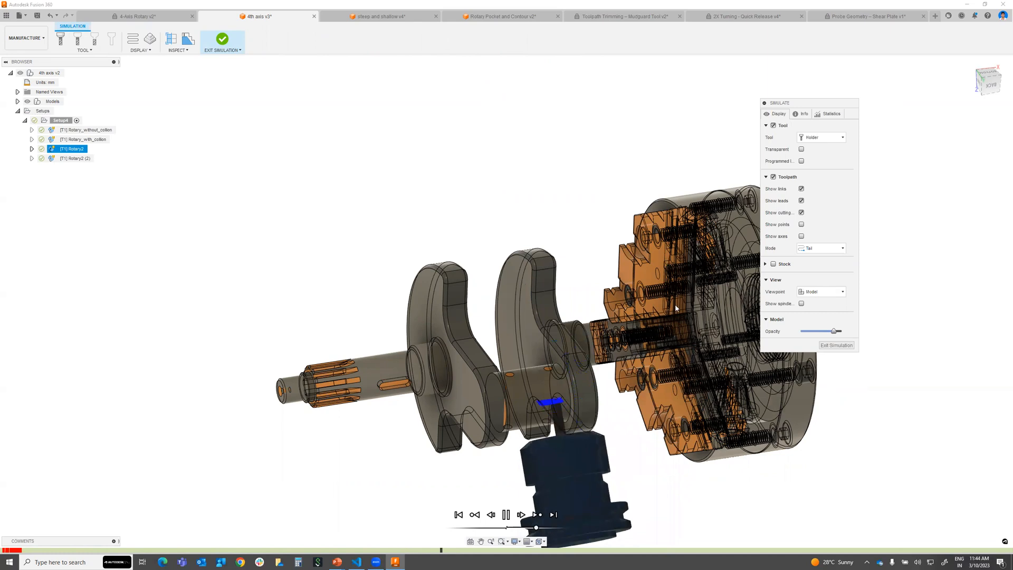
shift+middle_drag(591, 336, 607, 371)
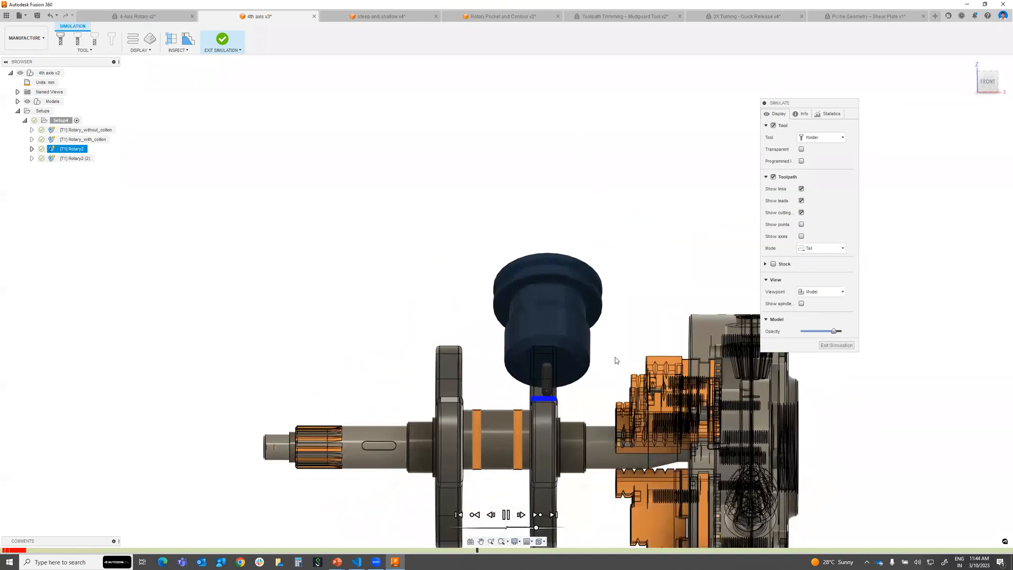
shift+middle_drag(646, 441, 683, 400)
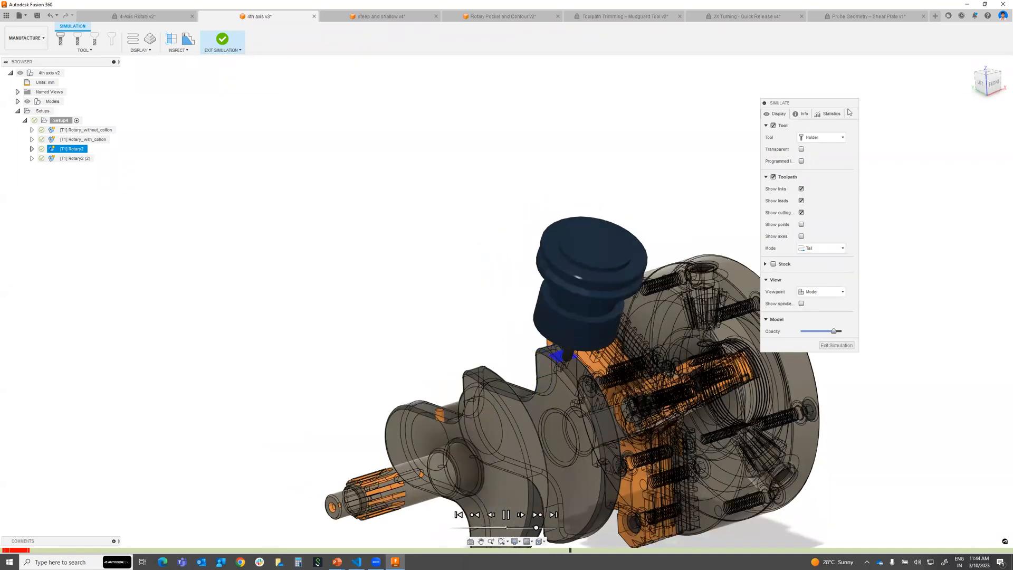
click(834, 344)
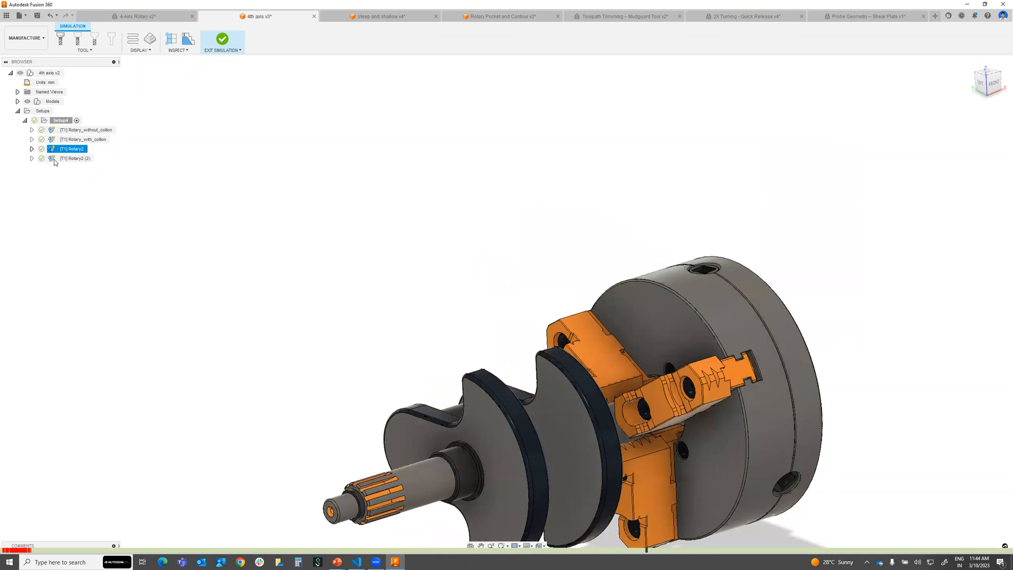
- Select the Rotary2 (2) operation, dismiss its generation log and bring up the operation's commands for simulating it
click(52, 160)
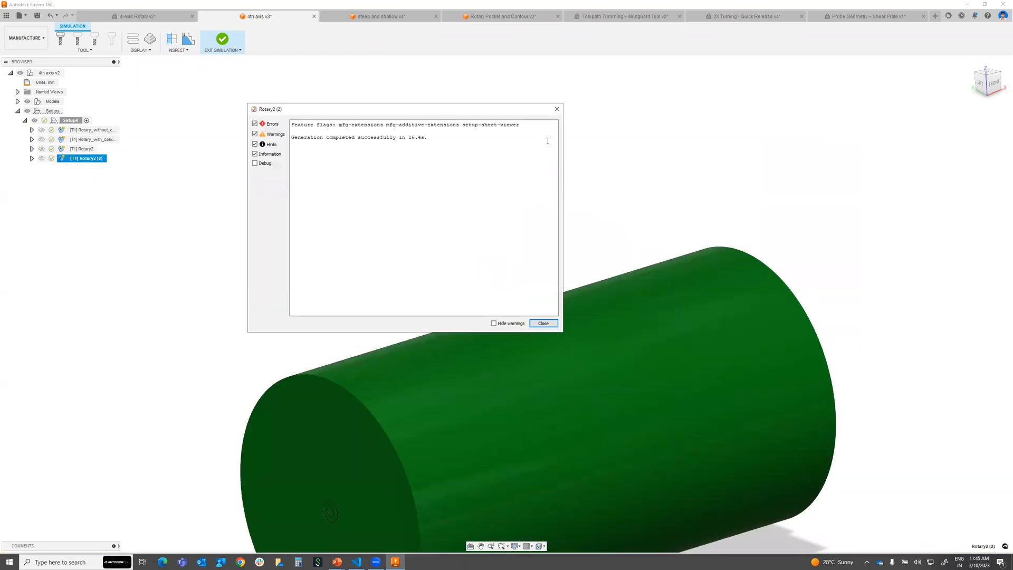
click(557, 109)
right_click(76, 161)
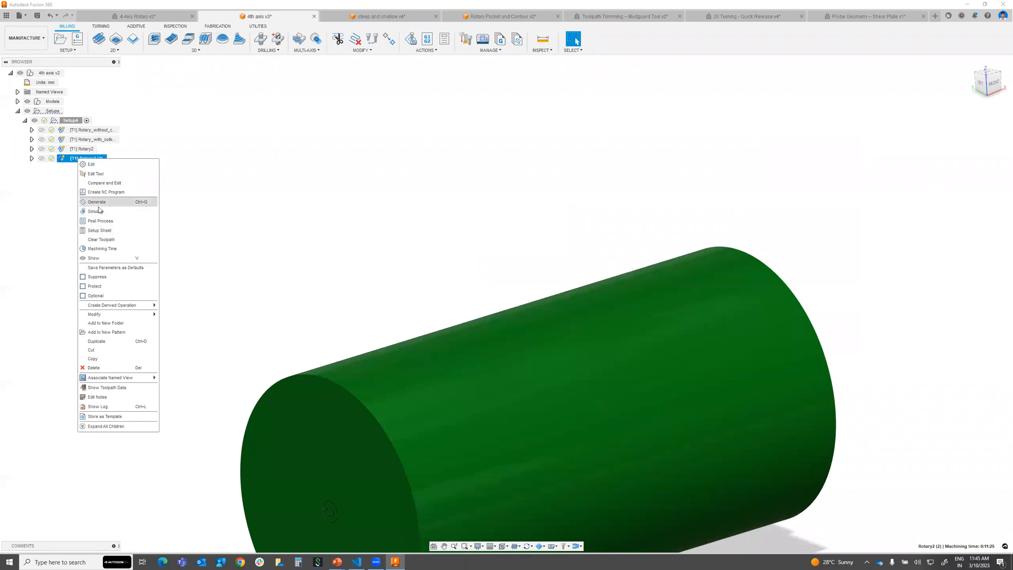
- Simulate the Rotary2 (2) toolpath on the crankshaft, exit the simulation and inspect the part with its chuck
click(97, 212)
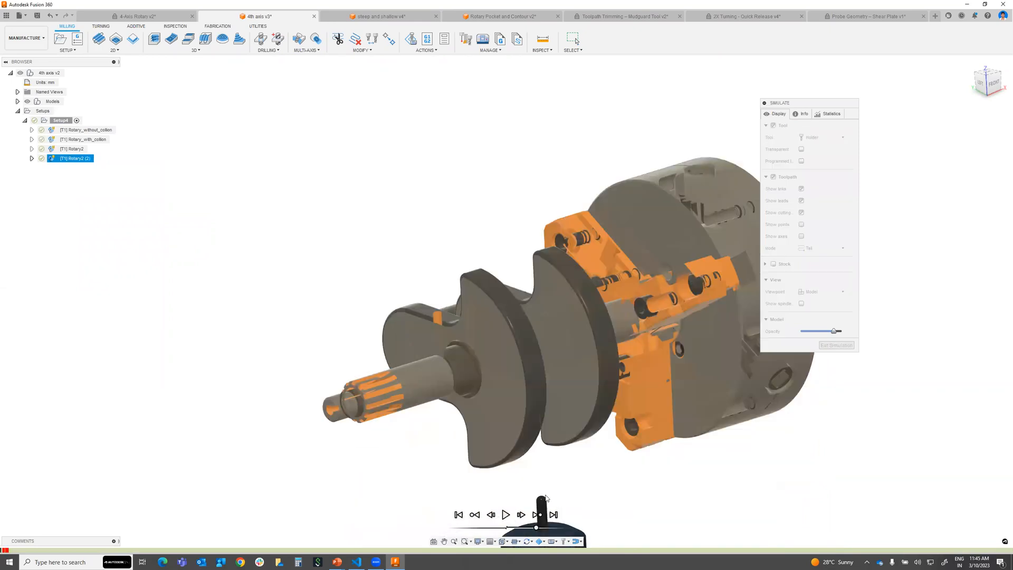
click(505, 514)
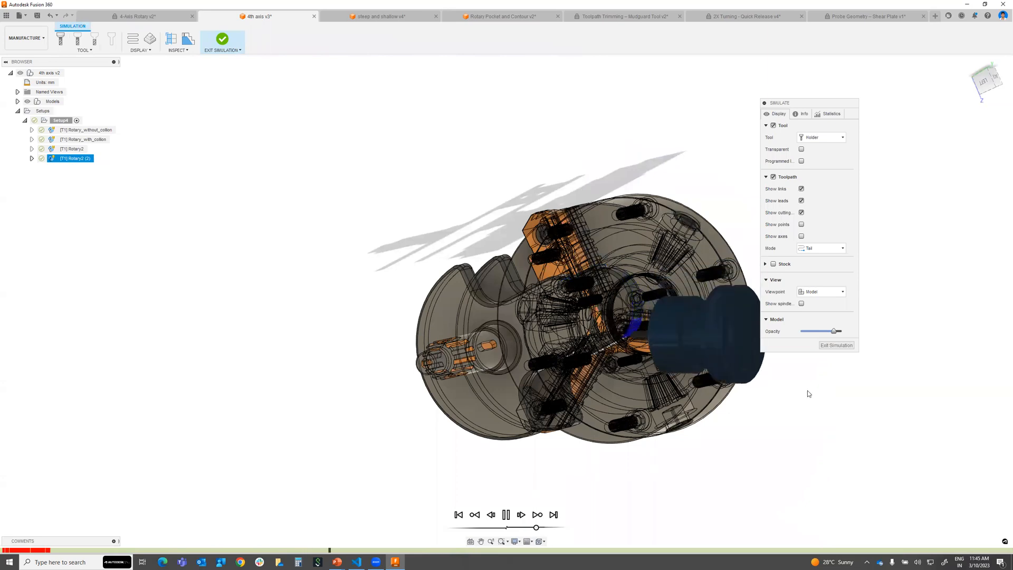
click(834, 346)
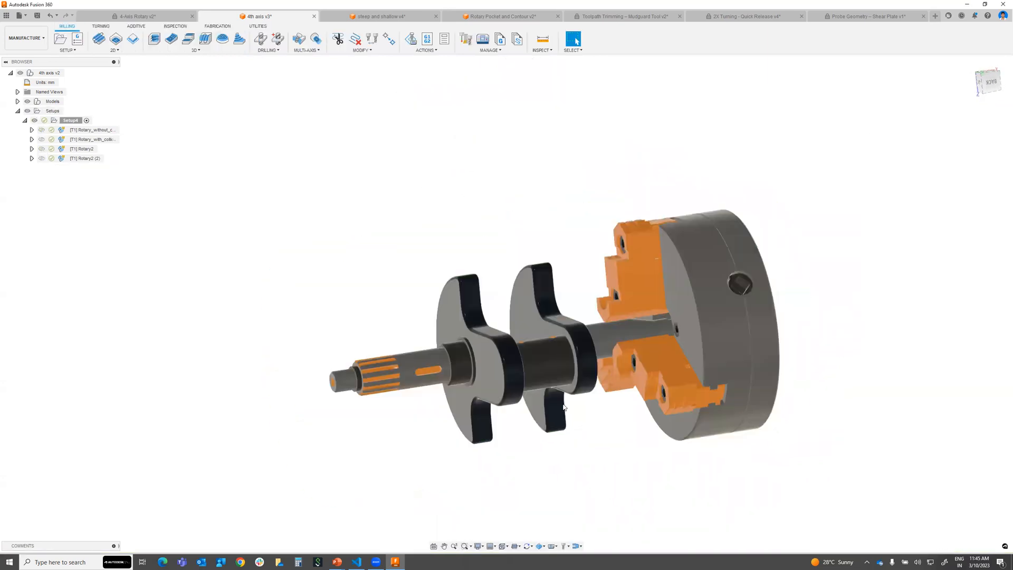
shift+middle_drag(526, 300, 410, 275)
shift+middle_drag(448, 191, 480, 208)
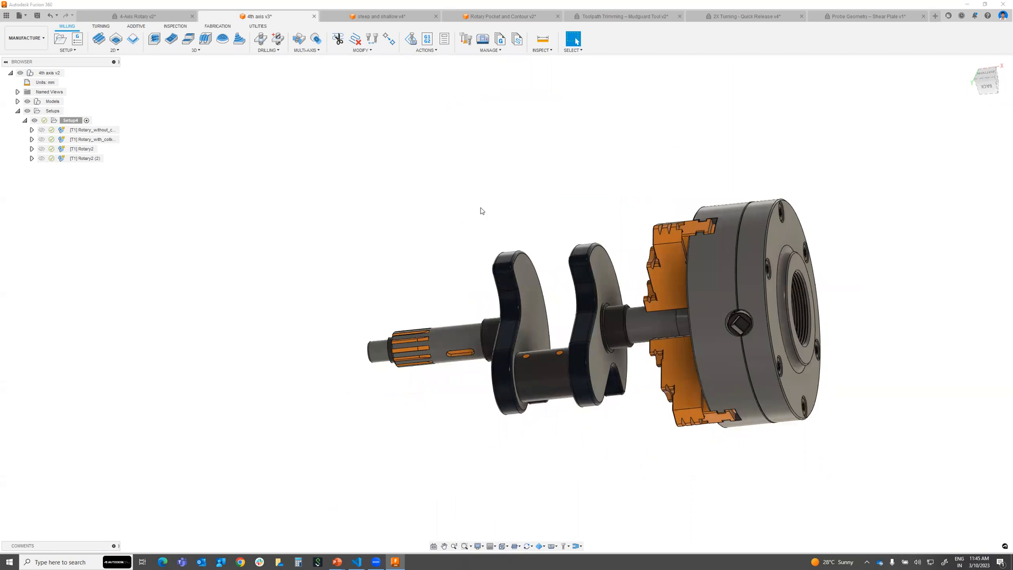
- Advance the PowerPoint slide show to the next Demonstration slide, and return to Fusion 360 with the Rotary Pocket and Contour document open
key(alt+Tab)
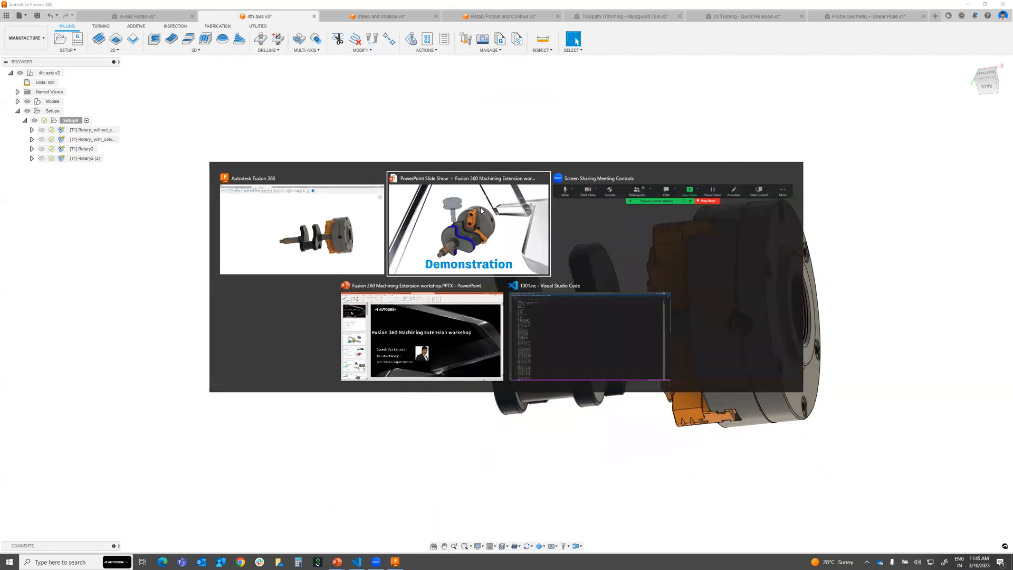
key(Right)
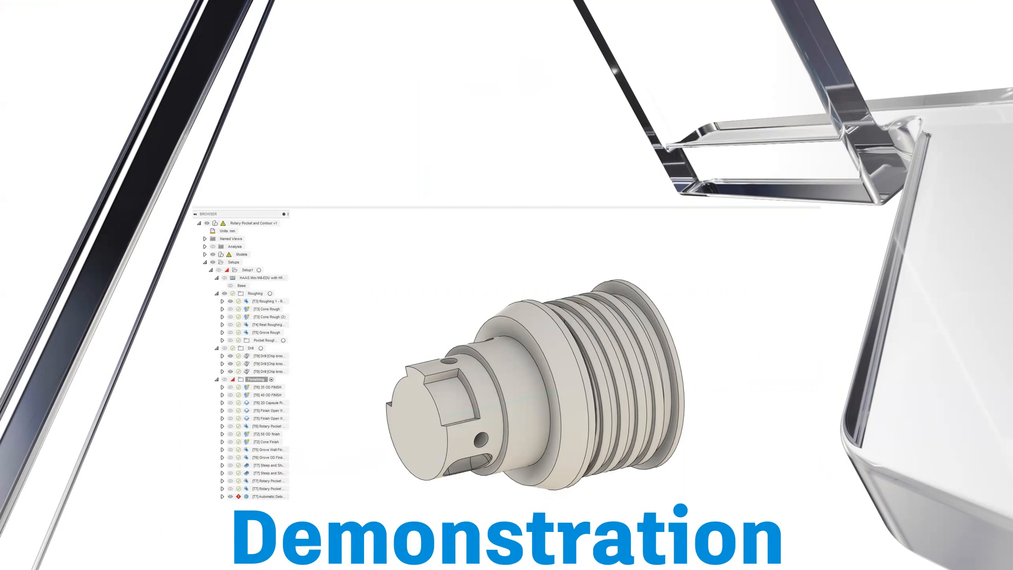
key(alt+Tab)
click(479, 198)
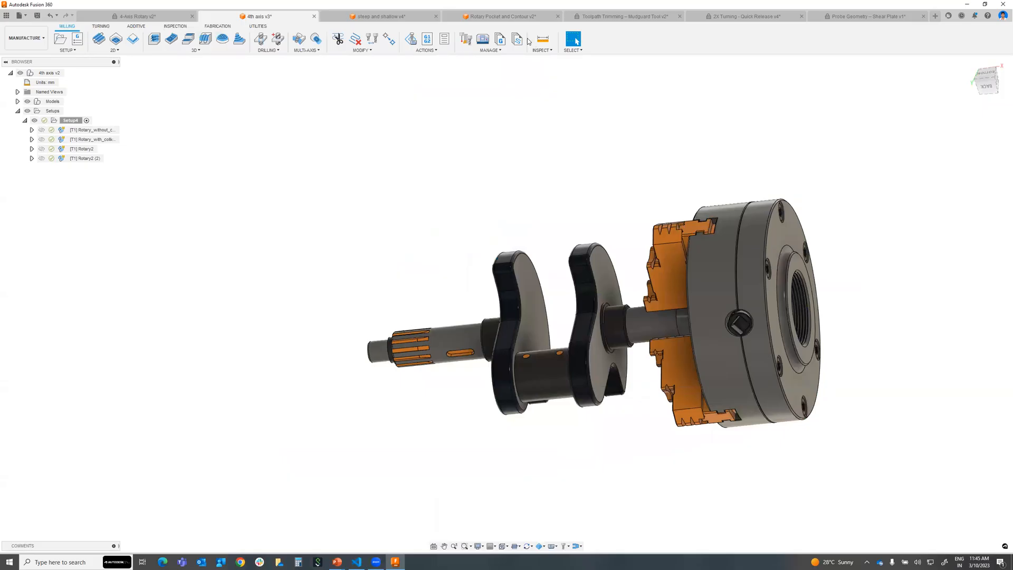
click(488, 20)
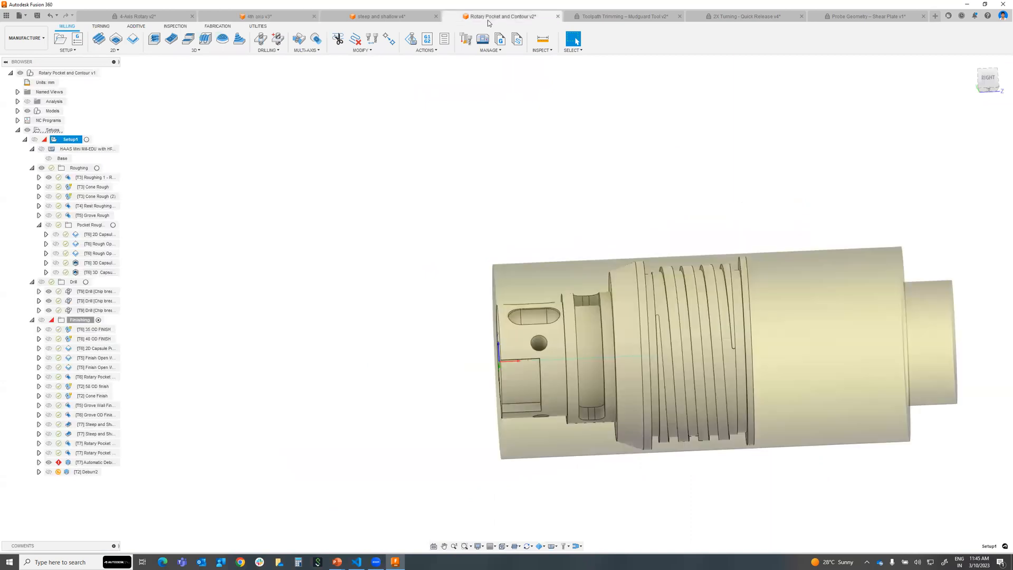
middle_drag(714, 330, 572, 303)
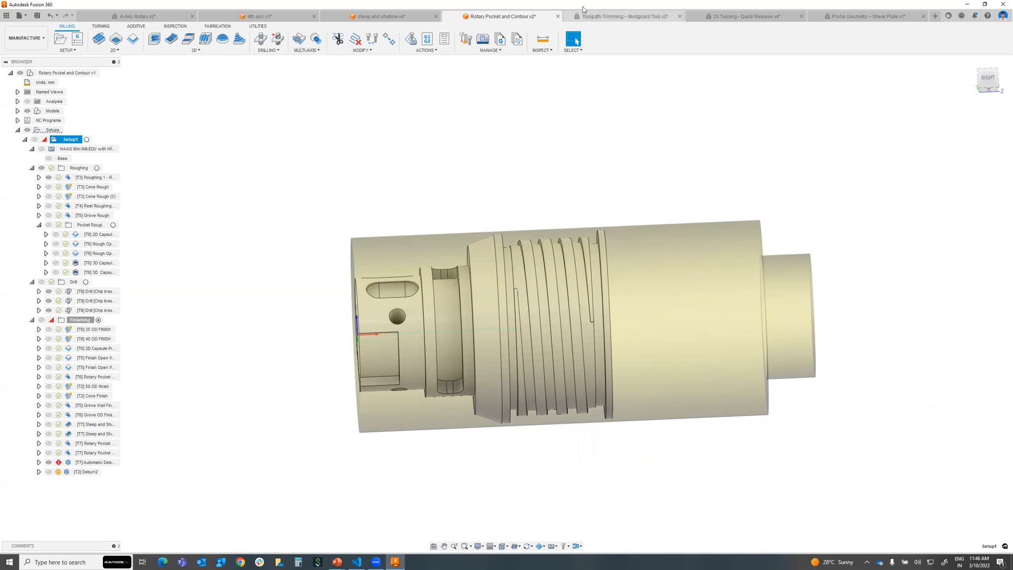
- Open the Preview Features preferences and review the Manufacture features listed for the Machining Extension
click(1003, 16)
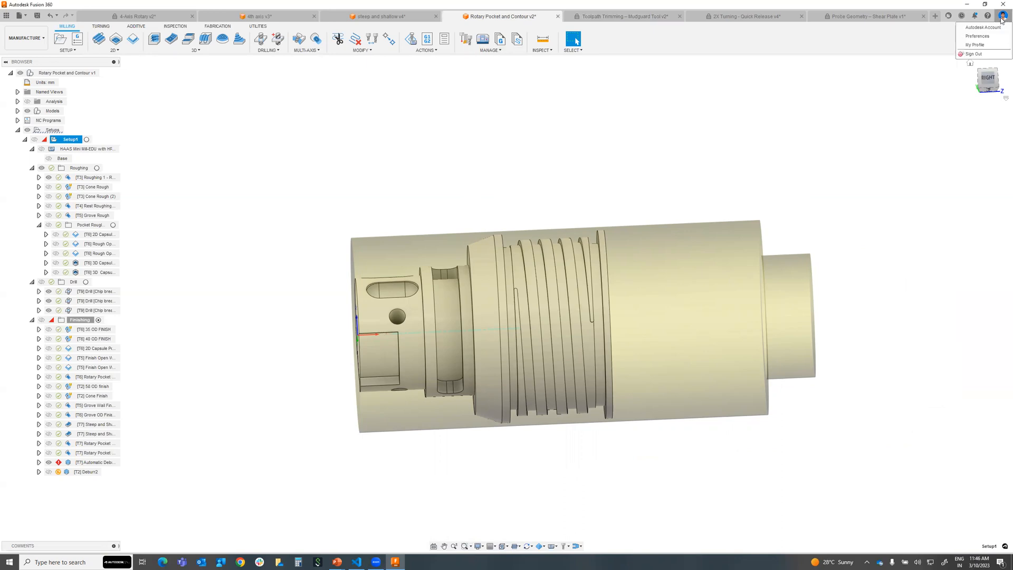
click(976, 37)
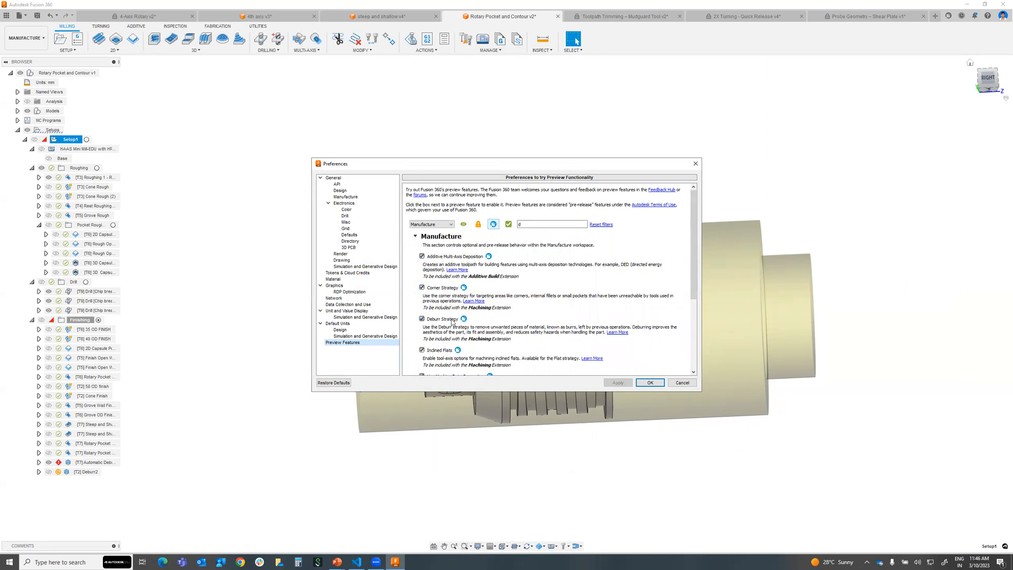
scroll(440, 303, down, 4)
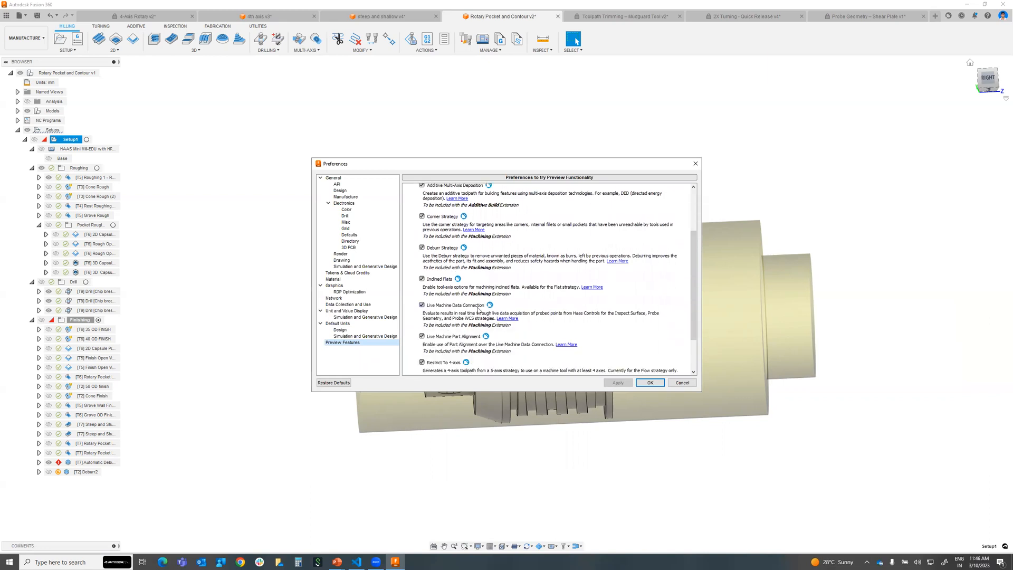
scroll(442, 351, down, 1)
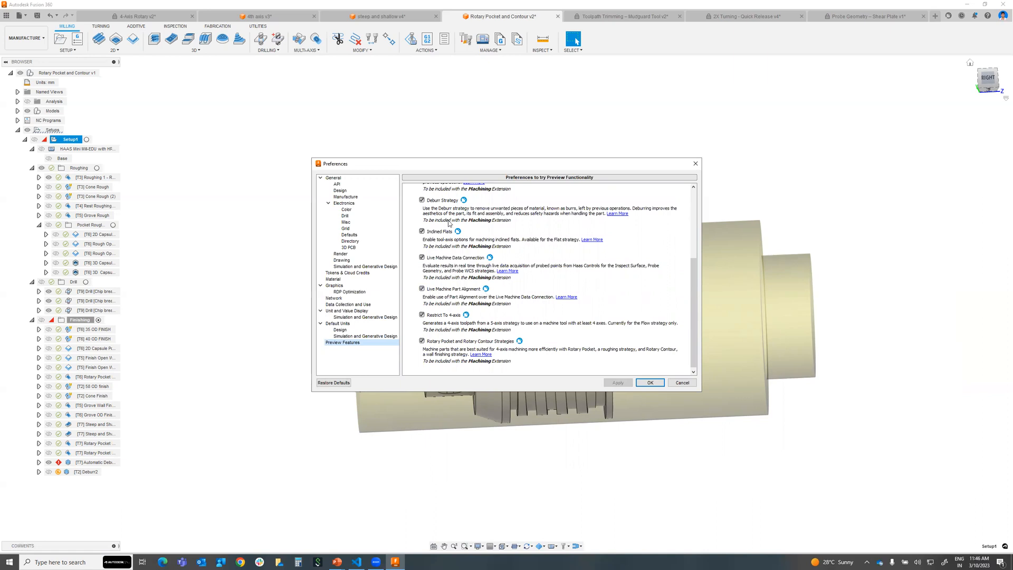
scroll(485, 321, down, 1)
scroll(486, 321, up, 5)
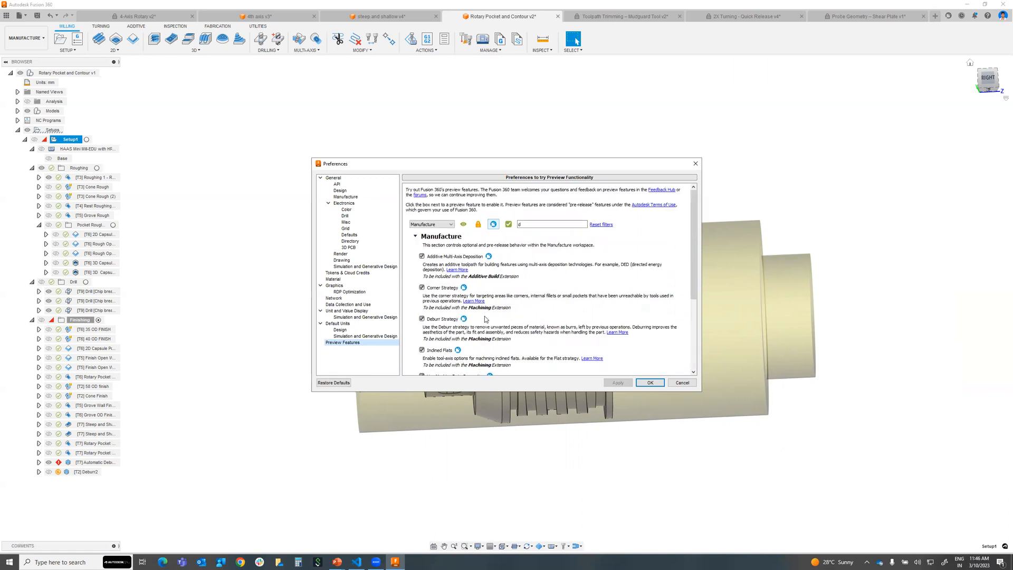
- Filter the Manufacture preview features to insider features and look through the list
click(479, 226)
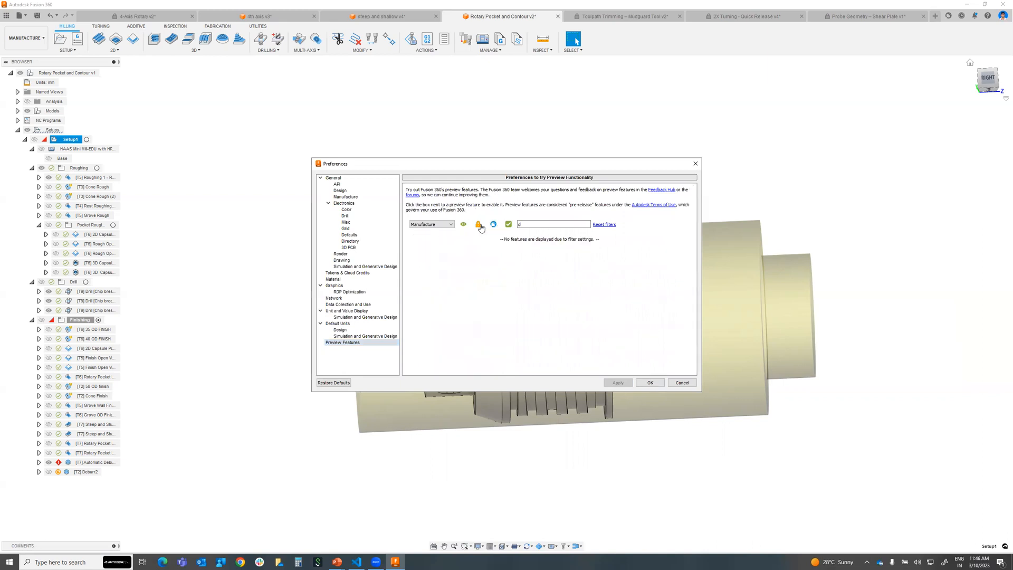
click(479, 226)
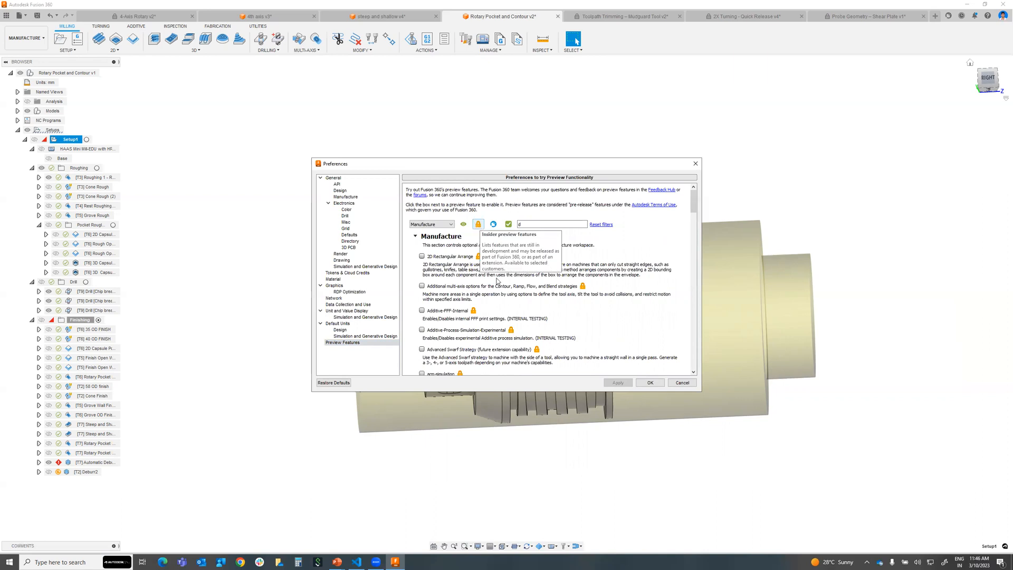
scroll(476, 301, down, 6)
scroll(476, 301, down, 8)
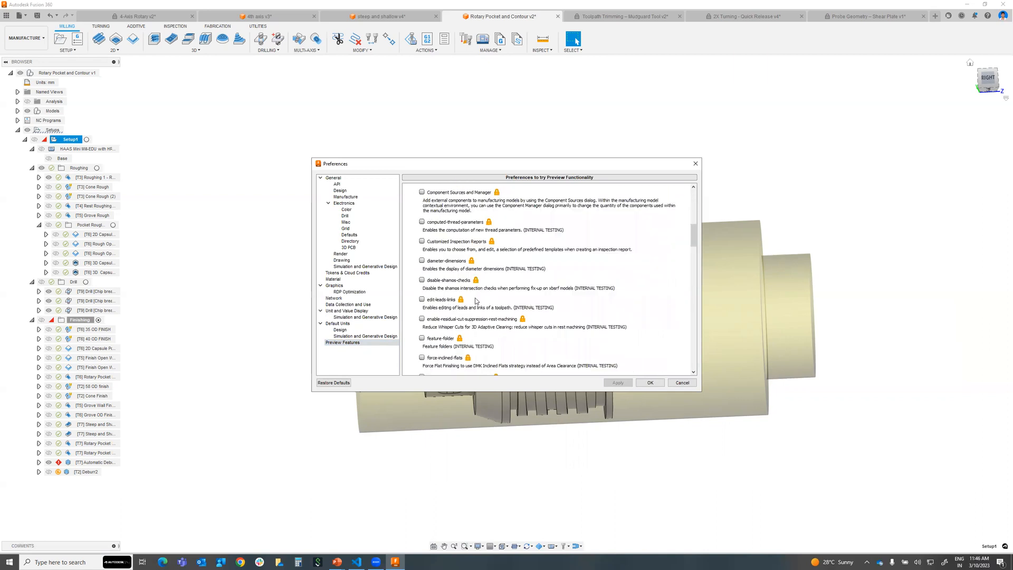
scroll(476, 298, down, 3)
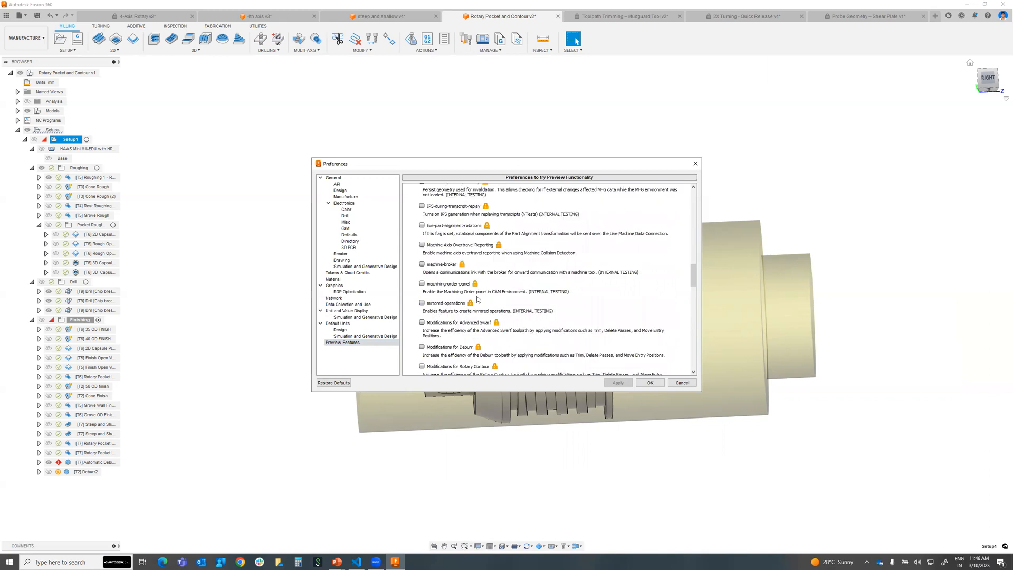
scroll(496, 309, down, 3)
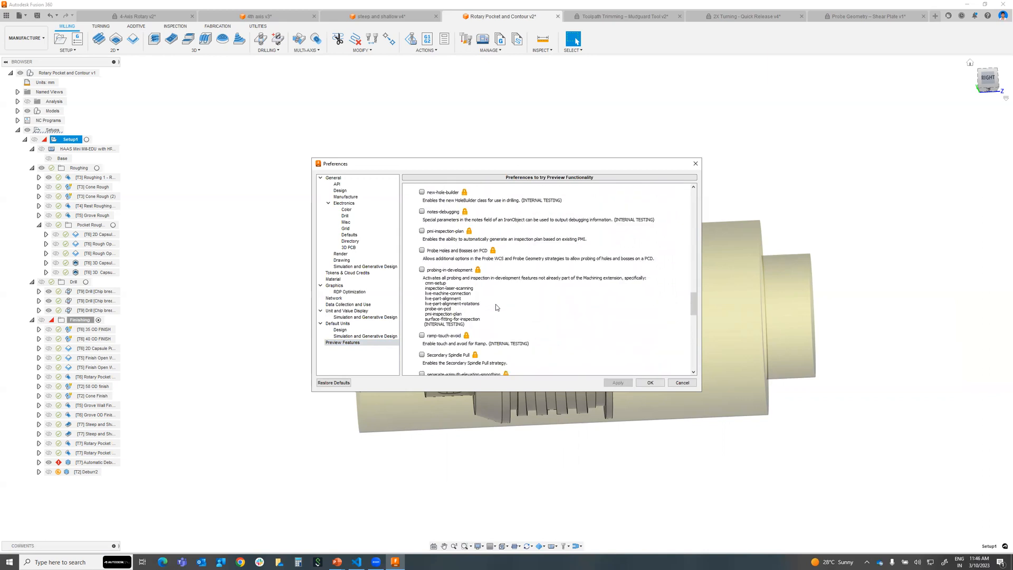
scroll(496, 306, up, 12)
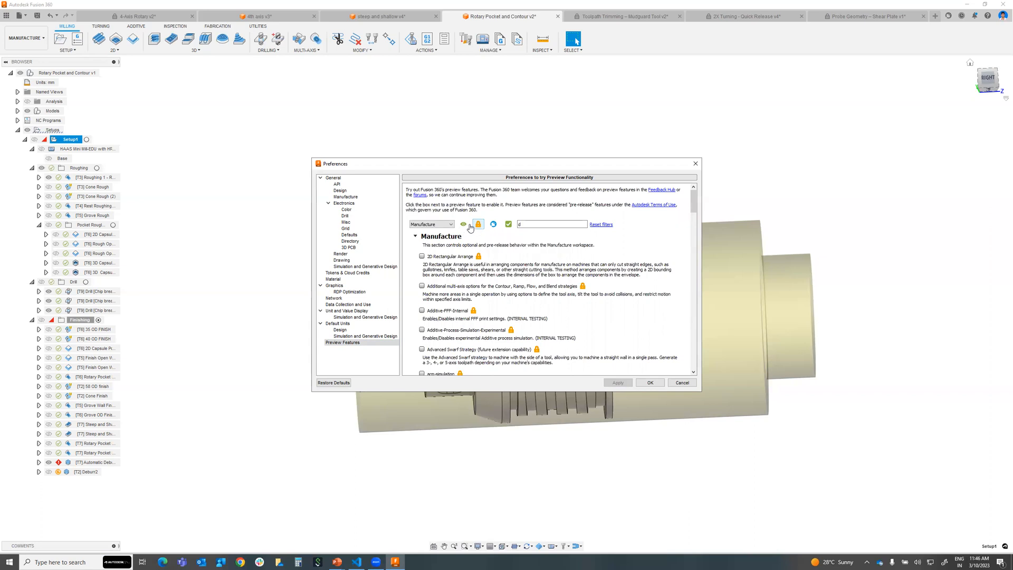
- Filter the Manufacture preview features to public ones, look through the list and cancel the preferences
click(463, 225)
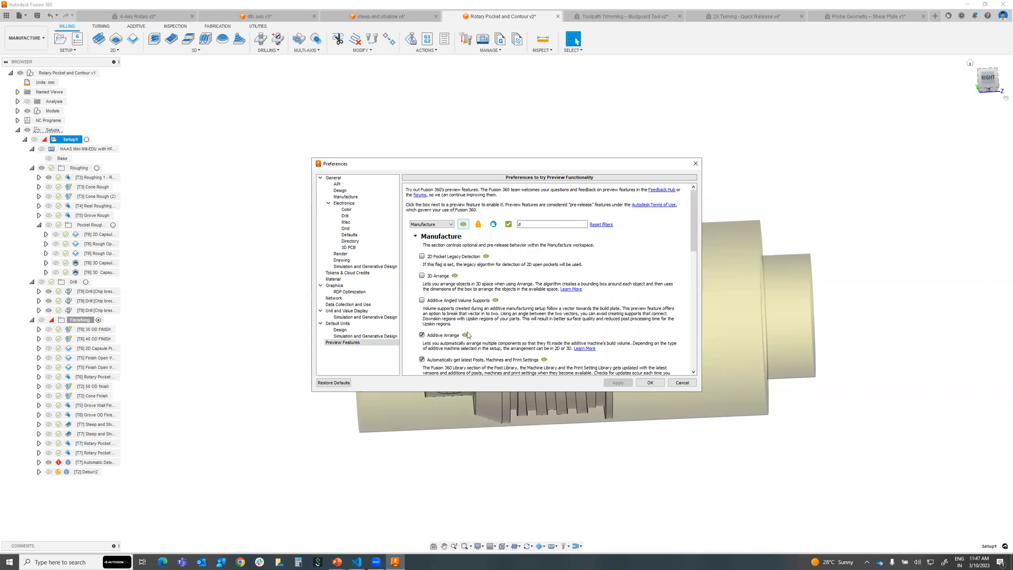
scroll(467, 335, down, 10)
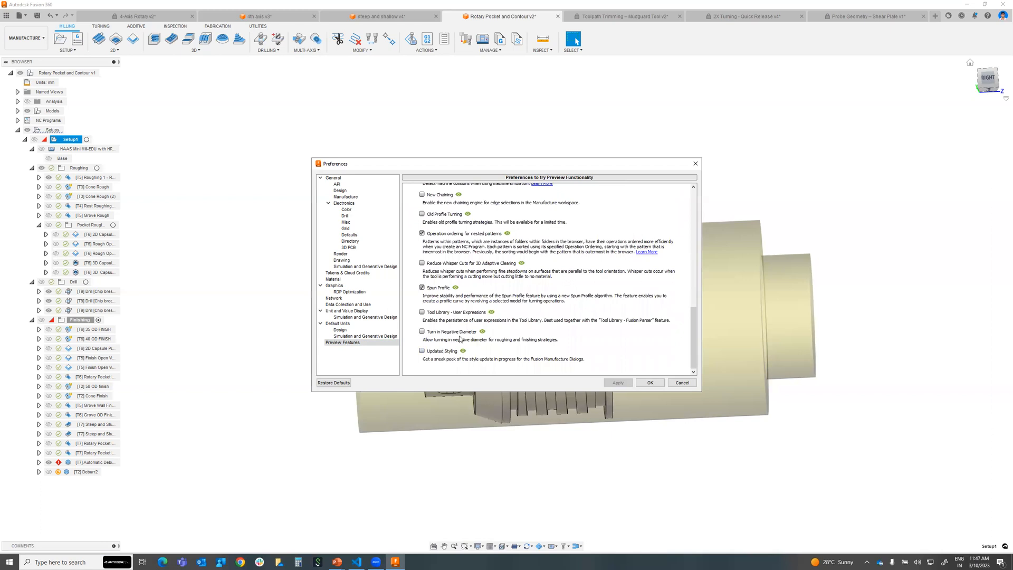
scroll(506, 294, down, 1)
scroll(506, 294, up, 10)
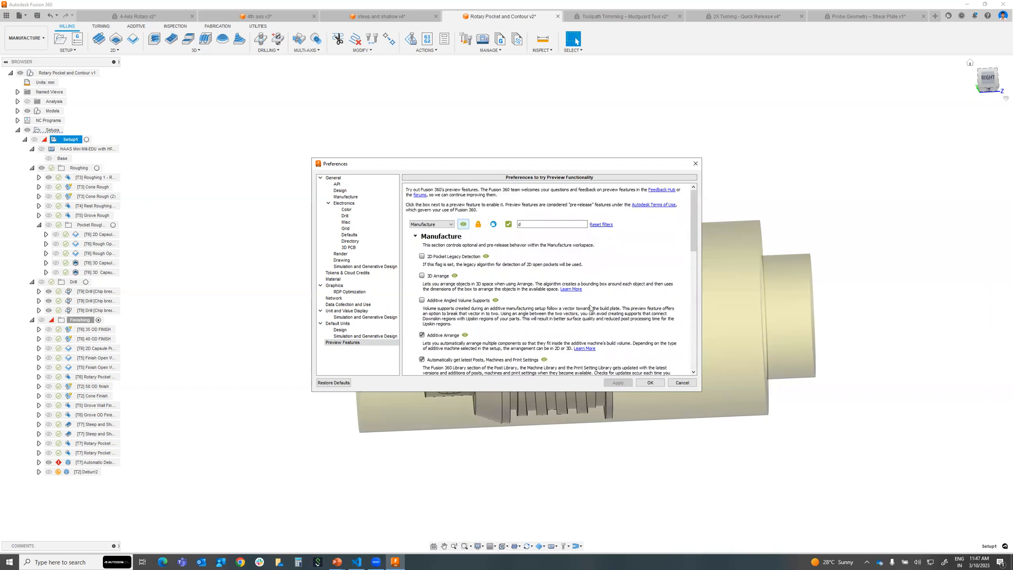
click(682, 382)
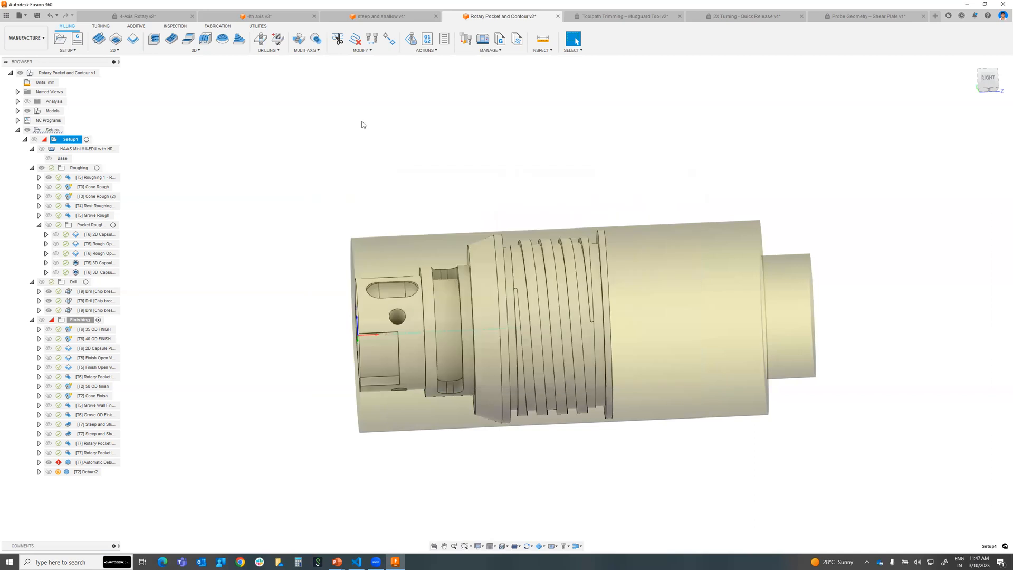
- Review the multi-axis strategies and simulate the Roughing 1 Rotary Pocket toolpath with stock display enabled
click(319, 50)
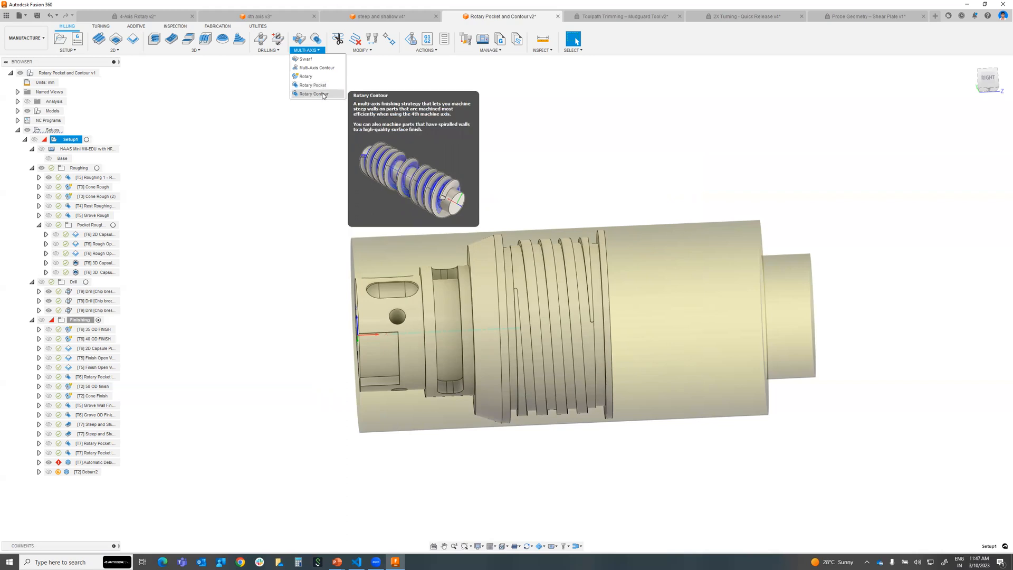
click(69, 179)
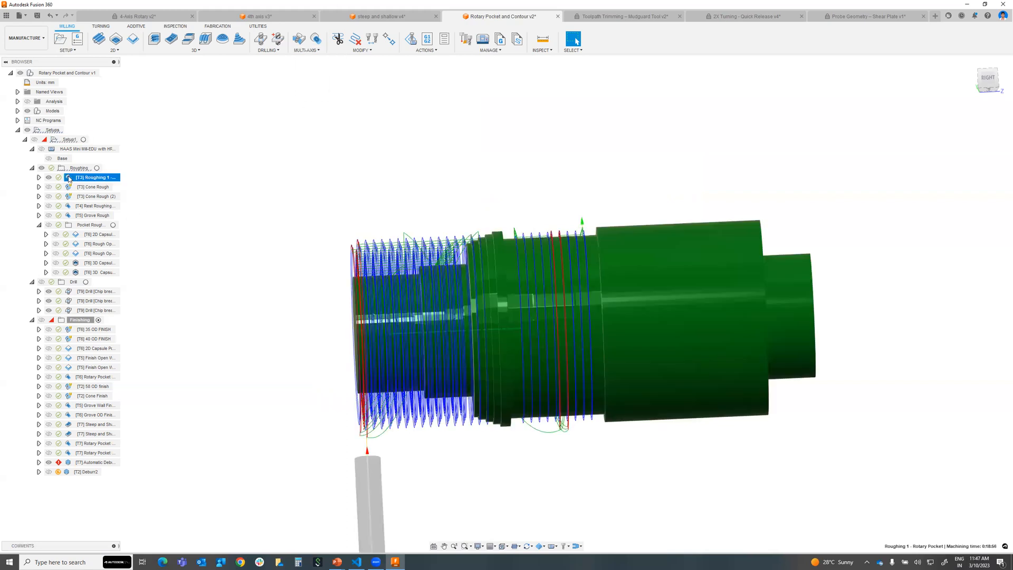
right_click(103, 179)
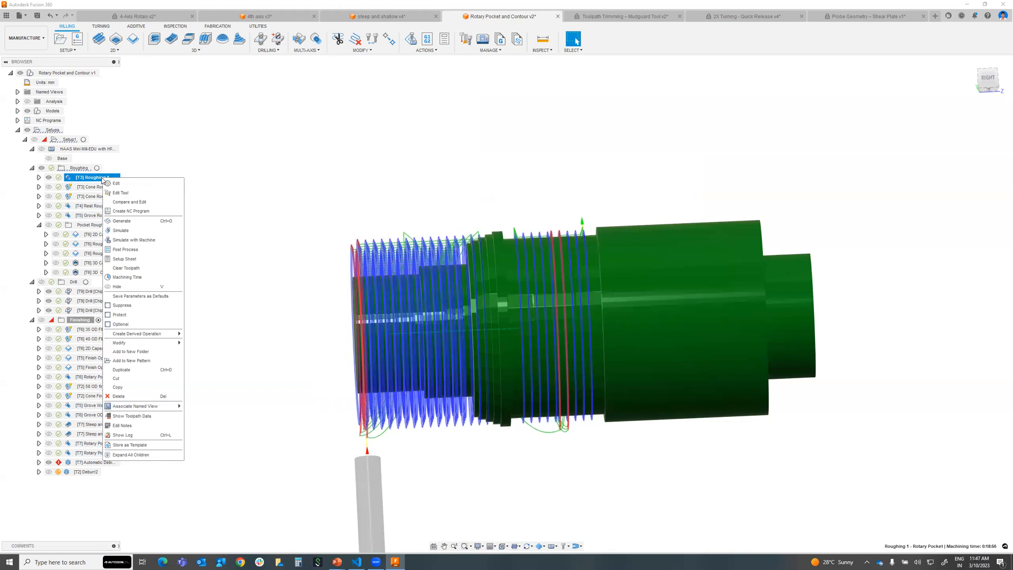
click(119, 231)
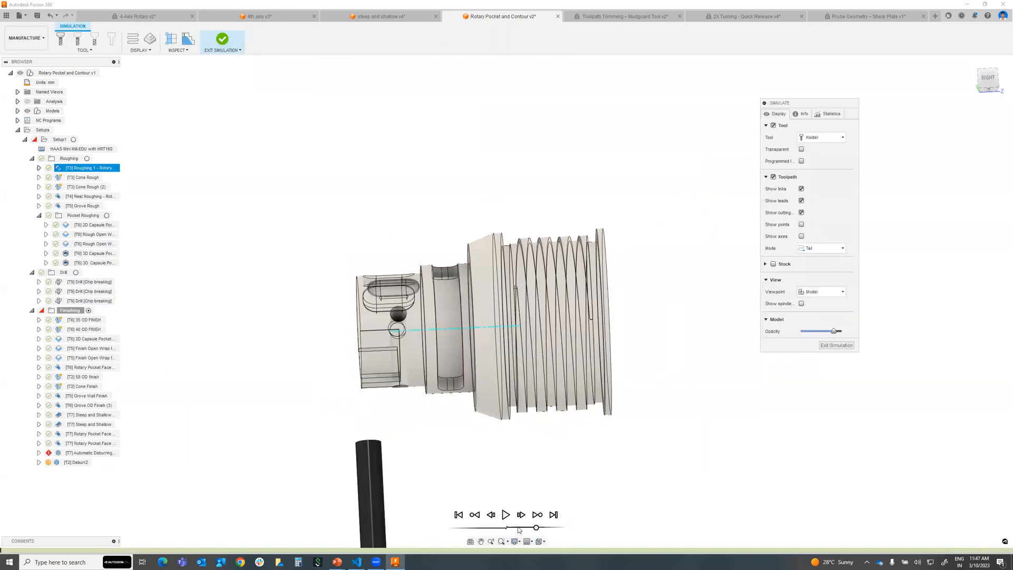
shift+middle_drag(537, 351, 369, 179)
shift+middle_drag(401, 248, 435, 362)
shift+middle_drag(450, 284, 520, 245)
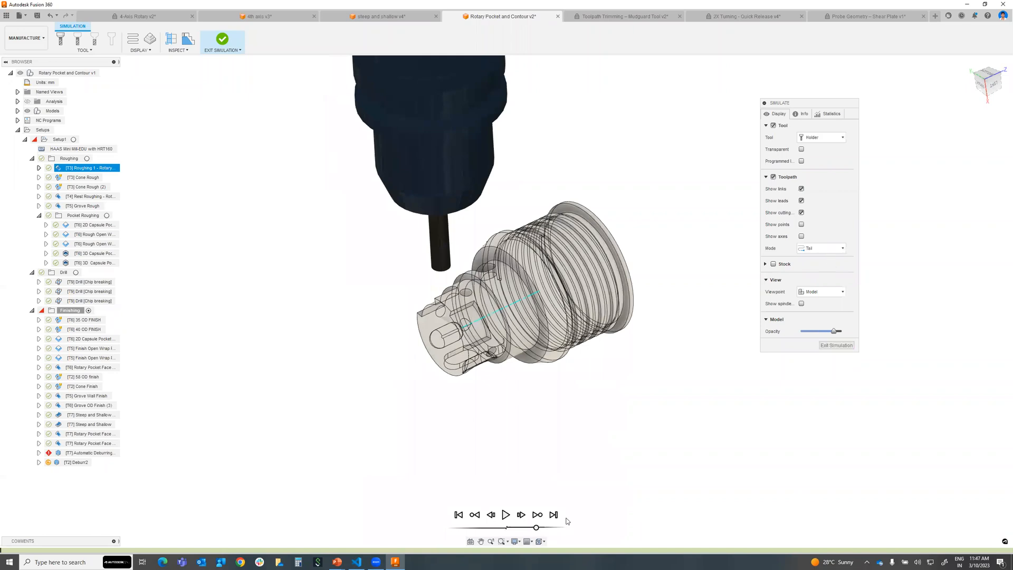
click(506, 515)
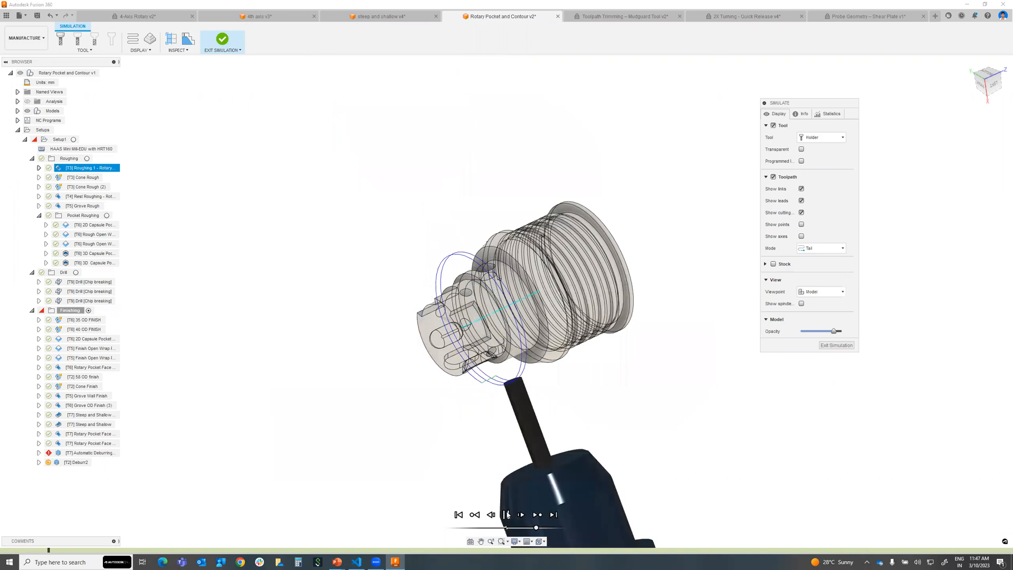
click(777, 266)
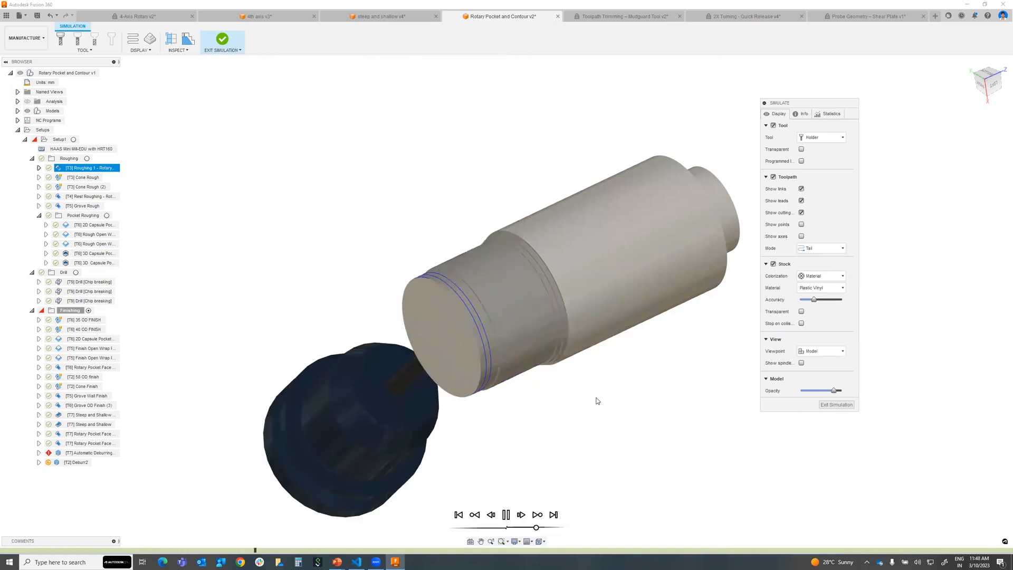
middle_drag(547, 387, 535, 384)
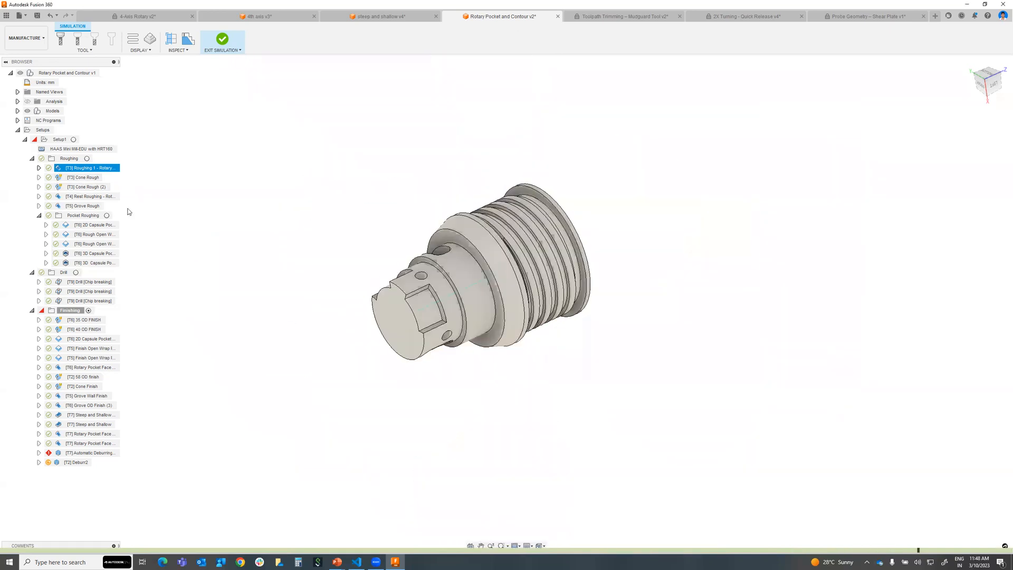
- Close the Roughing 1 Rotary Pocket log, simulate the Cone Rough toolpath and exit the simulation
click(59, 181)
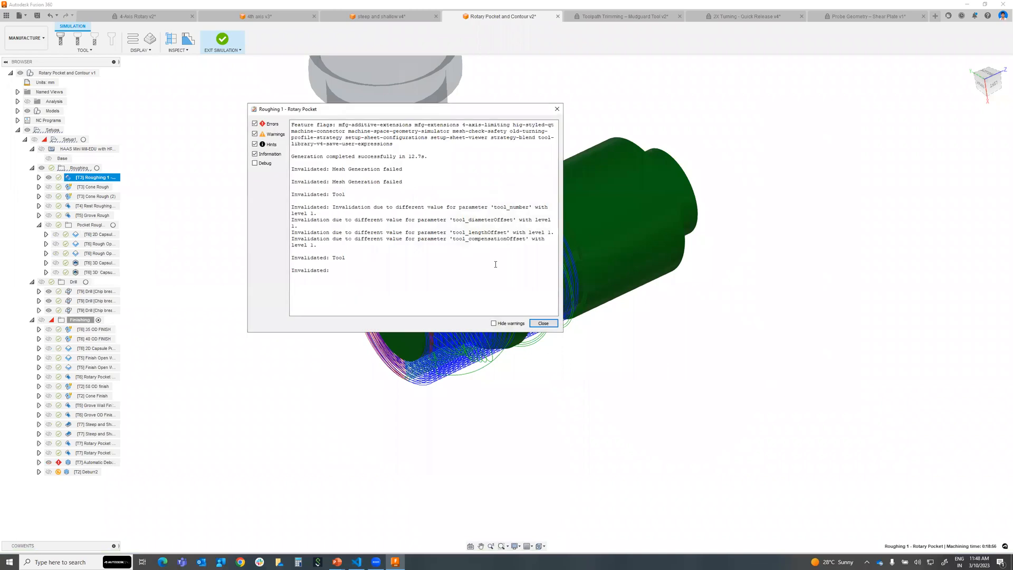
click(557, 109)
ctrl+click(71, 188)
click(72, 189)
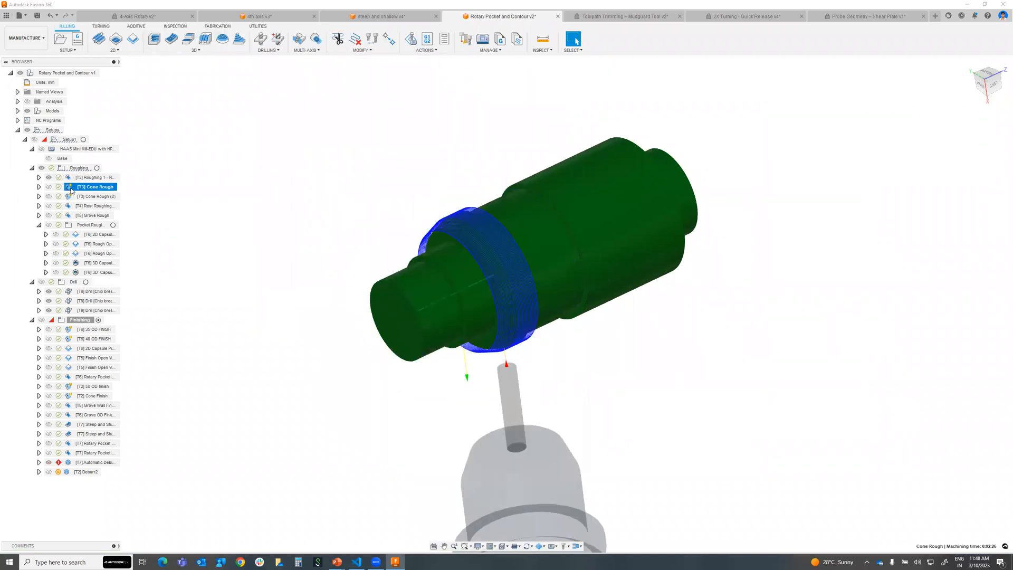
shift+middle_drag(550, 358, 539, 349)
right_click(92, 187)
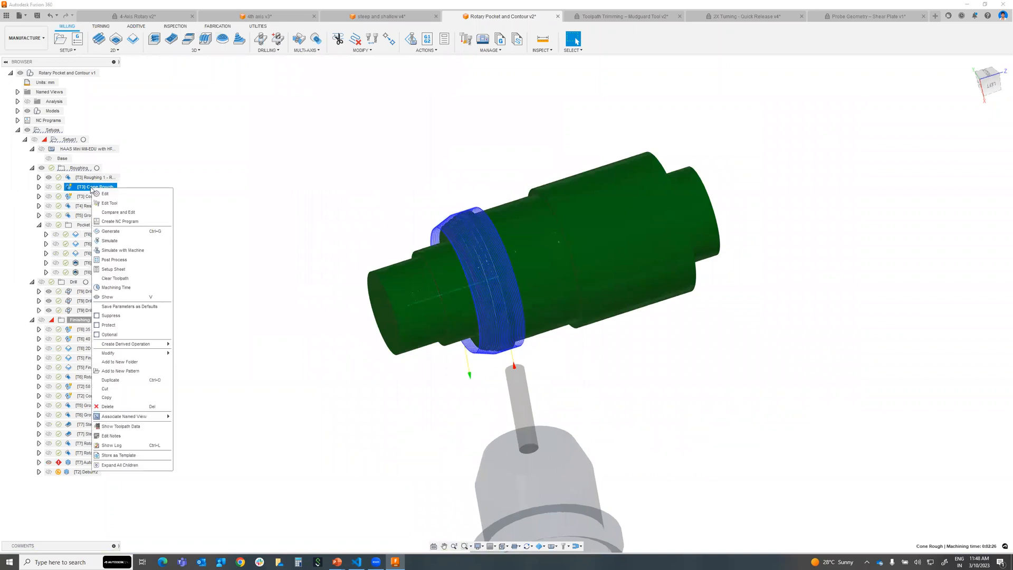
click(113, 241)
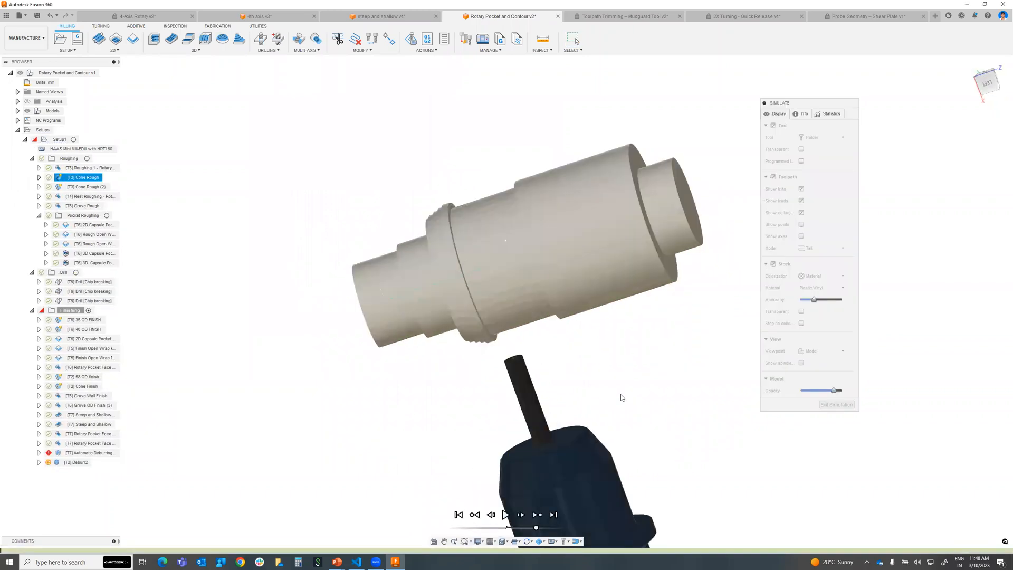
click(505, 515)
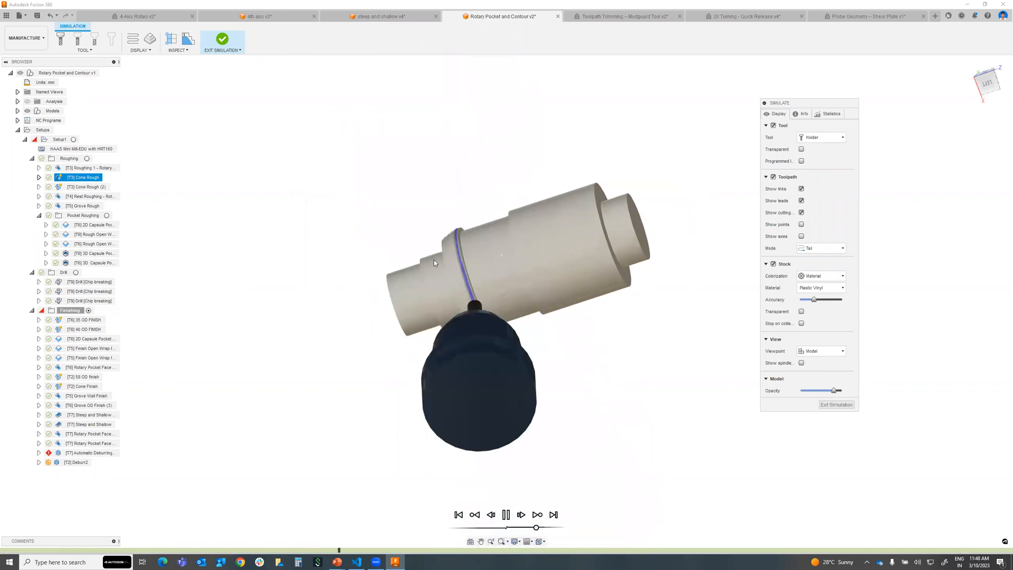
click(830, 406)
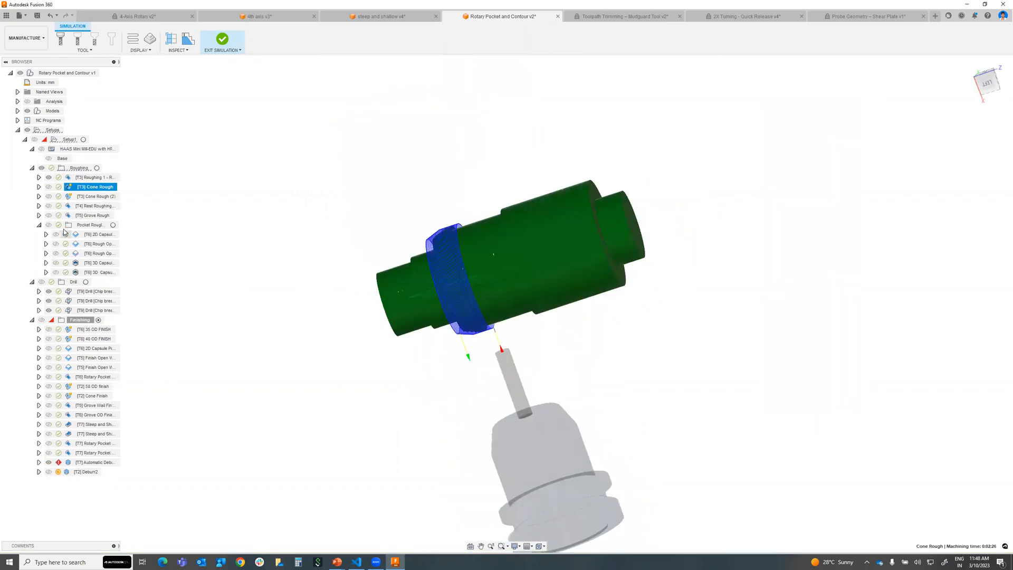
- Simulate the 2D capsule pocket roughing toolpath up close on the part's front end and exit the simulation
click(75, 238)
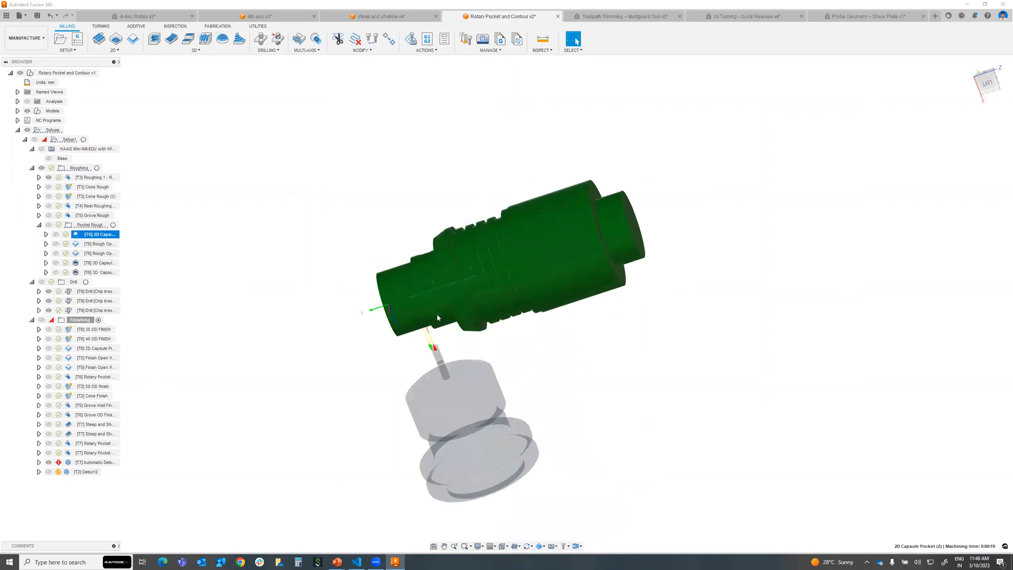
shift+middle_drag(464, 125, 439, 145)
scroll(410, 259, up, 5)
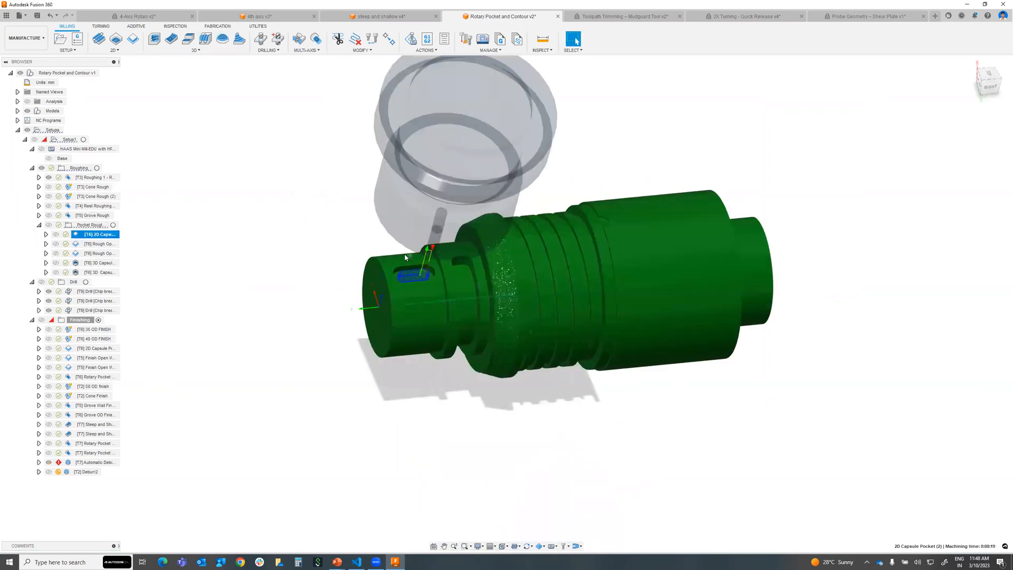
scroll(399, 272, up, 2)
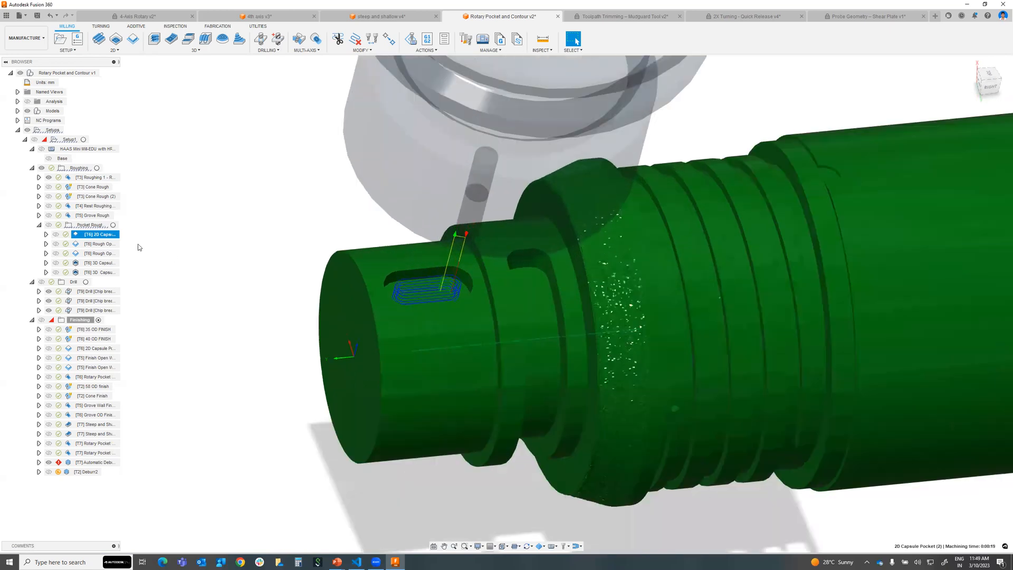
right_click(102, 236)
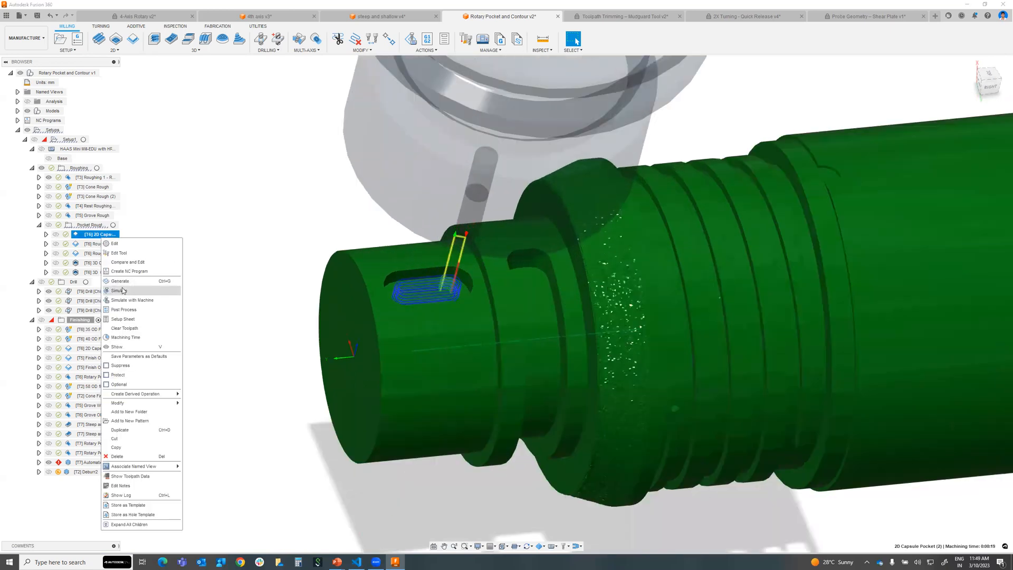
click(135, 282)
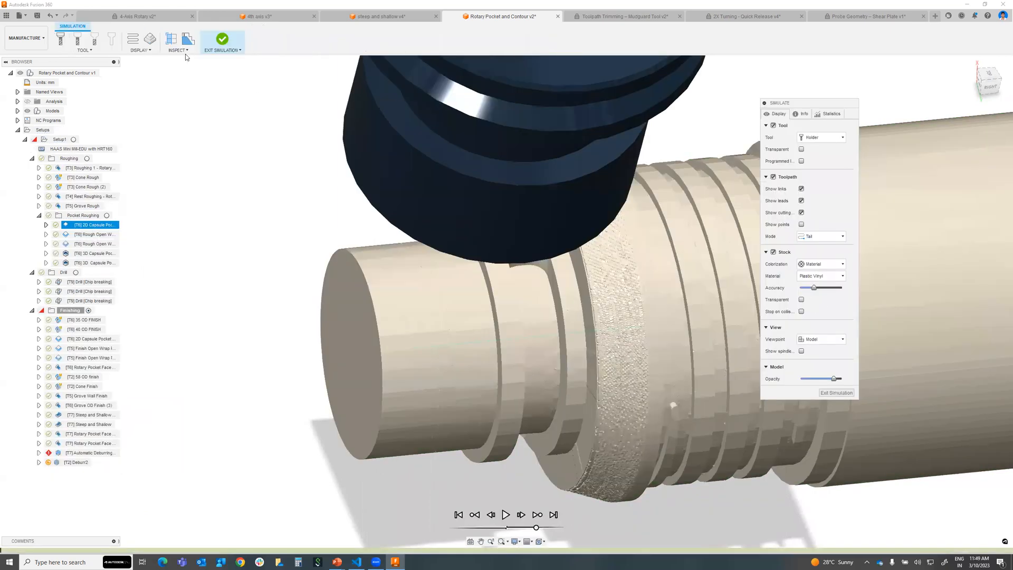
click(506, 515)
shift+middle_drag(505, 332, 446, 262)
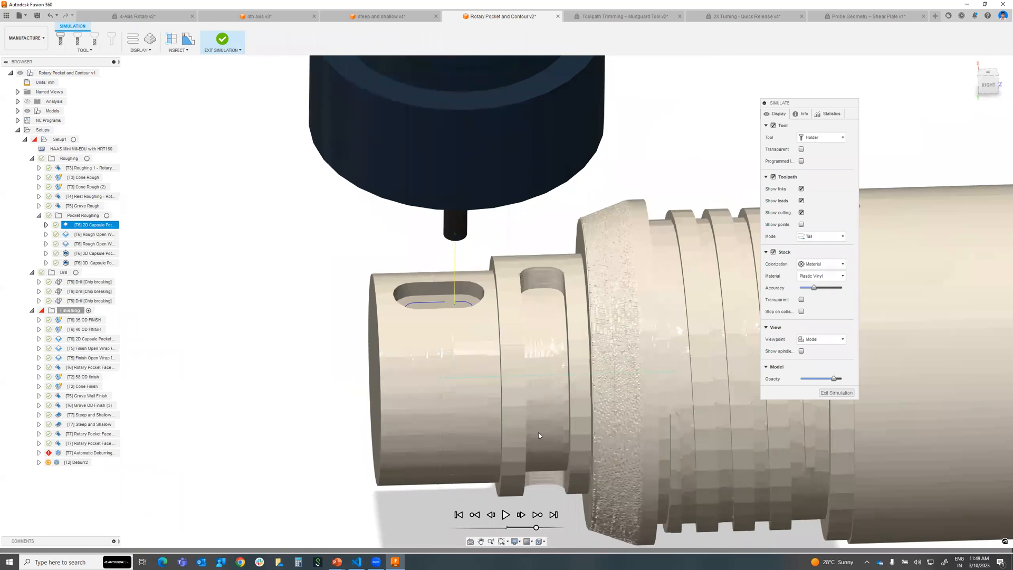
scroll(531, 353, up, 2)
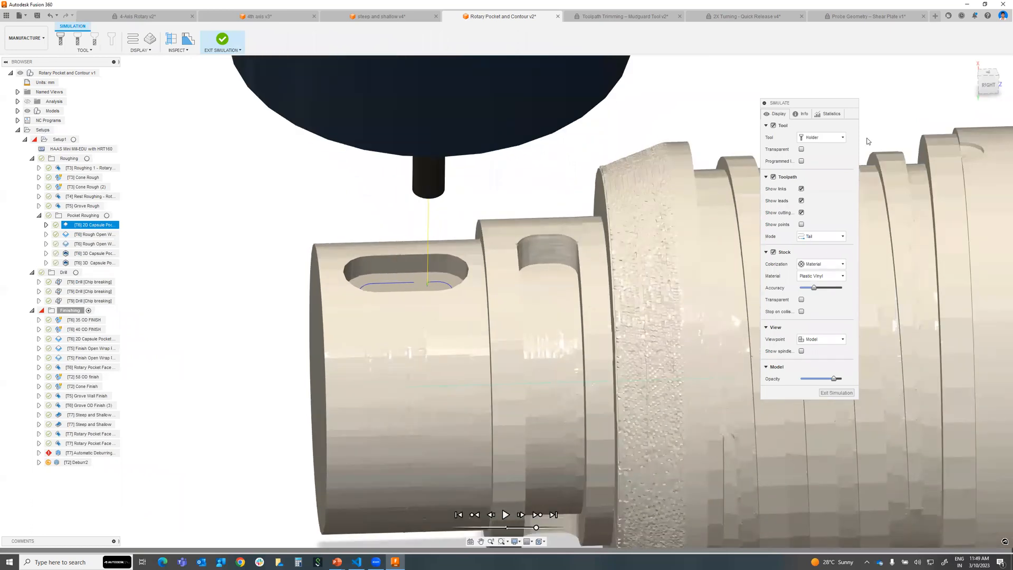
click(836, 394)
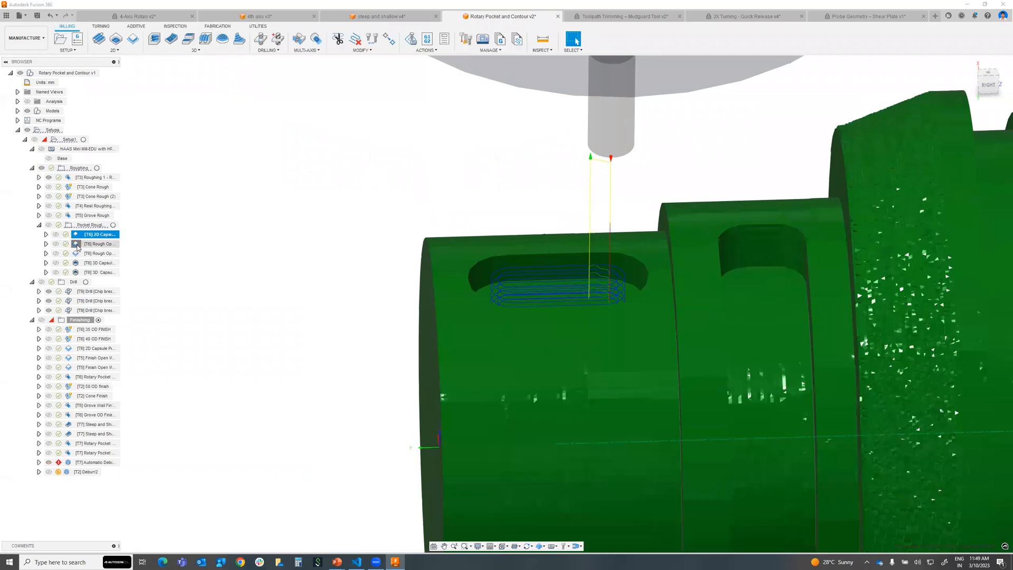
- Examine the Rough Open Wrap Pocket 1 toolpath on the part's front end
click(77, 245)
scroll(643, 331, down, 4)
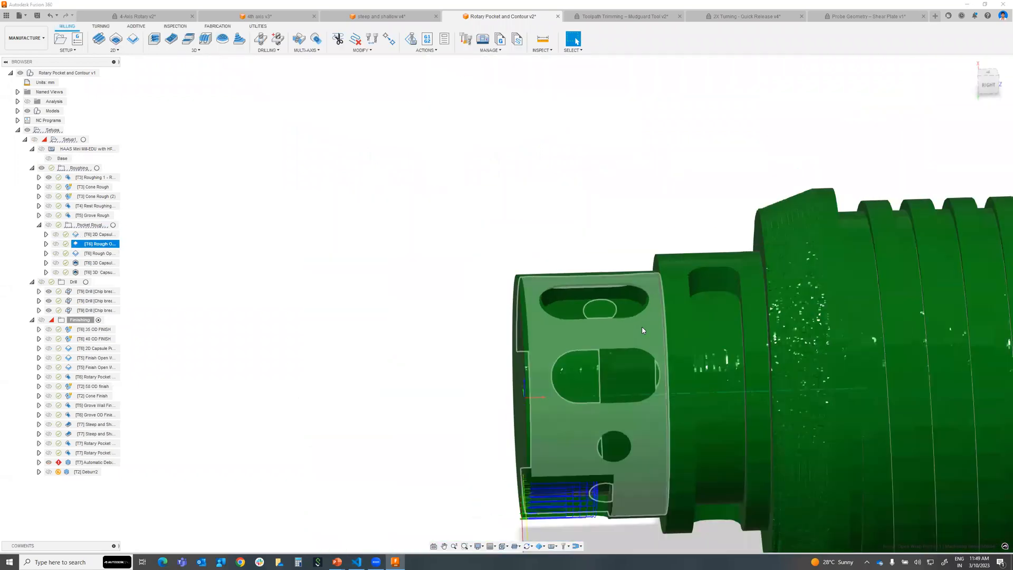
middle_drag(459, 297, 411, 277)
scroll(411, 277, up, 2)
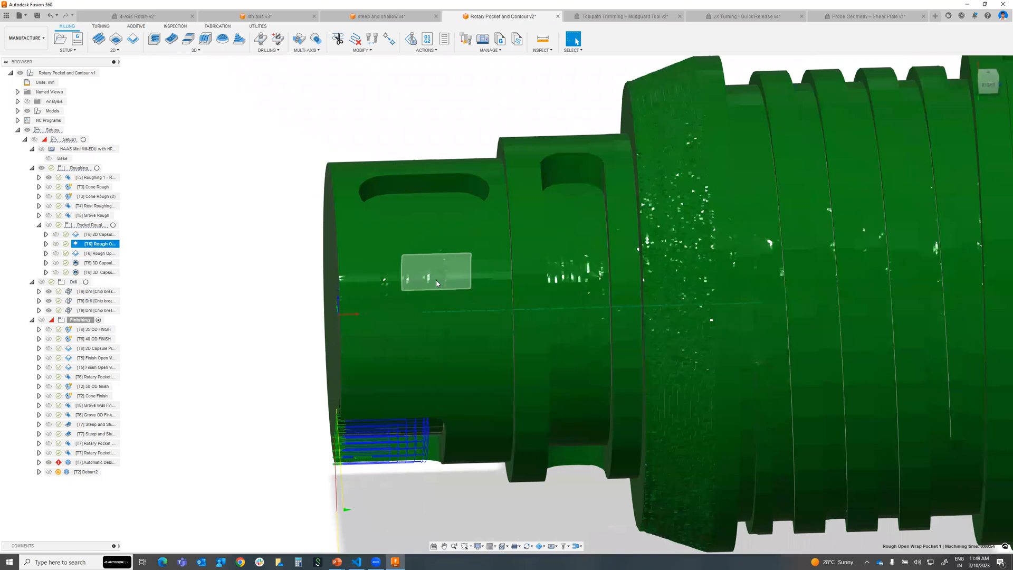
scroll(614, 300, down, 3)
middle_drag(640, 306, 454, 264)
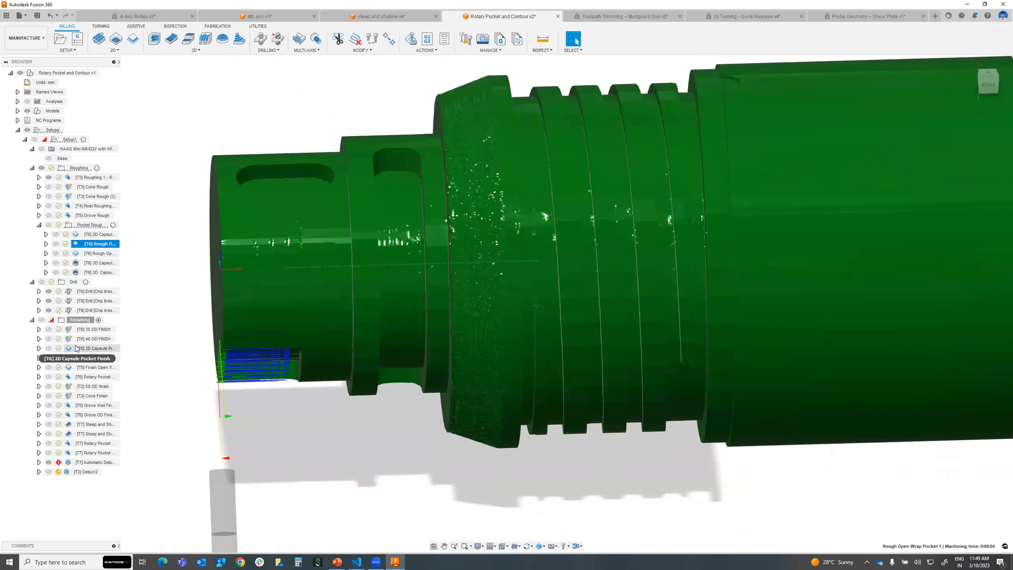
- Examine the 40 OD Finish, Finish Open Wrap Pocket 1 and Rotary Pocket Face finish (3) toolpaths in the Finishing folder
click(71, 341)
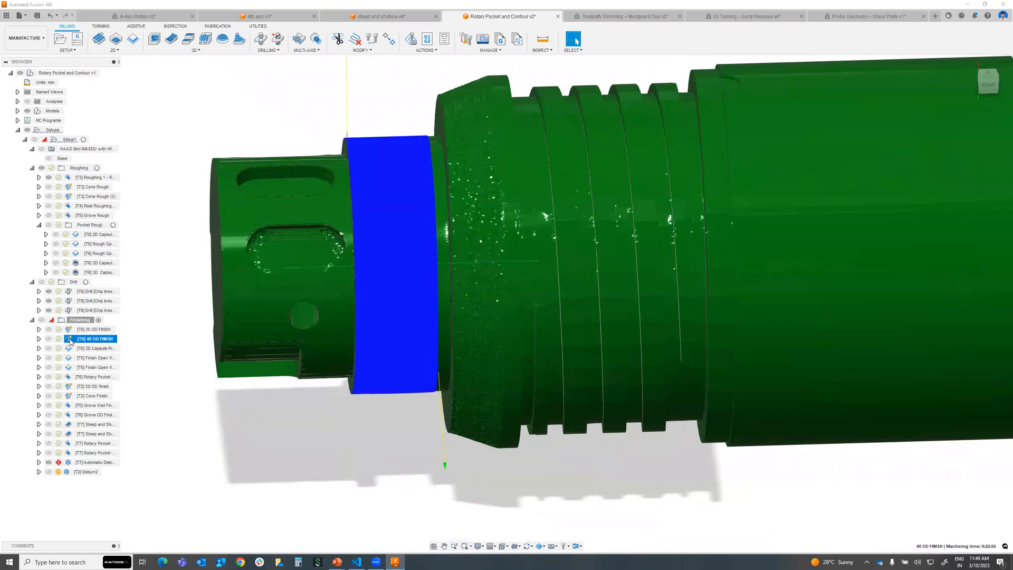
click(70, 360)
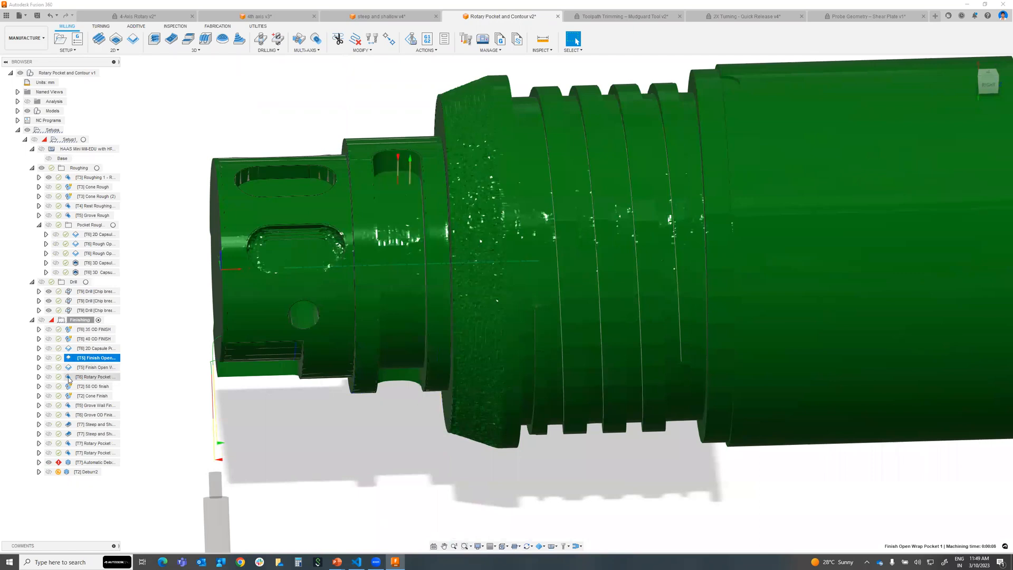
click(69, 377)
shift+middle_drag(407, 298, 380, 194)
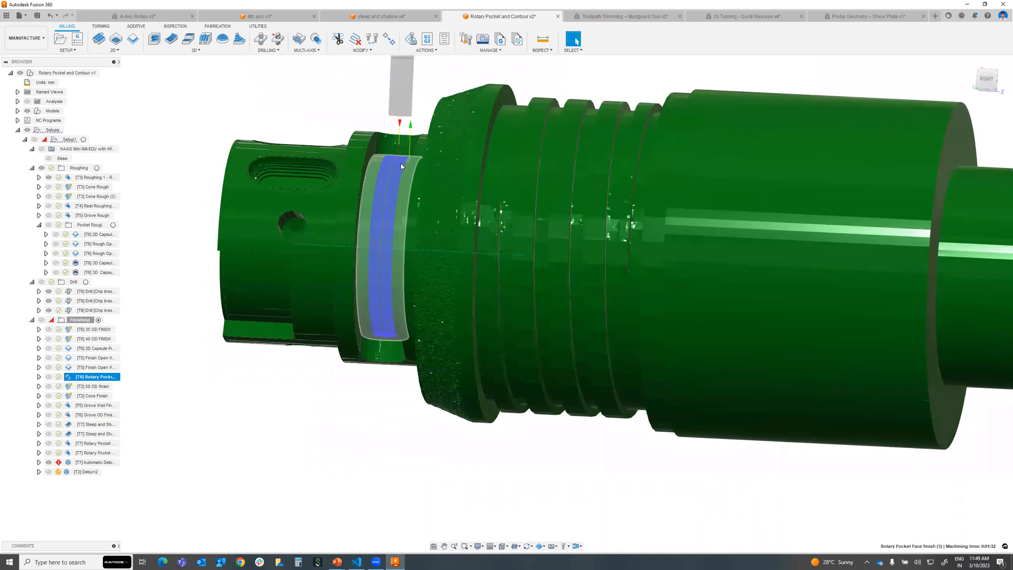
right_click(102, 377)
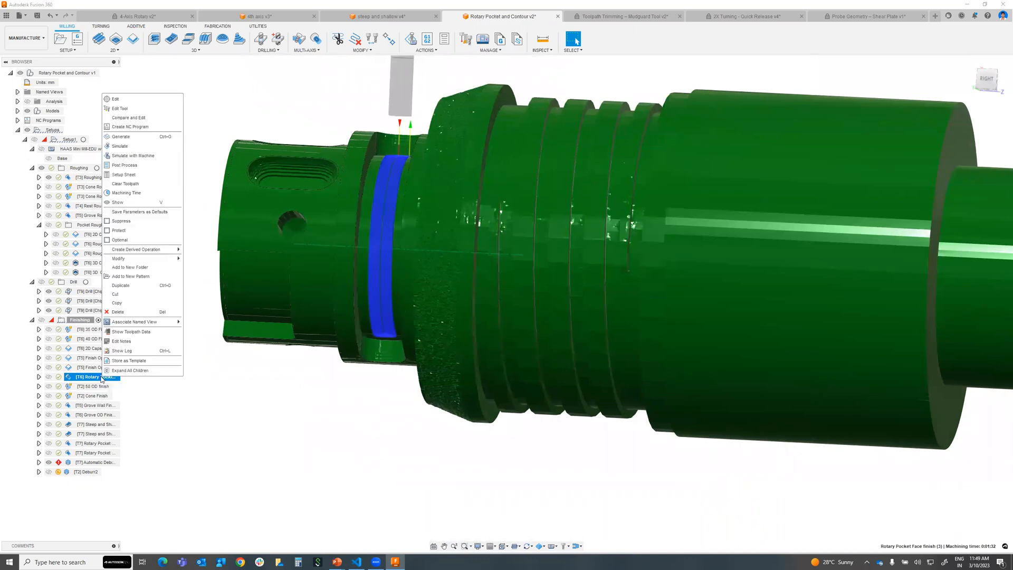
click(121, 137)
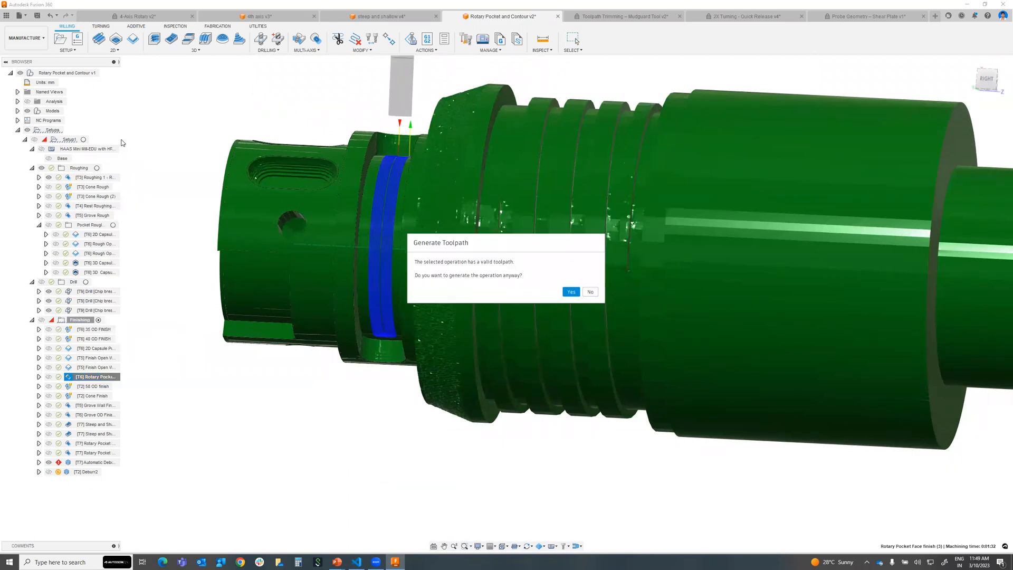
click(590, 292)
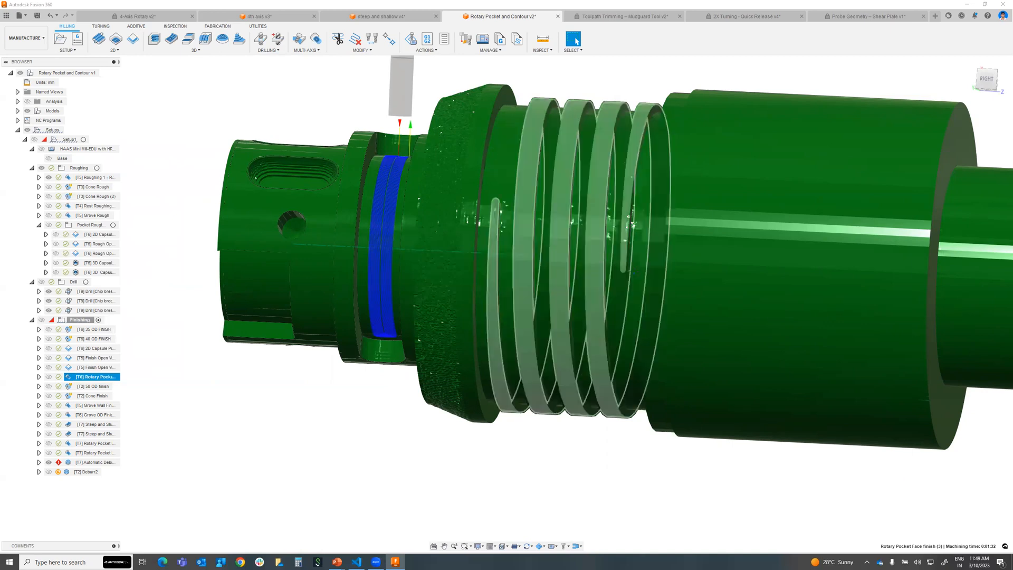
- Deselect the rotary pocket finishing operation and list the available 3D machining strategies, including Deburr
shift+middle_drag(632, 225, 644, 260)
key(Escape)
shift+middle_drag(570, 202, 502, 190)
click(199, 50)
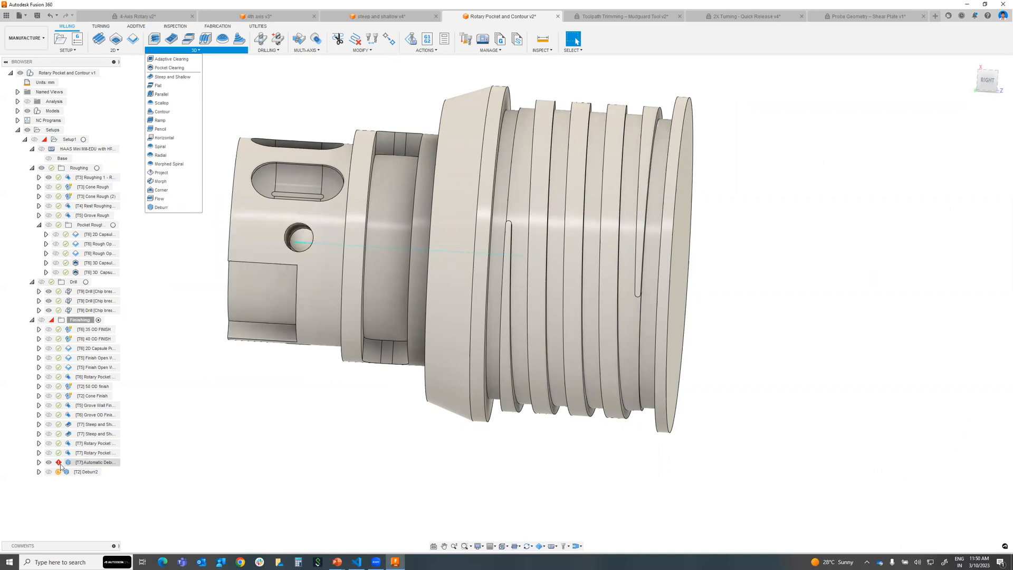
- Simulate the Automatic Deburring1 (4) toolpath, inspect the deburred pocket, hole and groove edges, and exit the simulation
click(79, 462)
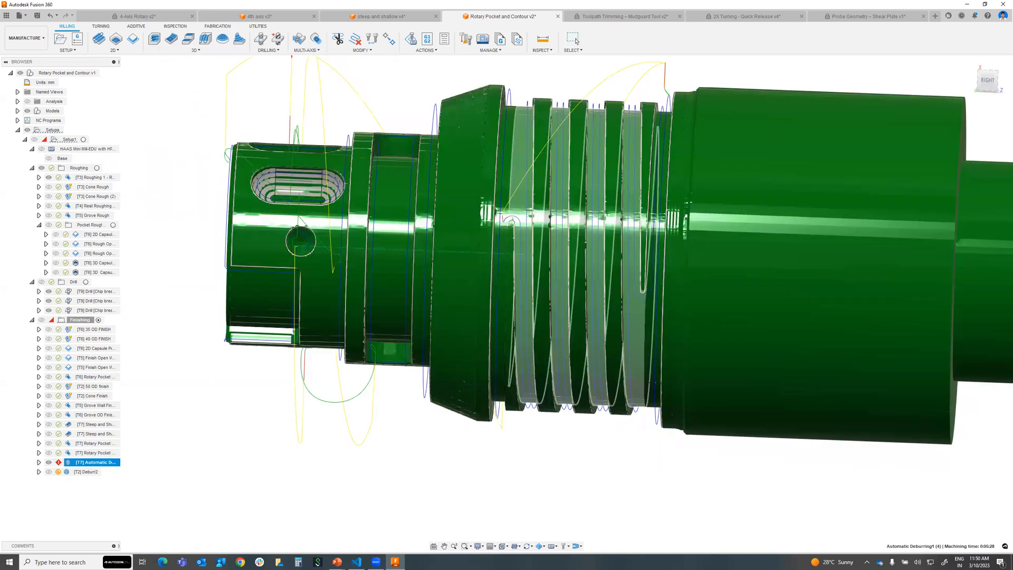
shift+middle_drag(655, 382, 668, 369)
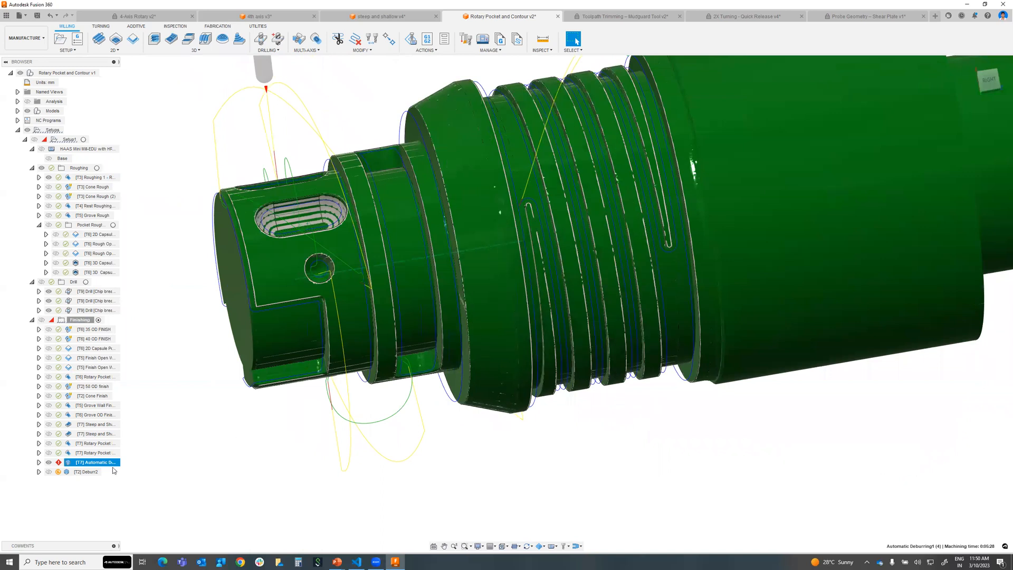
right_click(108, 461)
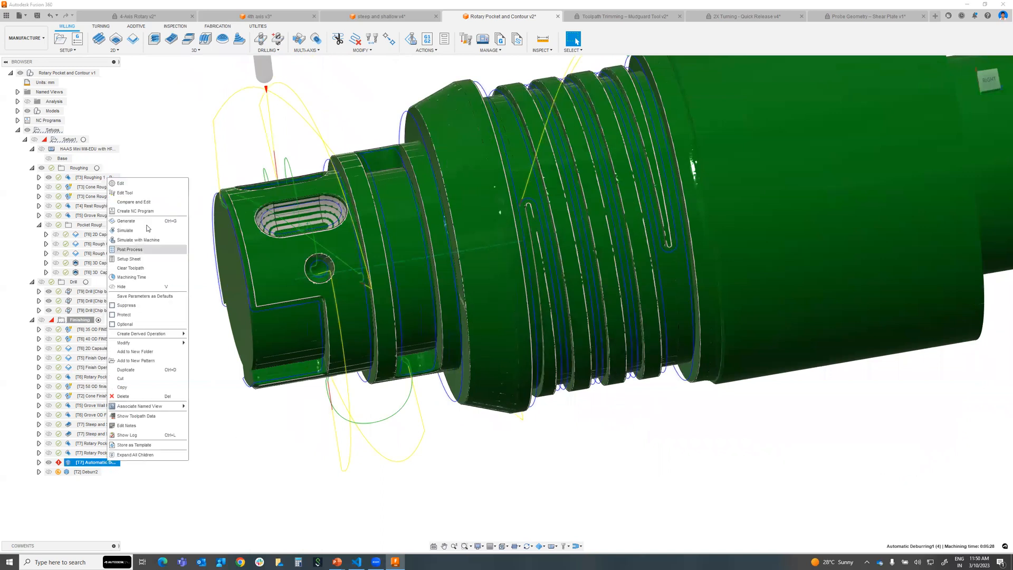
click(124, 231)
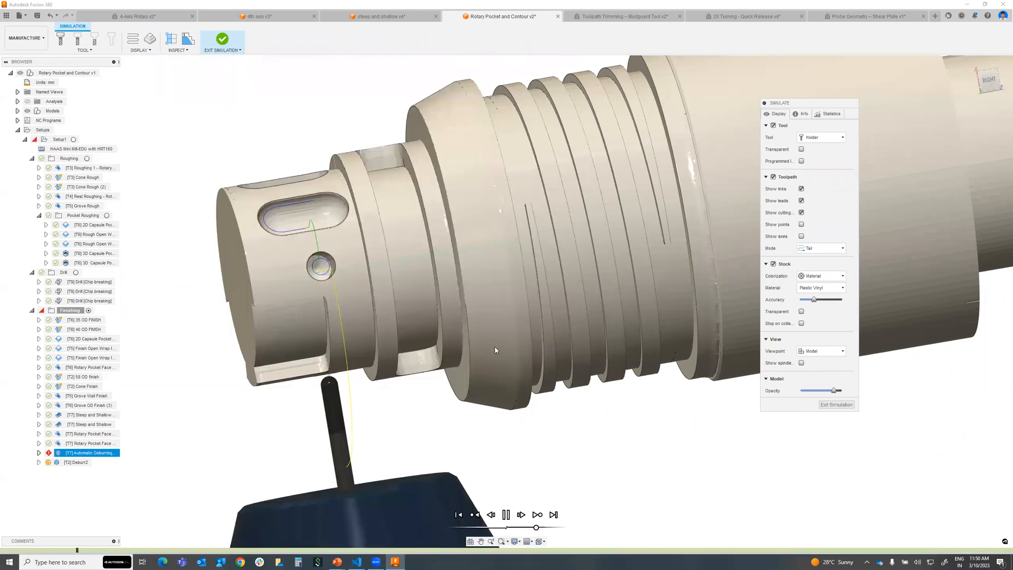
scroll(384, 205, up, 3)
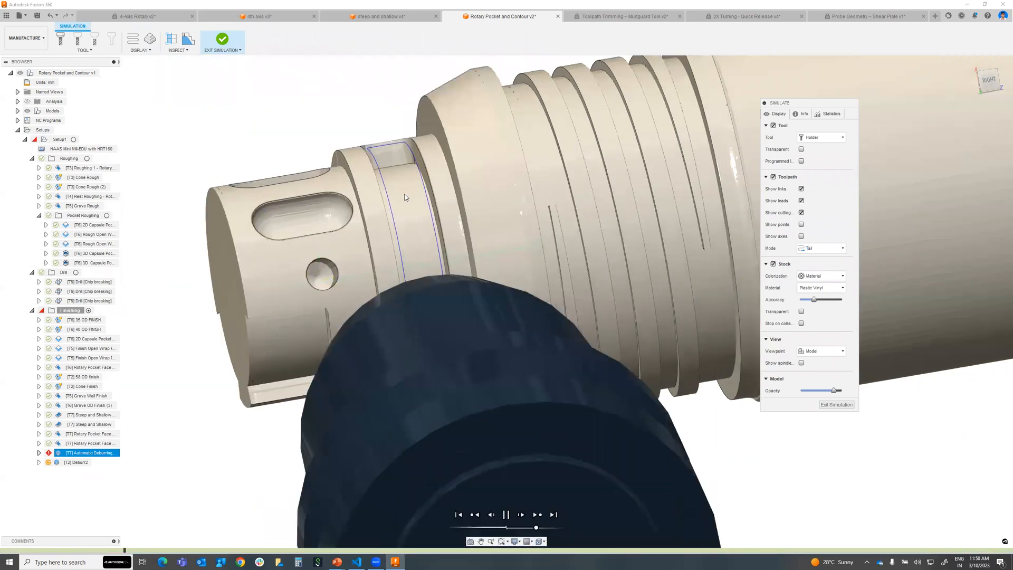
scroll(411, 186, up, 2)
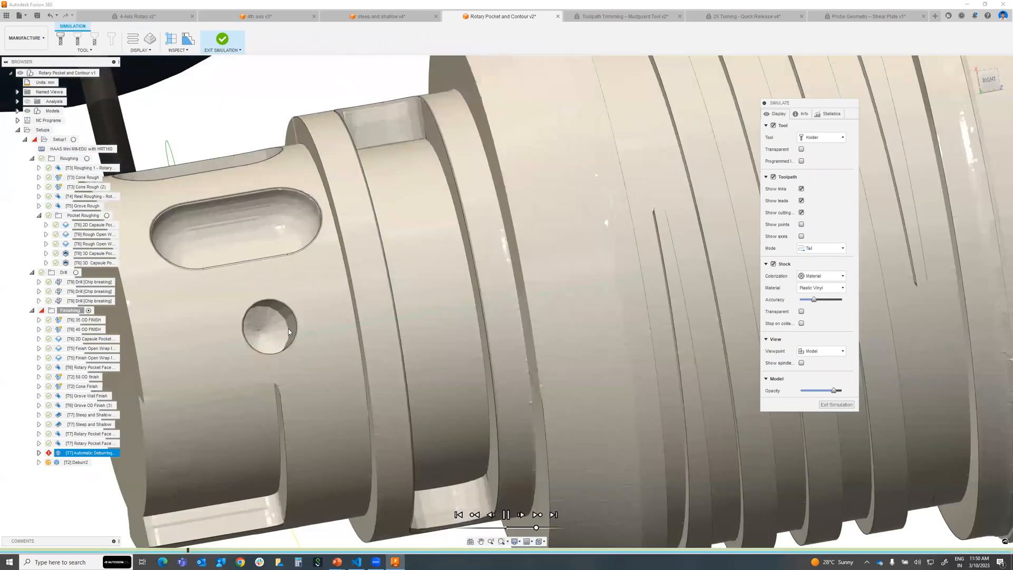
scroll(491, 322, down, 5)
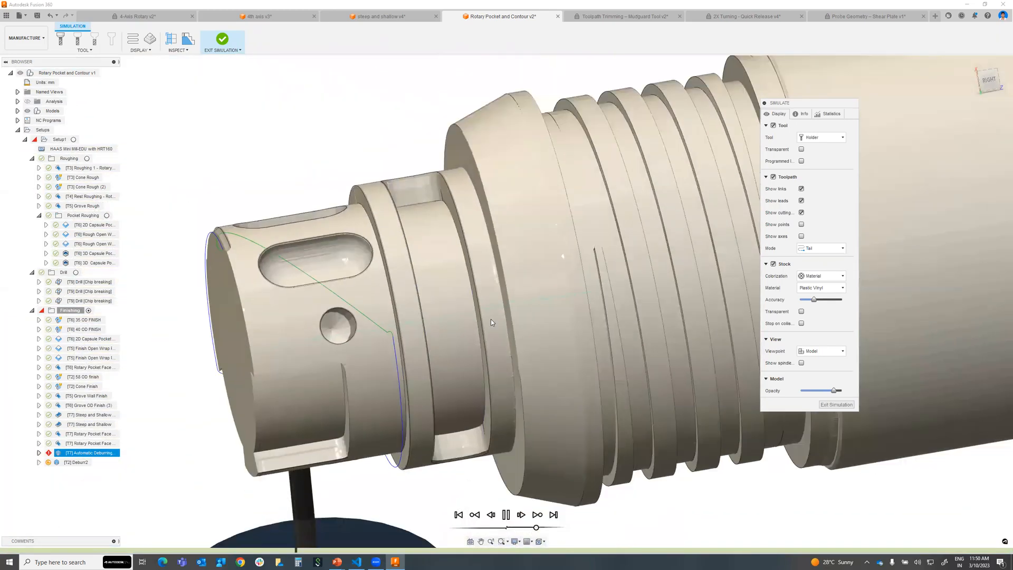
middle_drag(519, 336, 398, 322)
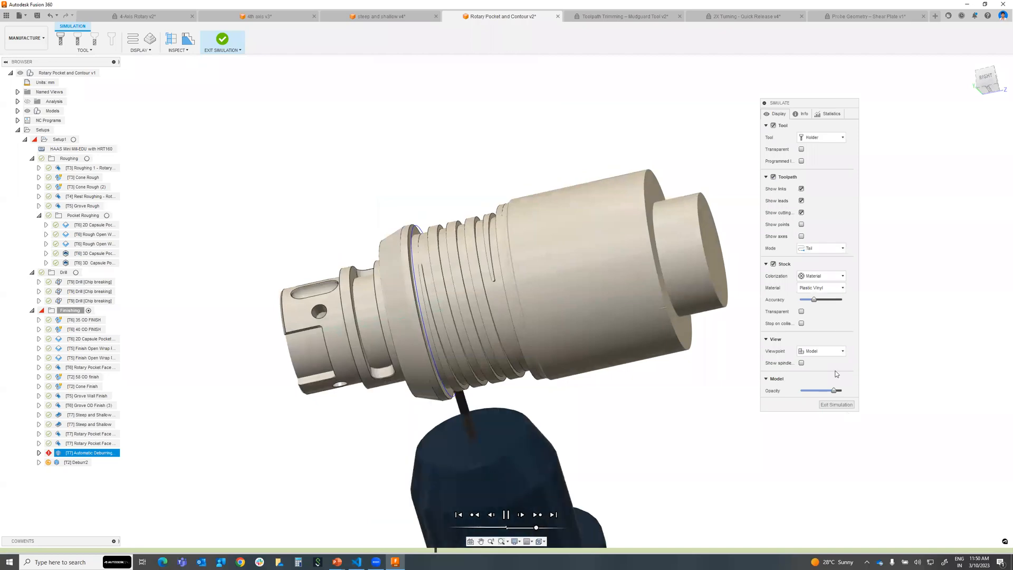
click(831, 406)
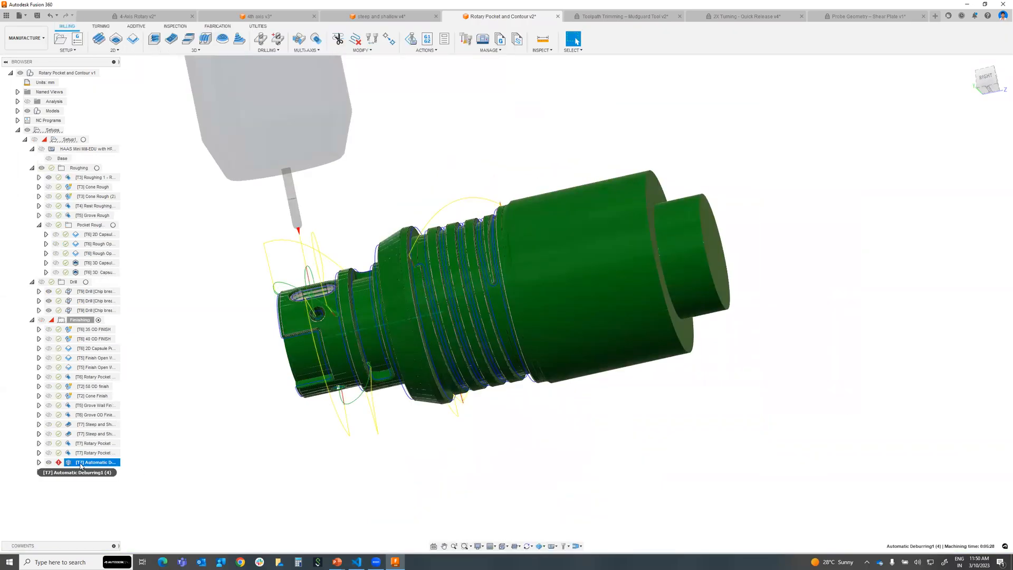
- Review the automatic deburring operation's edge exclusion and avoid-surface settings, cancel the edit and reselect the operation
double_click(69, 464)
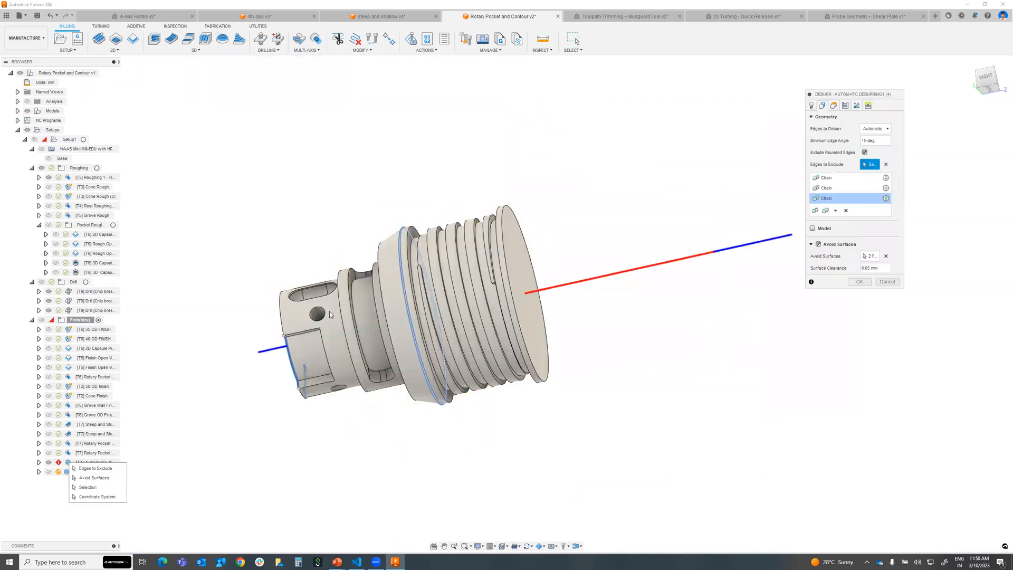
click(886, 282)
click(101, 462)
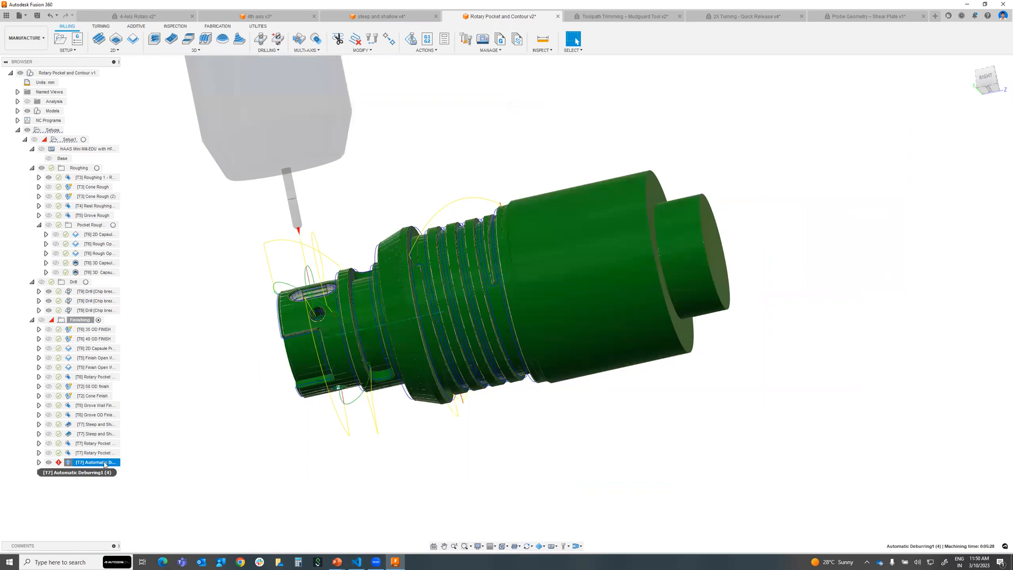
- Simulate the Automatic Deburring1 (4) operation, set the viewpoint to Tool and show the spindle direction
right_click(102, 465)
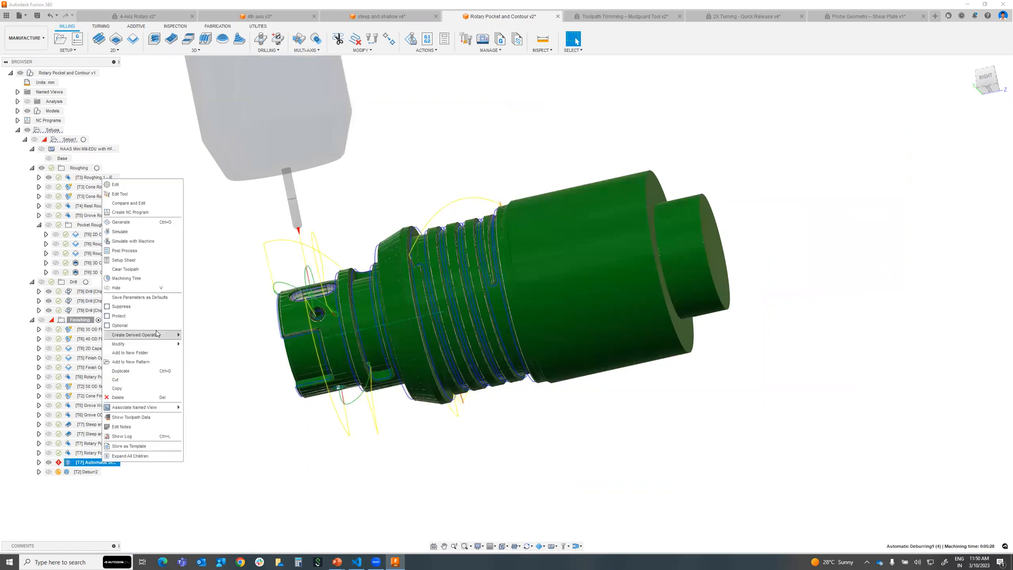
click(120, 232)
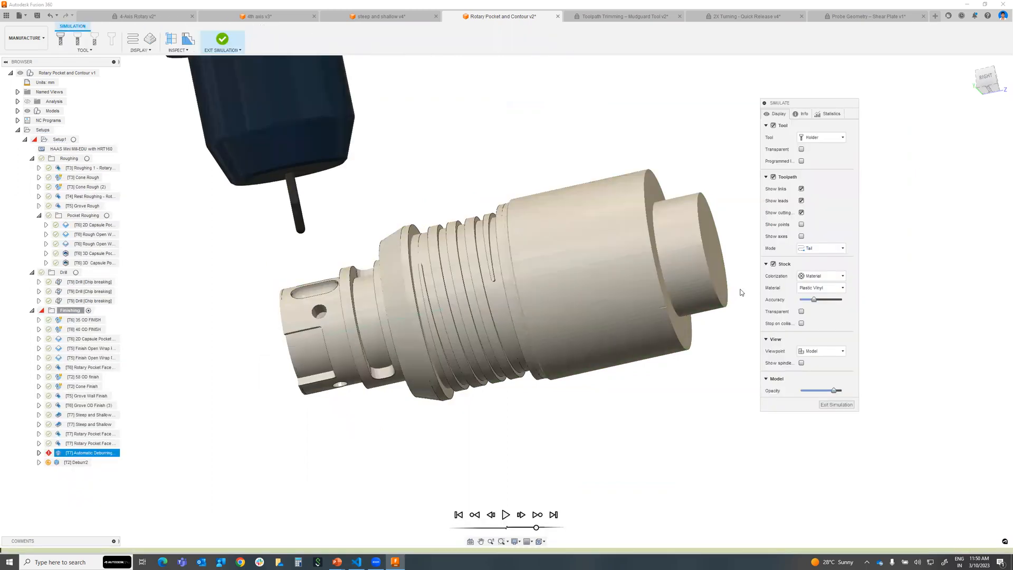
click(802, 114)
click(776, 114)
click(822, 351)
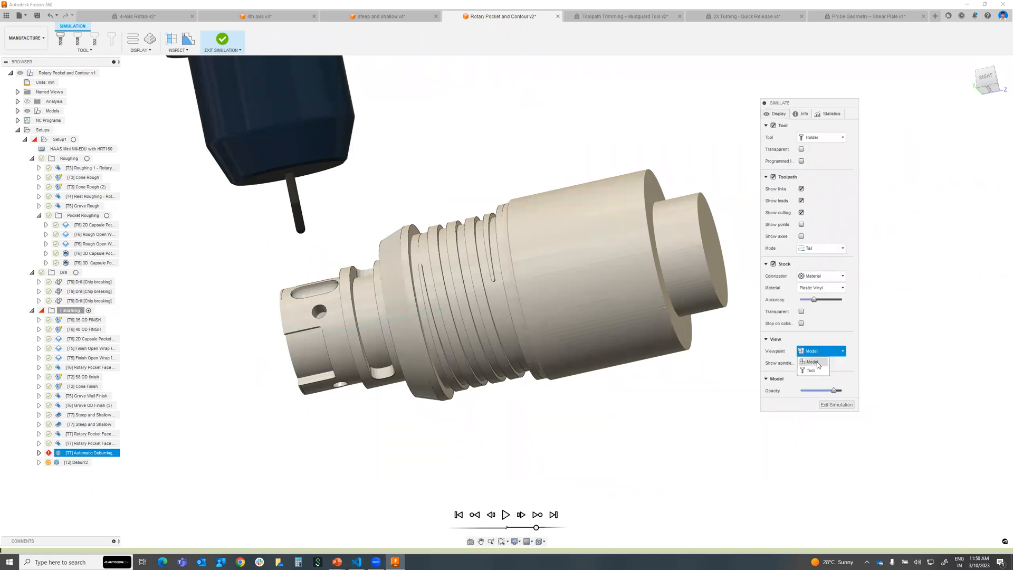
click(811, 371)
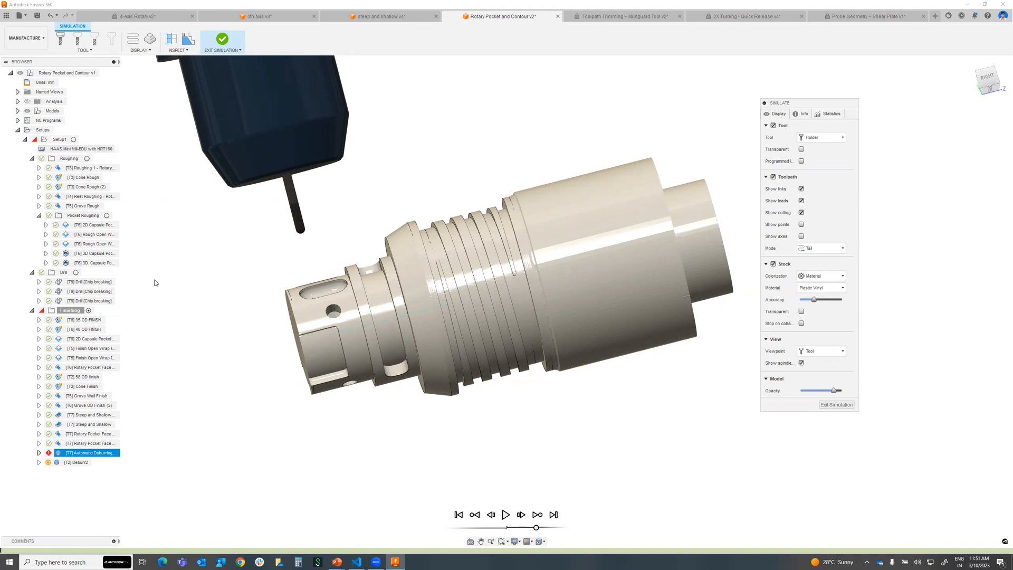
- Toggle the tool display off and on with Holder as its mode, hide the toolpath and exit the simulation
click(774, 125)
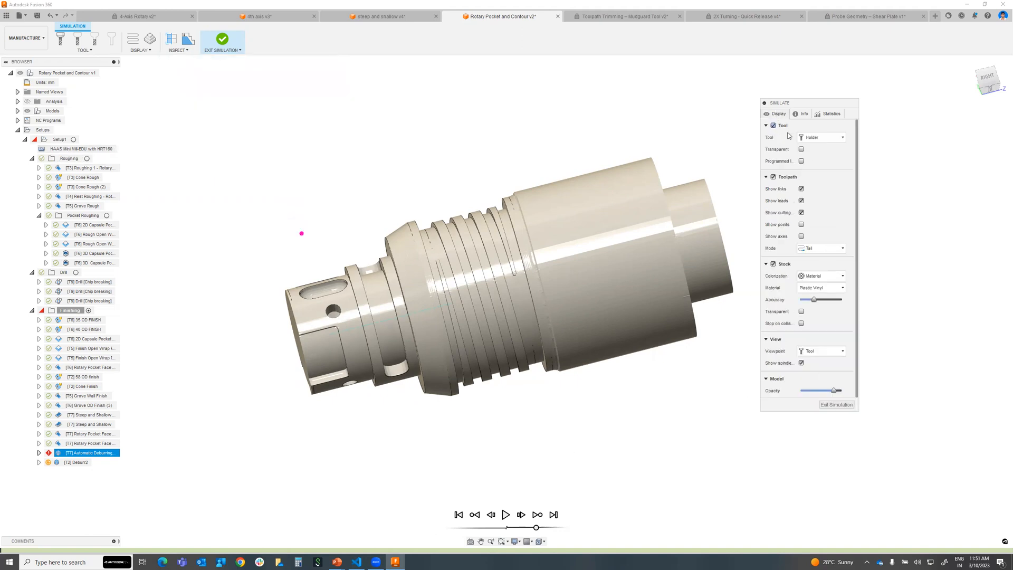
click(821, 138)
click(814, 165)
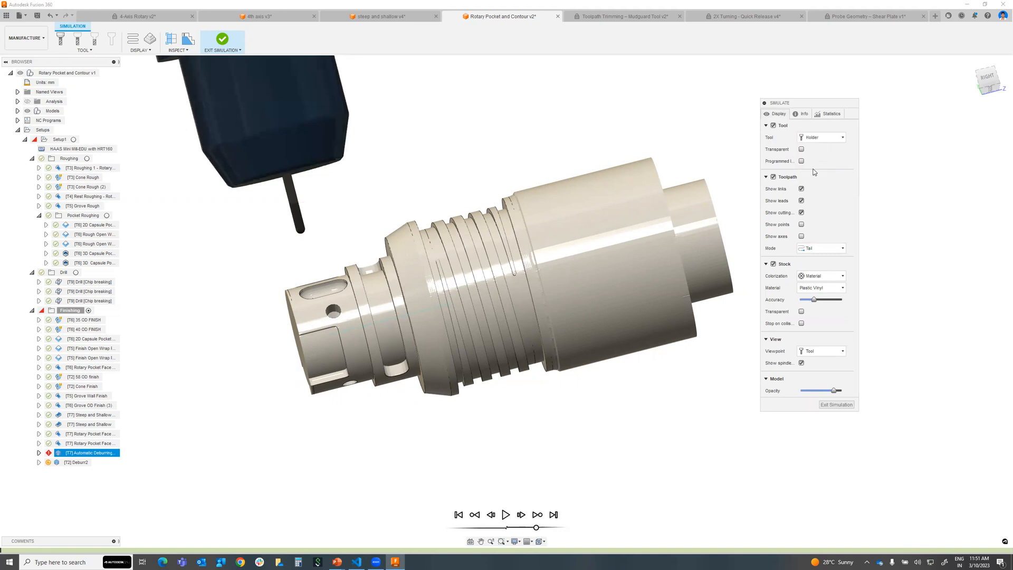
click(776, 179)
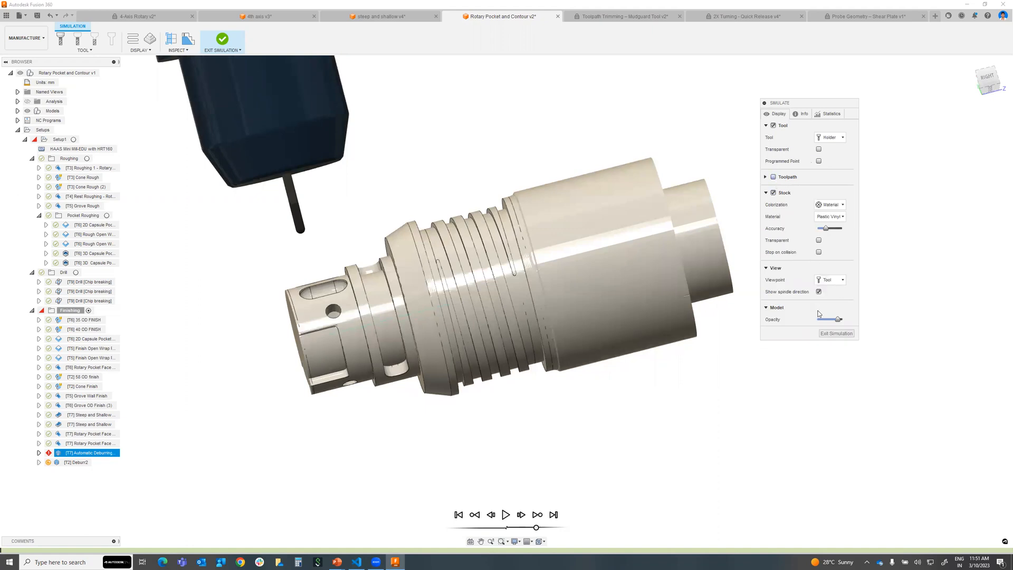
click(841, 281)
click(799, 325)
click(826, 334)
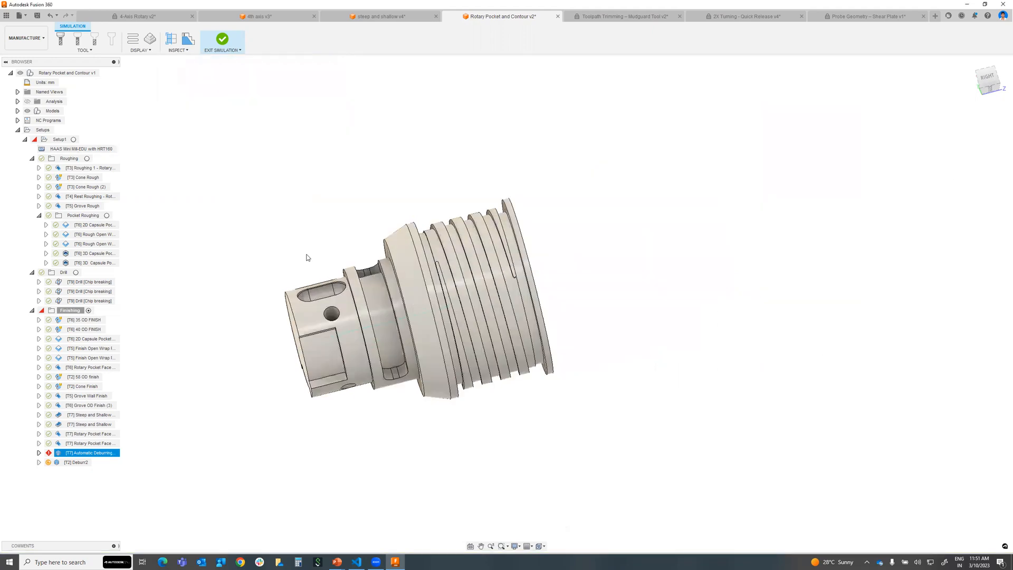
- Review the Deburr2 operation's tool, excluded edges and available machining types, check its toolpath status and cancel the edit
double_click(67, 471)
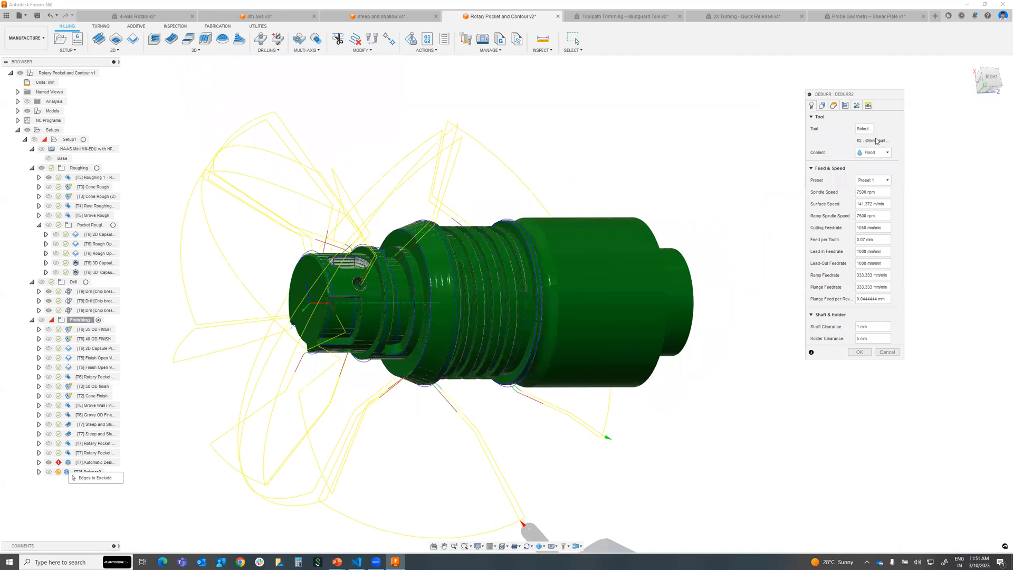
click(822, 106)
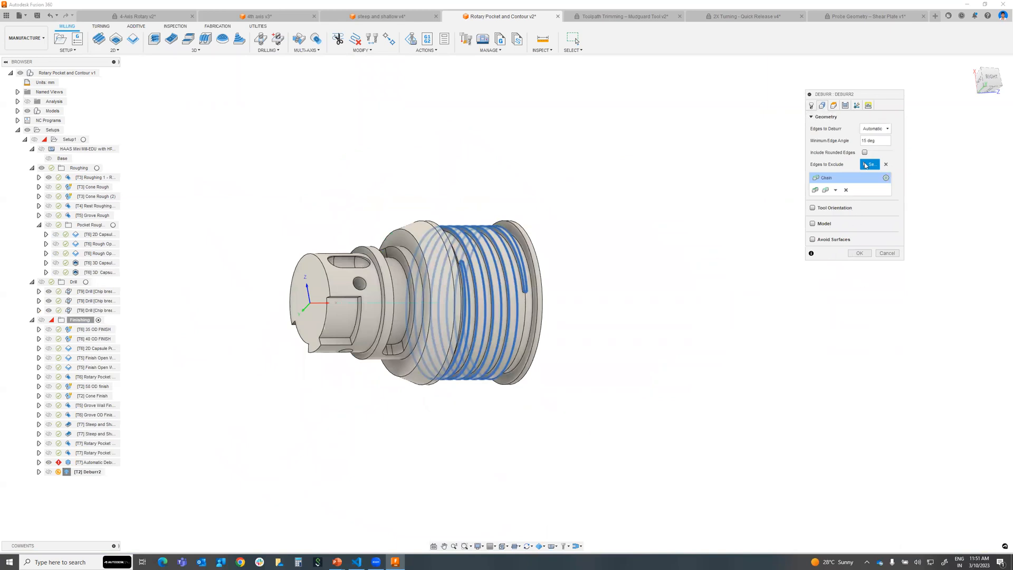
click(858, 107)
click(881, 128)
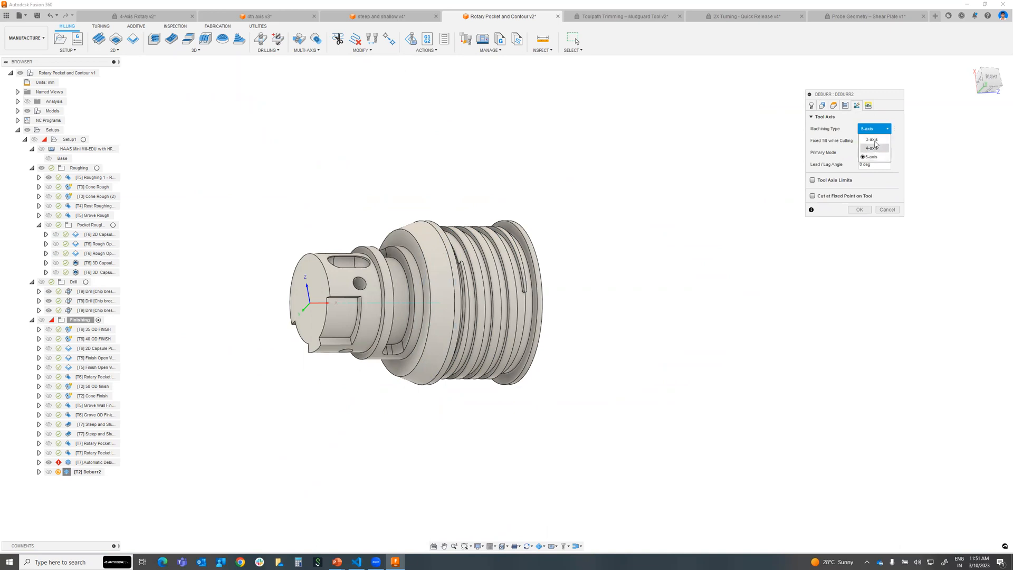
click(884, 113)
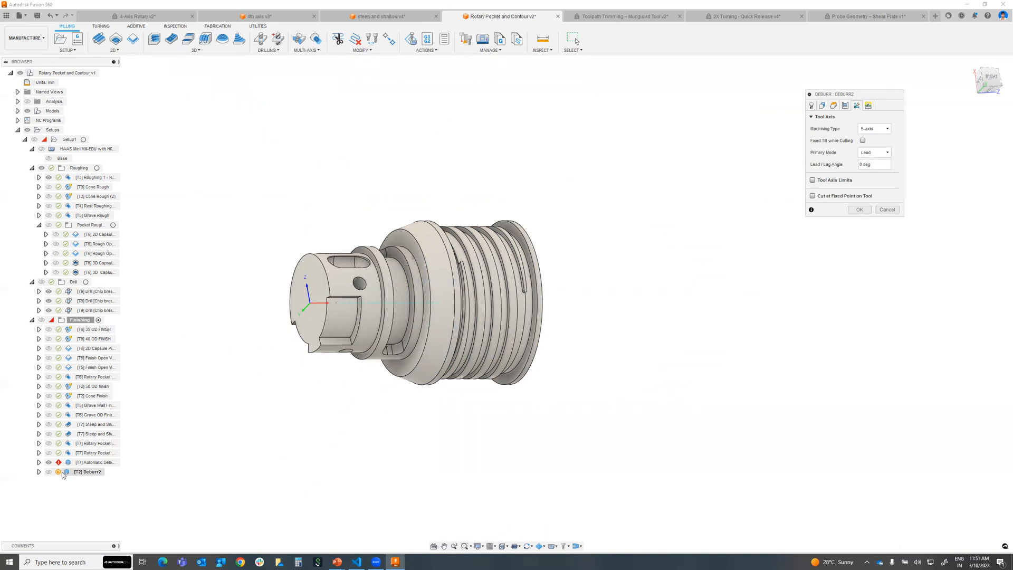
mouse_move(64, 476)
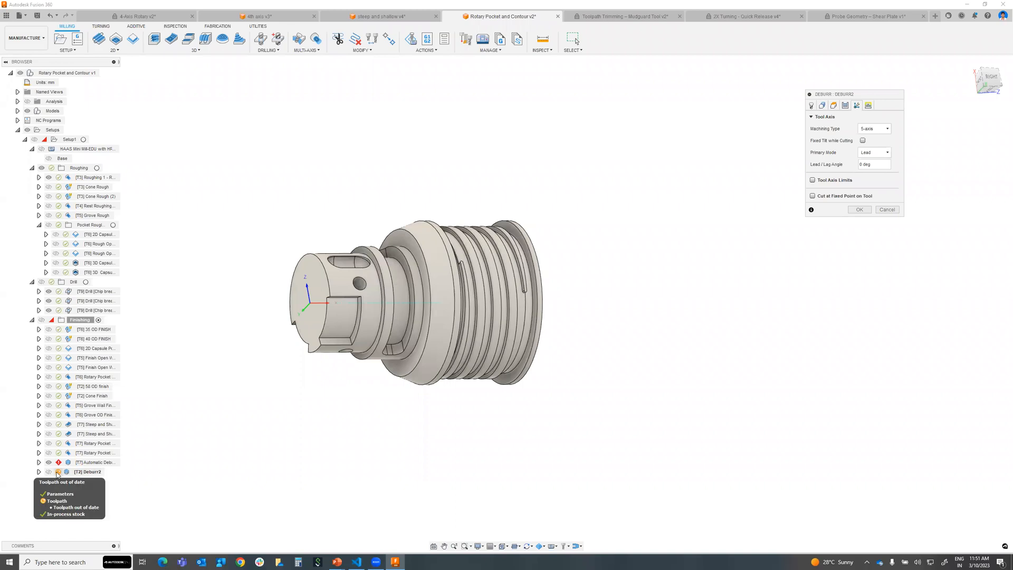
shift+middle_drag(968, 239, 958, 250)
click(887, 209)
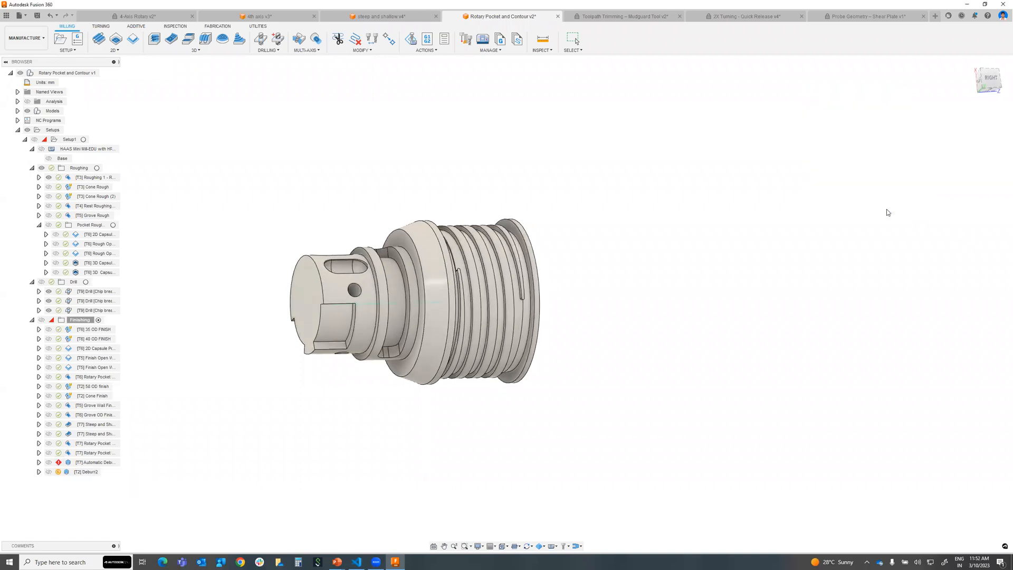
- Start a simulation with machine for the Automatic Deburring1 (4) operation and bring the whole part and tool holder into view
click(71, 465)
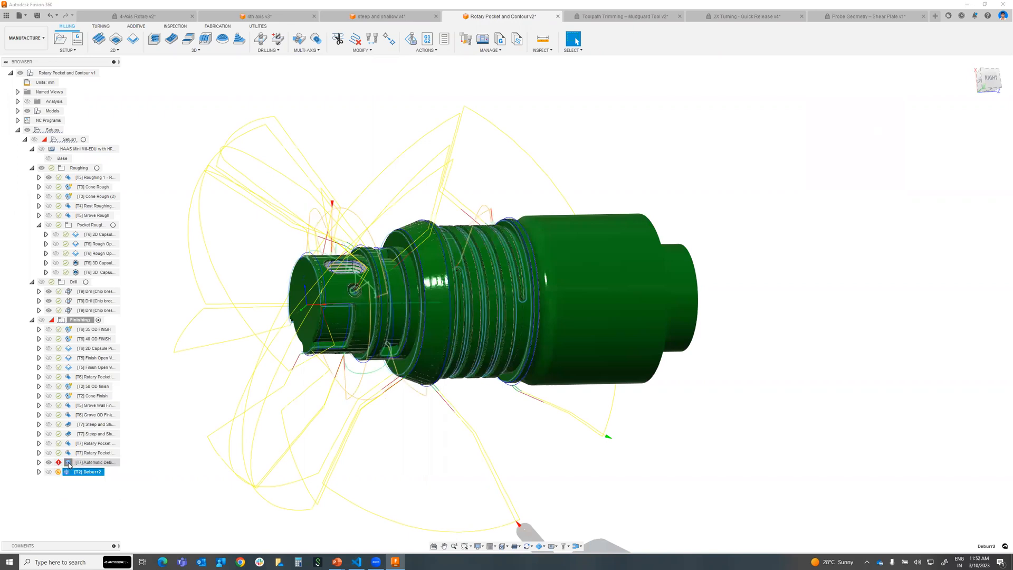
click(574, 39)
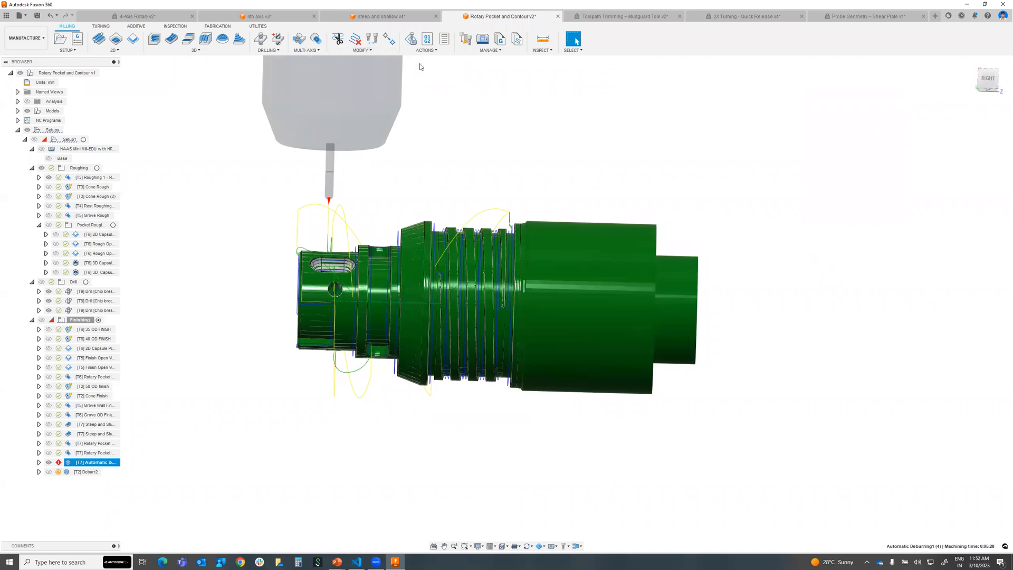
click(437, 51)
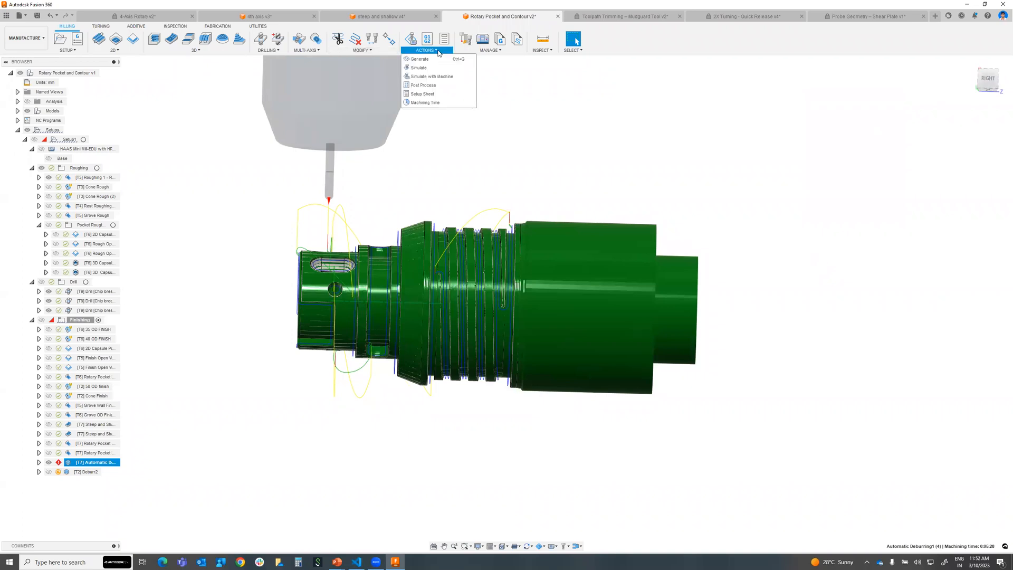
click(435, 79)
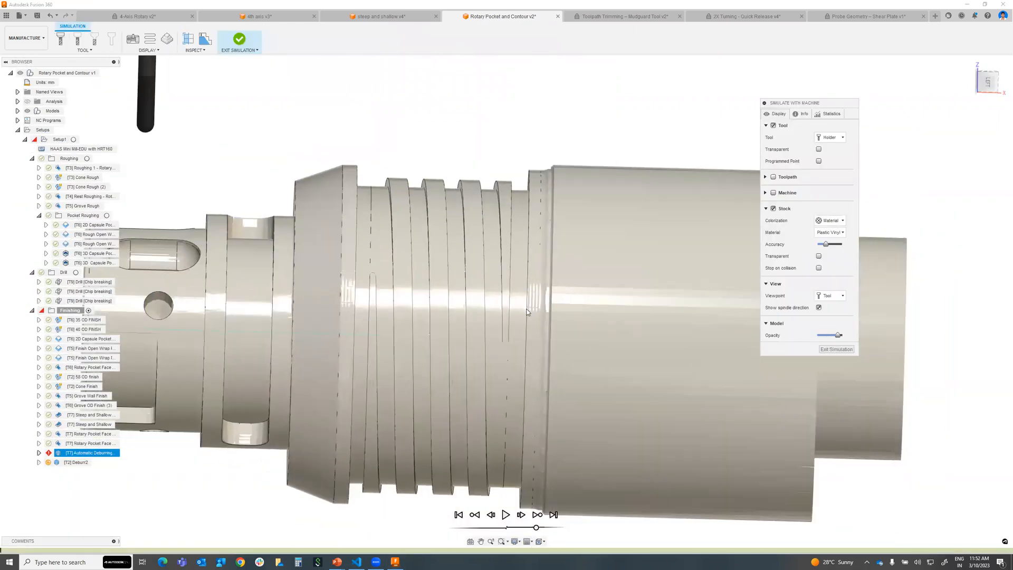
scroll(526, 311, down, 6)
shift+middle_drag(527, 312, 526, 313)
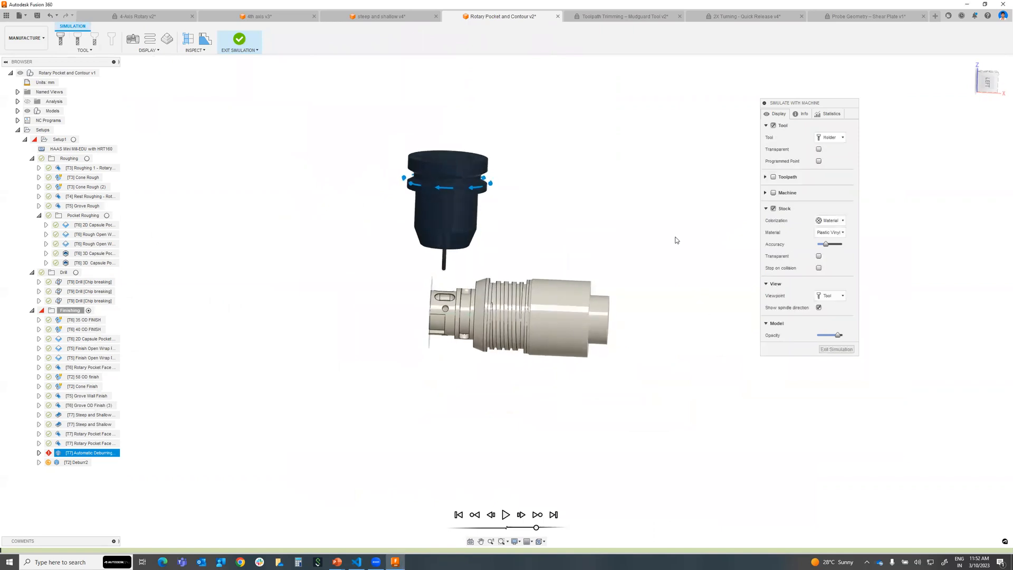
- Show the machine in the deburring simulation and hide its base so the spindle, table and rotary unit stay in view
click(774, 193)
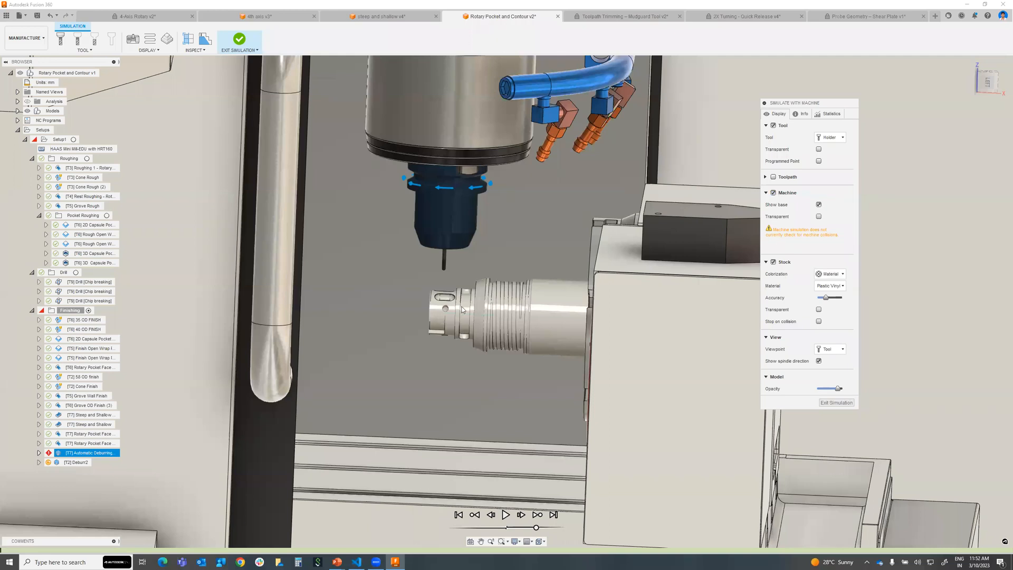
scroll(462, 311, up, 2)
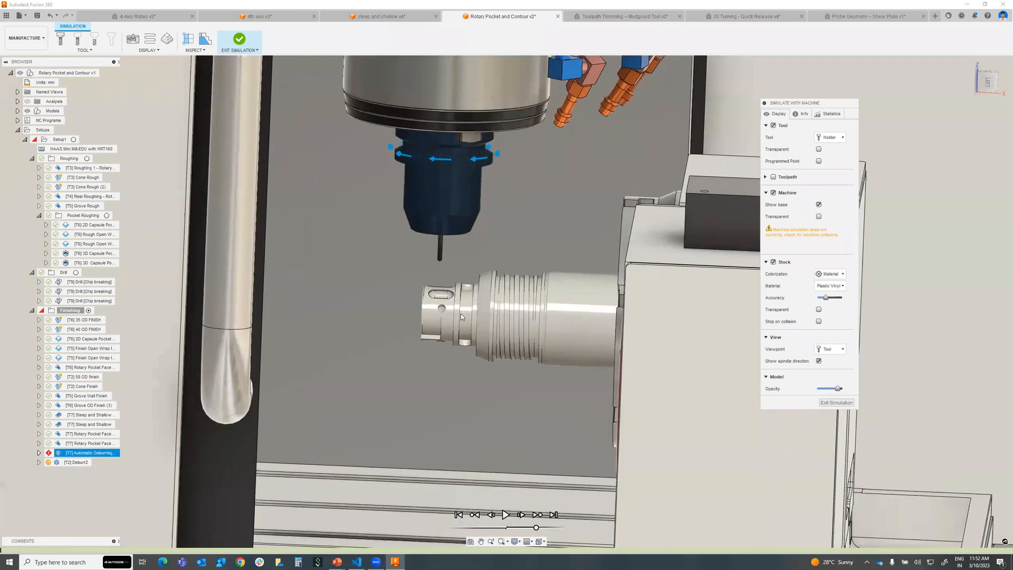
click(819, 205)
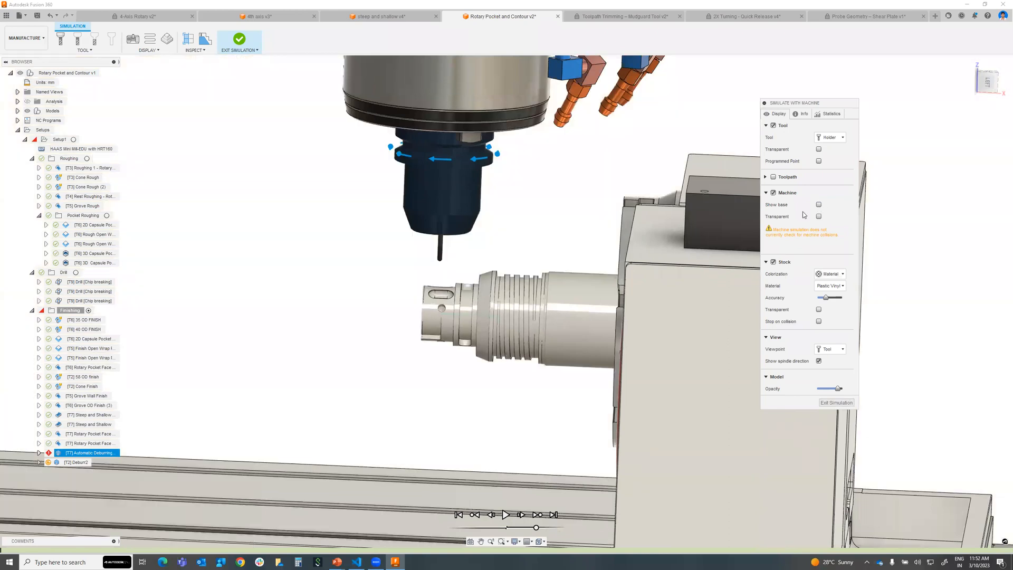
scroll(405, 257, down, 3)
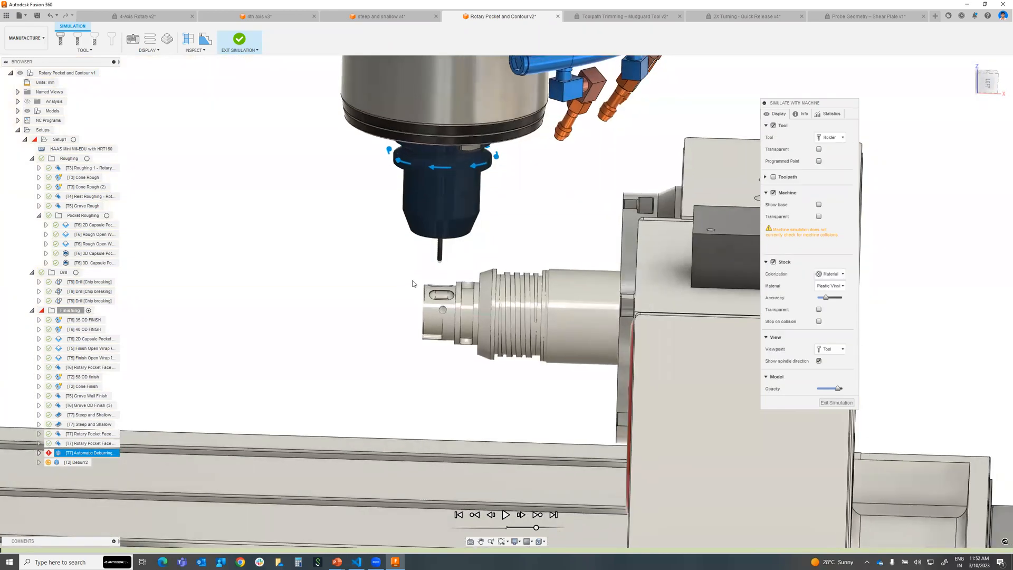
scroll(421, 283, down, 4)
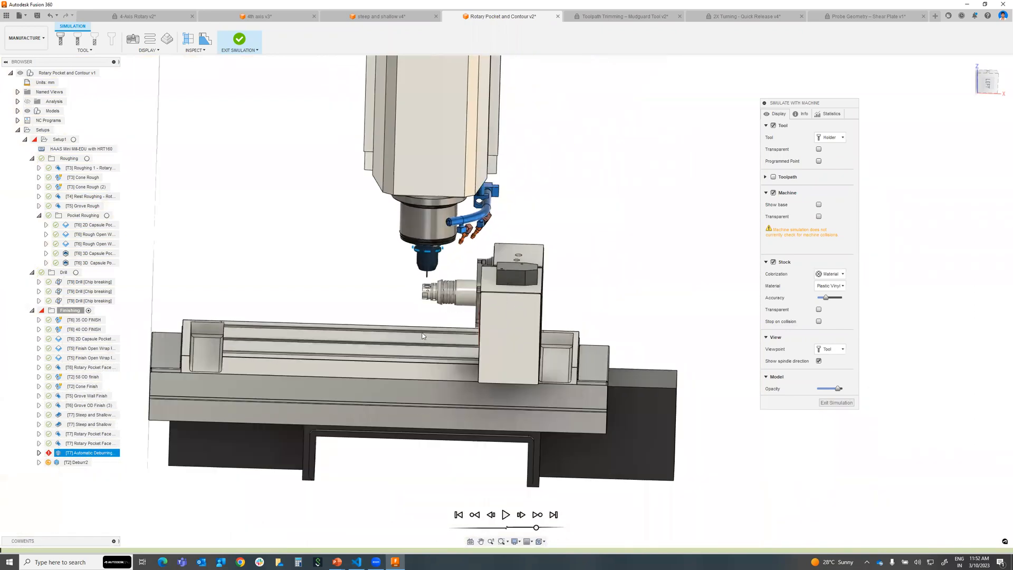
middle_drag(325, 291, 480, 365)
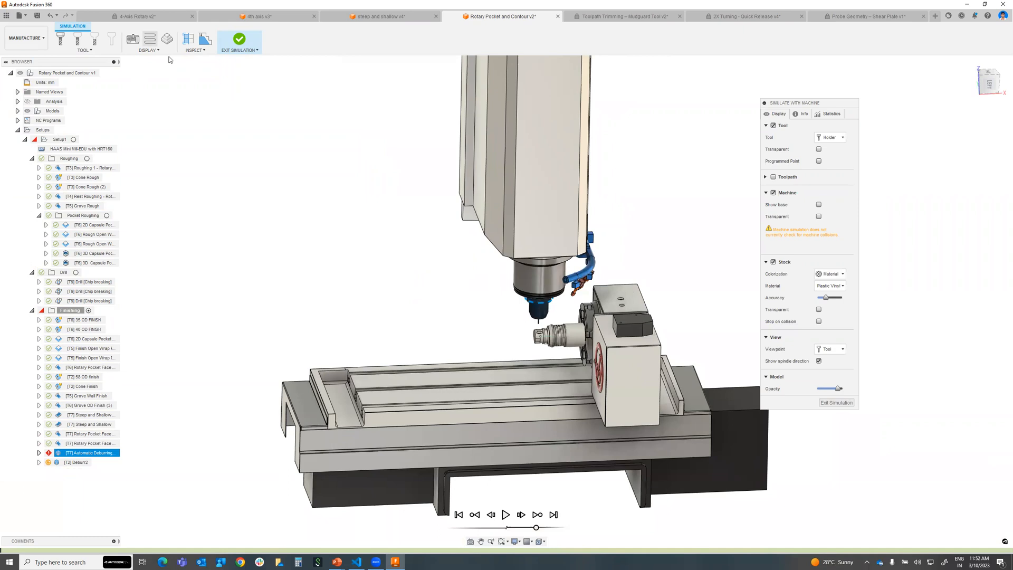
- Play the machine simulation of the automatic deburring and examine the tool, rotary part and table movement
click(506, 515)
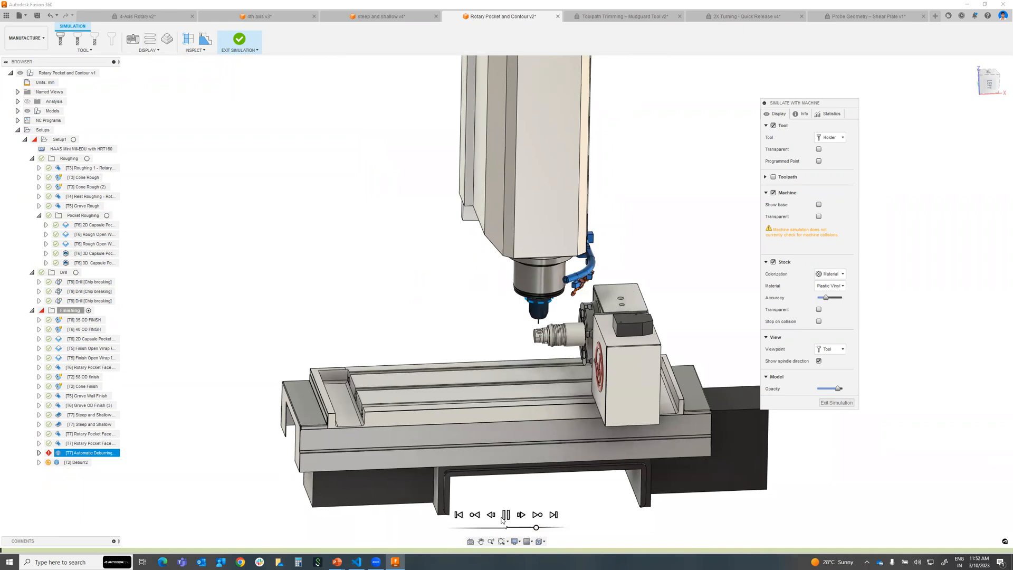
scroll(545, 331, down, 3)
scroll(545, 330, up, 7)
scroll(546, 331, up, 2)
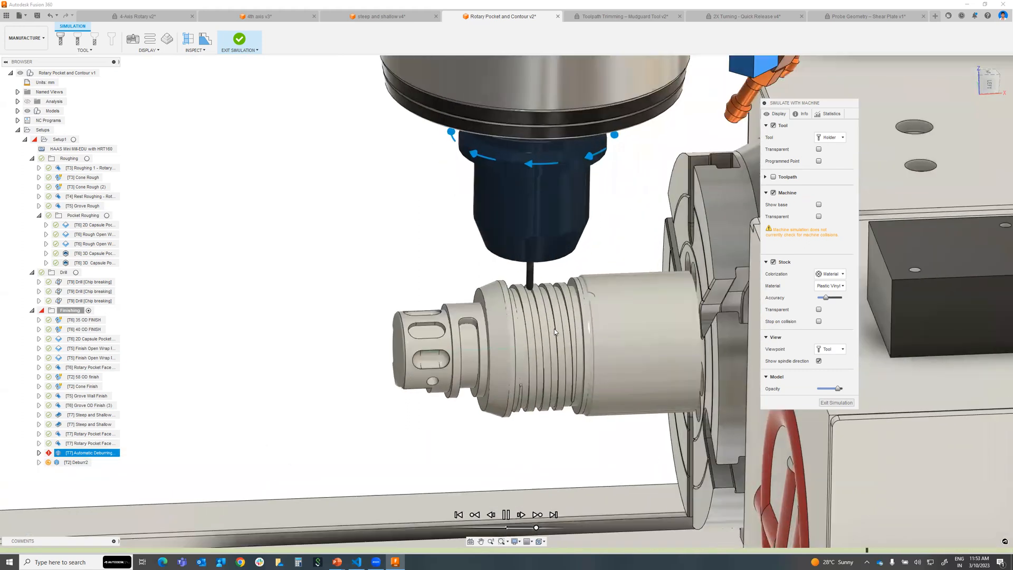
scroll(554, 332, down, 3)
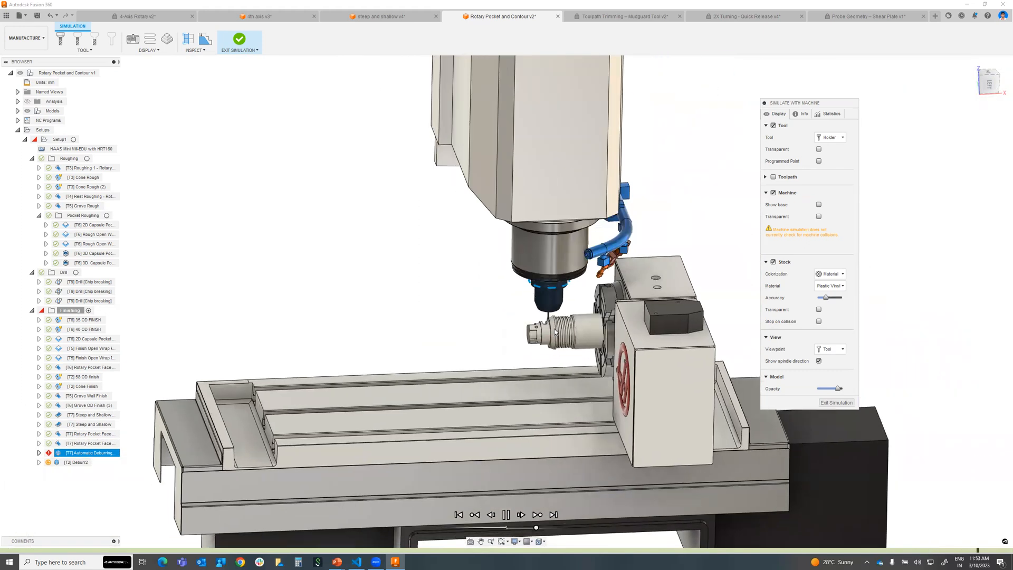
shift+middle_drag(580, 401, 692, 405)
scroll(575, 368, up, 2)
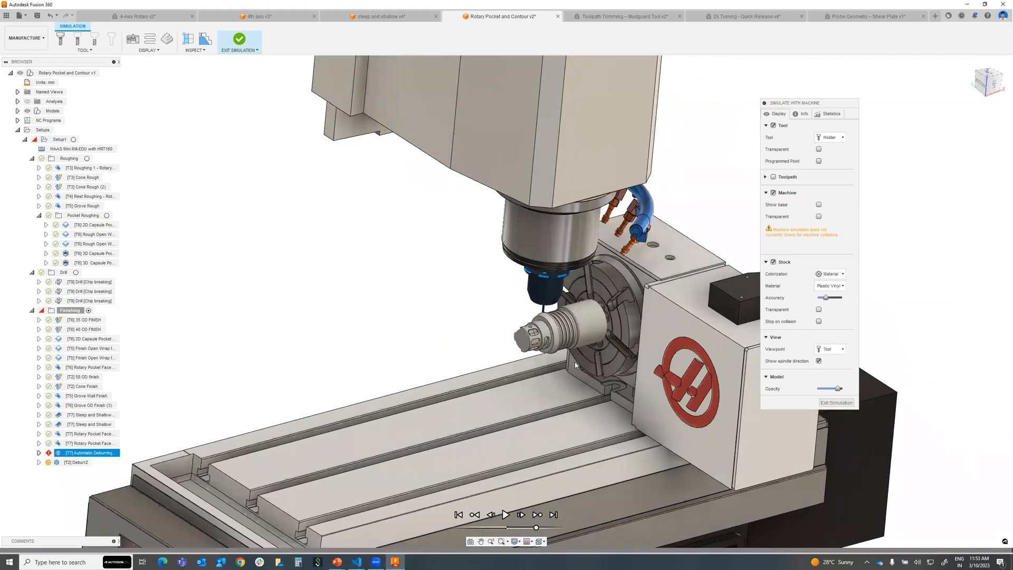
scroll(574, 365, up, 1)
- Replay the machine simulation at a slower speed and inspect how the tool deburrs the front face and pocket edges
click(506, 516)
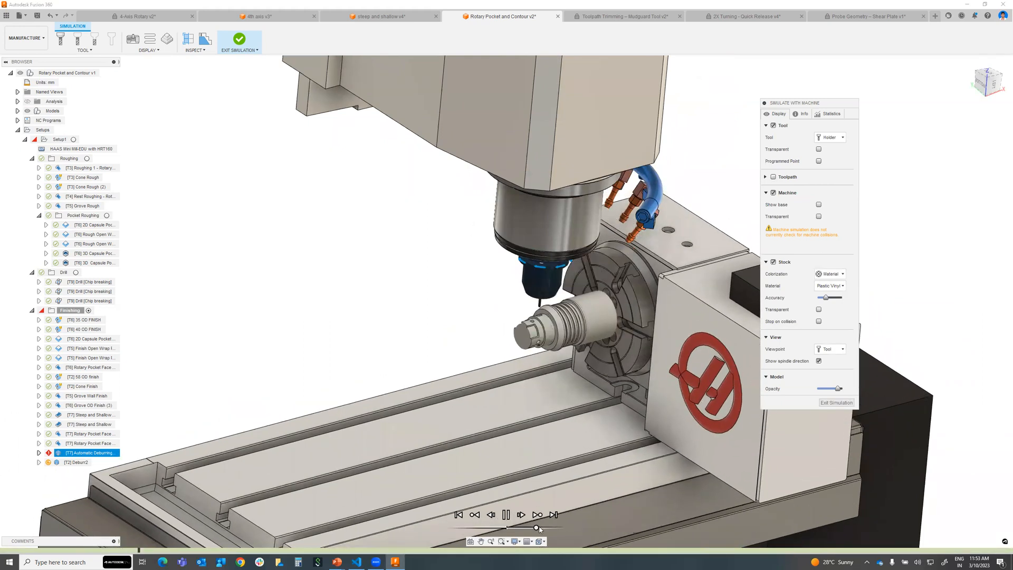
drag(536, 528, 522, 529)
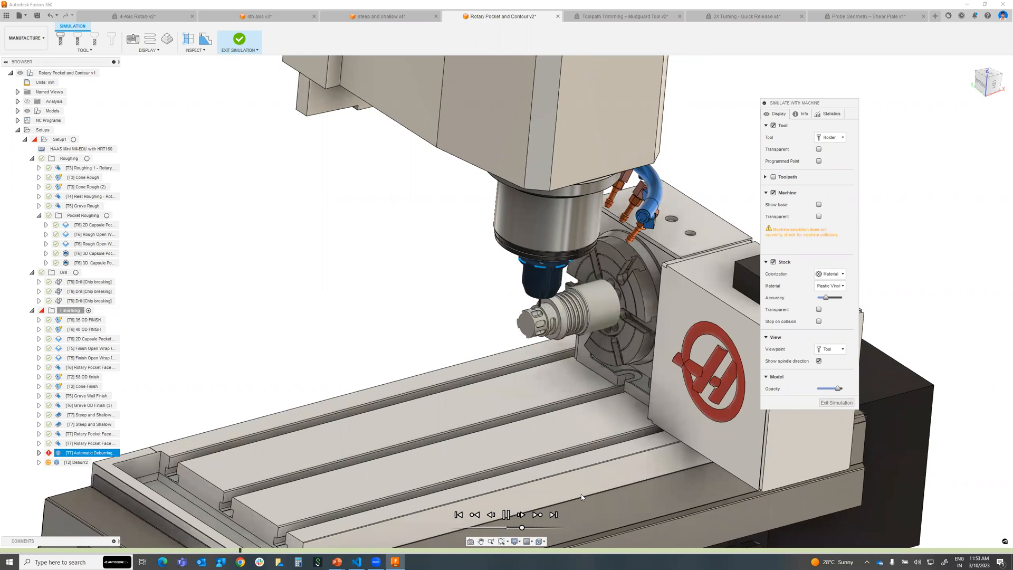
scroll(538, 317, up, 5)
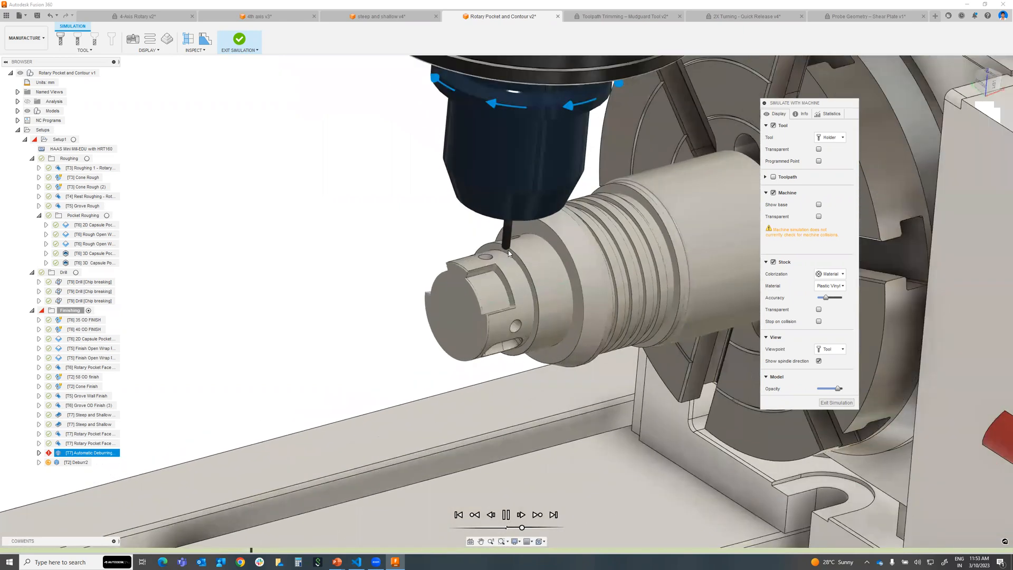
scroll(505, 240, up, 2)
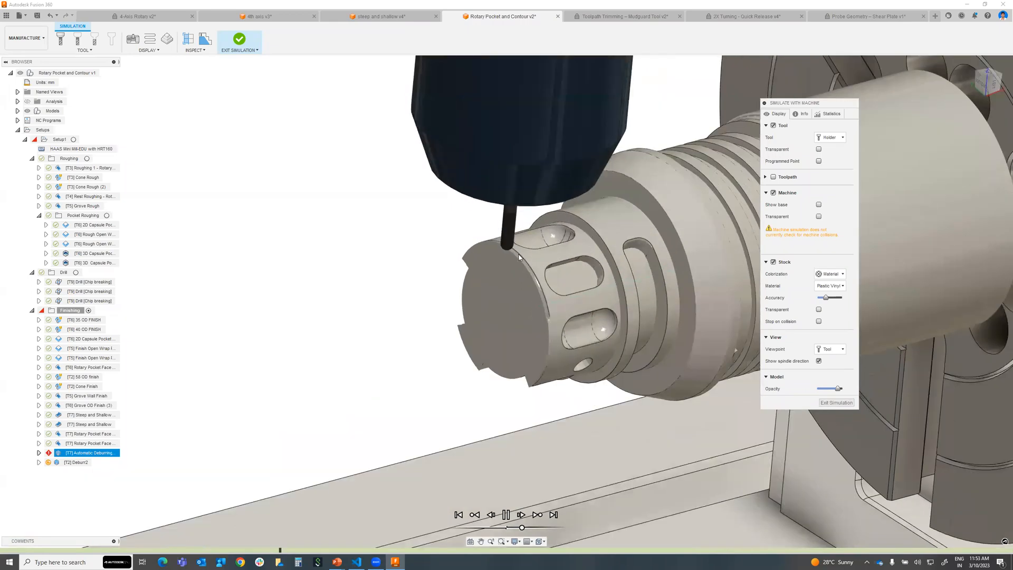
scroll(510, 251, up, 5)
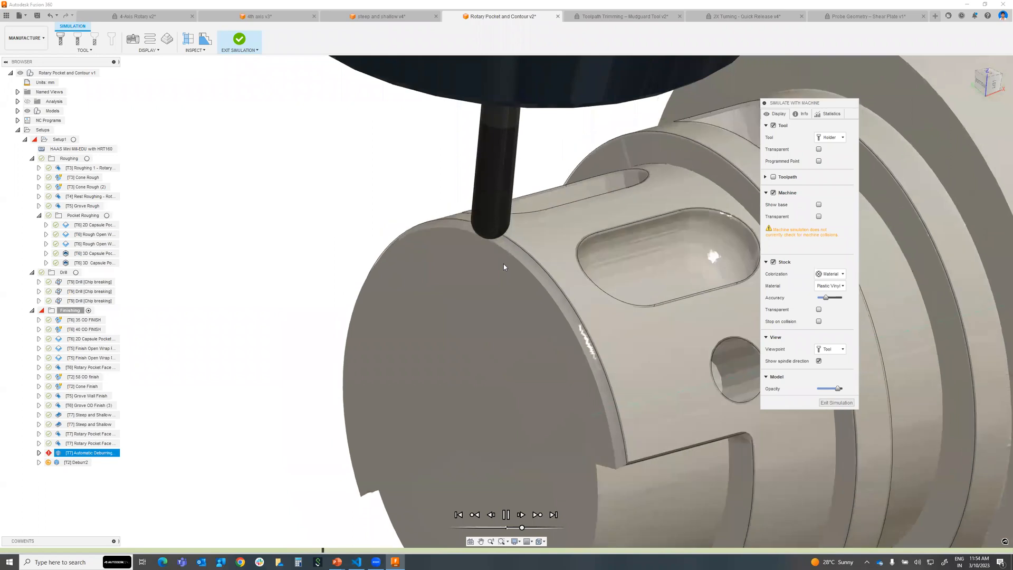
scroll(516, 273, down, 10)
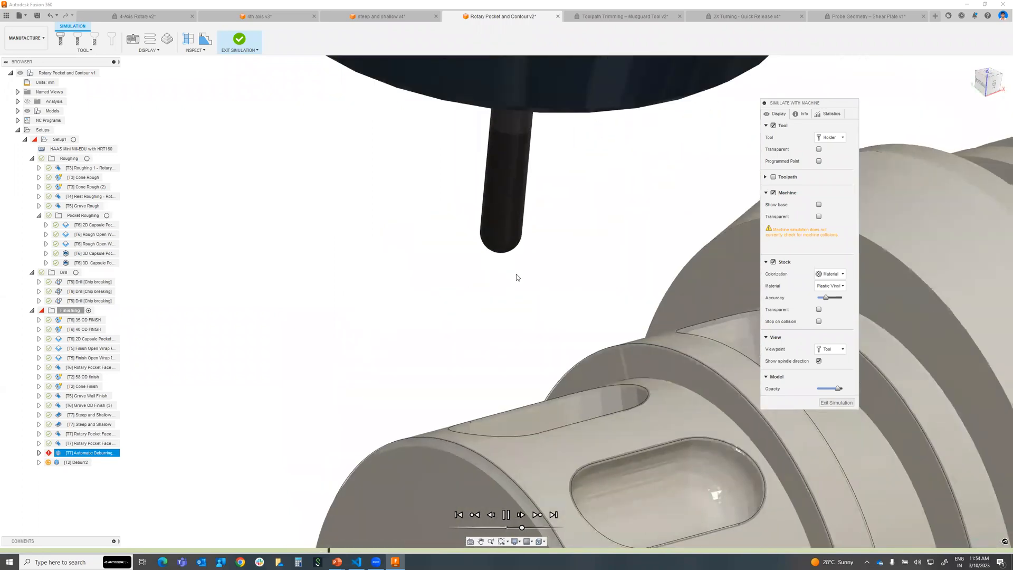
- Show the machine base again in the deburring simulation and bring the complete machine into view
scroll(517, 271, down, 3)
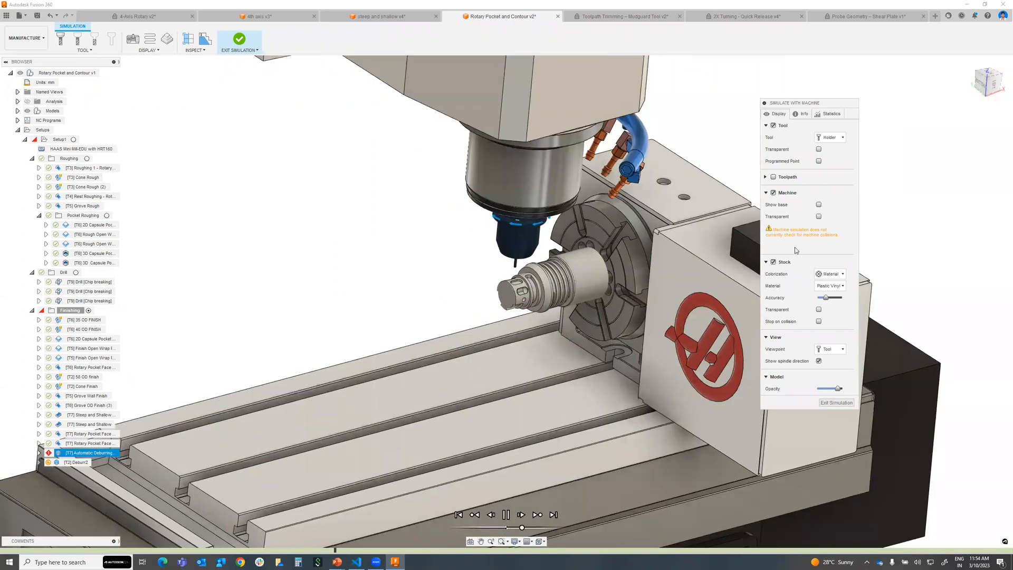
click(819, 205)
scroll(508, 334, up, 3)
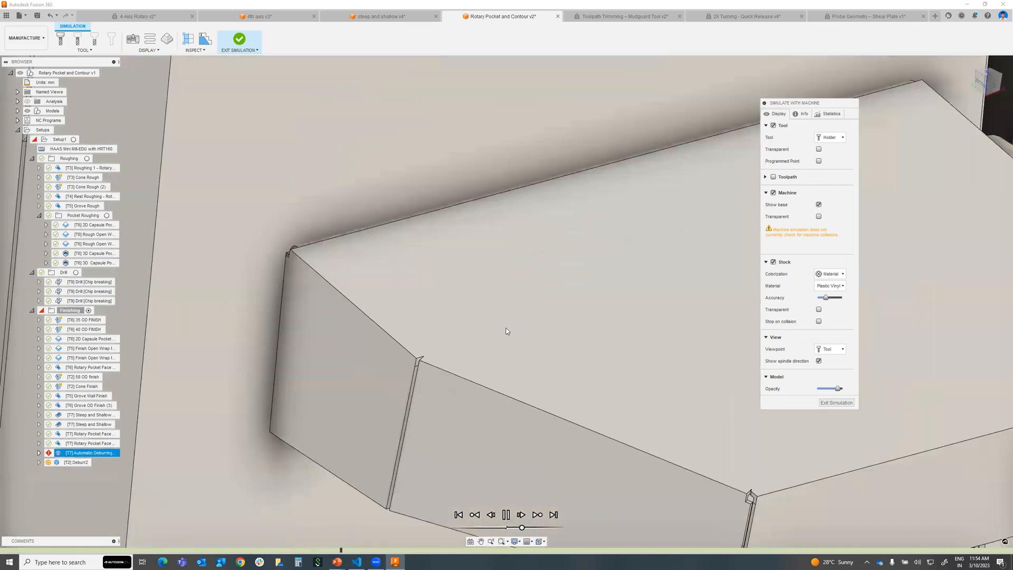
scroll(505, 332, down, 6)
scroll(505, 323, up, 9)
scroll(505, 324, down, 8)
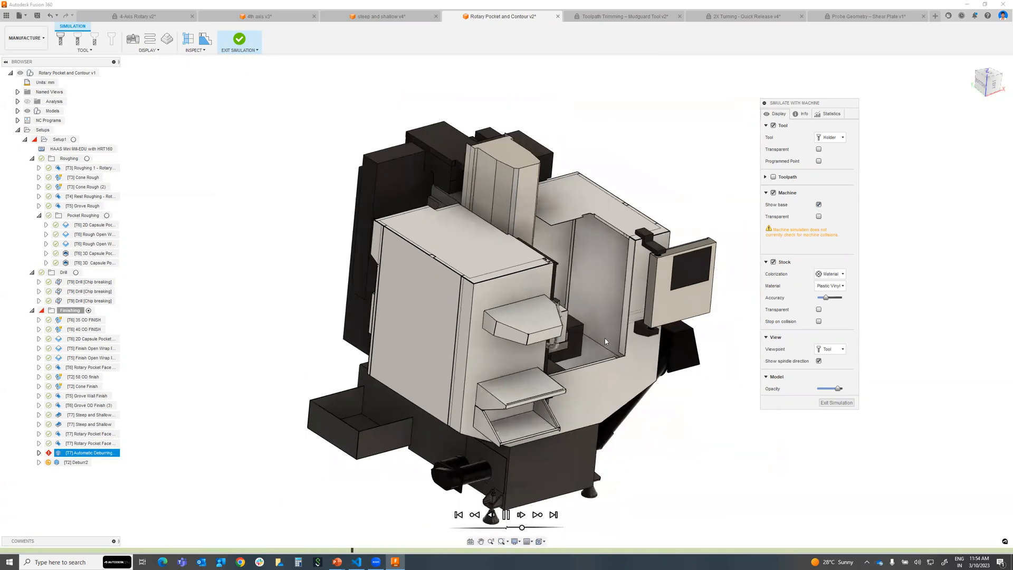
- Examine the spindle, table and rotary unit inside the machine enclosure from the front while the deburring simulation plays
shift+middle_drag(606, 341, 503, 333)
scroll(504, 332, up, 3)
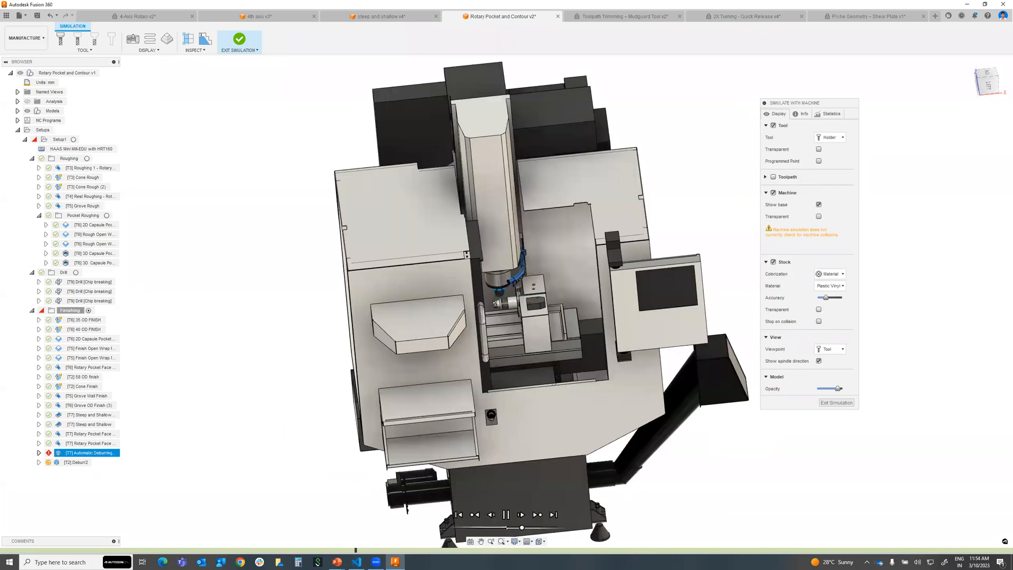
scroll(524, 346, up, 3)
scroll(524, 346, up, 2)
shift+middle_drag(524, 345, 529, 309)
scroll(529, 309, up, 2)
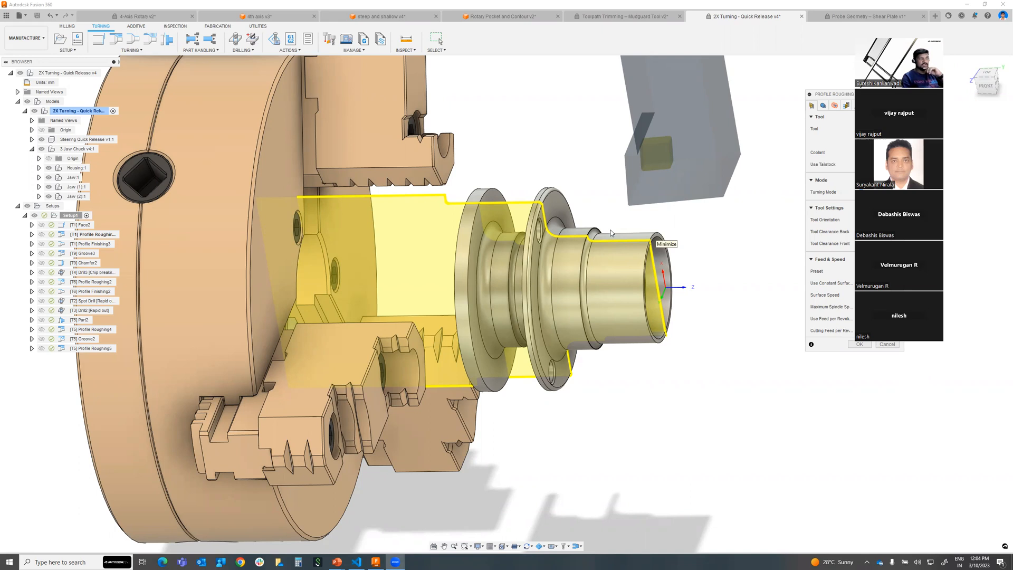
- Try a new general turning tool with a Custom insert shape for the selected Profile Roughing operation, then cancel the tool and operation edits
drag(834, 96, 646, 115)
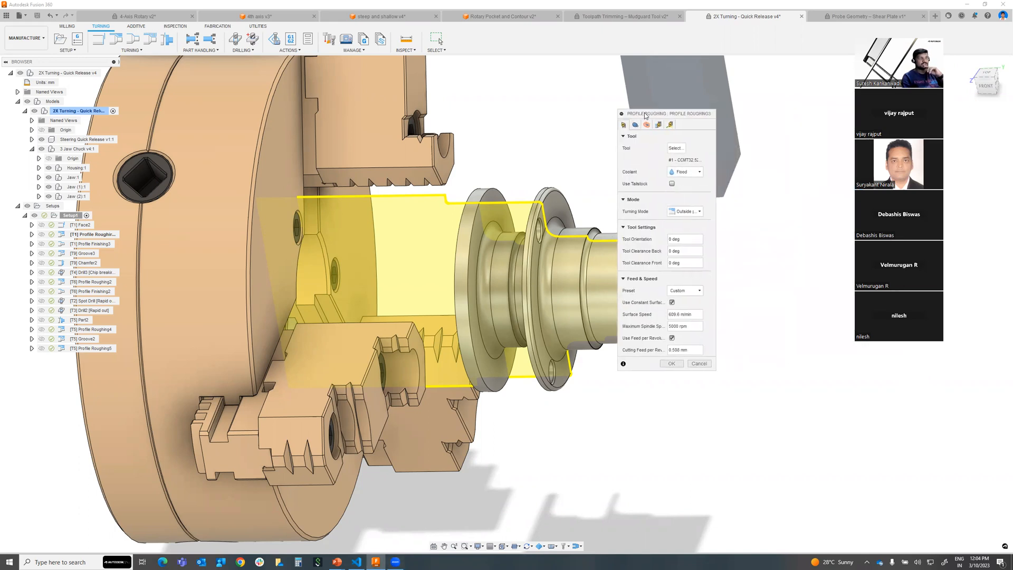
click(676, 149)
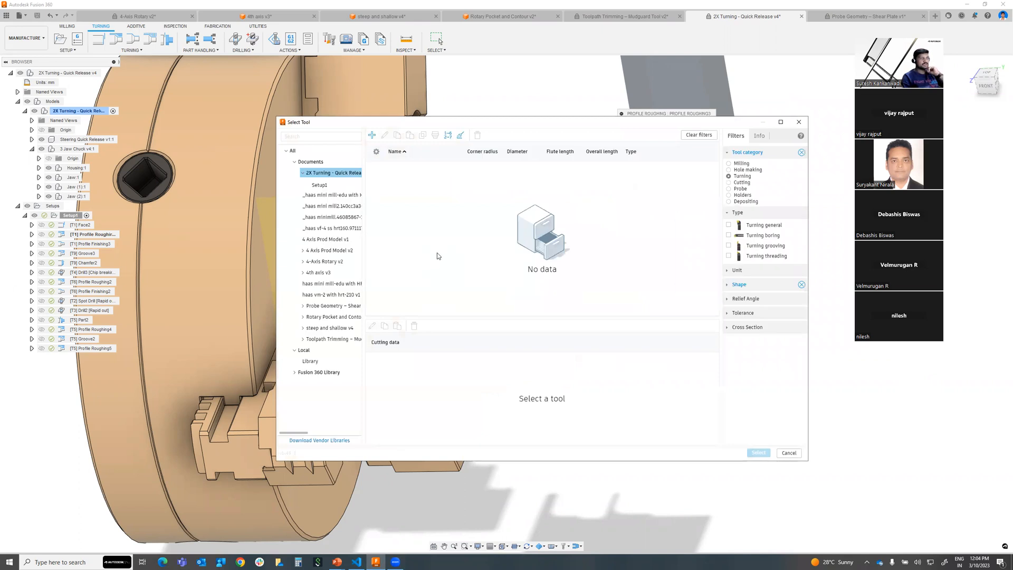
click(372, 135)
click(330, 288)
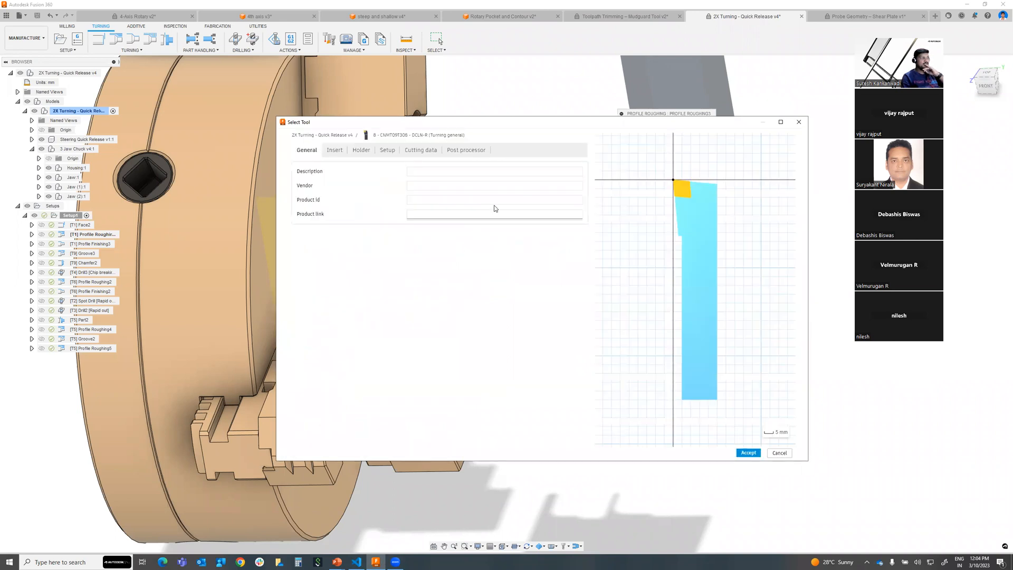
click(334, 150)
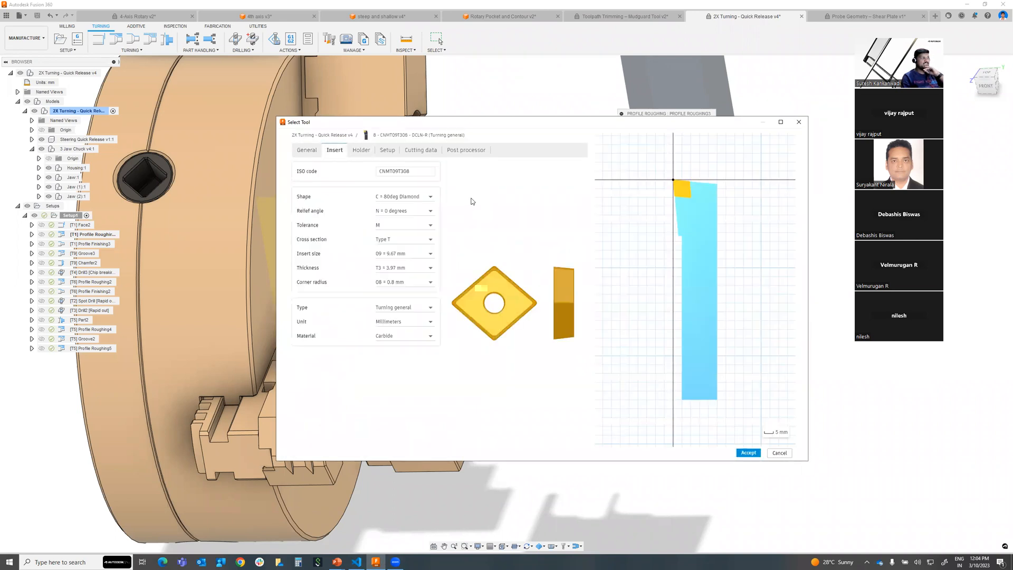
click(430, 198)
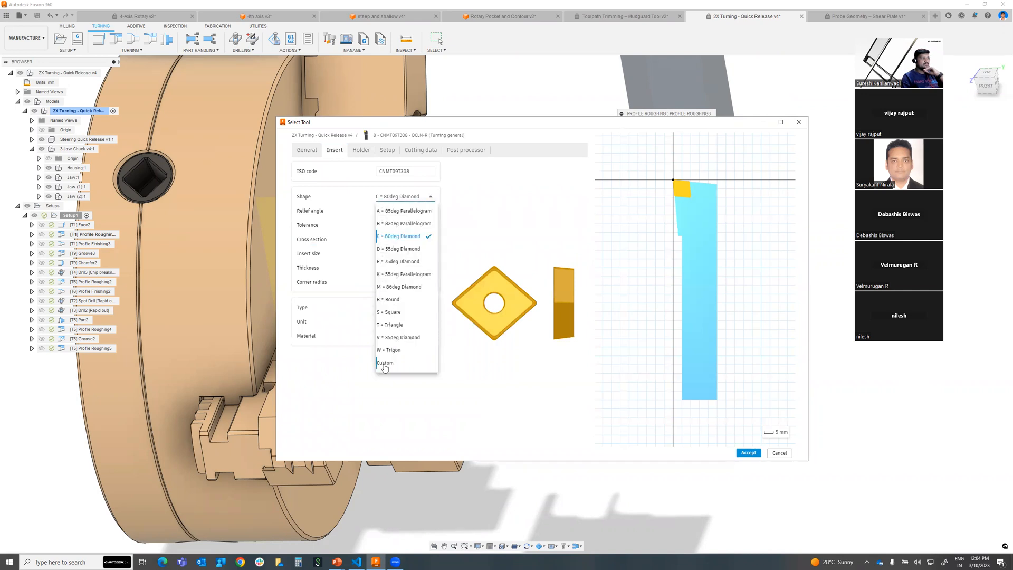
click(384, 365)
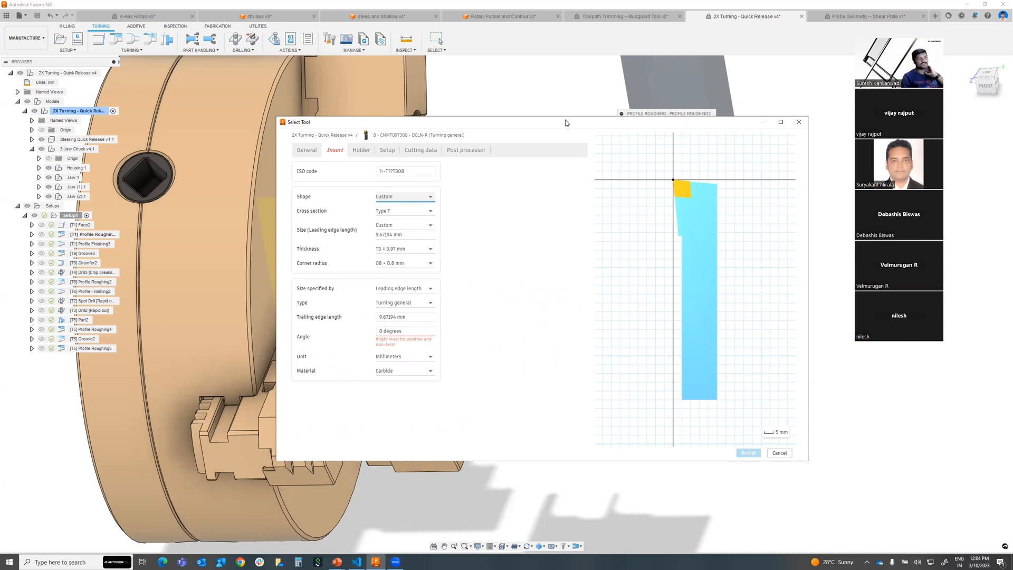
drag(566, 123, 565, 119)
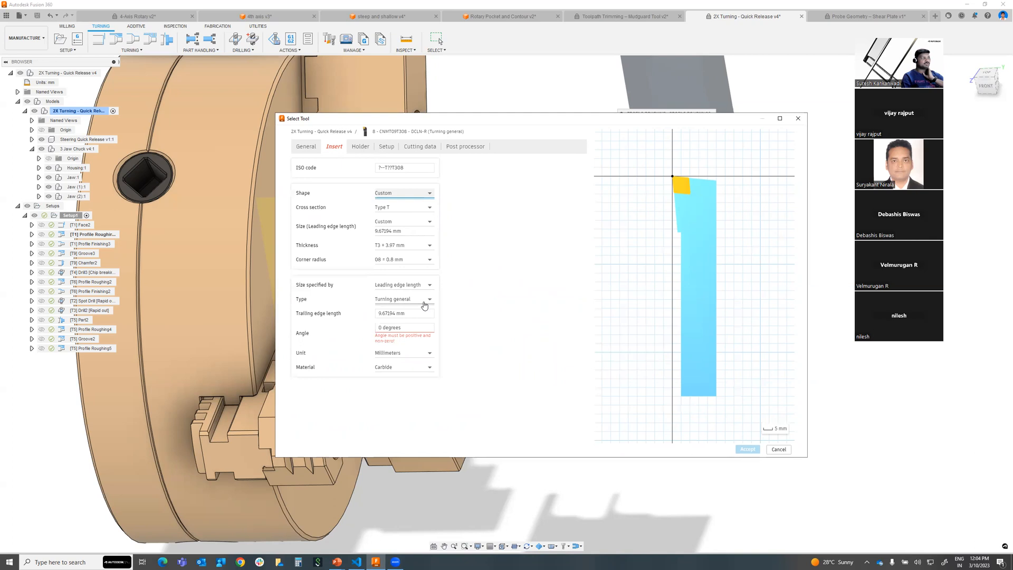
click(780, 450)
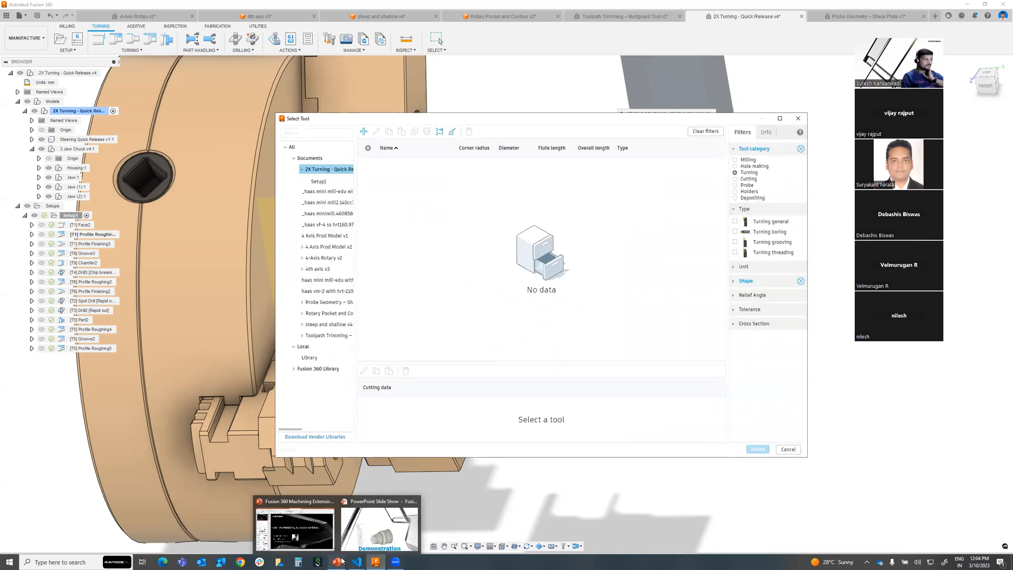
click(793, 452)
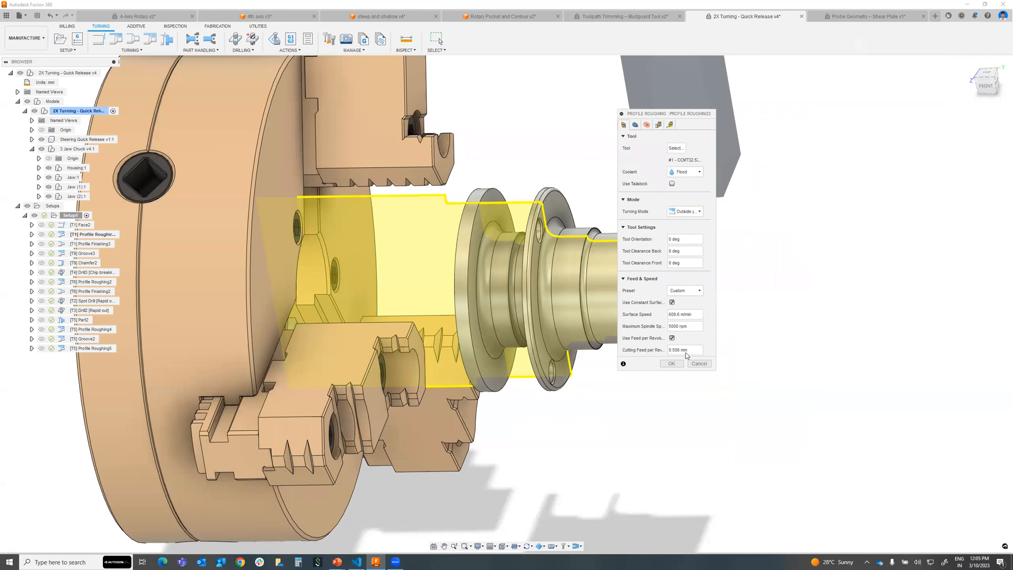
click(700, 365)
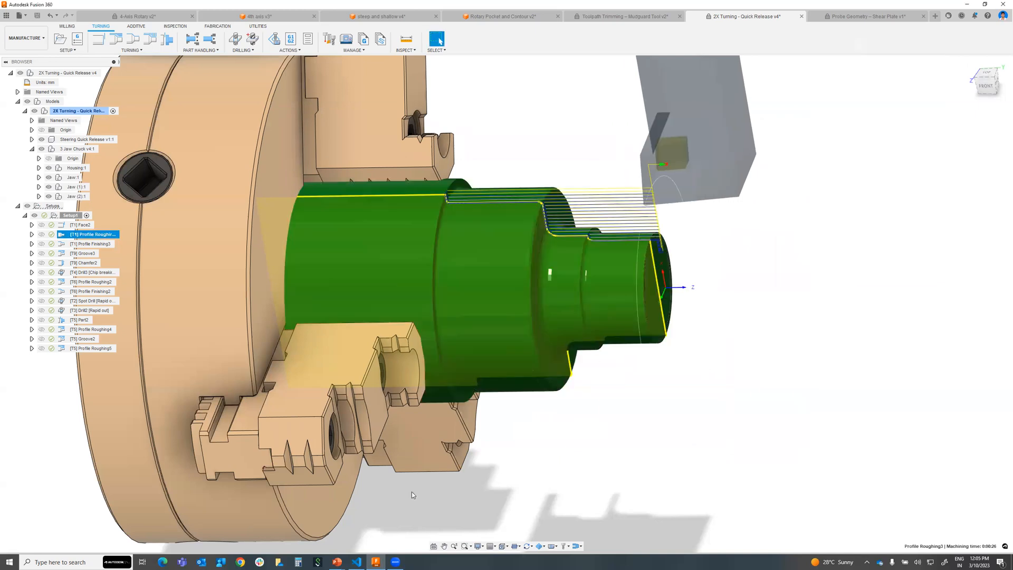
- Switch to the PowerPoint slide show and advance from the Demonstration slide to the Drilling Automation slide
mouse_move(337, 560)
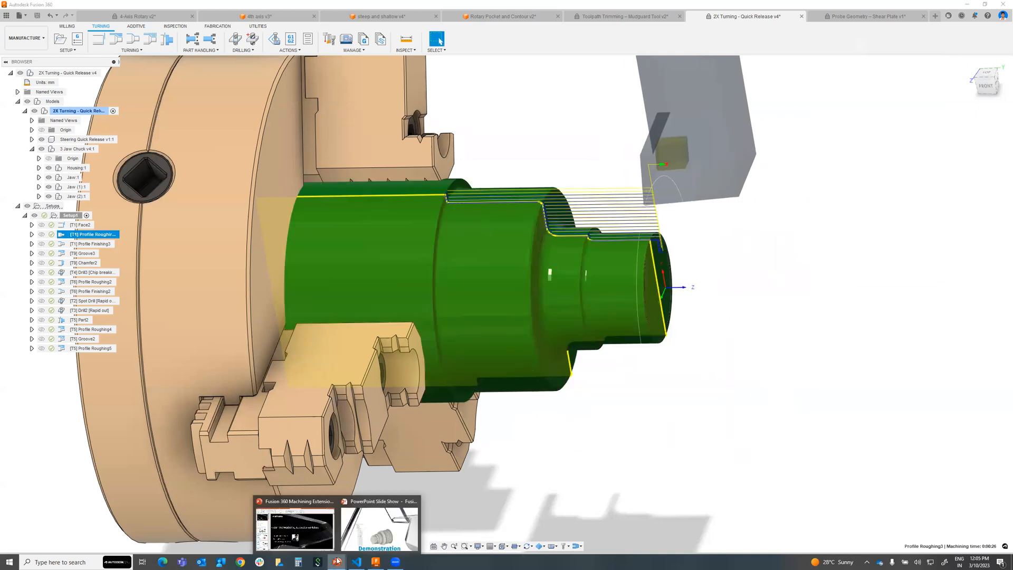
click(369, 532)
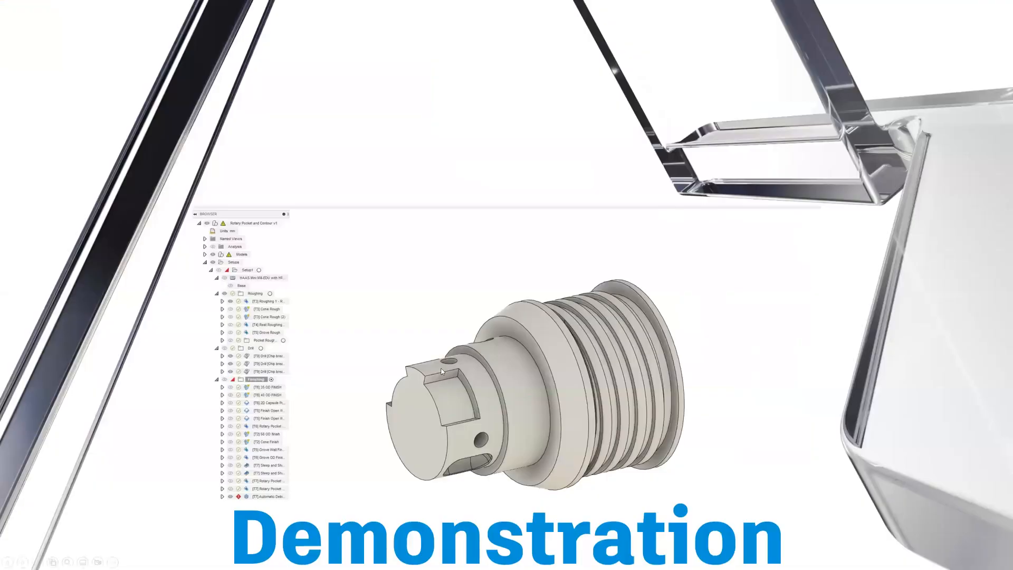
click(442, 372)
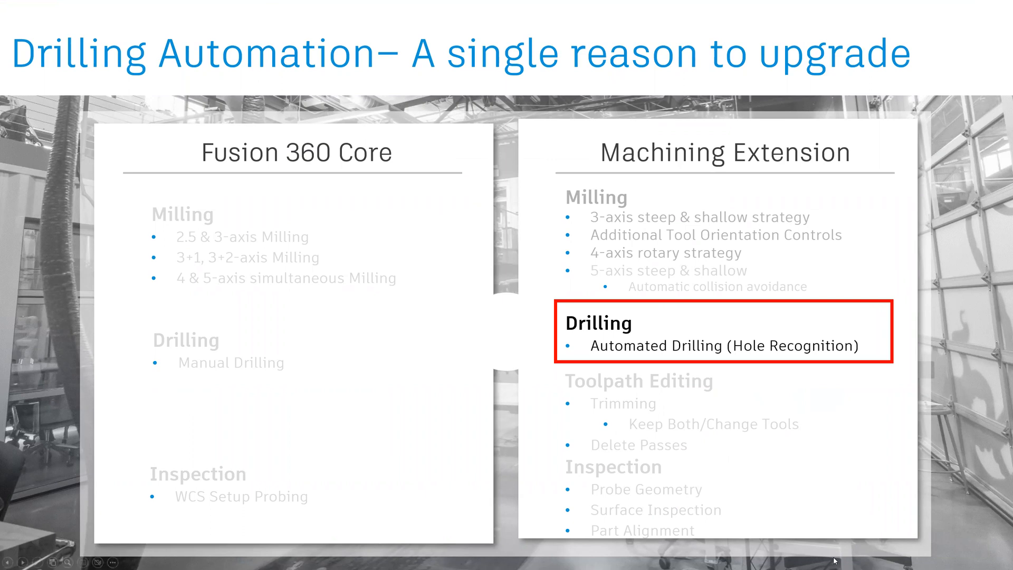
- Switch back to Fusion 360, bring up the Probe Geometry – Shear Plate document and collapse the operations under Setup1
key(alt+Tab)
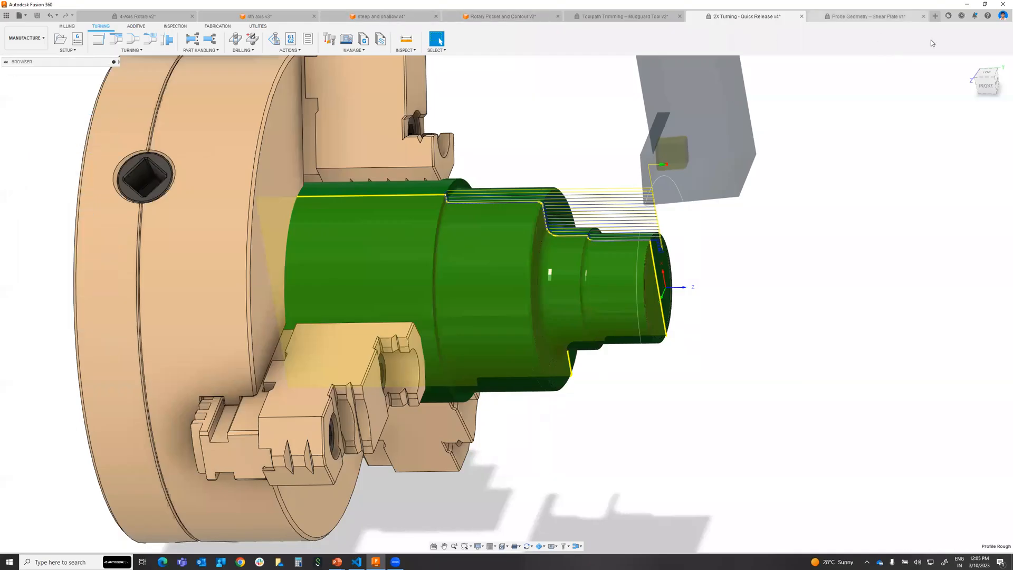
click(839, 17)
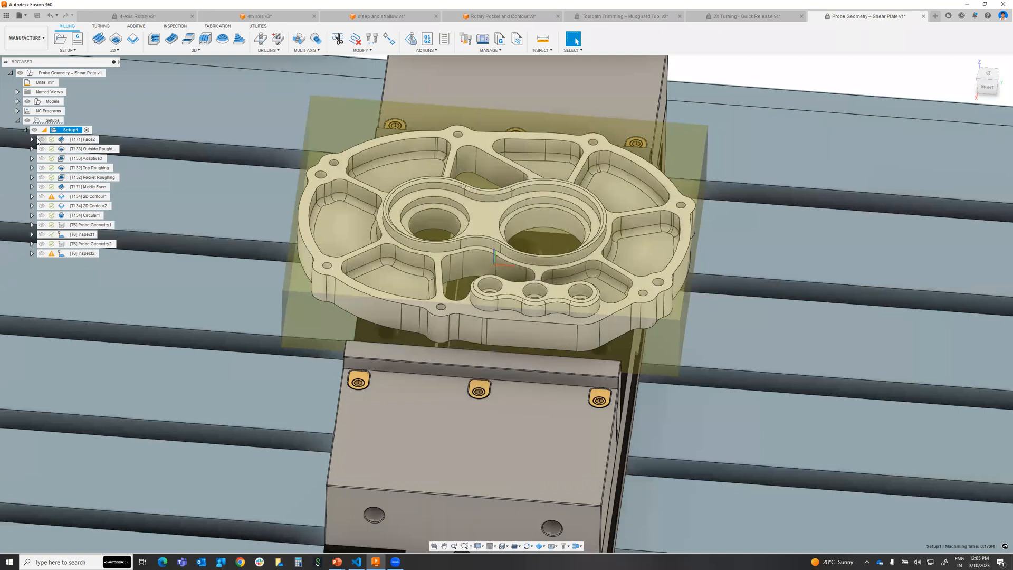
click(25, 130)
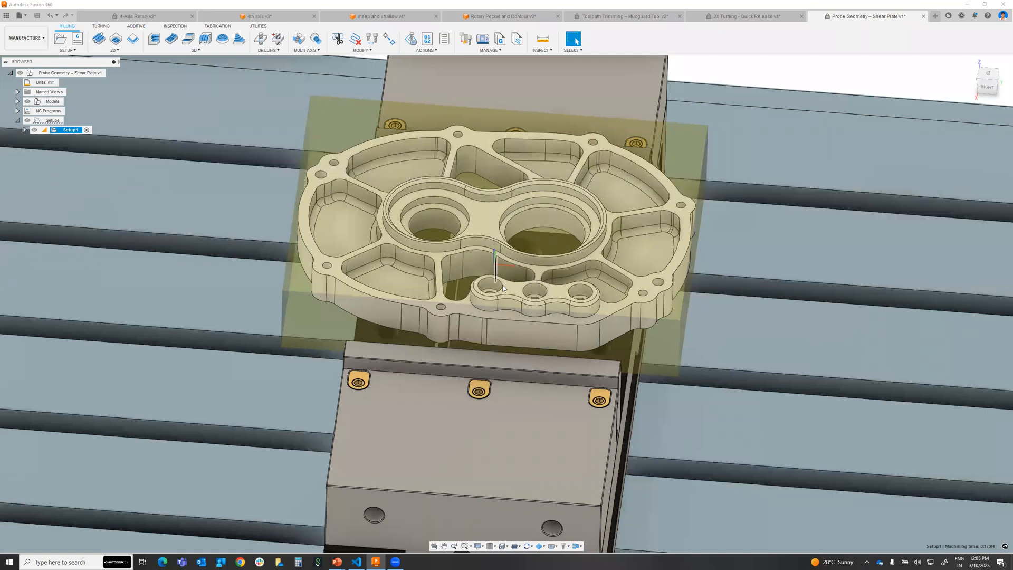
scroll(501, 286, down, 3)
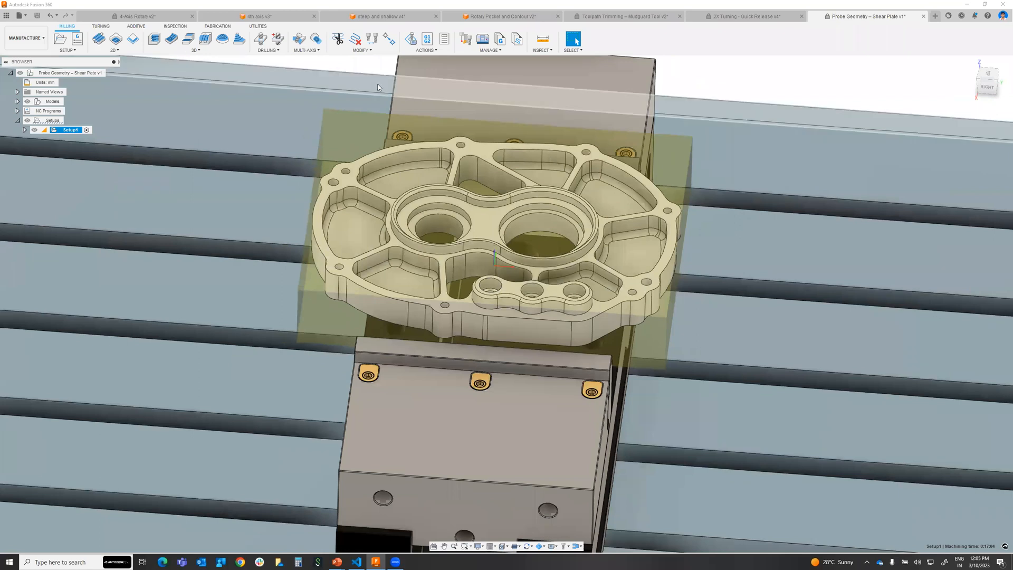
- Try a manual Drill operation by picking three small holes along the shear plate's rim one by one, then cancel it
click(268, 50)
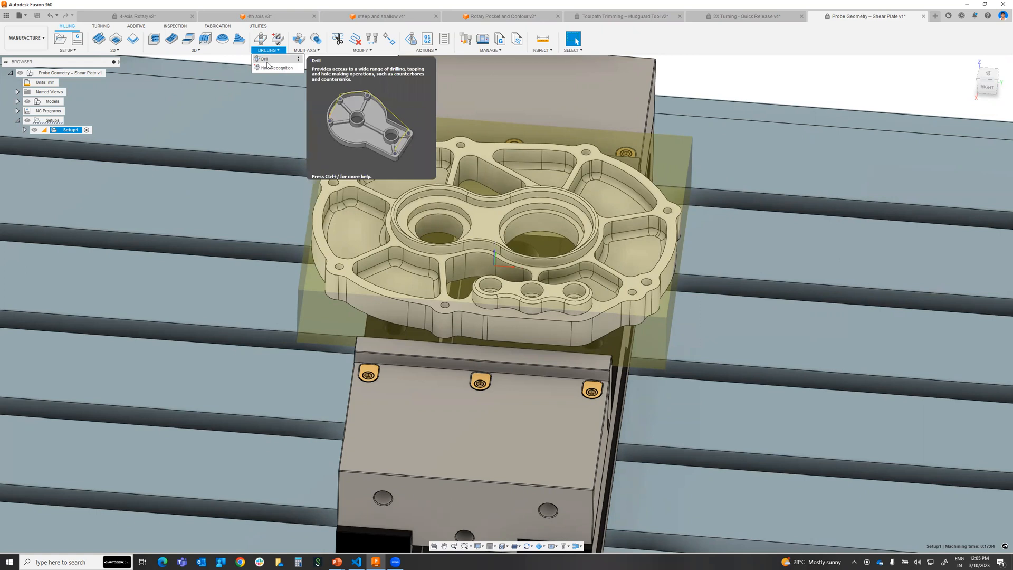
click(265, 59)
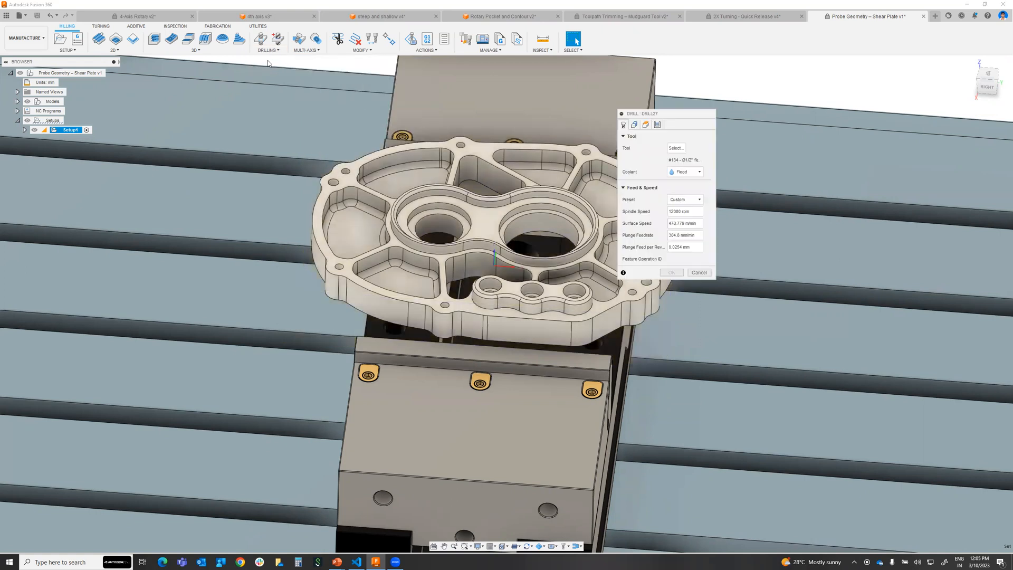
click(462, 146)
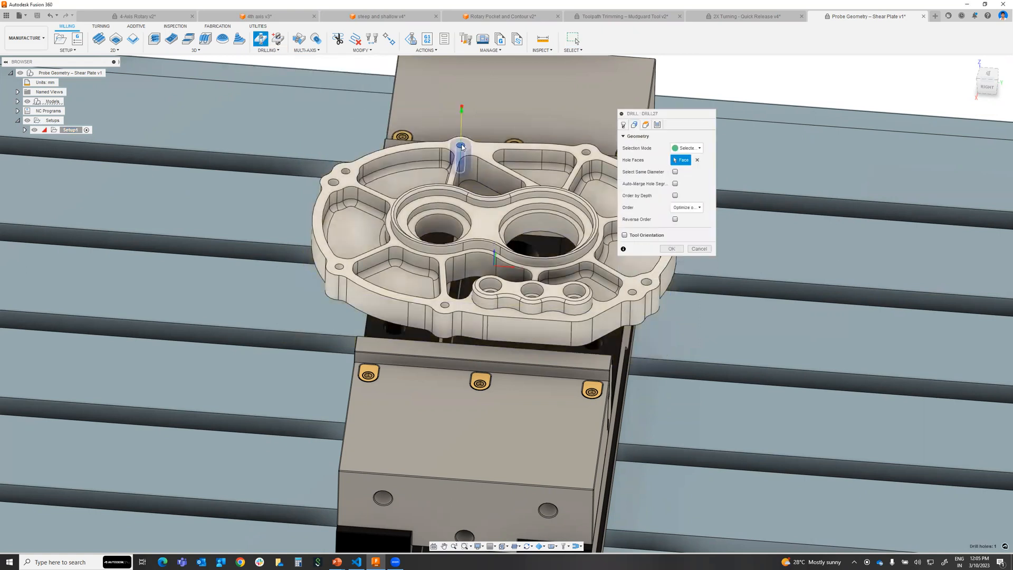
click(346, 171)
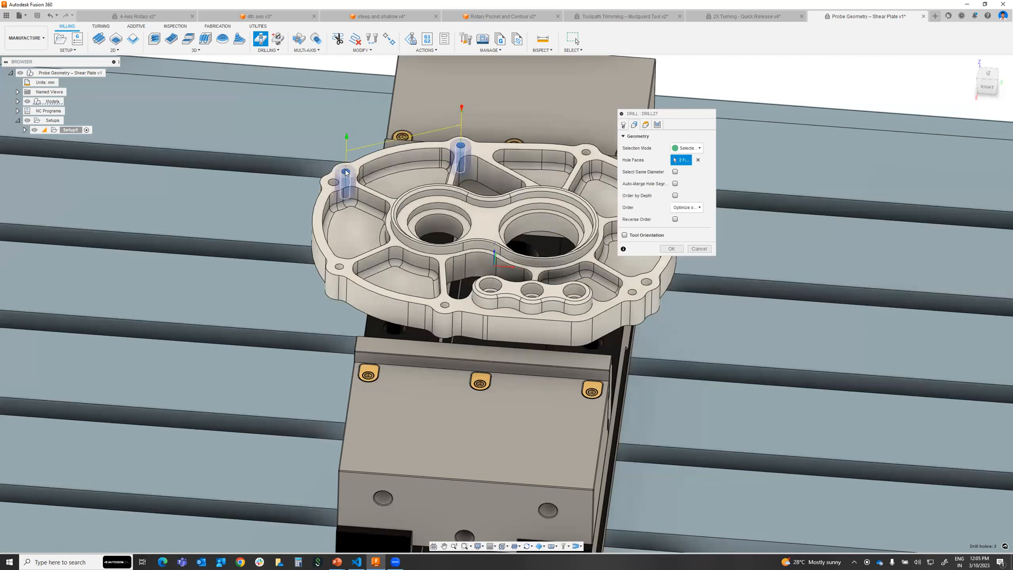
click(335, 184)
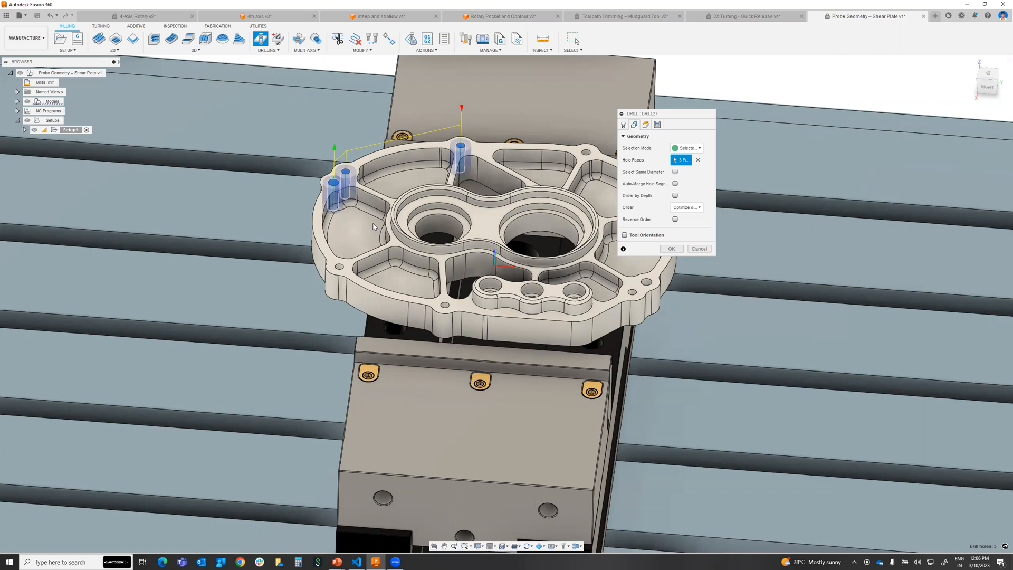
click(700, 248)
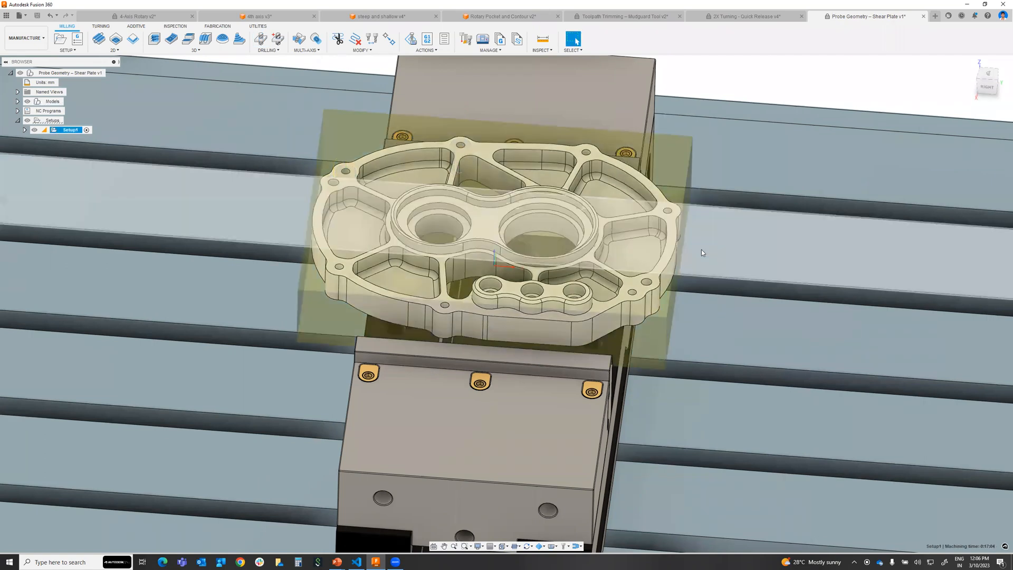
- Start Hole Recognition on the shear plate in Setup1 and keep its hole groups beside the part
click(268, 50)
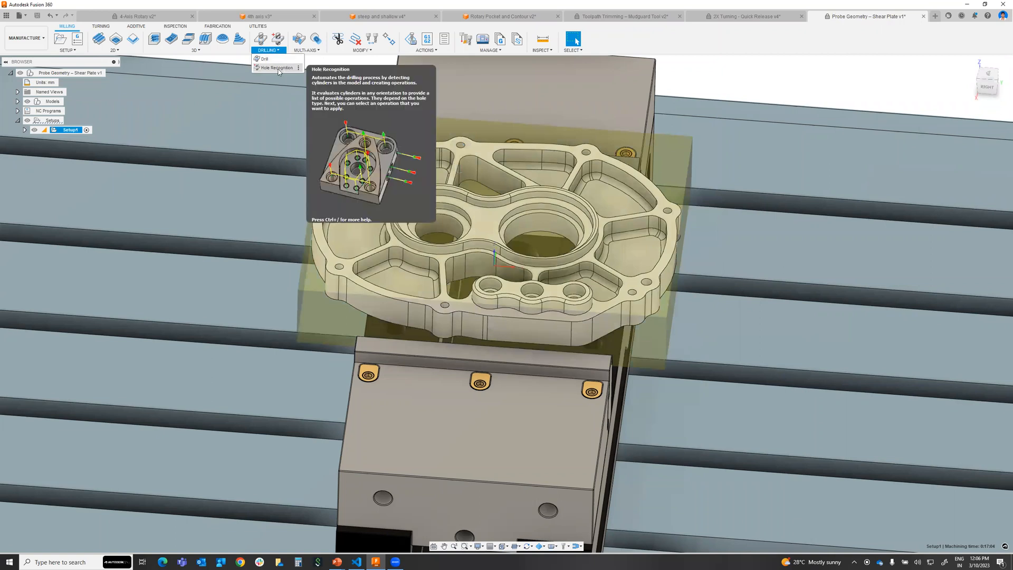
click(279, 68)
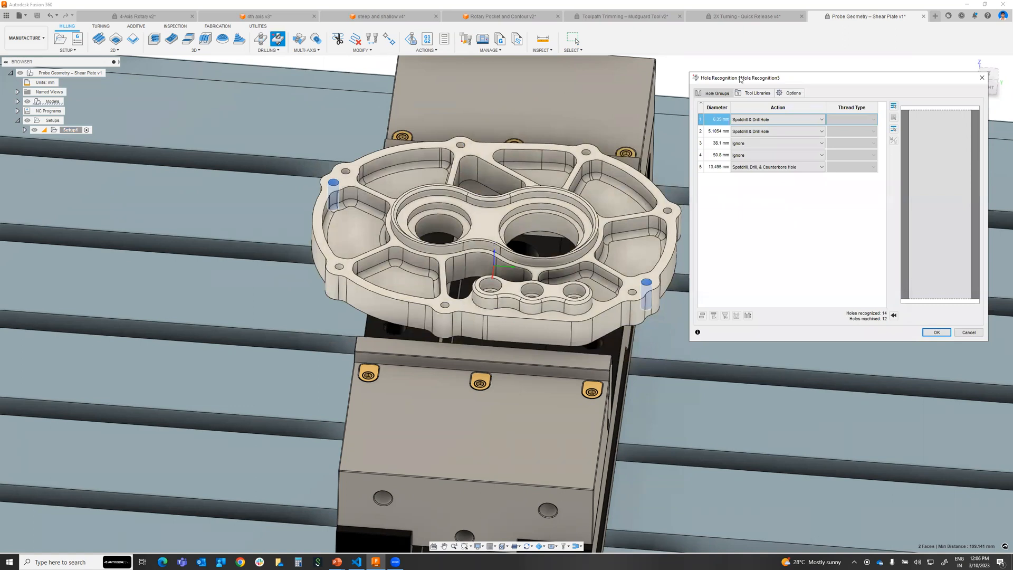
drag(742, 80, 749, 132)
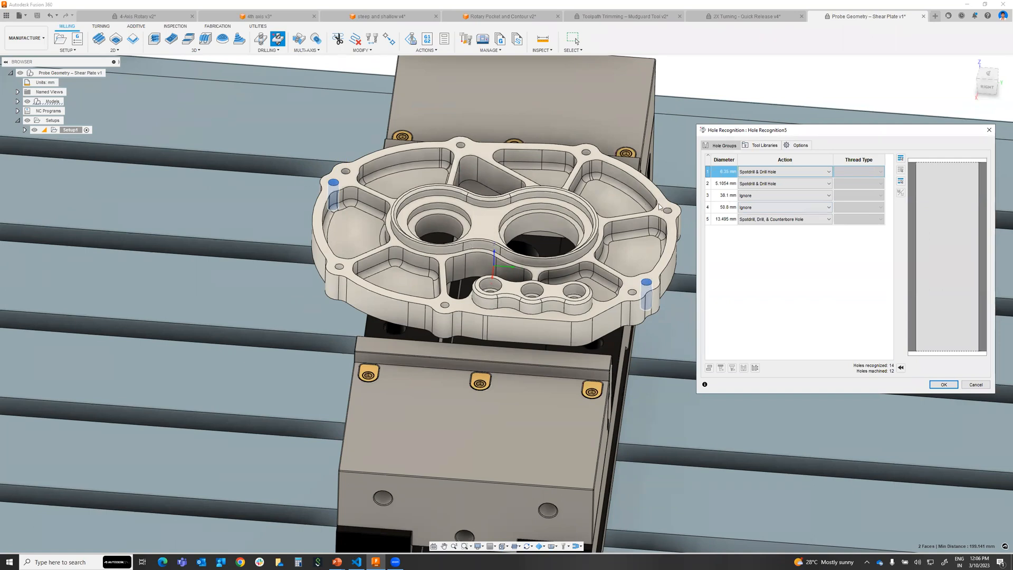
- Review which holes on the plate belong to the 5.1054 mm, 38.1 mm, 50.8 mm and 13.495 mm diameter groups
click(723, 186)
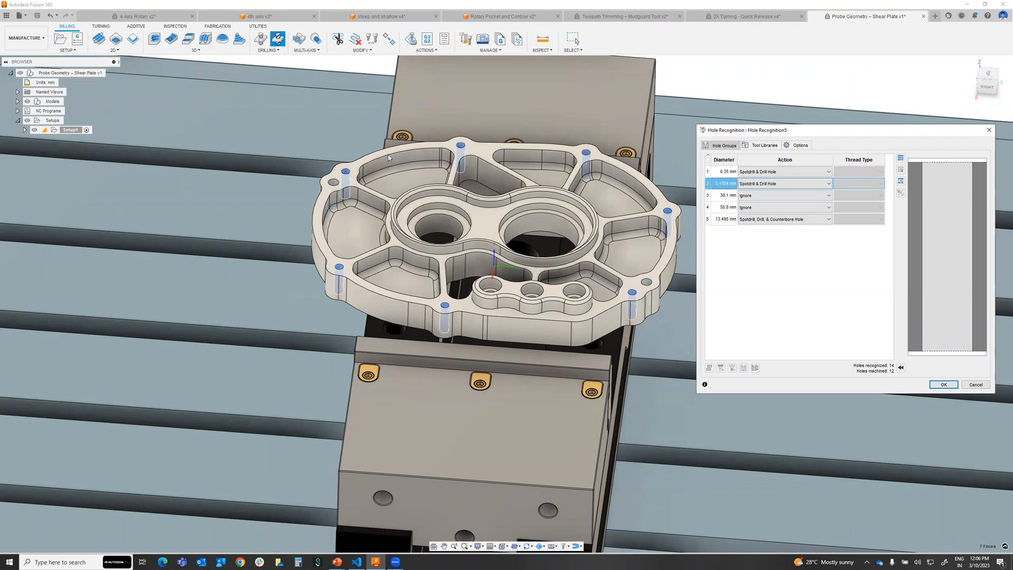
click(727, 199)
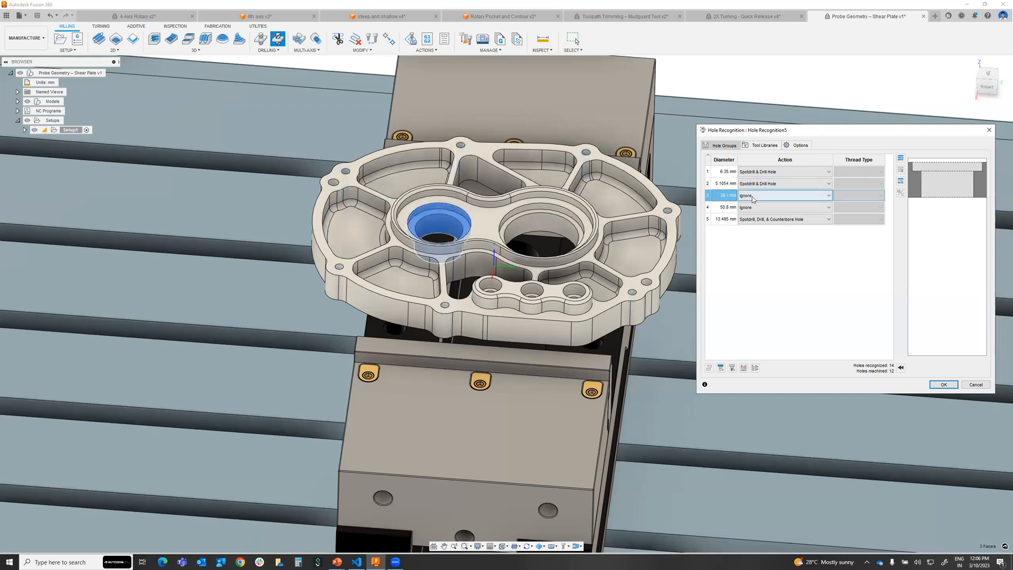
click(726, 211)
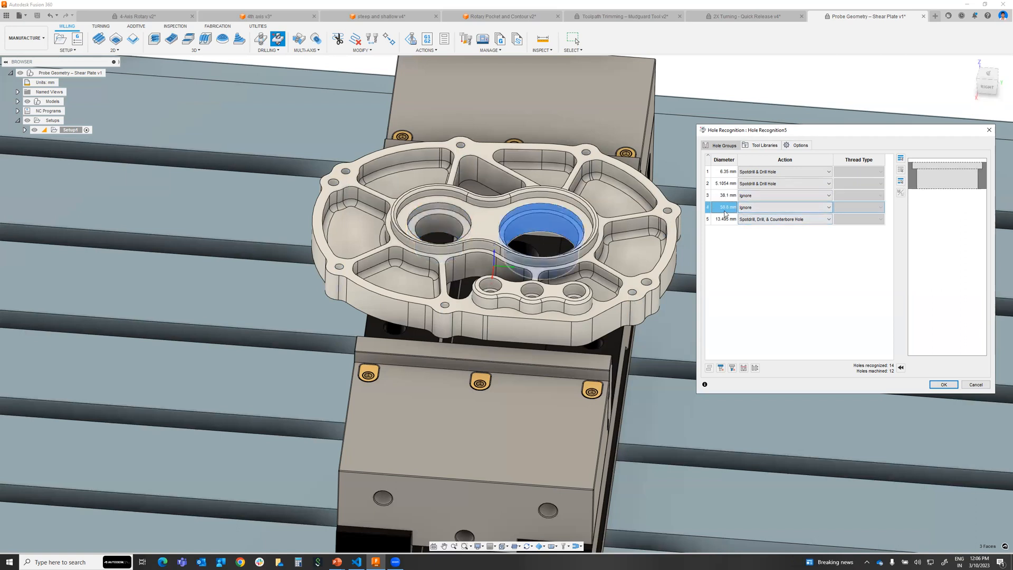
click(721, 221)
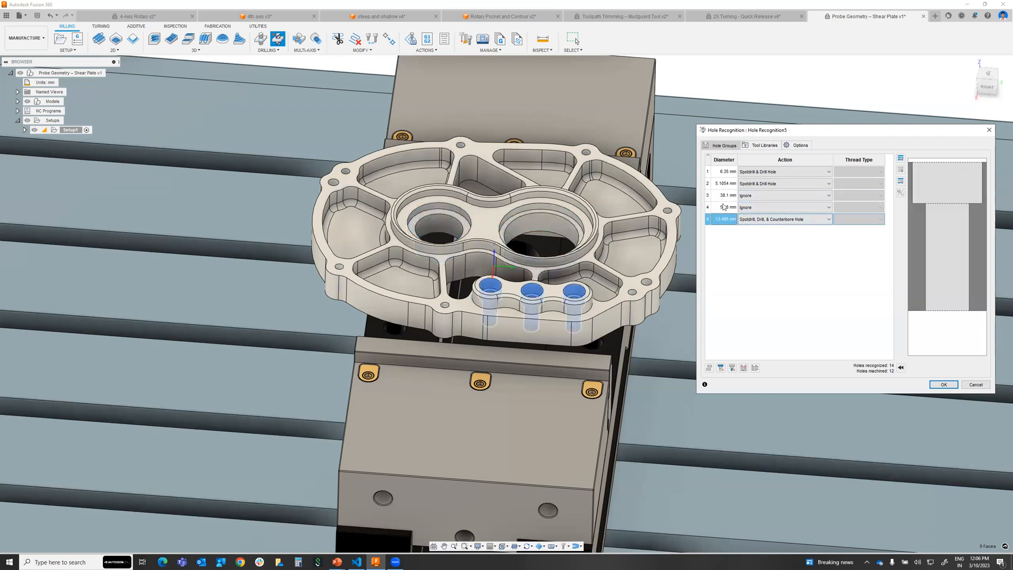
- Highlight the ignored 38.1 mm and 50.8 mm hole groups together, and switch the selection to the three machined groups
click(726, 199)
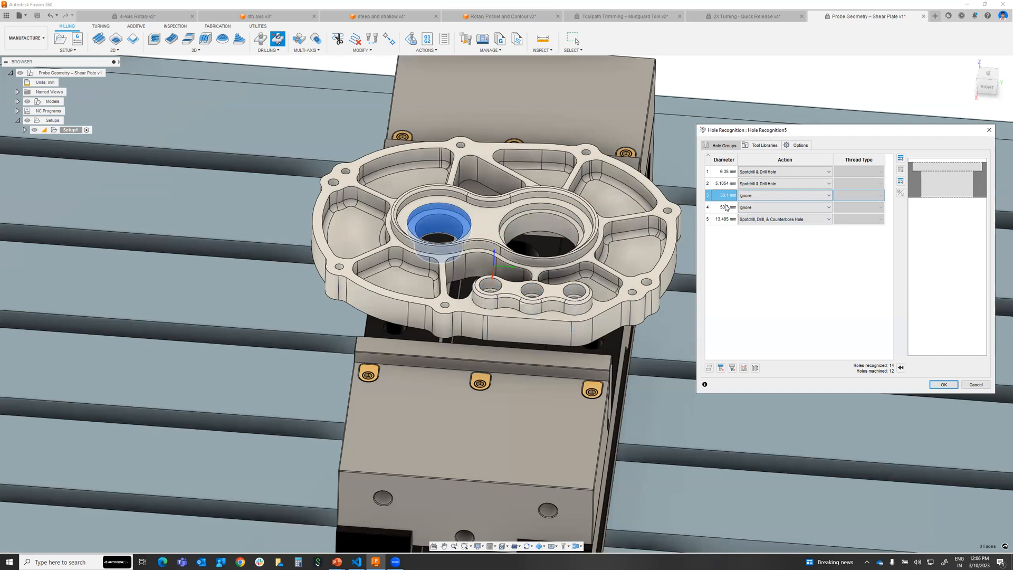
ctrl+click(727, 208)
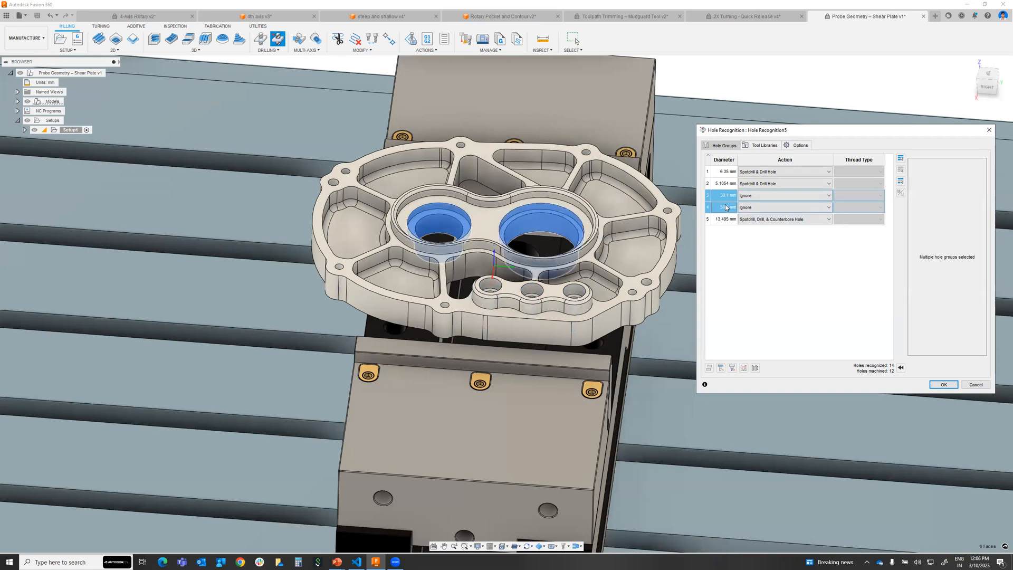
click(901, 182)
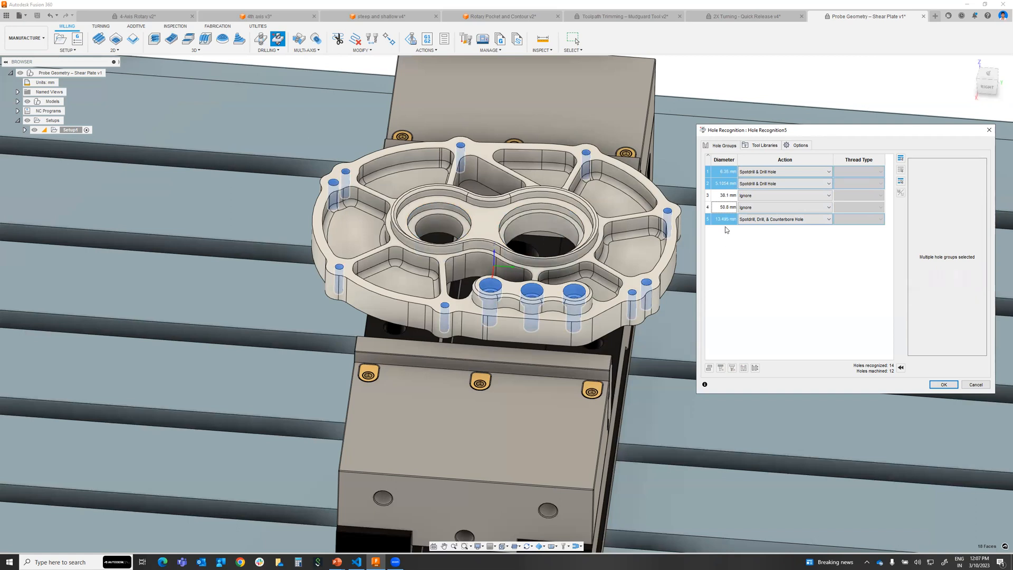
- Review the machining actions offered for the 6.35 mm and 5.1054 mm hole groups, keeping Spotdrill & Drill Hole for both
click(723, 175)
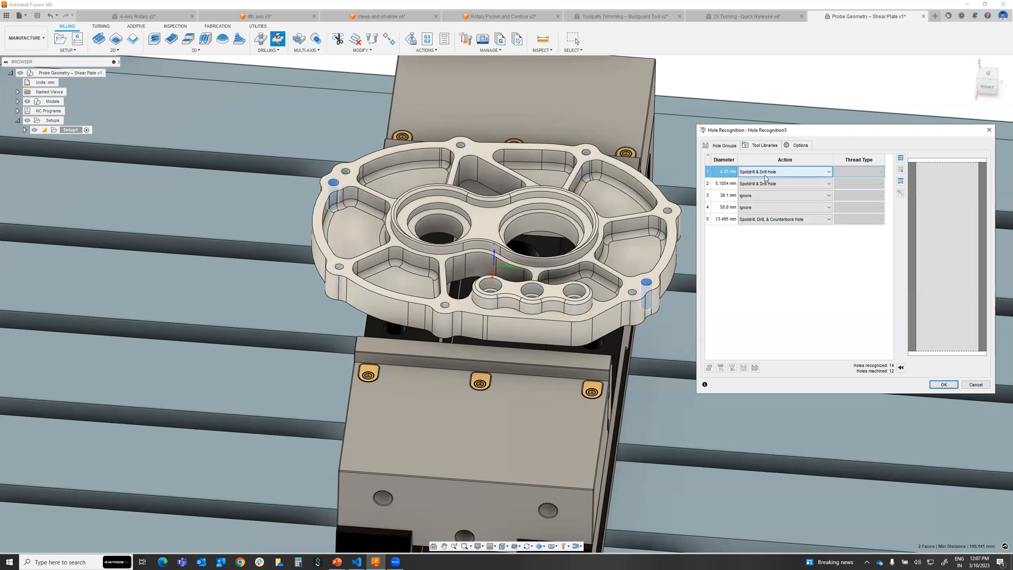
click(774, 176)
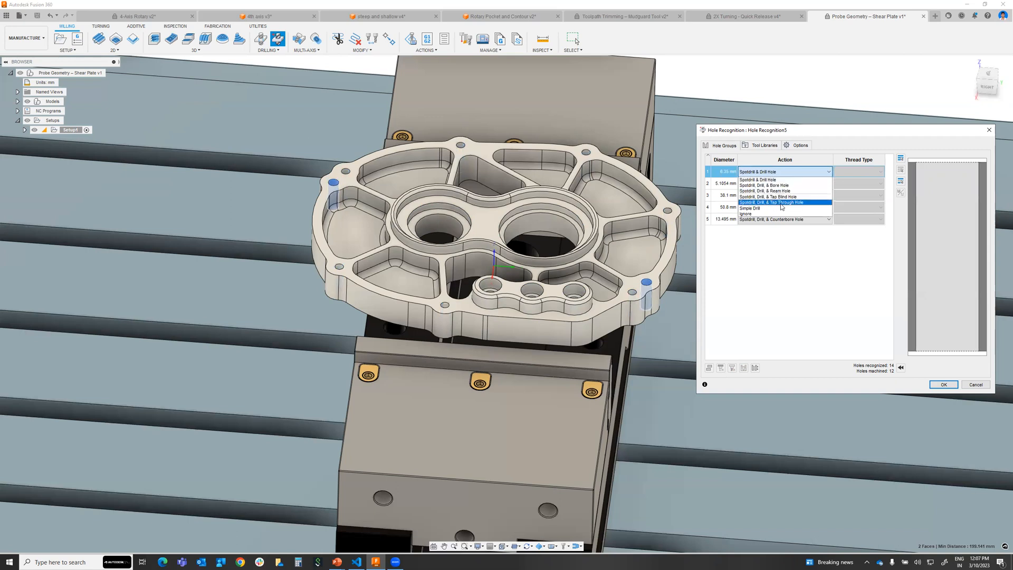
click(768, 180)
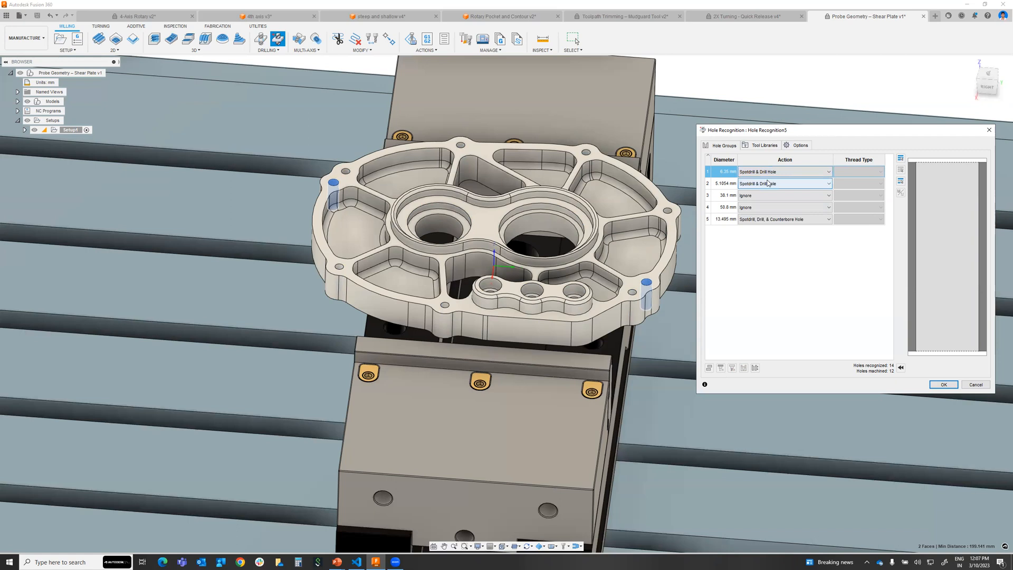
click(769, 183)
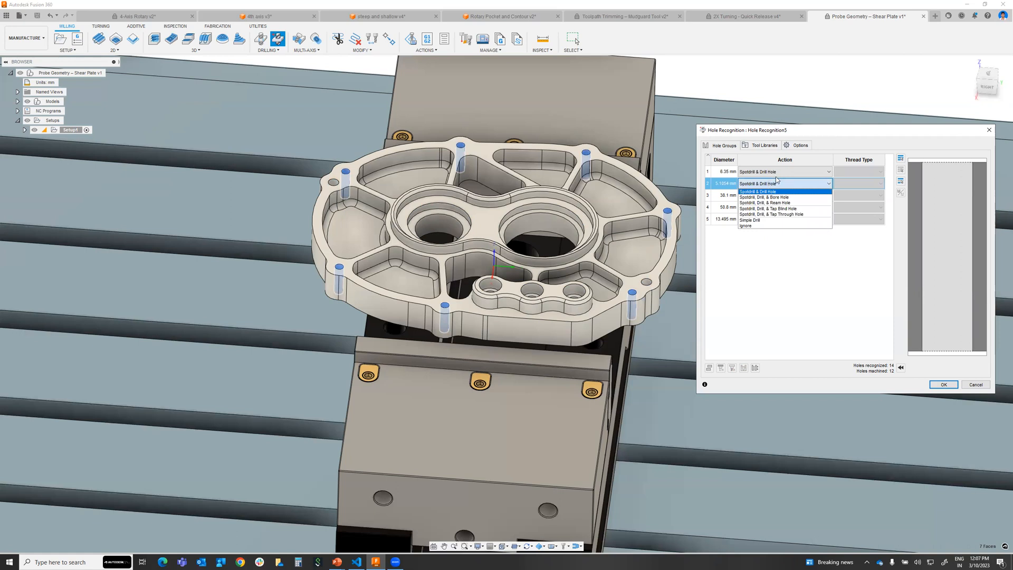
click(818, 139)
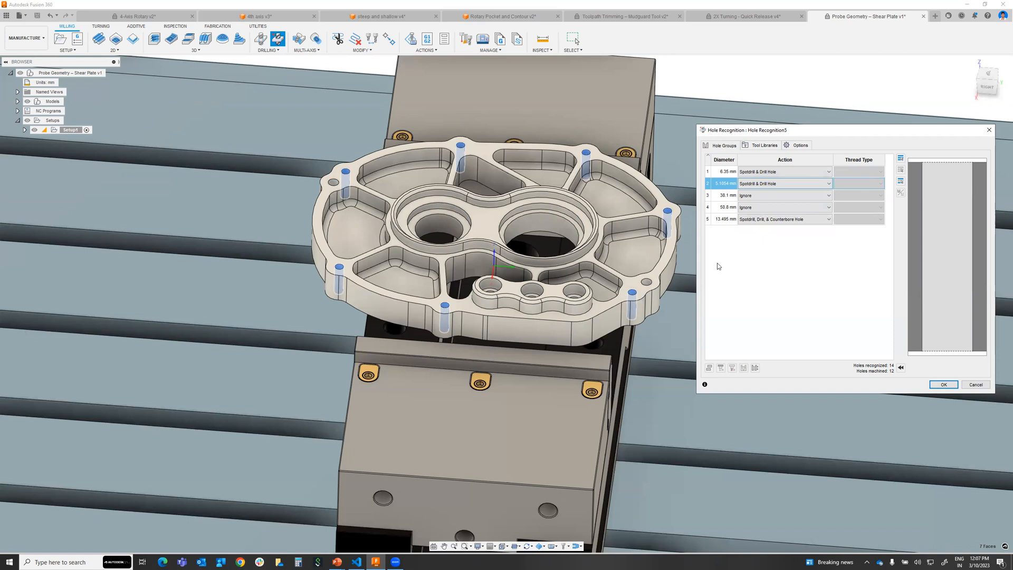
- Check the 13.495 mm, 6.35 mm and 5.1054 mm hole groups on the plate and accept Hole Recognition to generate the operations
click(727, 220)
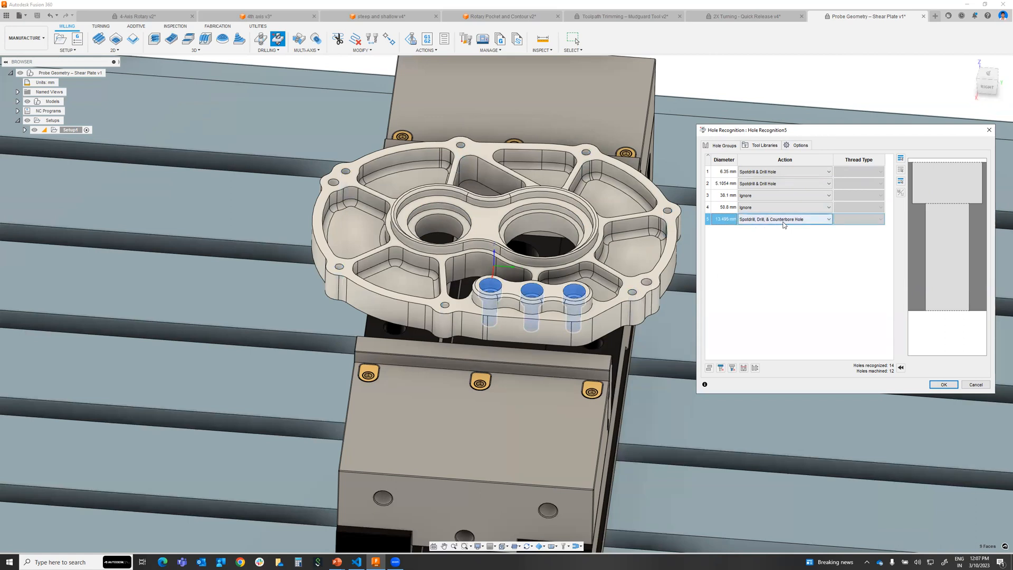
shift+middle_drag(574, 320, 554, 350)
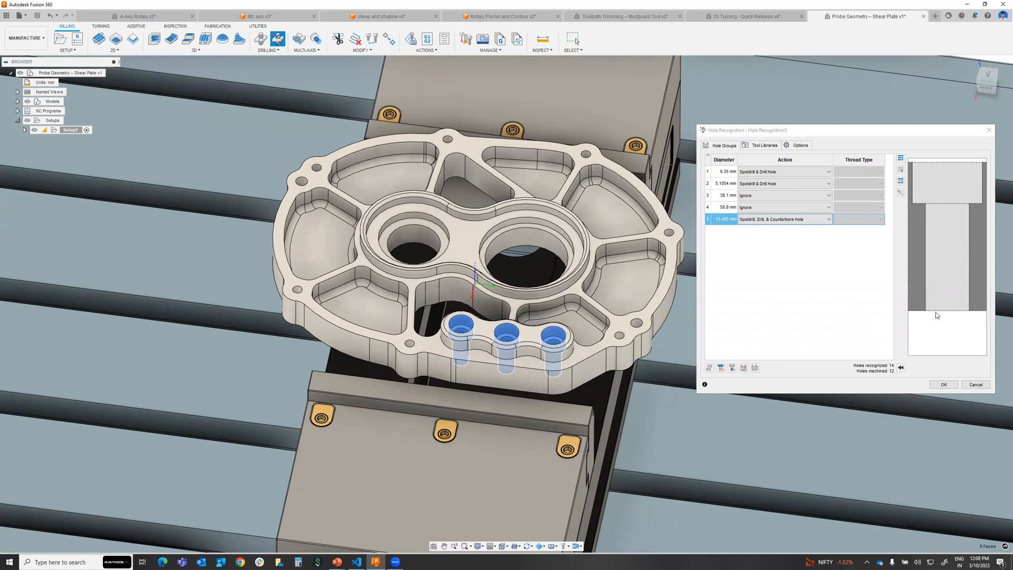
click(725, 172)
click(729, 185)
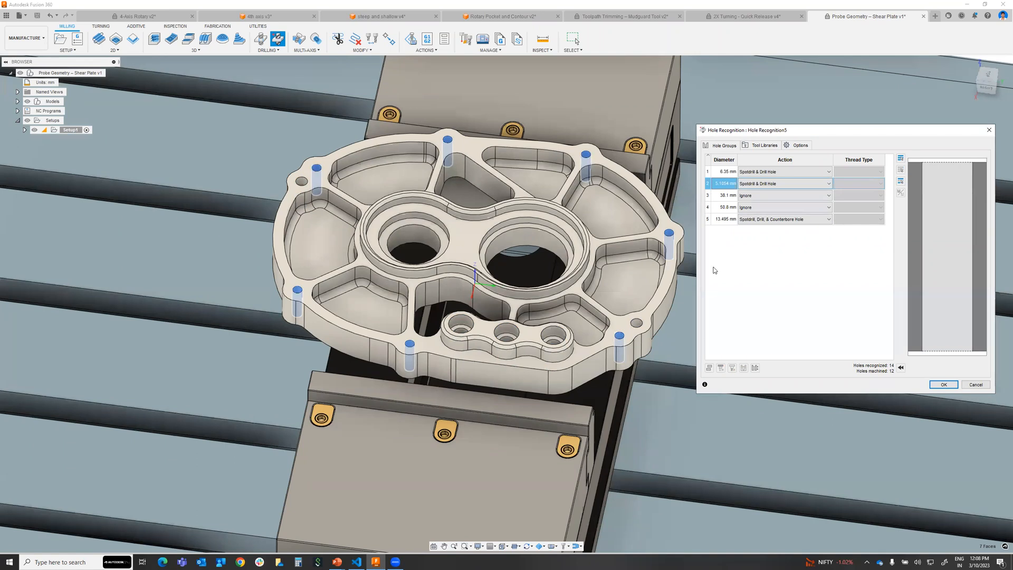
click(796, 303)
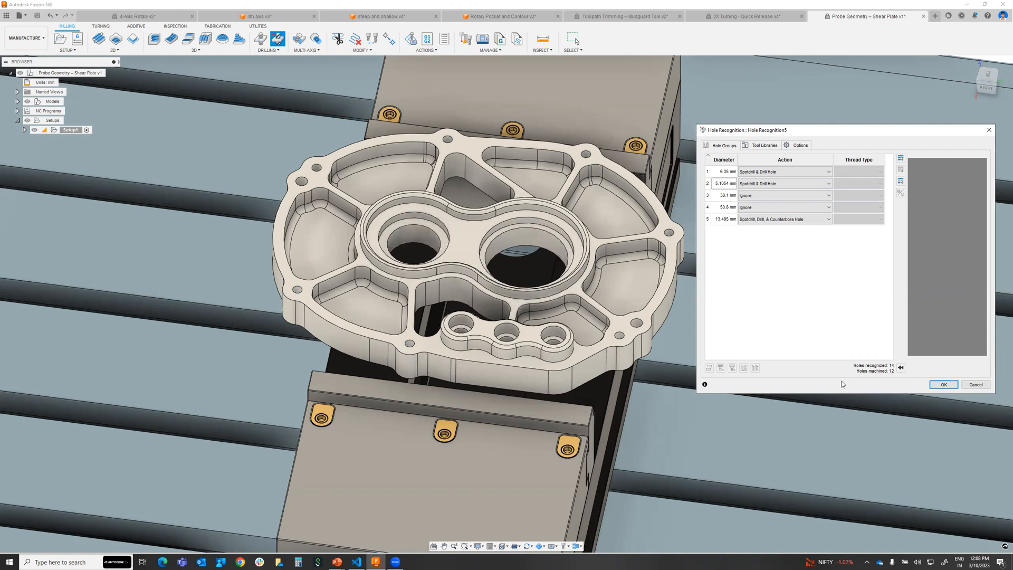
click(944, 384)
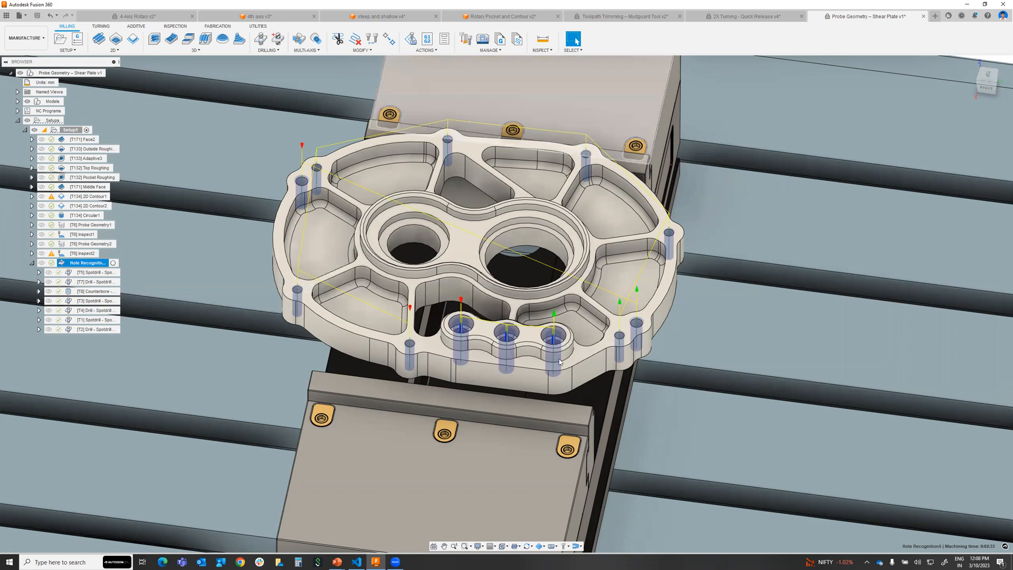
- Examine the cycle, heights and geometry of the T5 spotdrill operation on the three counterbored holes, and close it without changes
click(69, 273)
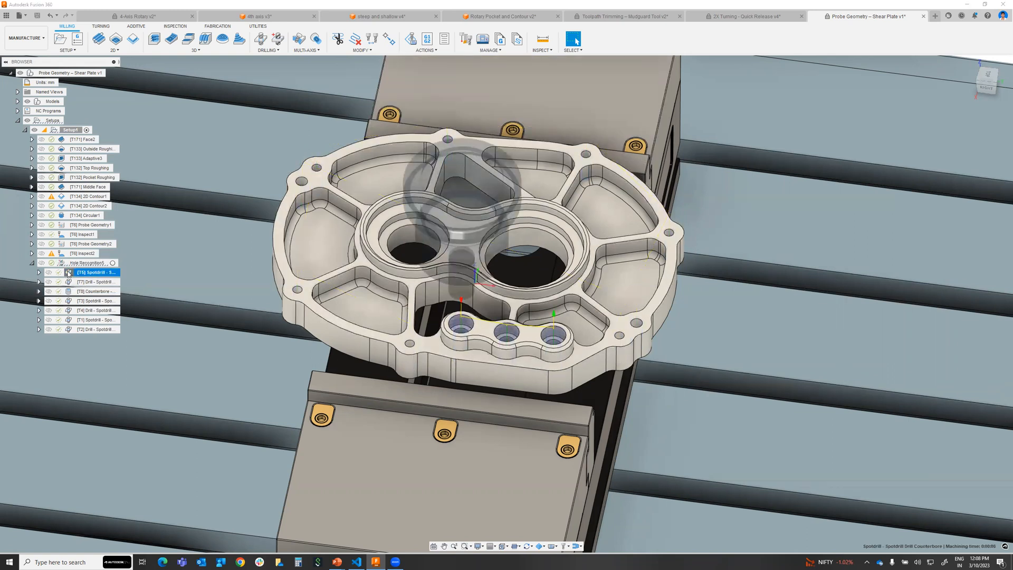
double_click(69, 273)
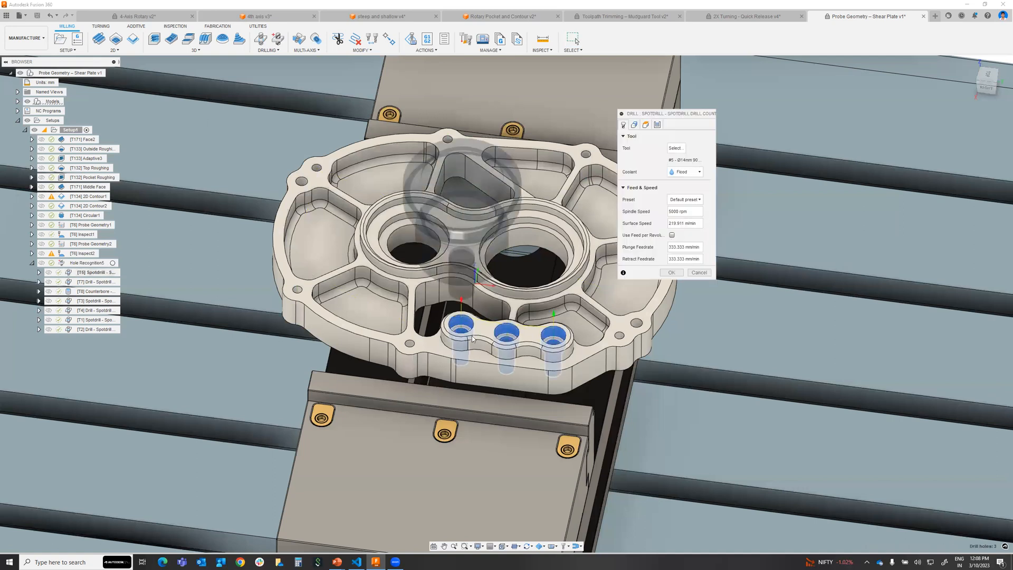
click(658, 125)
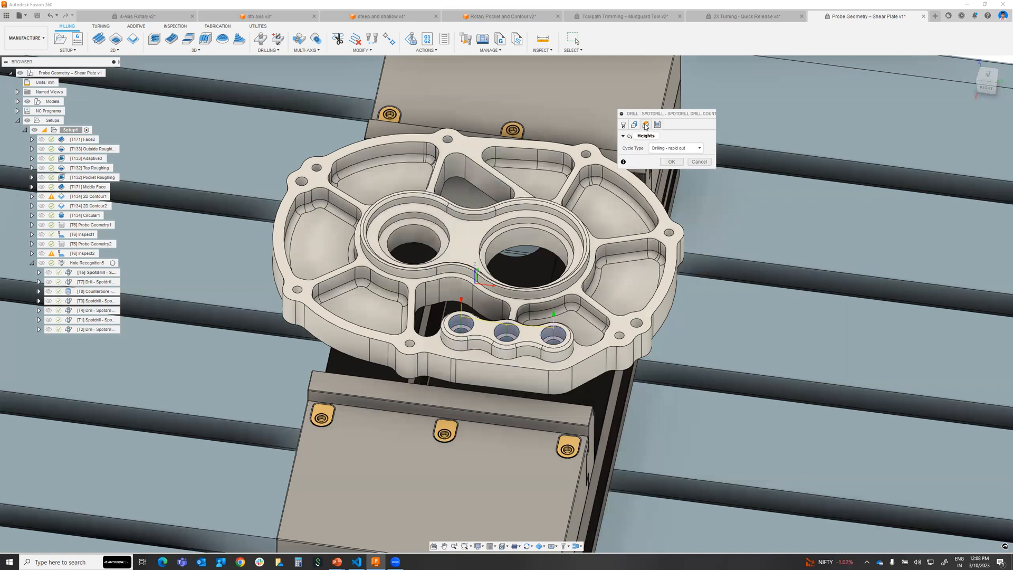
click(646, 125)
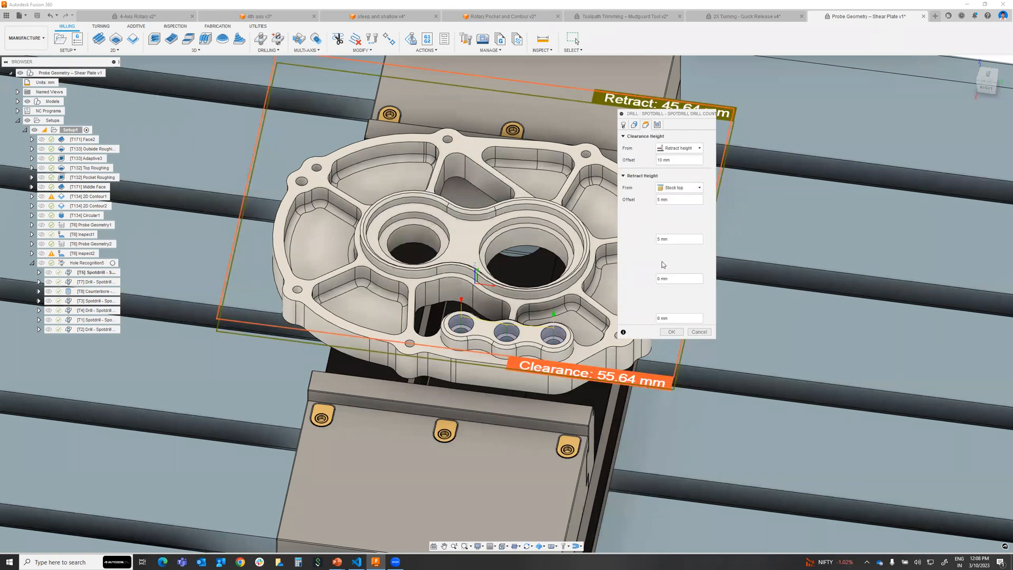
click(635, 127)
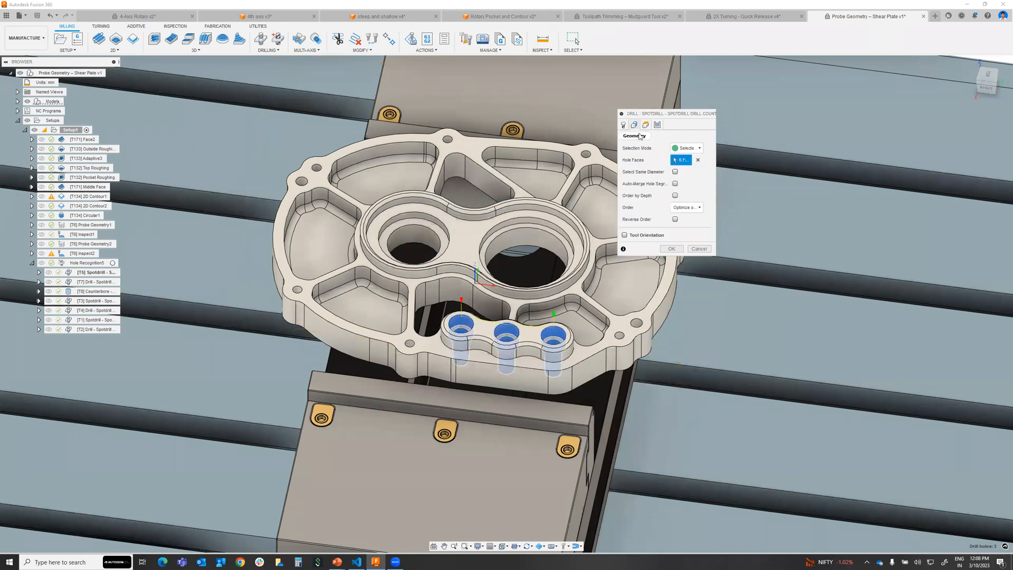
click(700, 249)
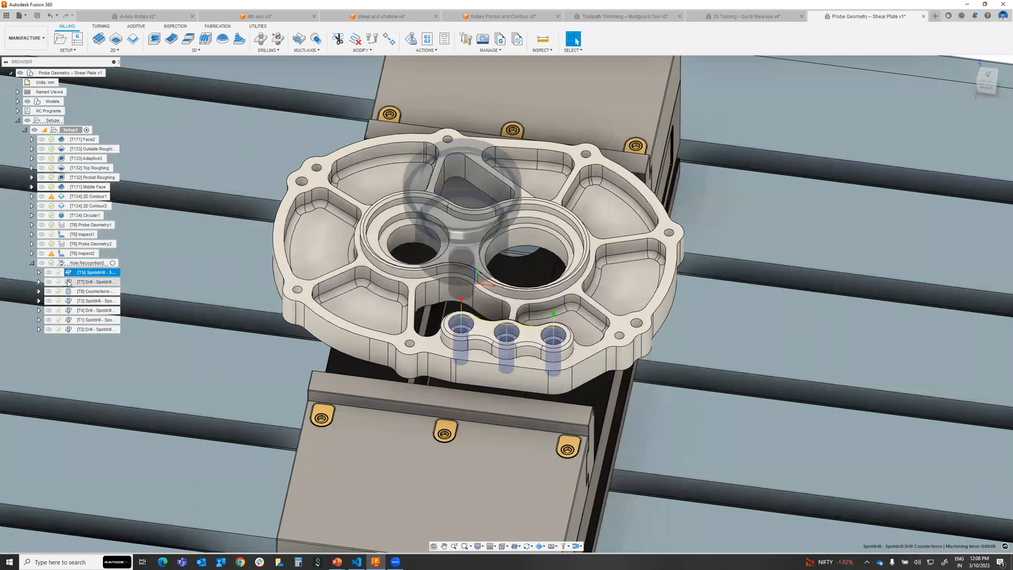
- Open the T7 drill operation for the three counterbored holes and examine its heights and the top height reference options
click(68, 284)
double_click(68, 283)
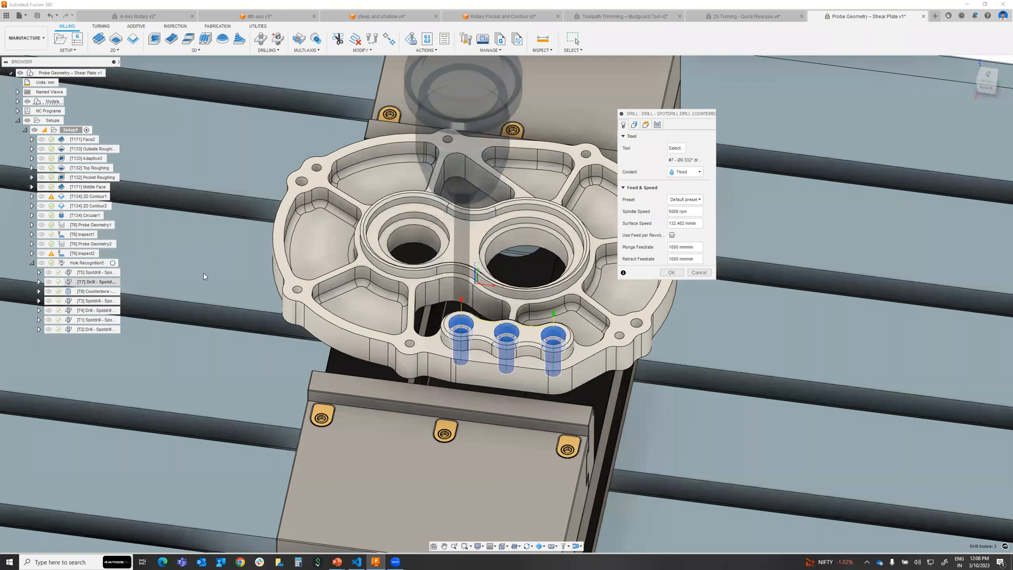
shift+middle_drag(519, 371, 516, 323)
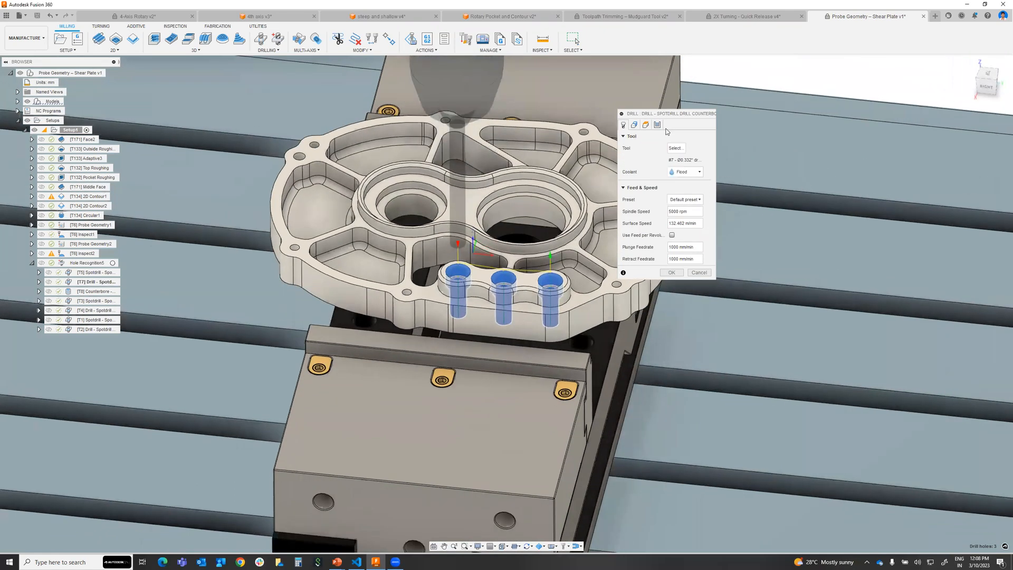
click(645, 125)
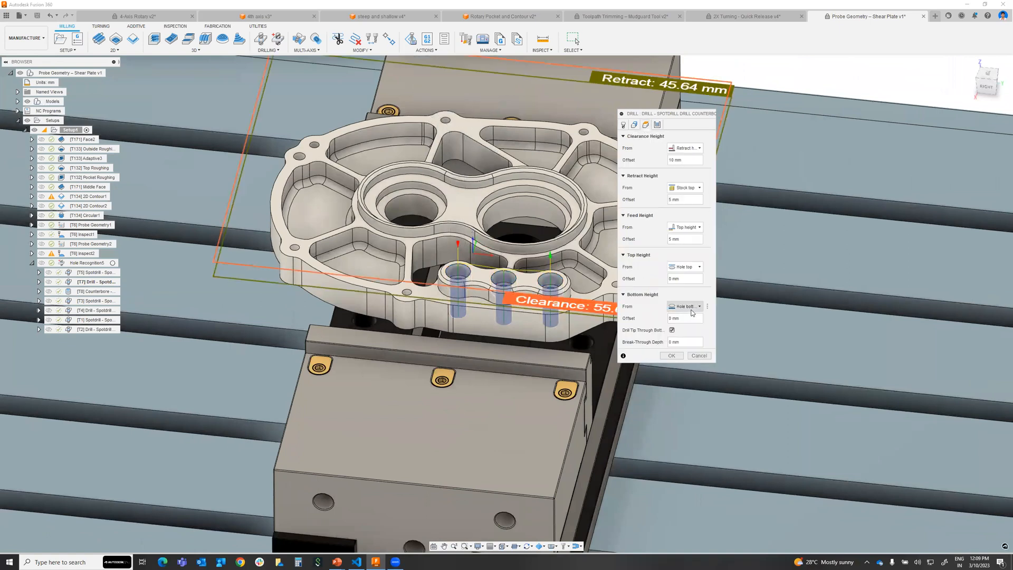
click(699, 267)
click(699, 269)
- Examine the T7 drill operation's hole selection modes and ordering options, and close it without changes
click(636, 125)
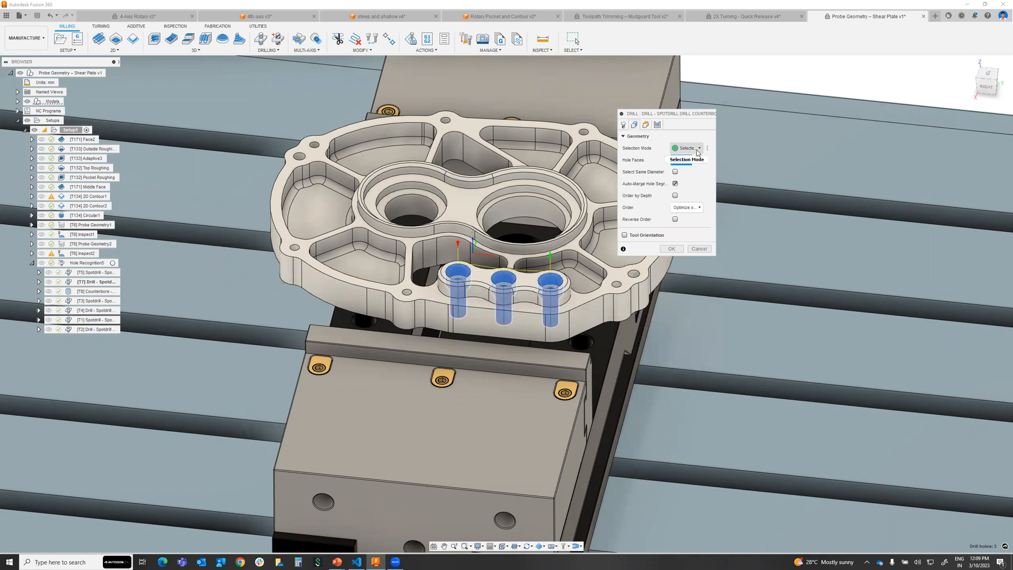
click(700, 148)
click(702, 151)
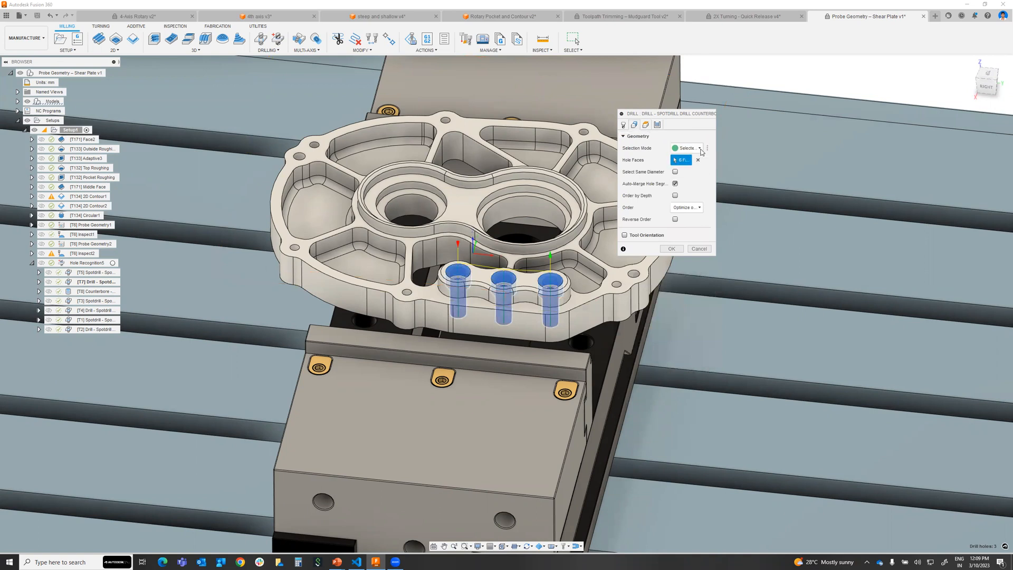
click(694, 209)
click(697, 188)
click(700, 249)
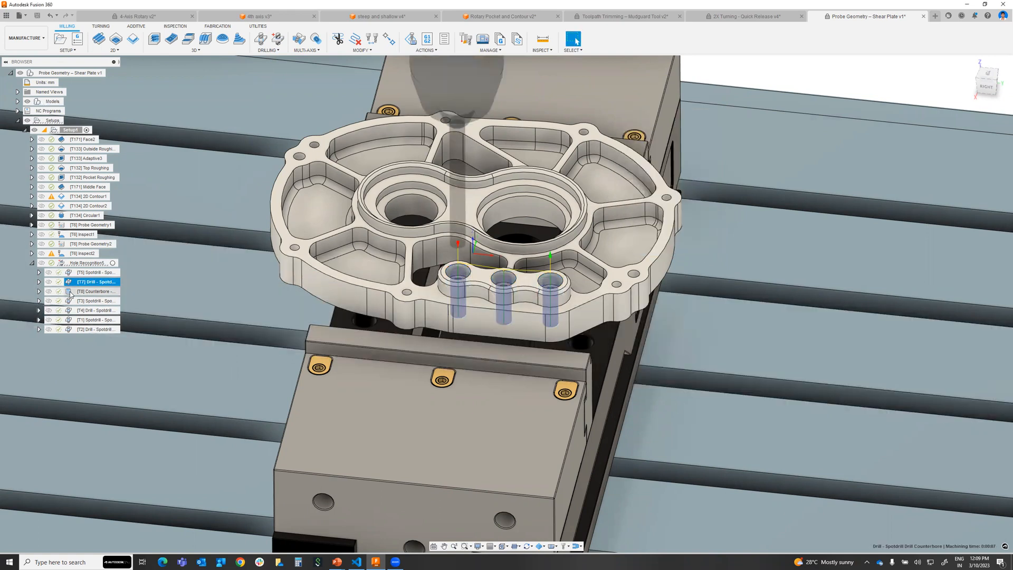
- Examine the T8 counterbore operation's settings and toolpath up close on the three holes, and close it without changes
click(90, 291)
double_click(106, 290)
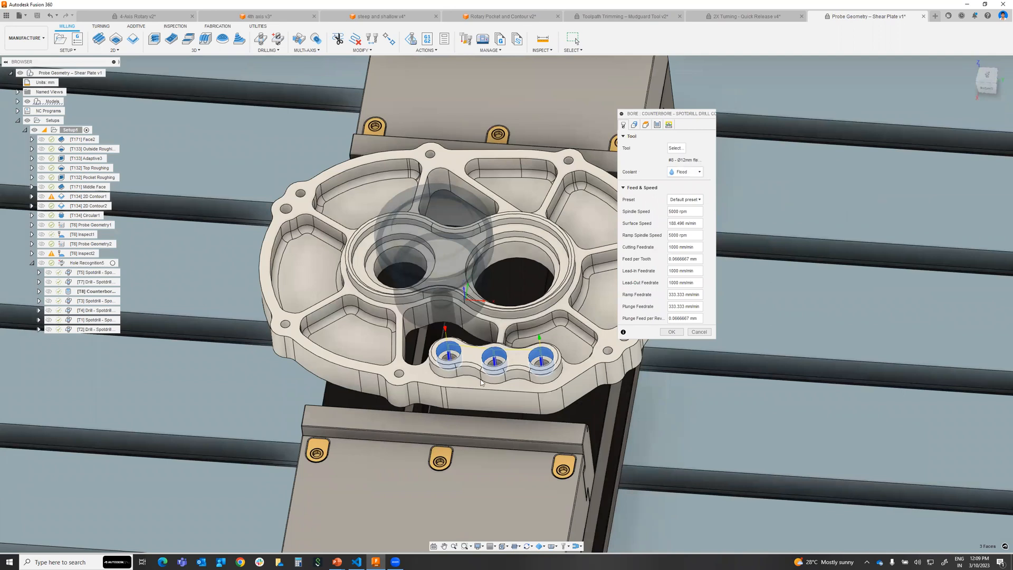
scroll(494, 372, up, 6)
shift+middle_drag(407, 335, 476, 475)
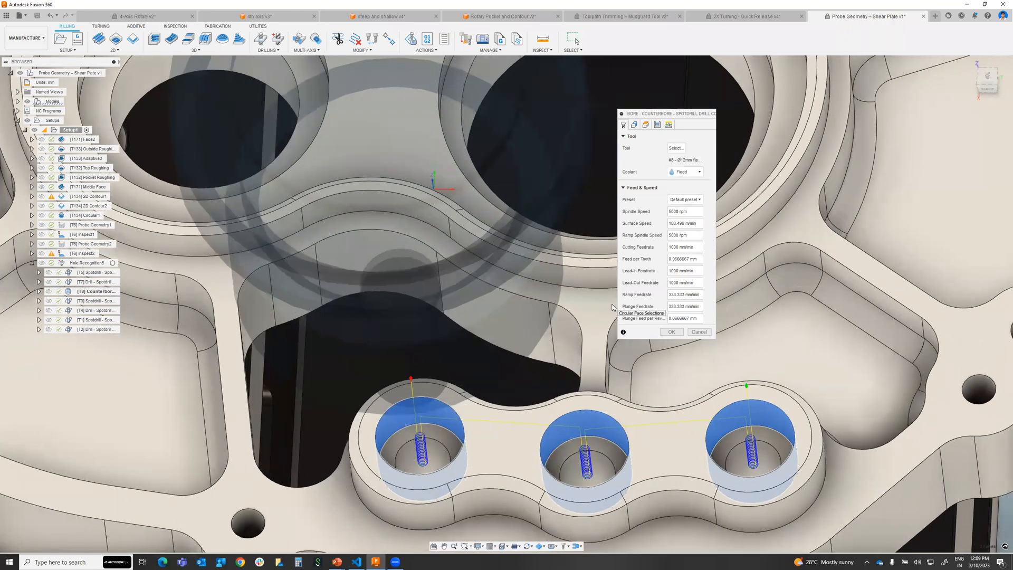
scroll(465, 312, down, 10)
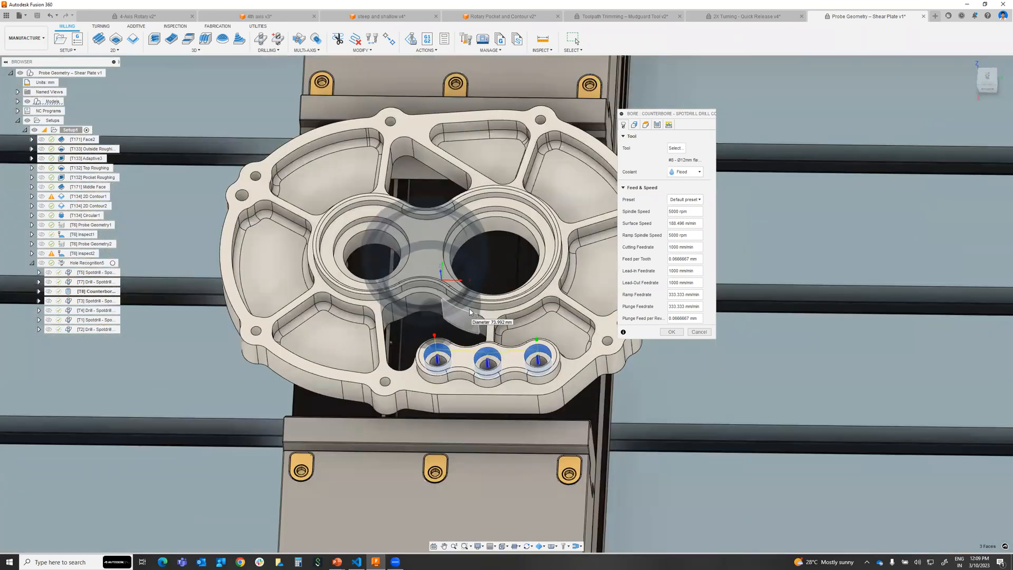
middle_drag(671, 390, 662, 374)
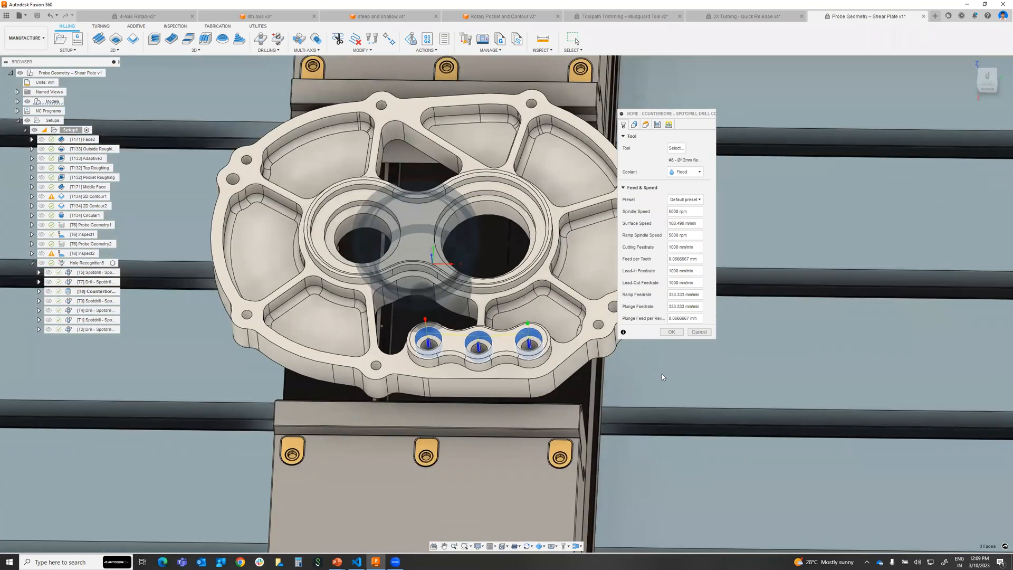
click(699, 333)
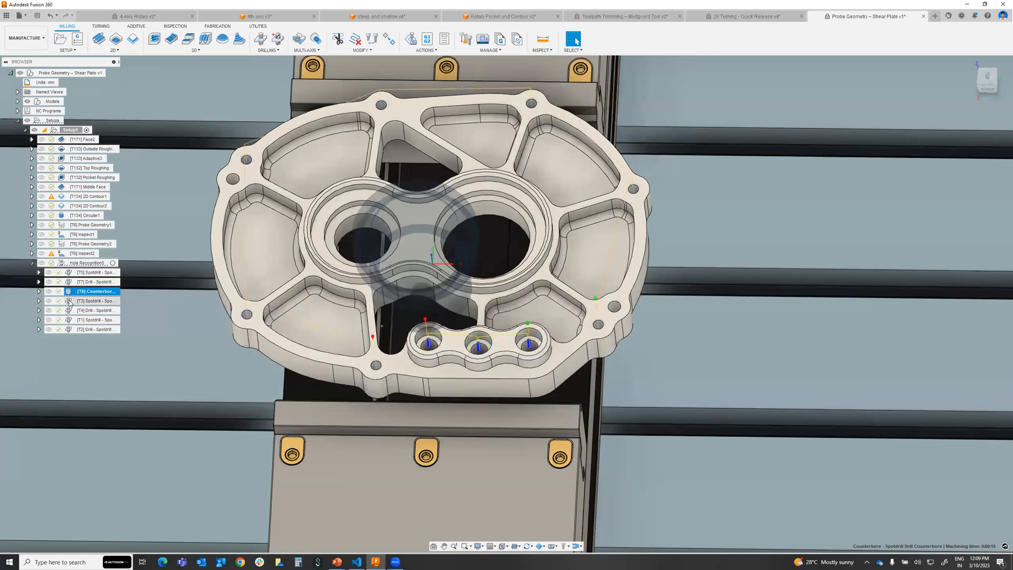
- Examine the T3 spotdrill and T4 drill toolpaths on the rim holes, check the drill's tool and coolant settings, and cancel the edit
click(70, 302)
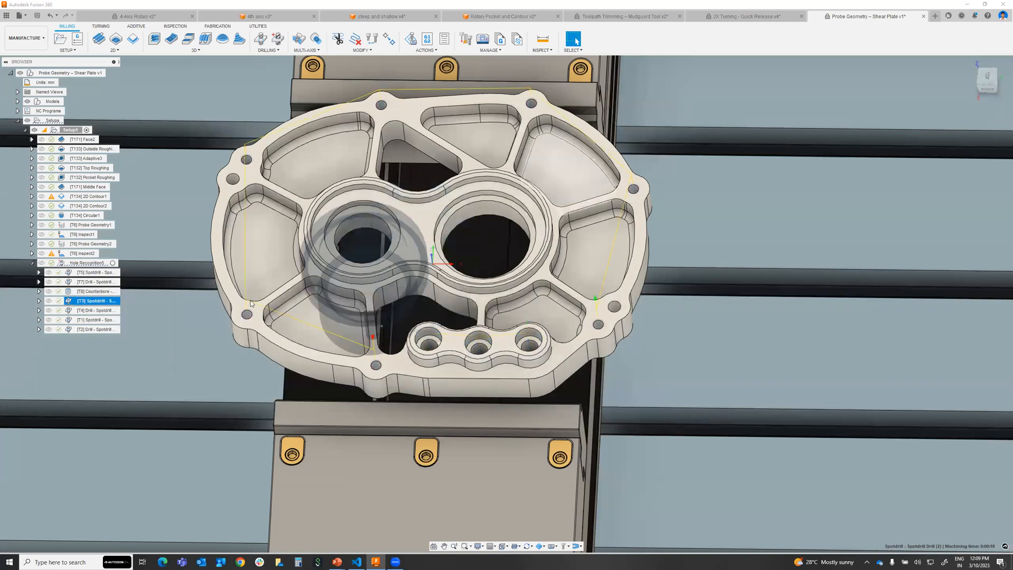
click(69, 311)
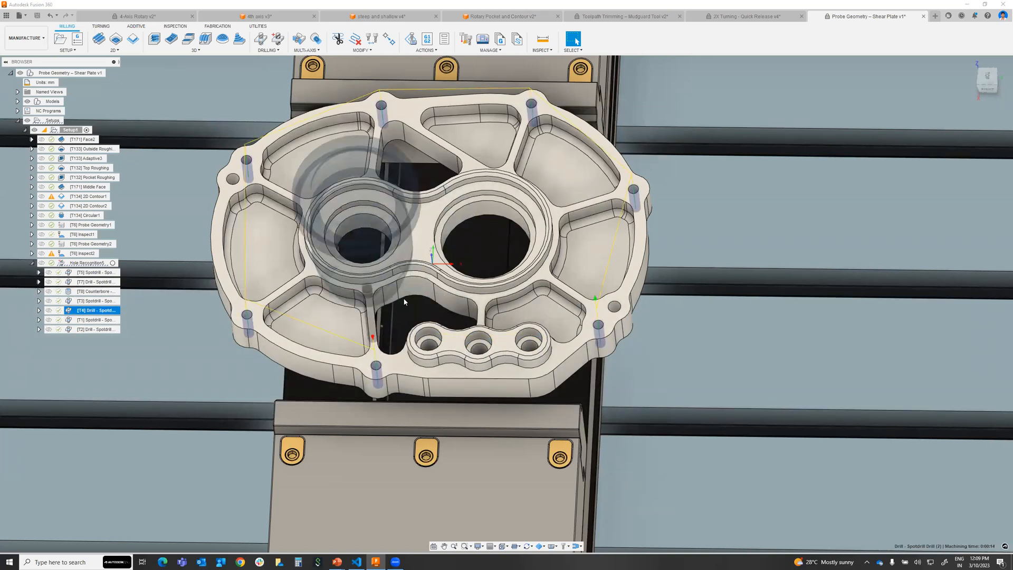
shift+middle_drag(503, 340, 522, 159)
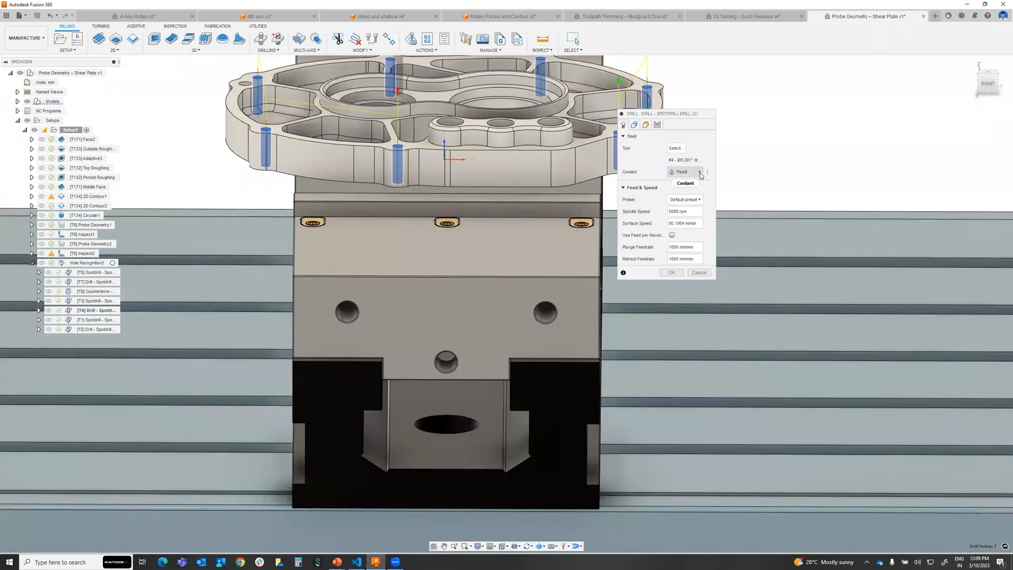
click(700, 173)
click(701, 173)
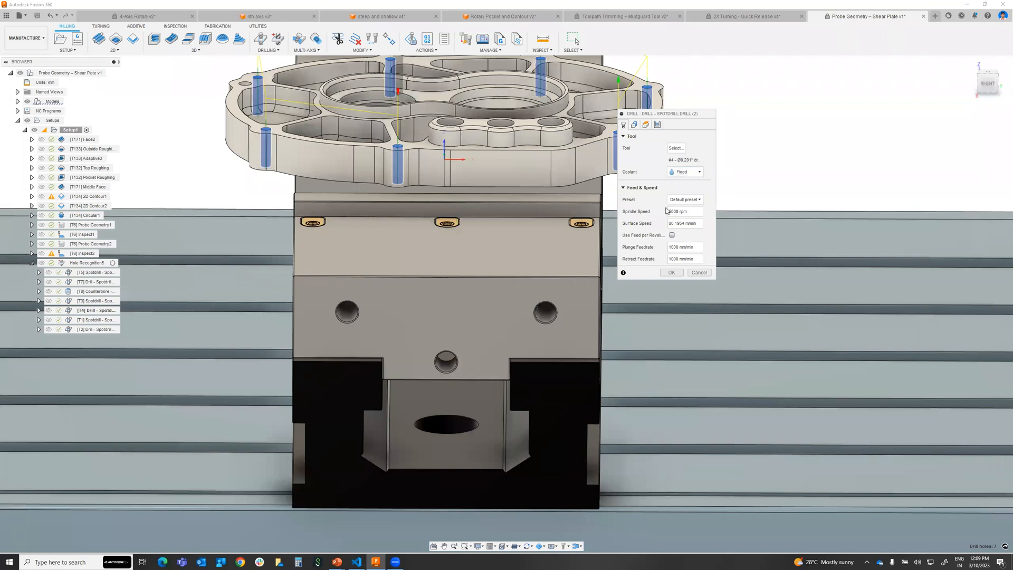
click(700, 274)
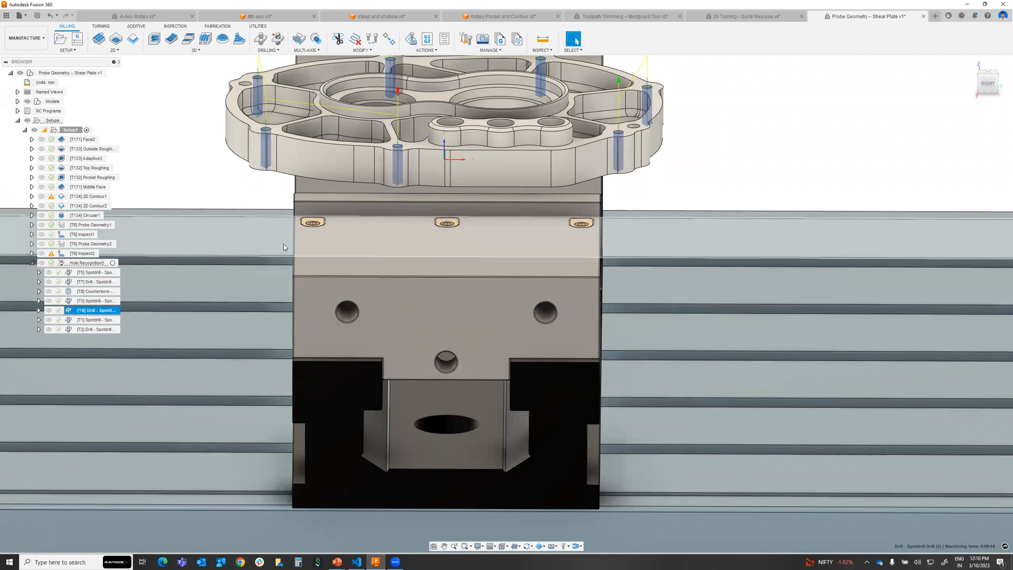
- Examine the T1 spotdrill and T2 drill toolpaths on the two opposite rim holes of the shear plate
scroll(284, 247, up, 1)
middle_drag(326, 298, 339, 409)
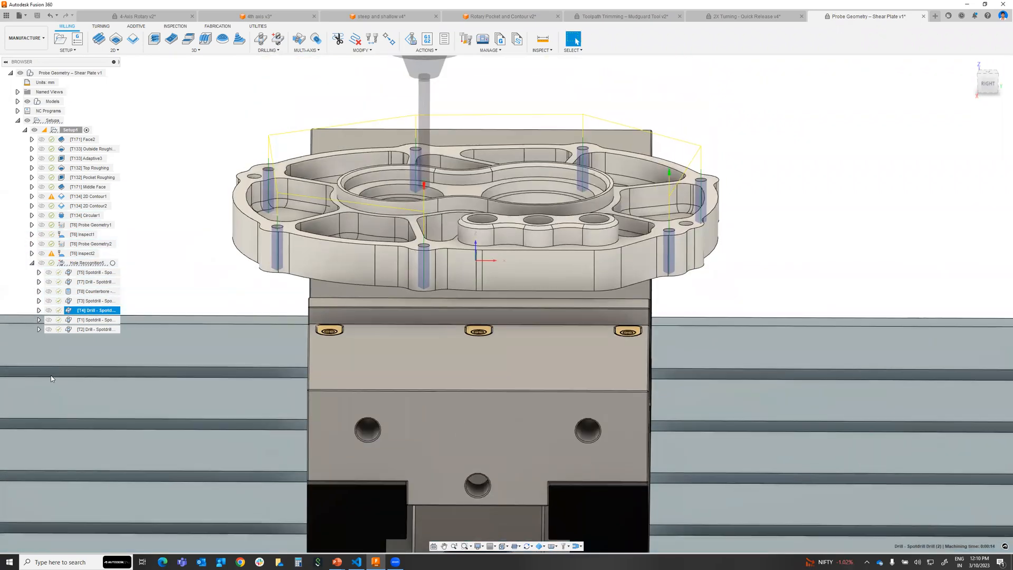
click(72, 321)
shift+middle_drag(219, 172, 246, 236)
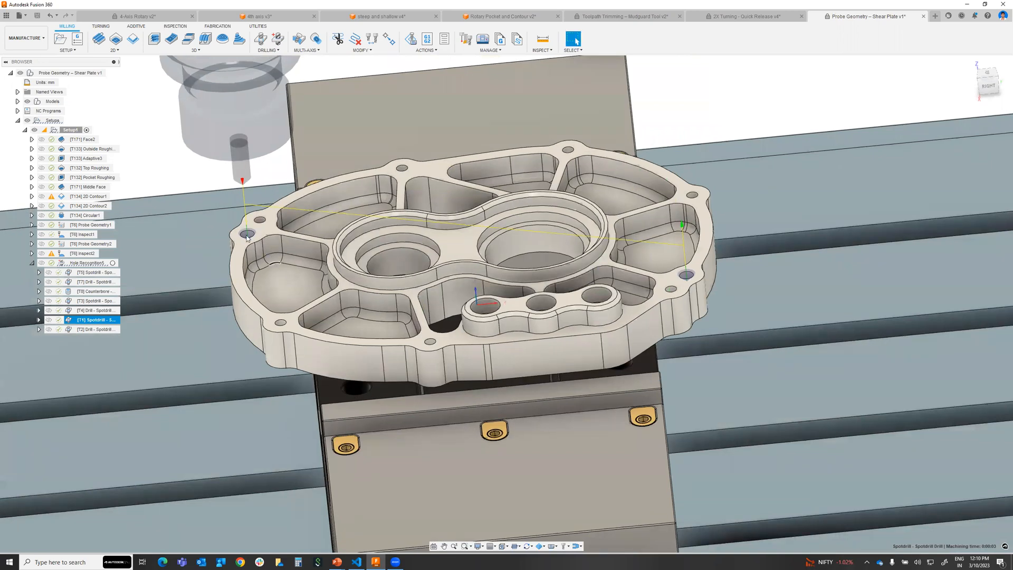
click(70, 330)
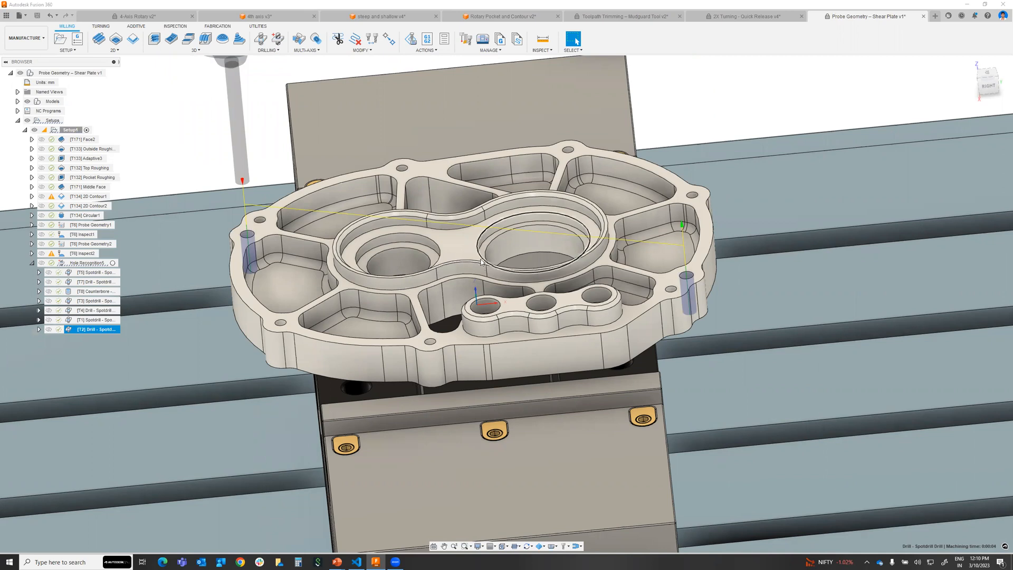
- Switch to the PowerPoint slide show and advance past Hole Recognition to the Trim to Boundary & Plane slide
key(alt+Tab)
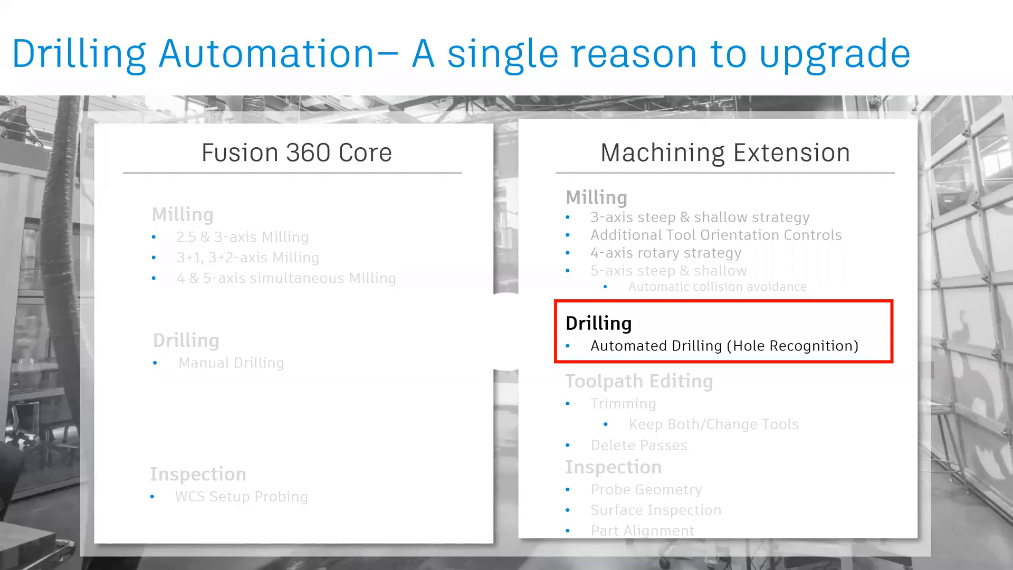
key(Right)
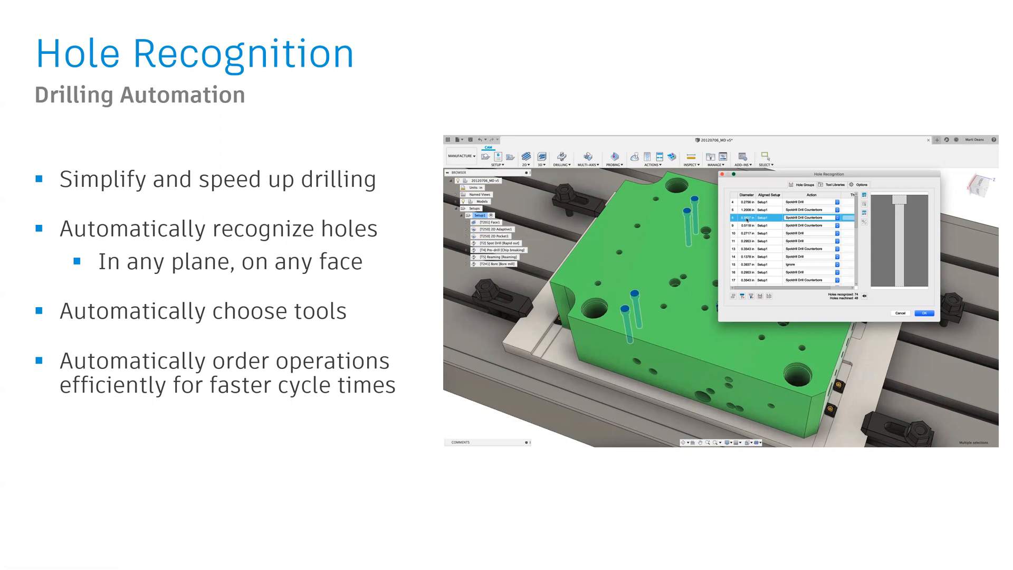
key(Right)
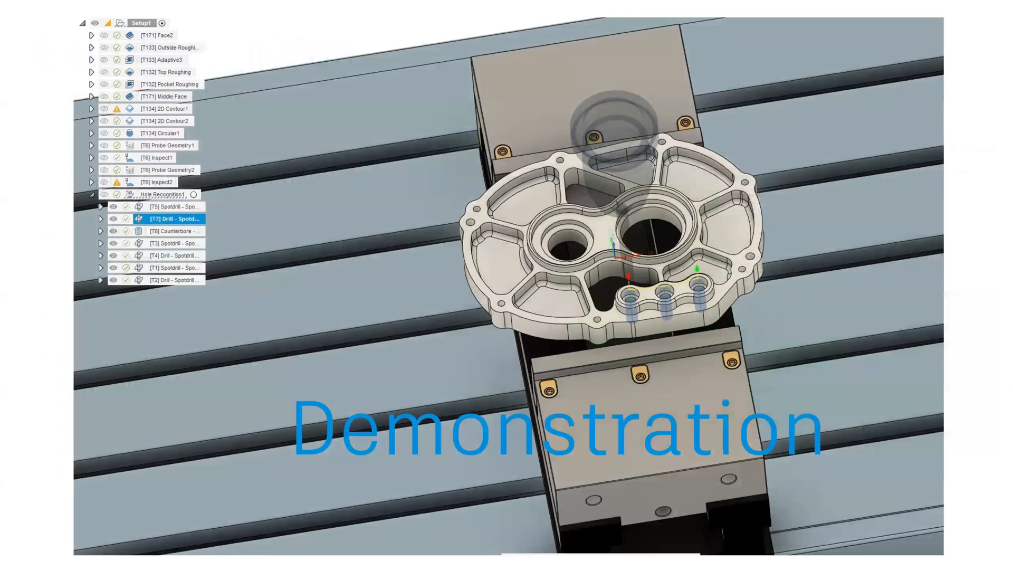
key(Right)
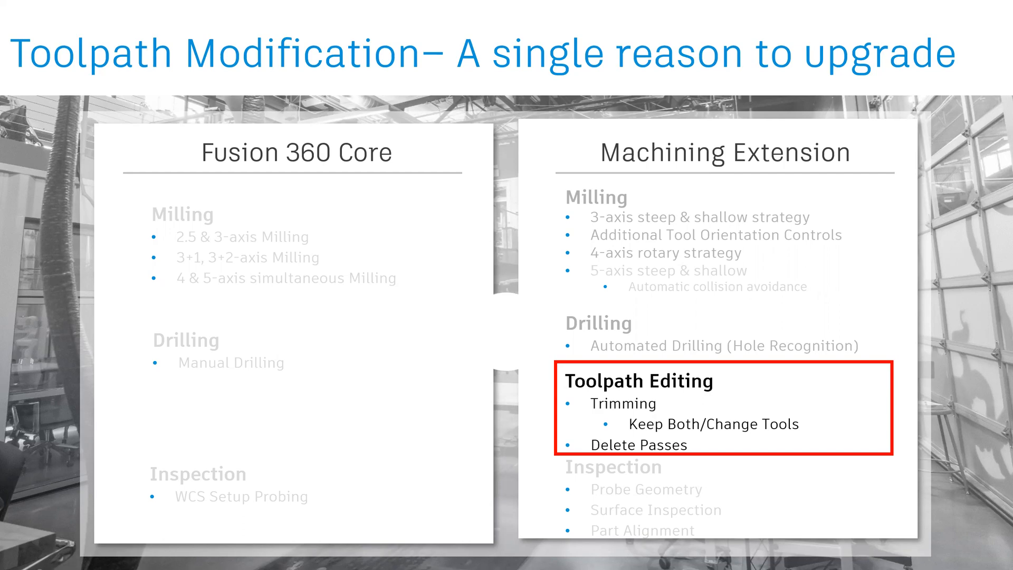
key(Right)
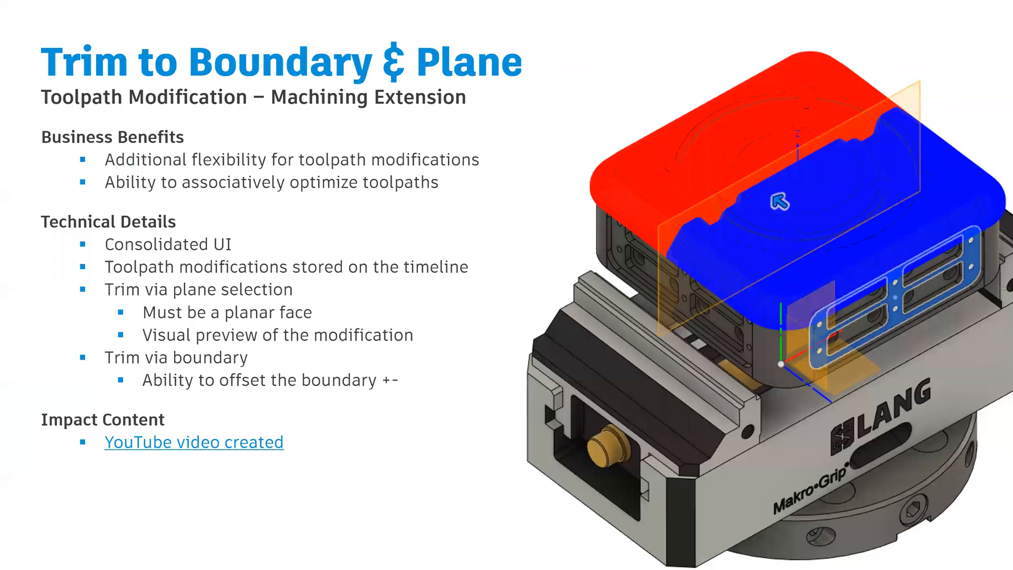
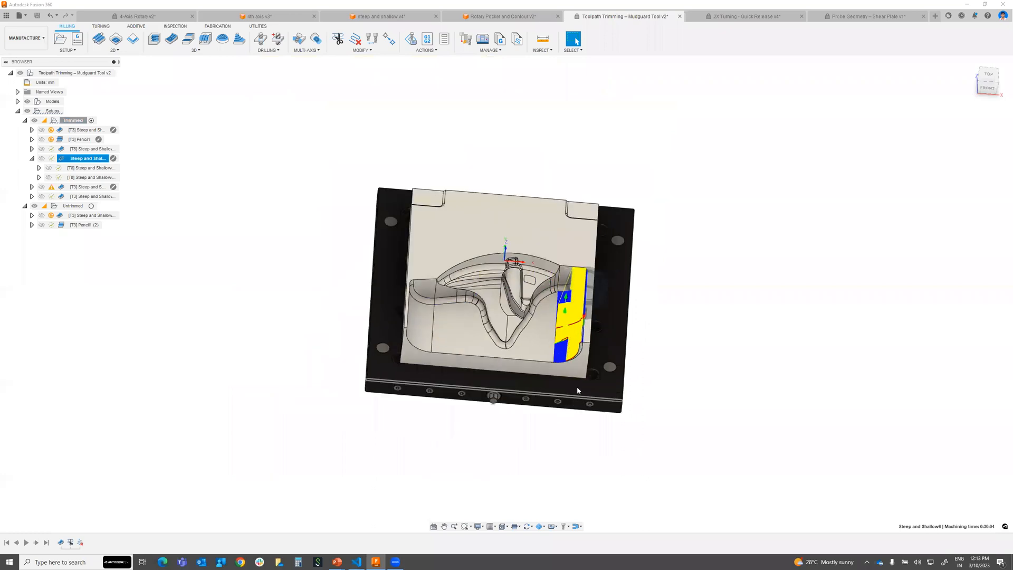
- Examine the trimmed Steep and Shallow6 toolpath and its first split portion on the mudguard tool, and close the generation log
shift+middle_drag(623, 379, 652, 364)
middle_drag(571, 326, 603, 373)
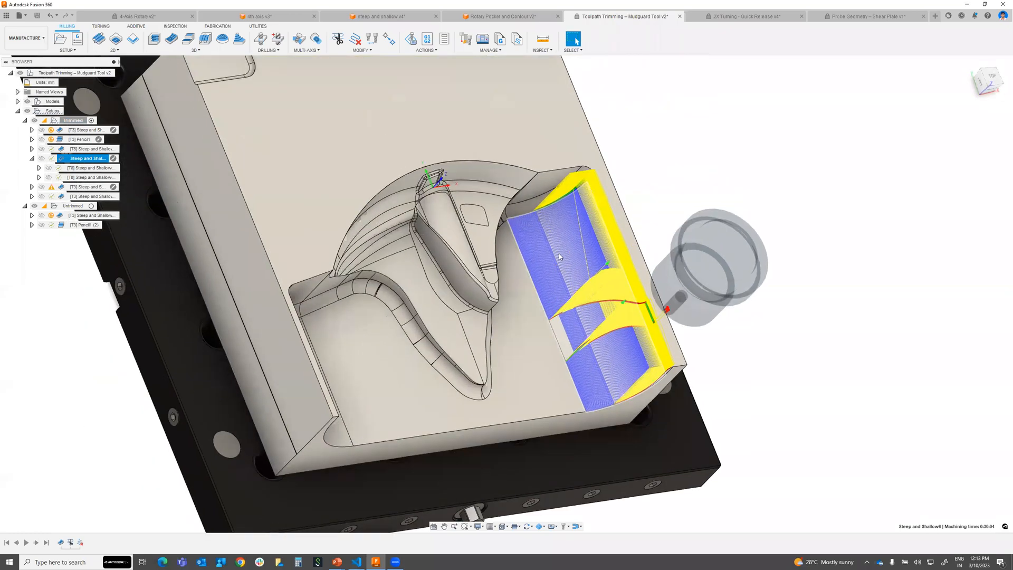
click(59, 169)
click(59, 169)
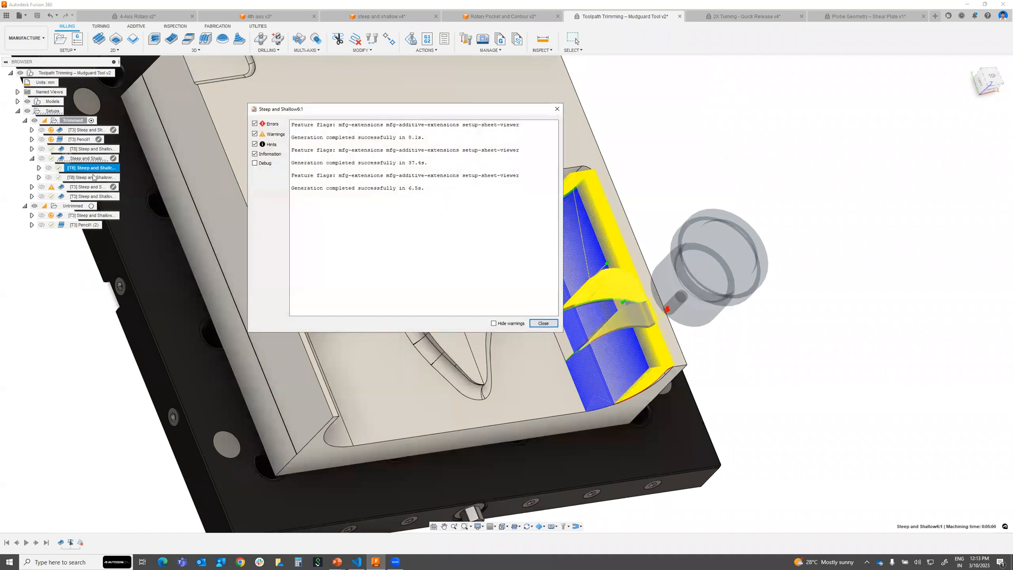
click(549, 324)
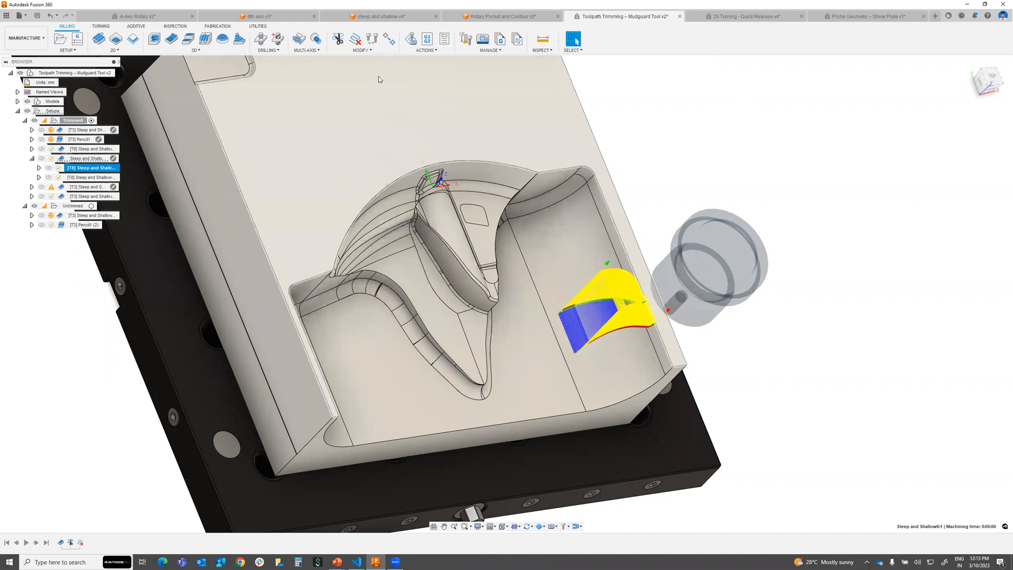
- Start a Trim on Steep and Shallow4 and outline a four-point polygon around the middle section of its passes
click(372, 50)
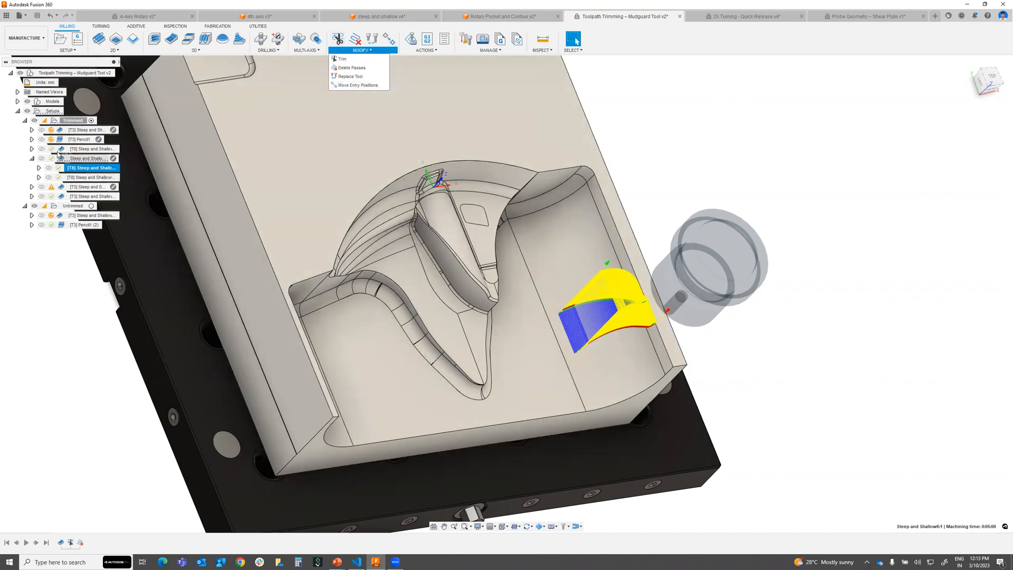
click(61, 149)
shift+middle_drag(615, 365, 541, 376)
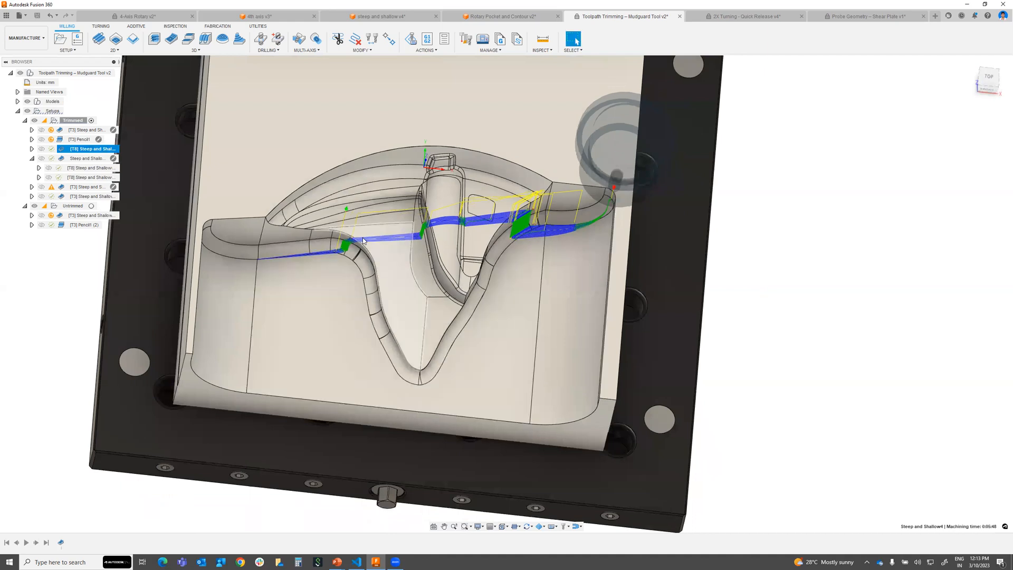
click(362, 50)
click(345, 61)
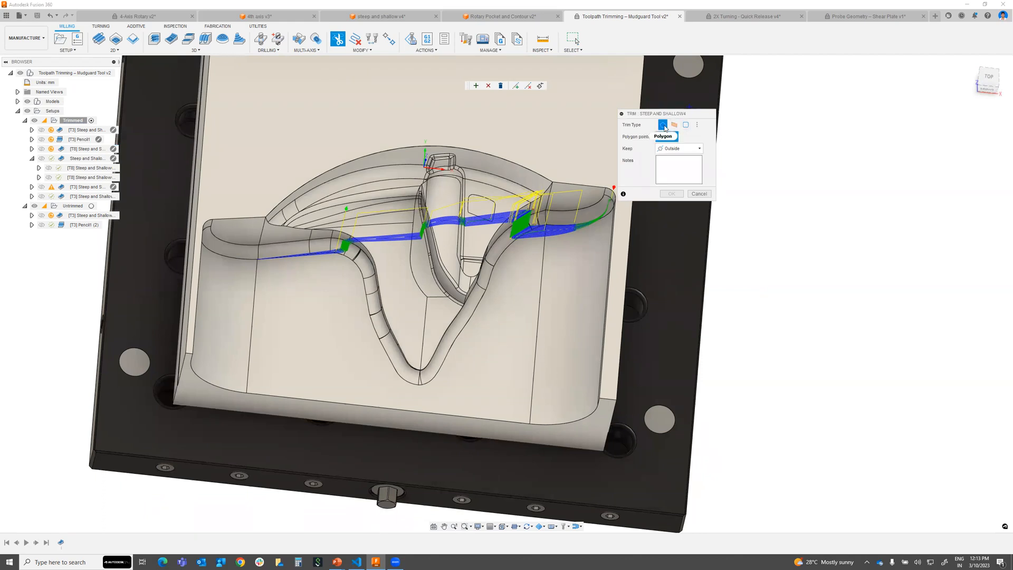
click(367, 256)
click(368, 221)
click(409, 246)
click(407, 273)
- Set the trim to keep the toolpath Inside the polygon and apply it
click(681, 148)
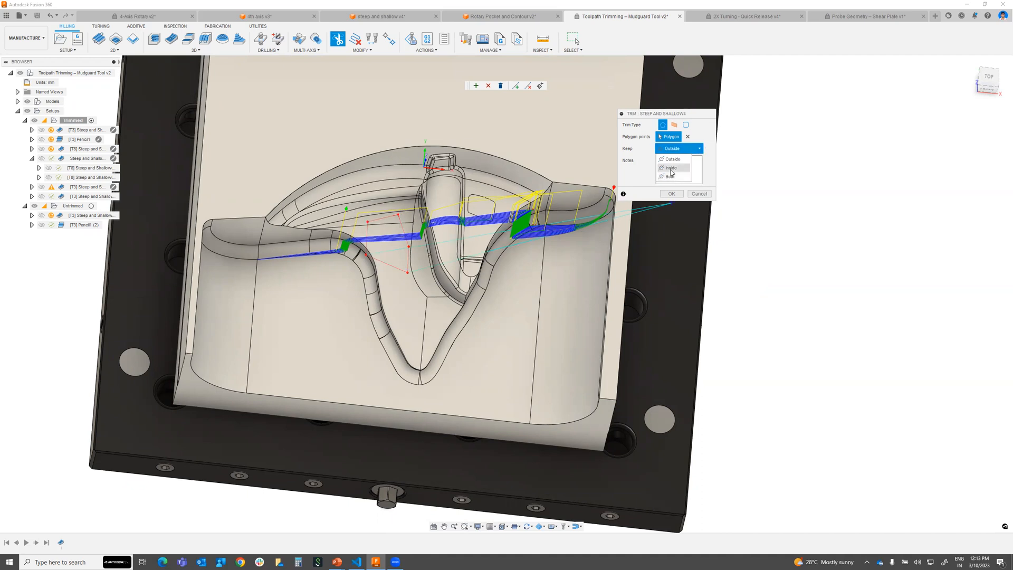
click(672, 168)
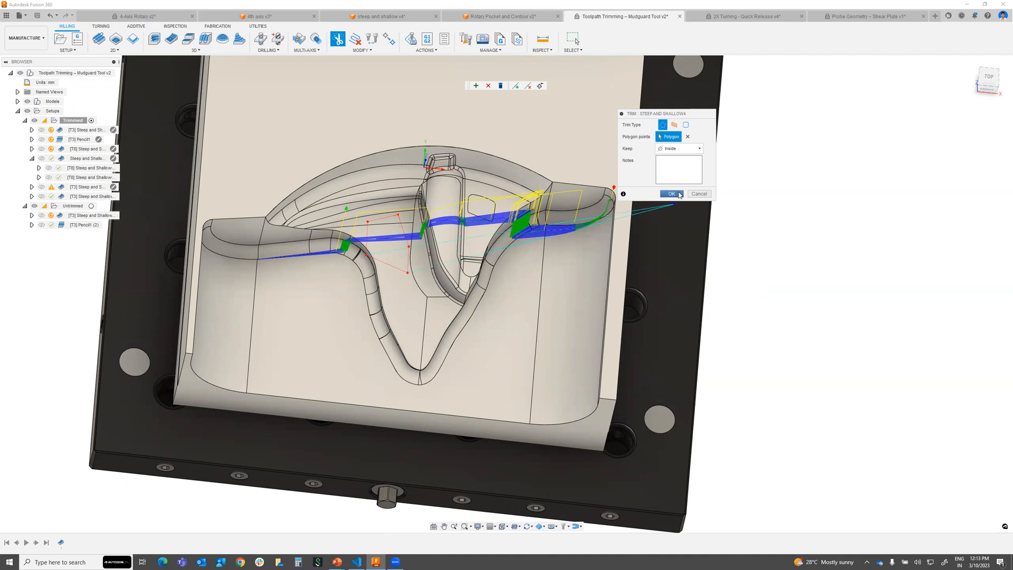
click(678, 194)
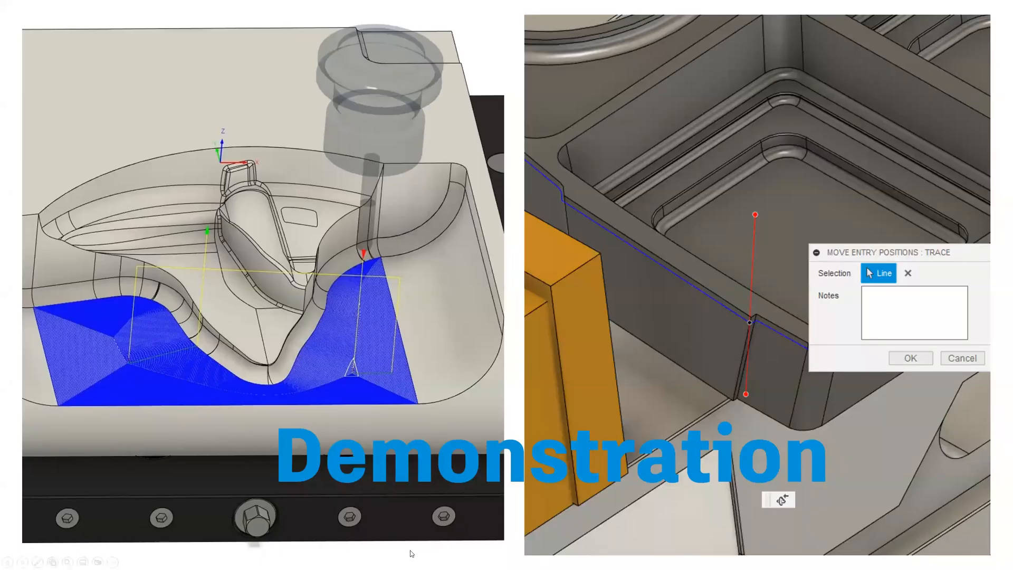
- Return to Fusion 360 and examine the trimmed Steep and Shallow4 passes up close
key(alt+Tab)
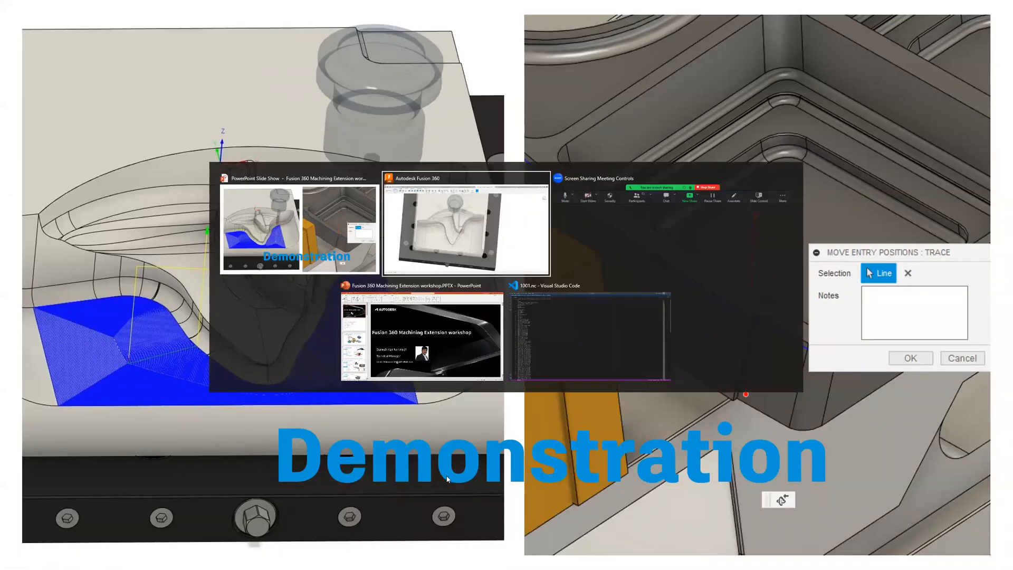
click(465, 218)
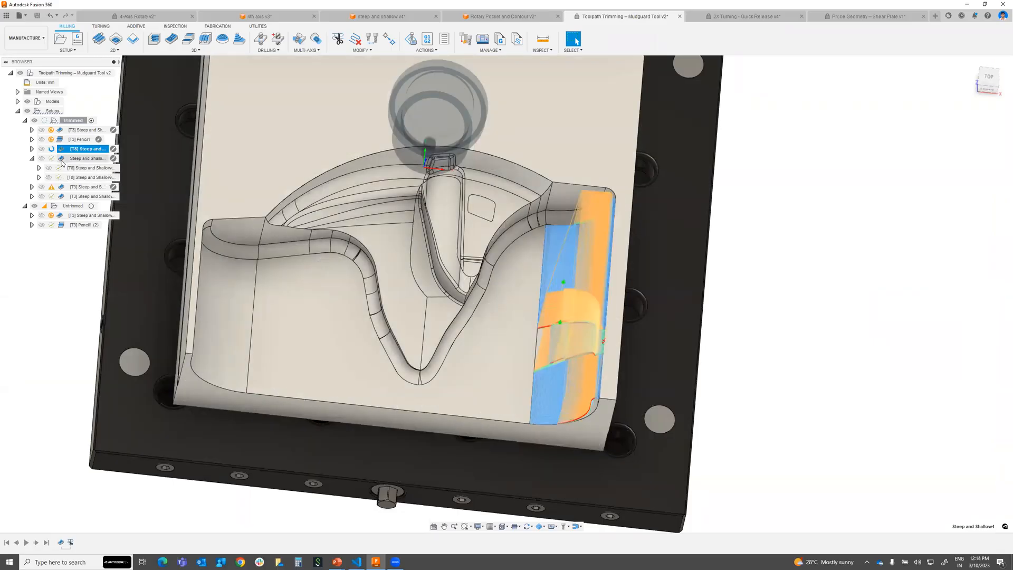
shift+middle_drag(604, 316, 652, 301)
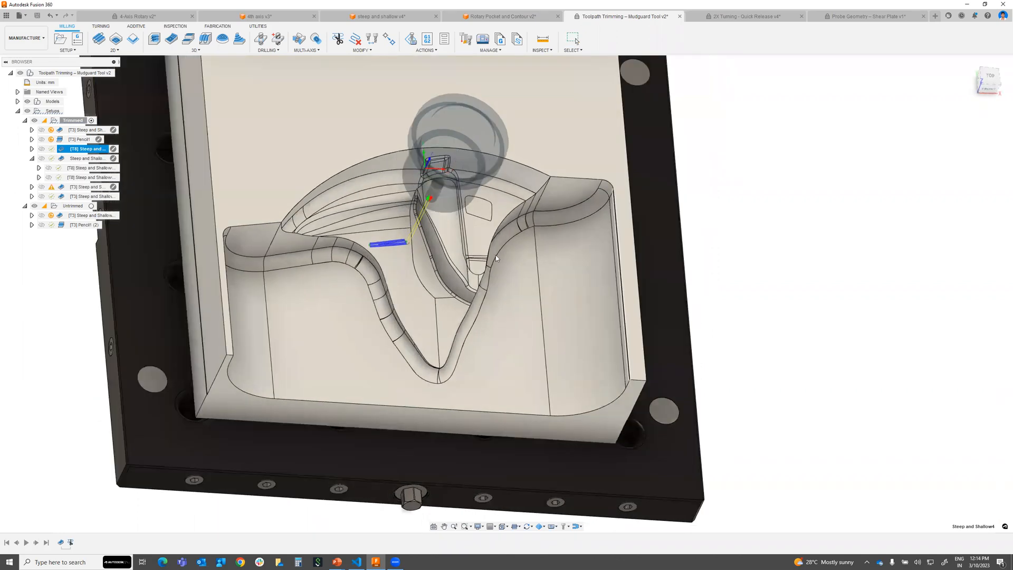
scroll(367, 248, up, 5)
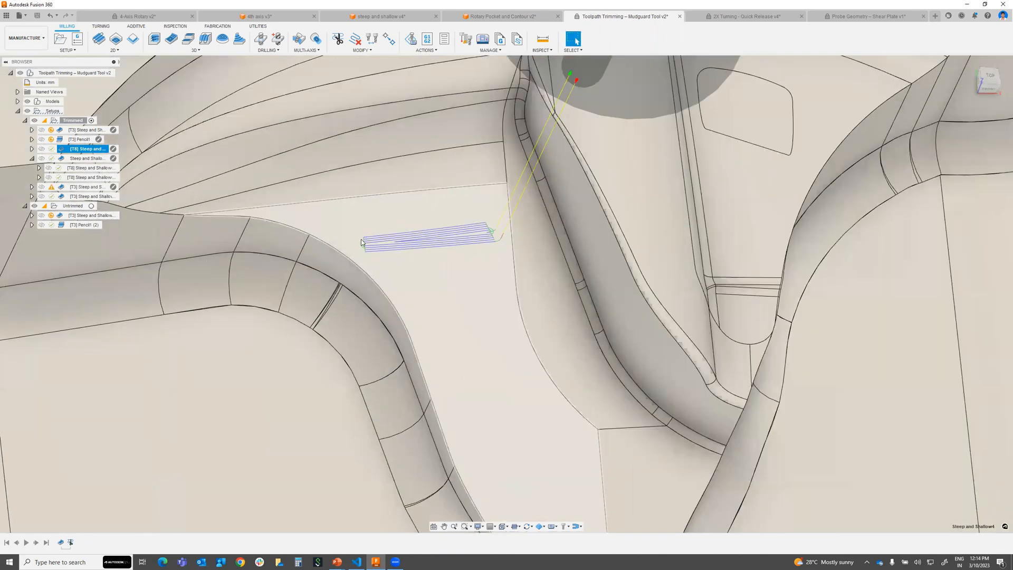
scroll(497, 237, up, 3)
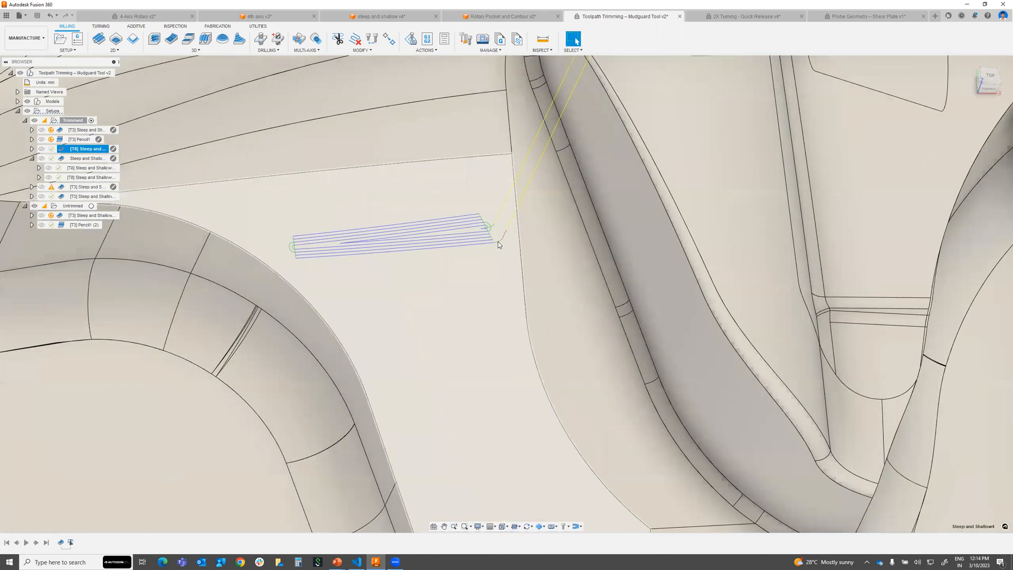
scroll(458, 241, down, 7)
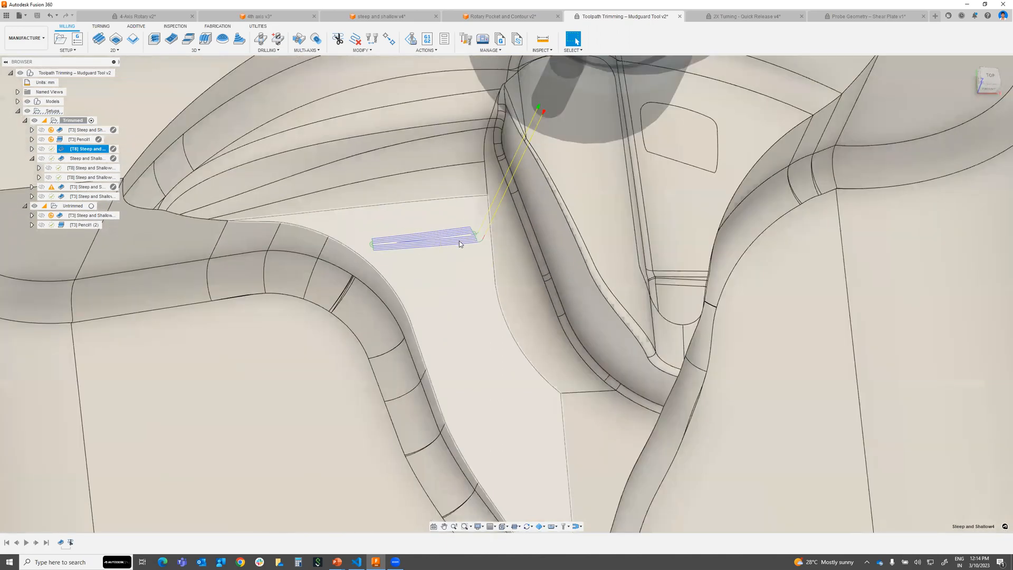
scroll(459, 240, down, 5)
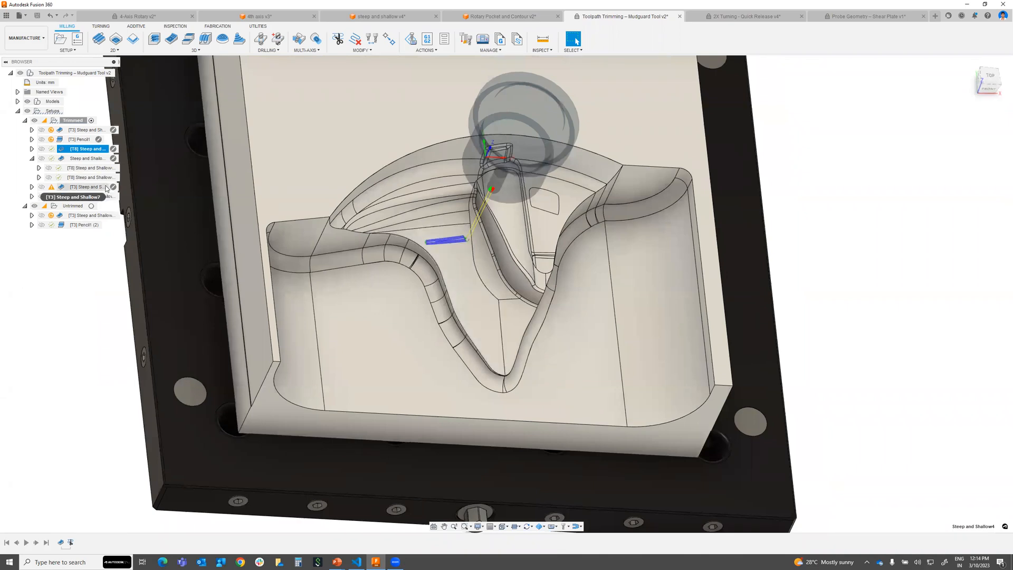
- Simulate the trimmed Steep and Shallow4 operation with the stock hidden and a slightly faster playback speed
right_click(88, 150)
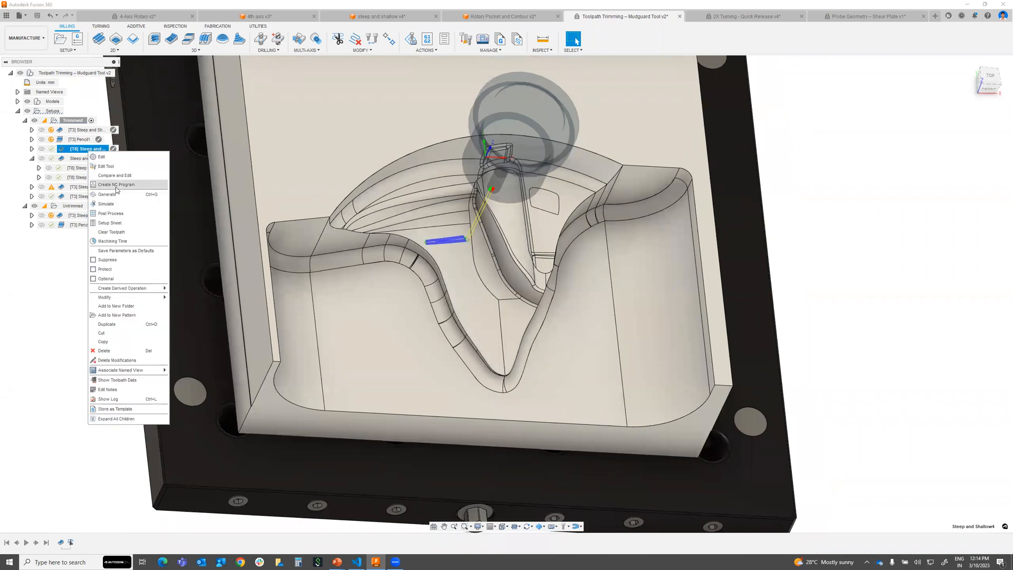
click(114, 204)
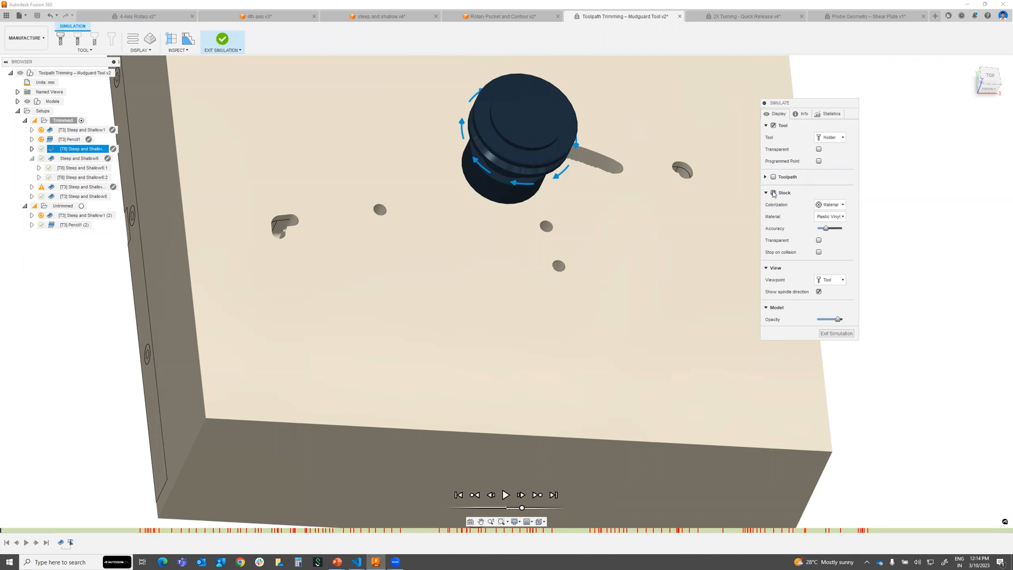
click(774, 194)
click(505, 495)
shift+middle_drag(552, 371, 554, 315)
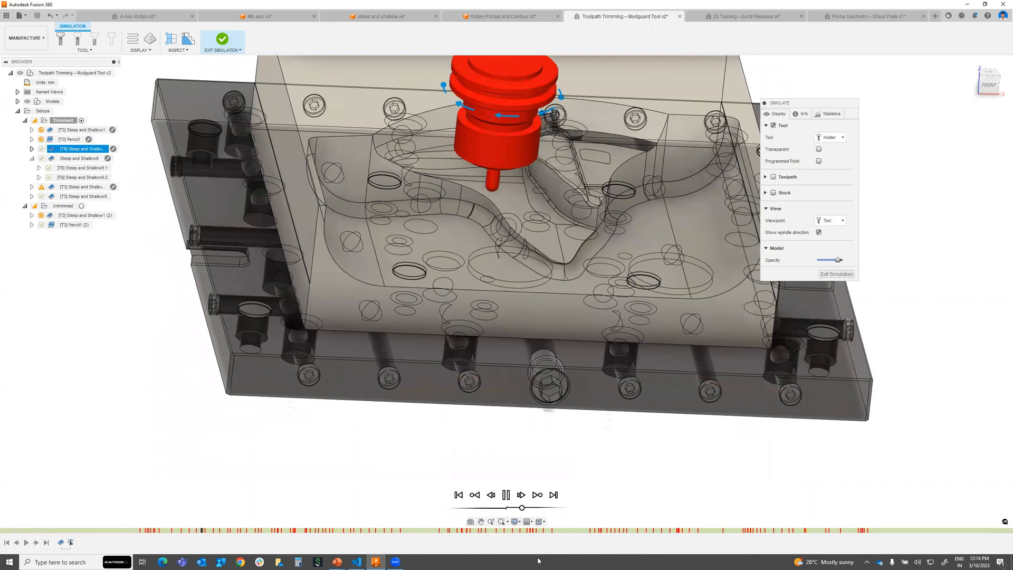
drag(523, 509, 527, 510)
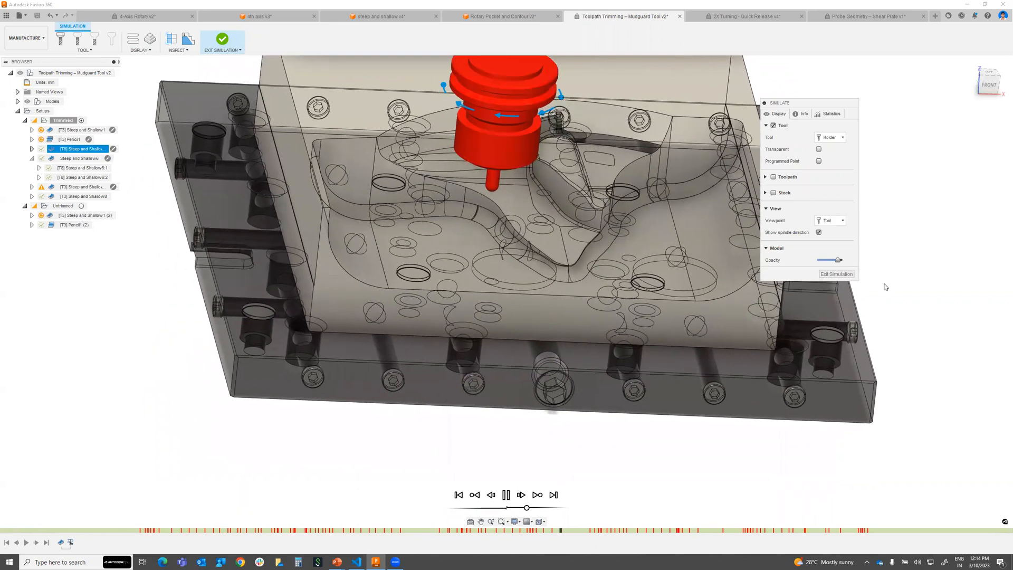
- Review the simulation's viewpoint options, keep the Tool viewpoint, and exit the simulation
click(830, 220)
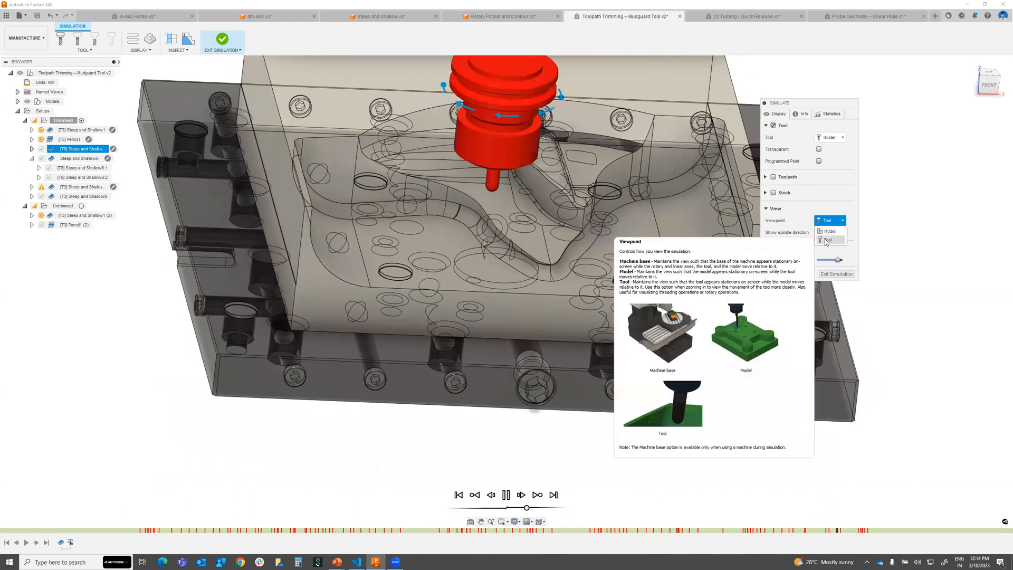
click(827, 240)
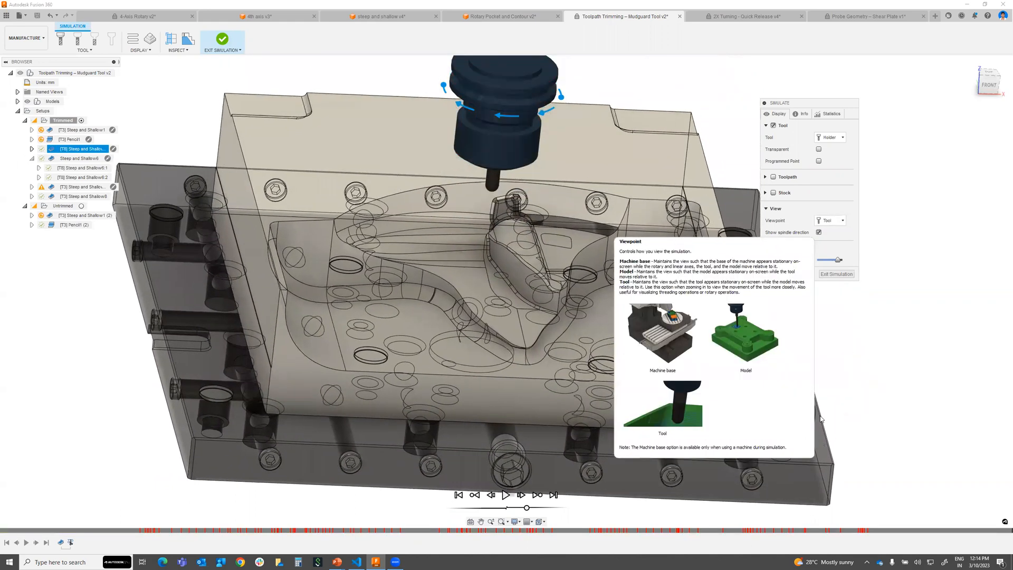
click(836, 274)
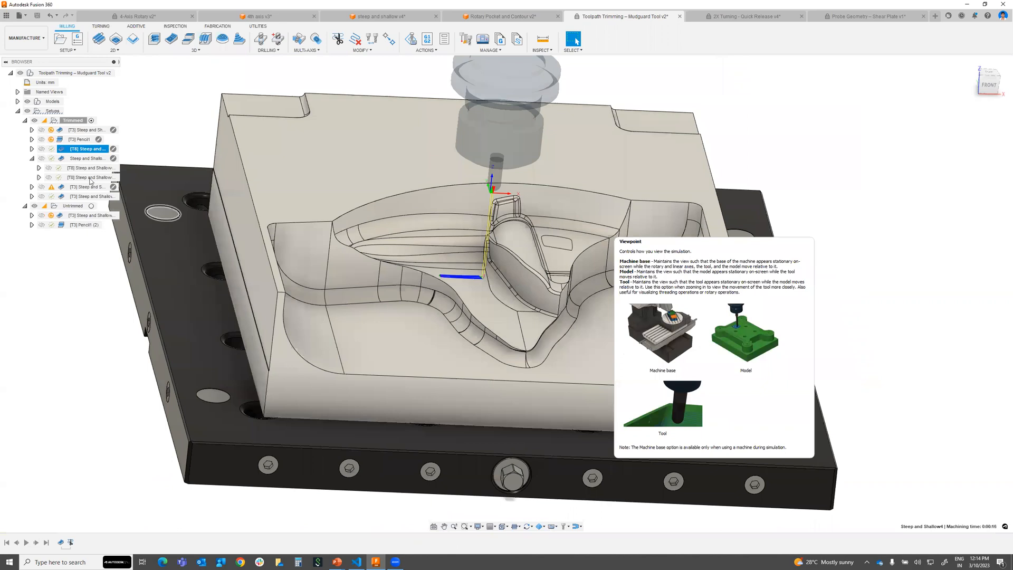
- Delete the lower group of linked passes from the Steep and Shallow4 toolpath using the Passes selection type
click(371, 50)
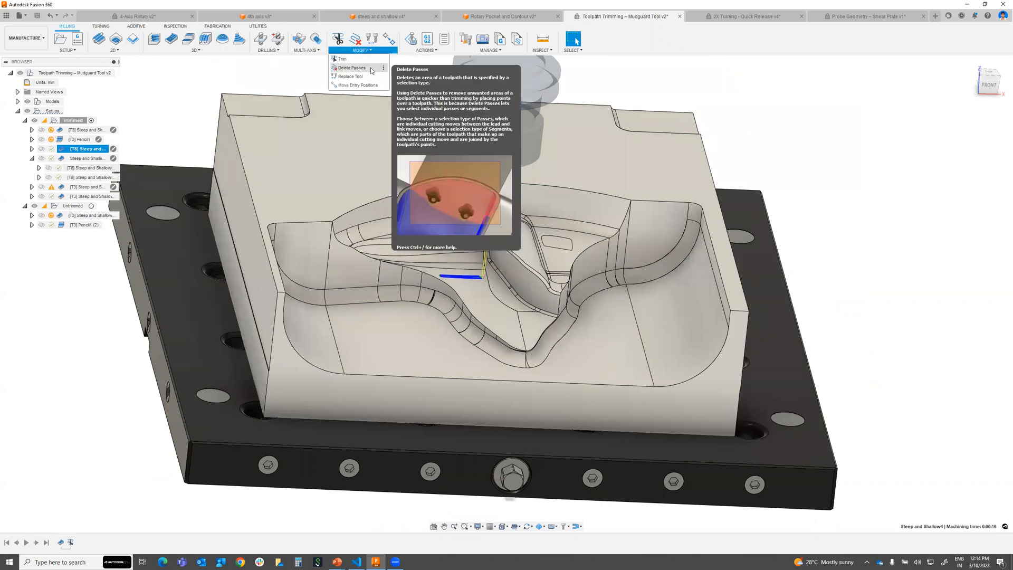
click(372, 69)
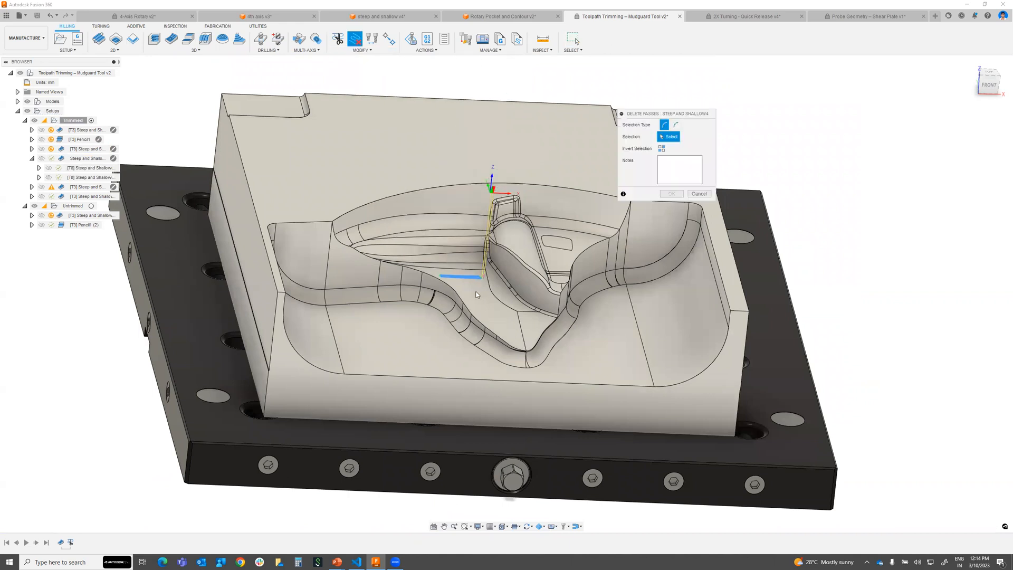
scroll(477, 295, up, 6)
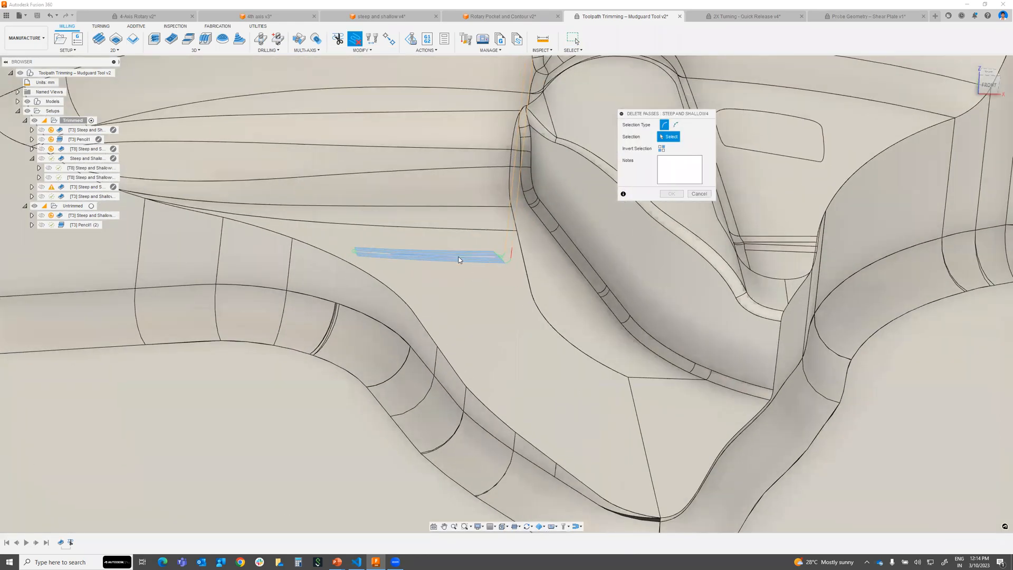
click(459, 260)
shift+middle_drag(463, 260, 451, 302)
scroll(475, 293, up, 4)
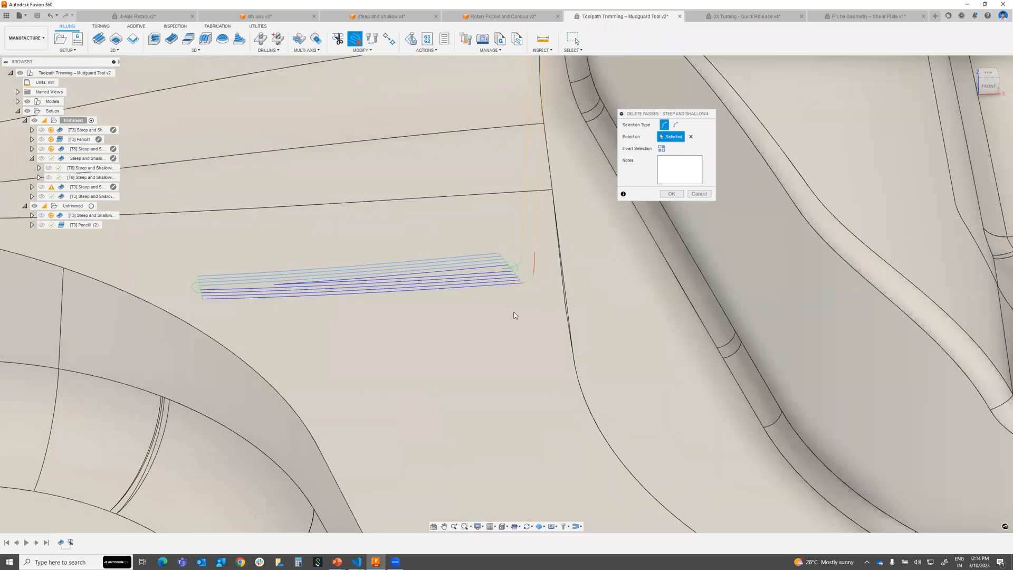
click(668, 193)
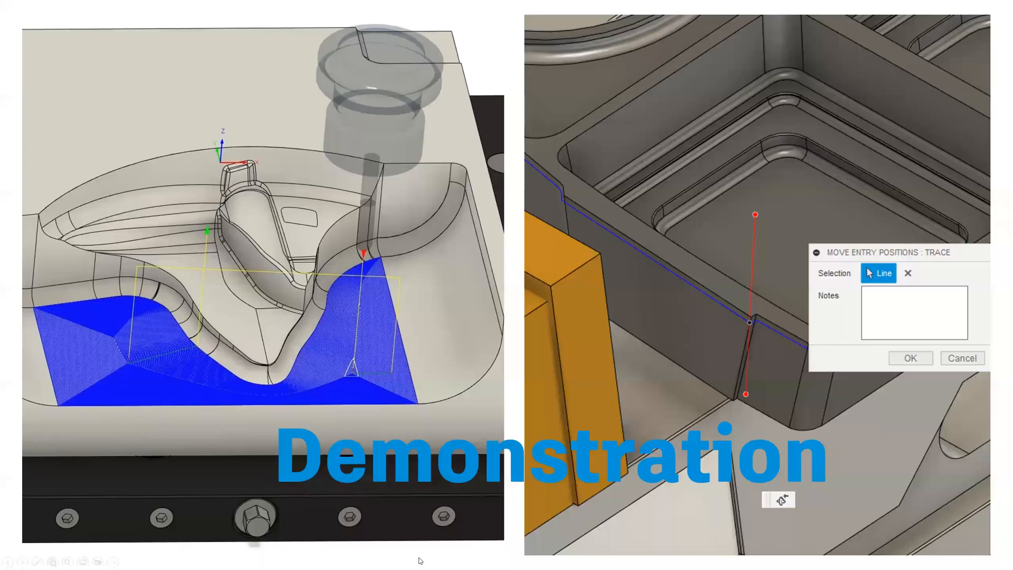
- Return to Fusion 360 and examine the remaining Steep and Shallow4 passes up close and against the whole part
key(alt+Tab)
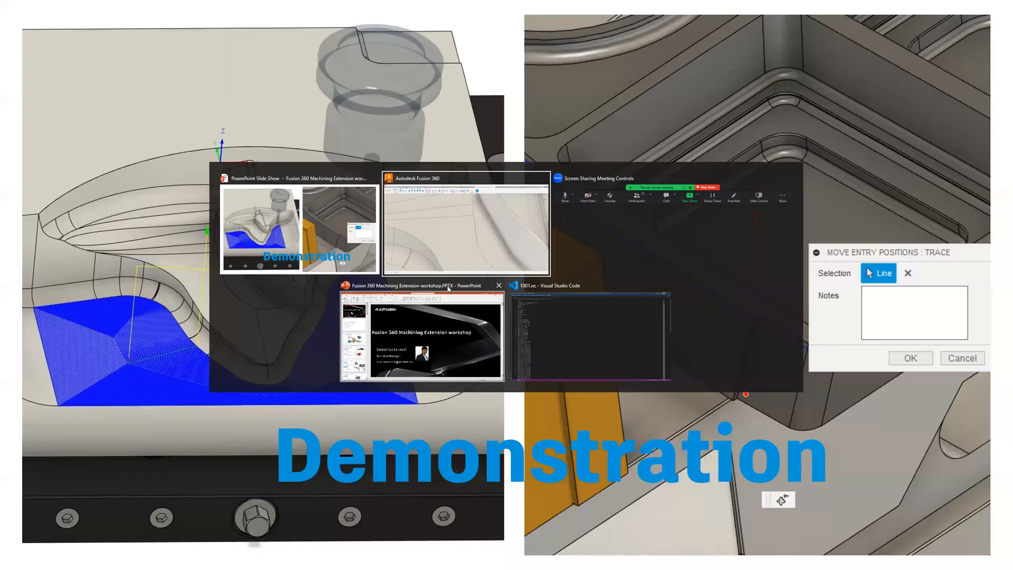
scroll(470, 264, down, 10)
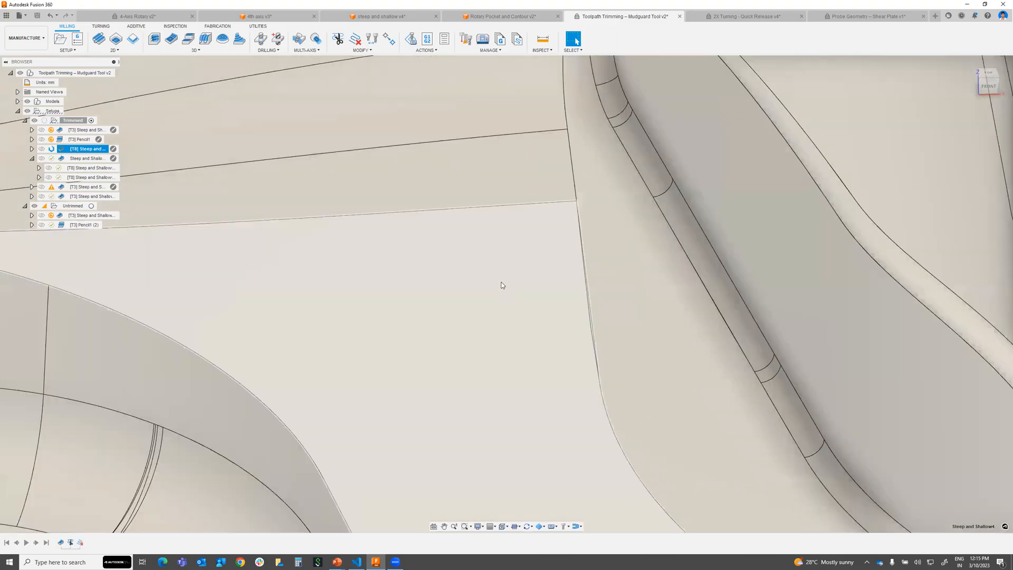
scroll(501, 286, down, 3)
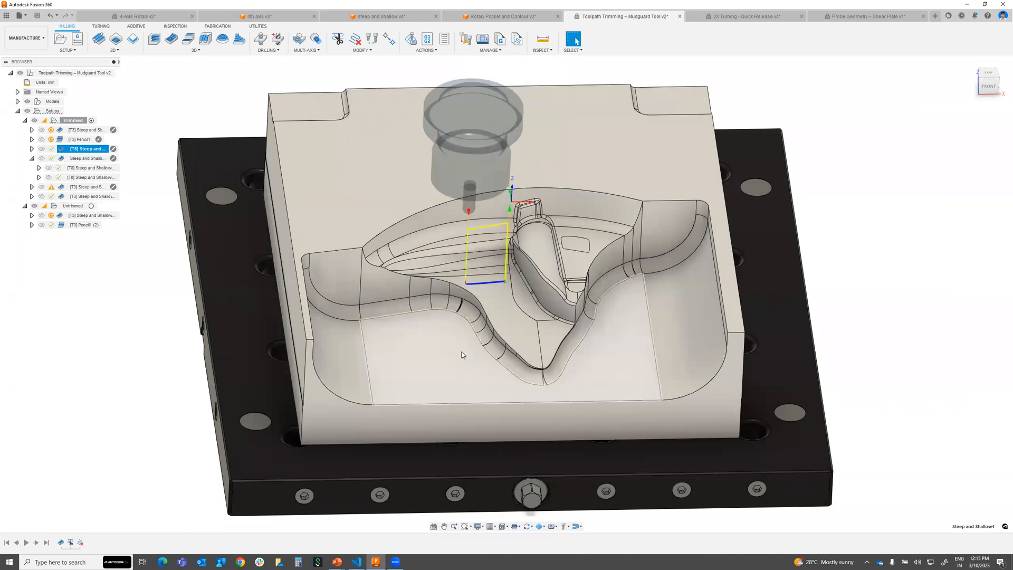
scroll(503, 280, up, 10)
scroll(510, 219, up, 2)
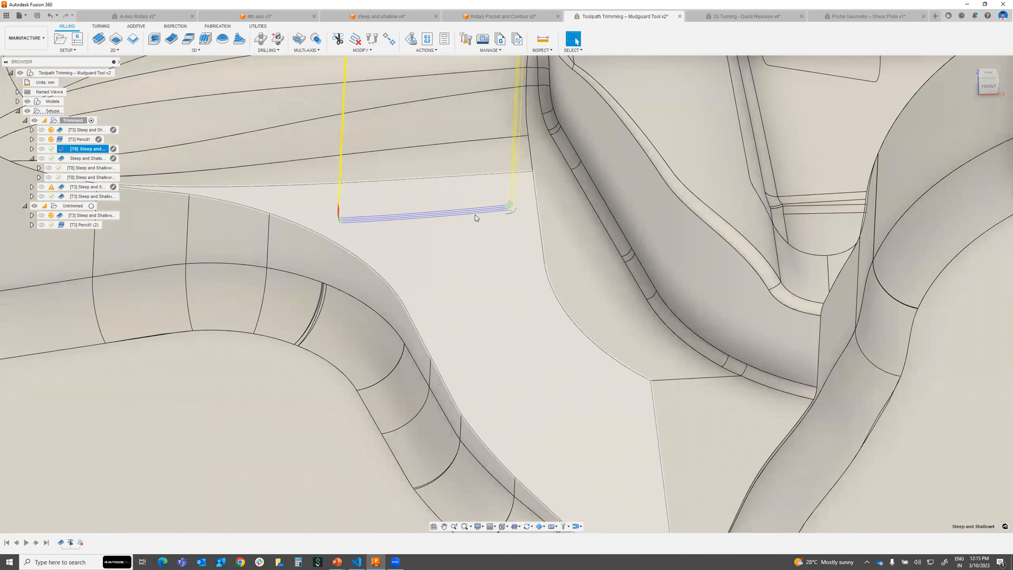
scroll(490, 226, down, 2)
scroll(491, 228, down, 5)
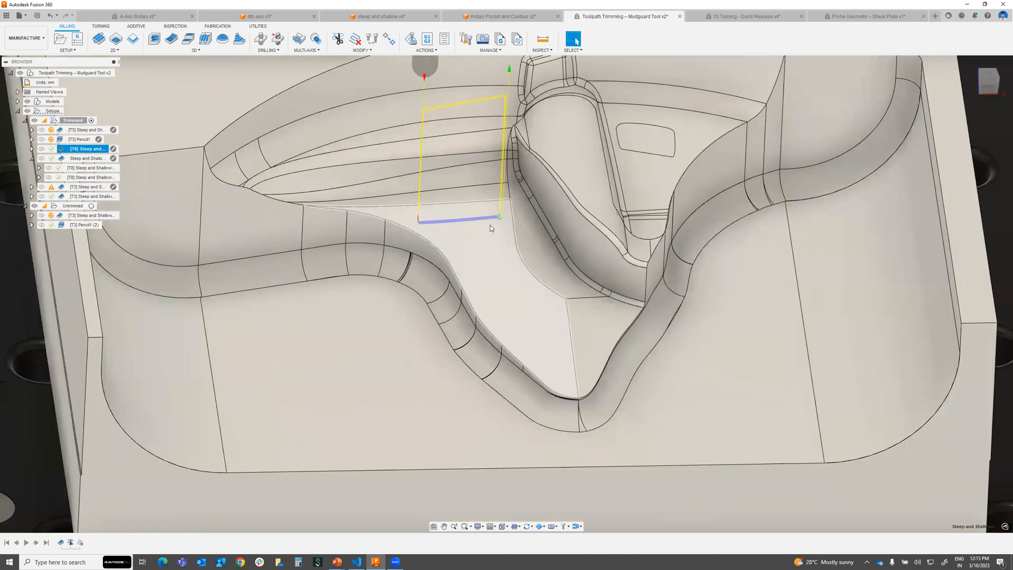
shift+middle_drag(511, 219, 432, 322)
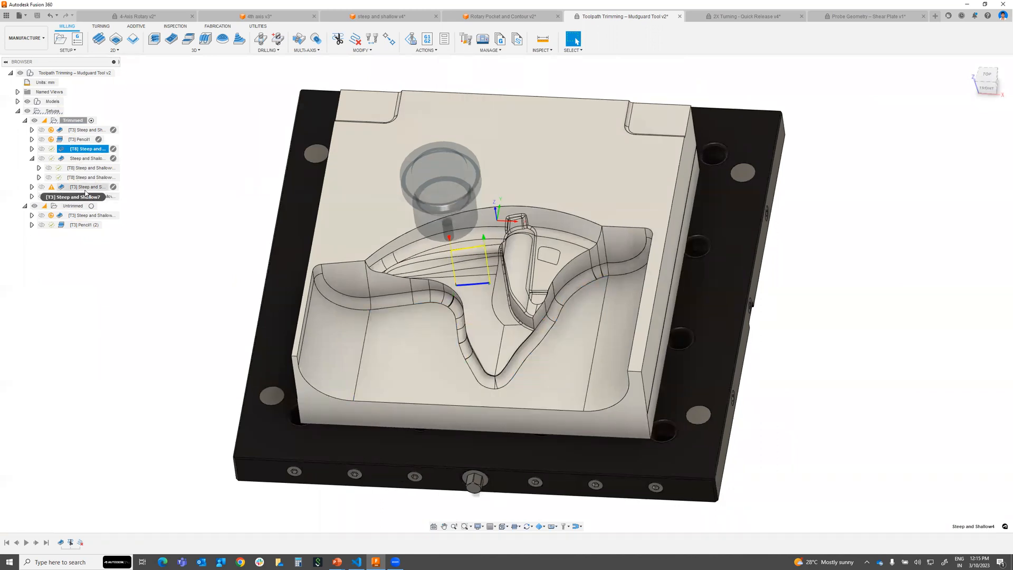
- Review the Replace Tool settings and the tool library for Steep and Shallow4, then cancel without replacing the tool
click(371, 51)
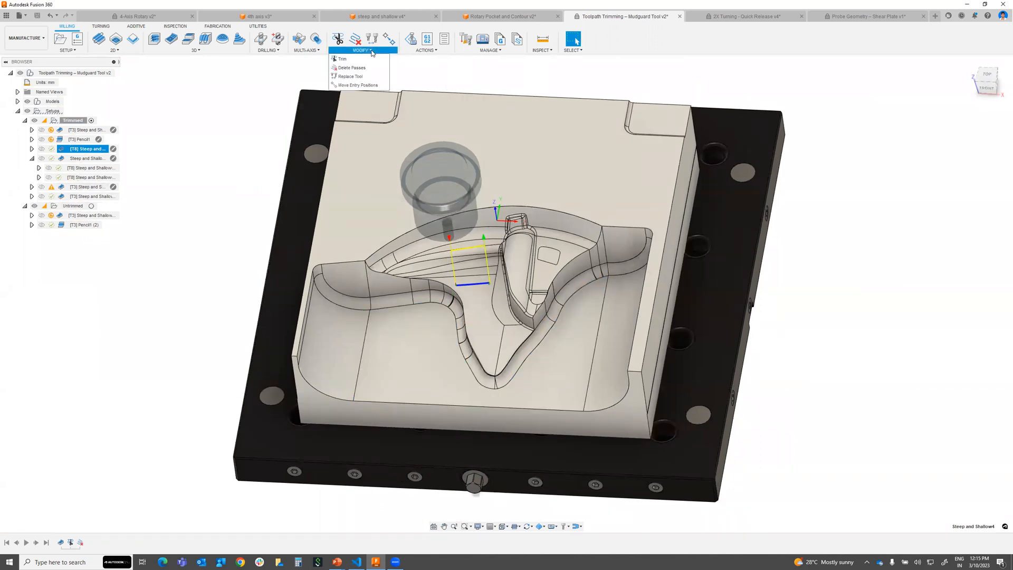
click(368, 82)
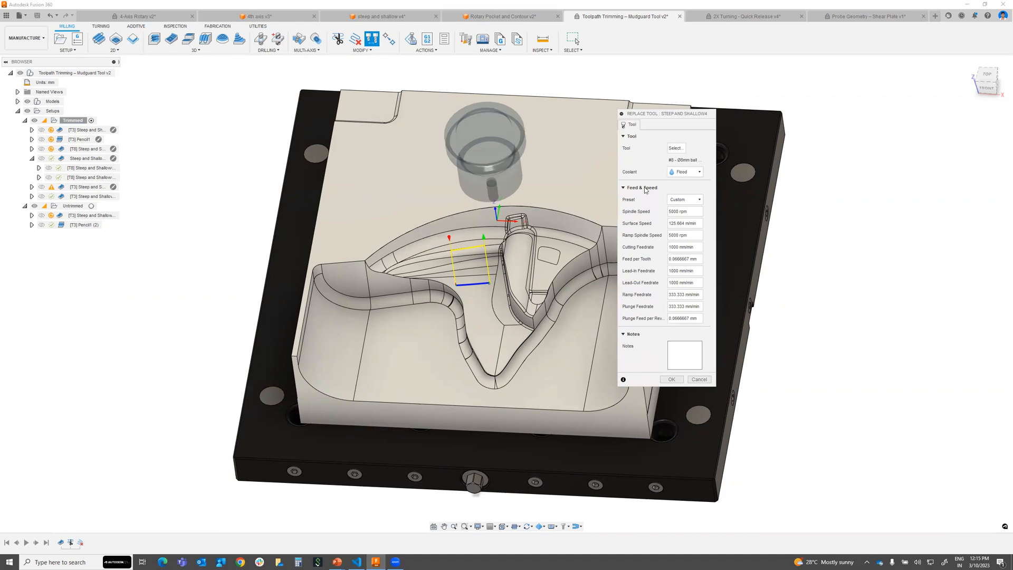
click(675, 150)
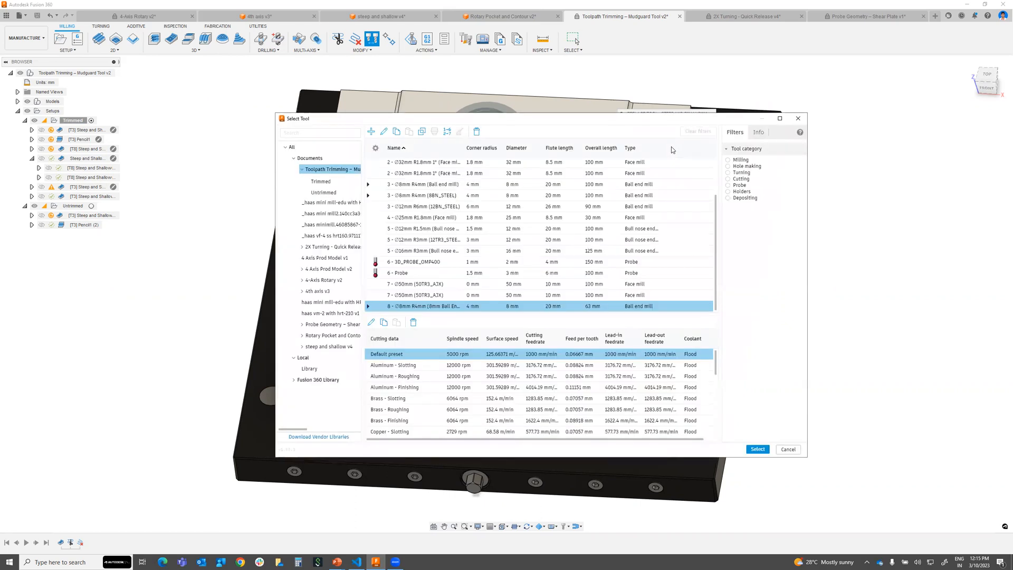
click(799, 119)
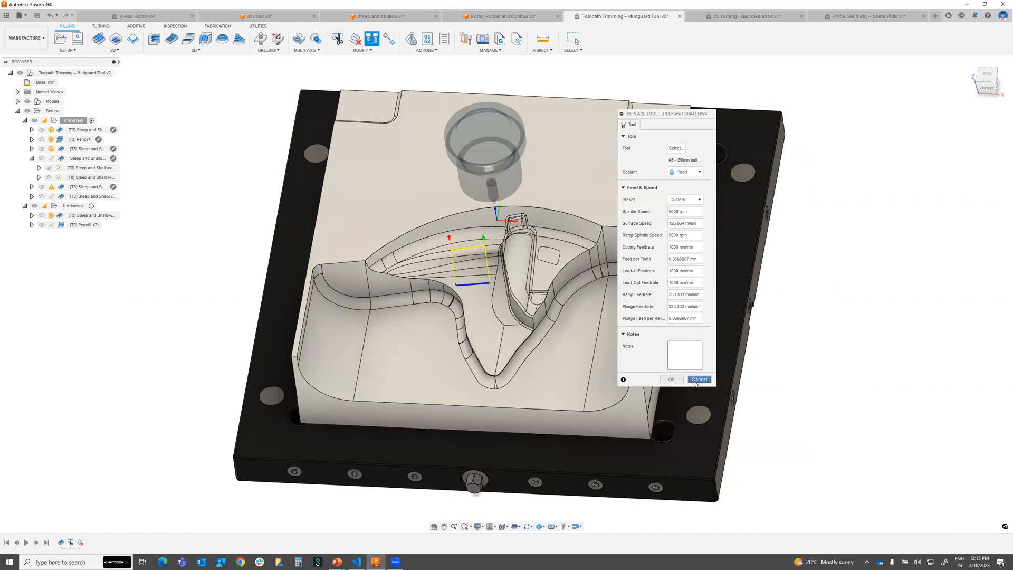
click(697, 381)
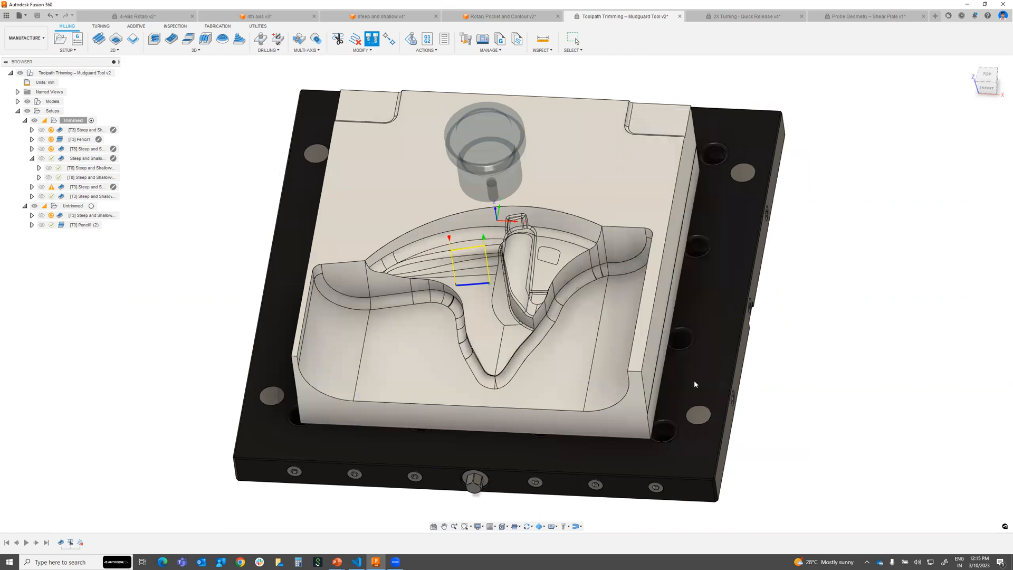
- Examine the untrimmed Pencil1 (2) and Steep and Shallow toolpaths, then the Trimmed setup's last Steep and Shallow toolpath near its entry corner
click(61, 225)
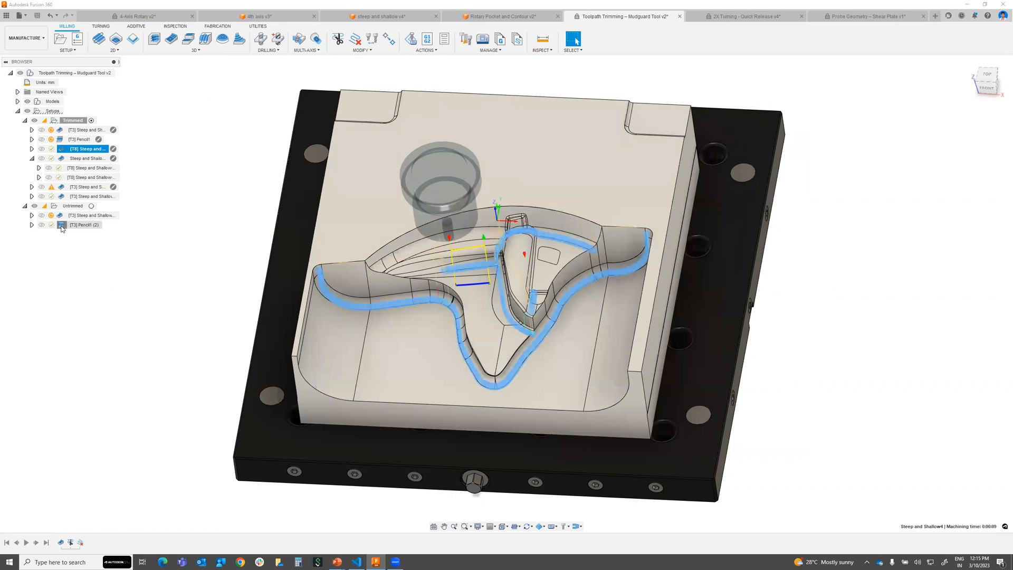
click(79, 215)
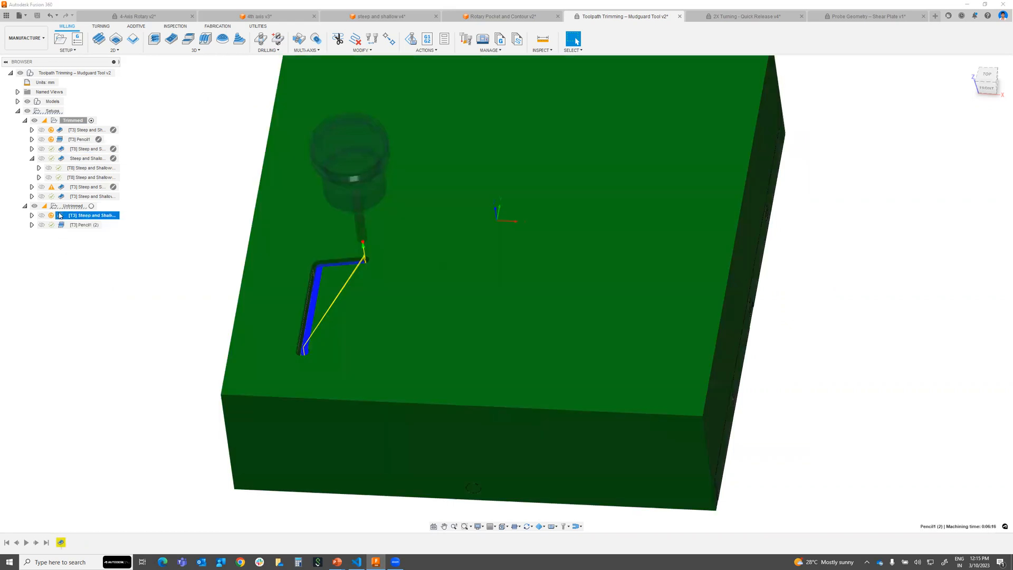
click(90, 196)
shift+middle_drag(559, 343, 600, 317)
scroll(598, 315, up, 3)
shift+middle_drag(591, 392, 509, 332)
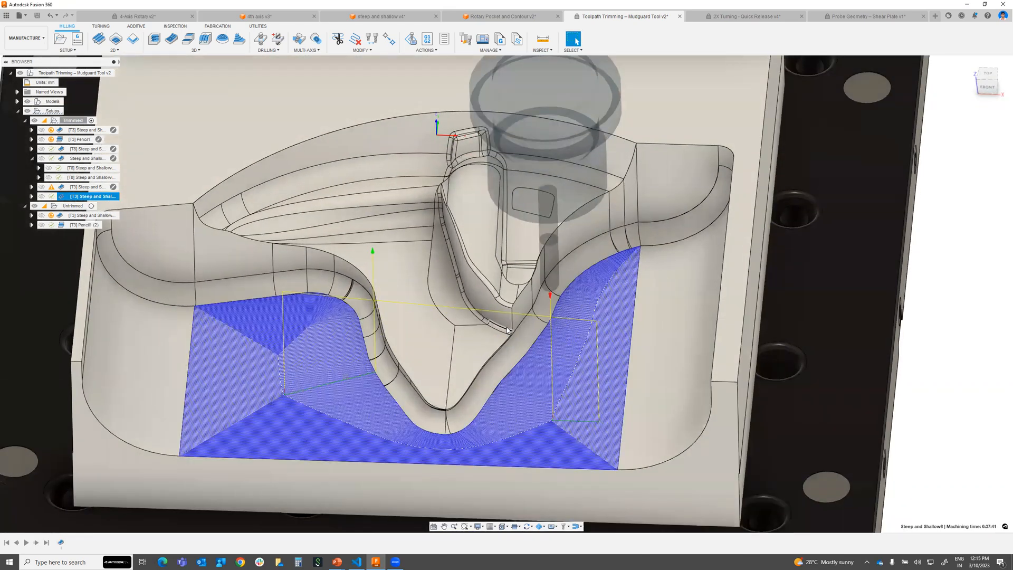
scroll(554, 422, up, 4)
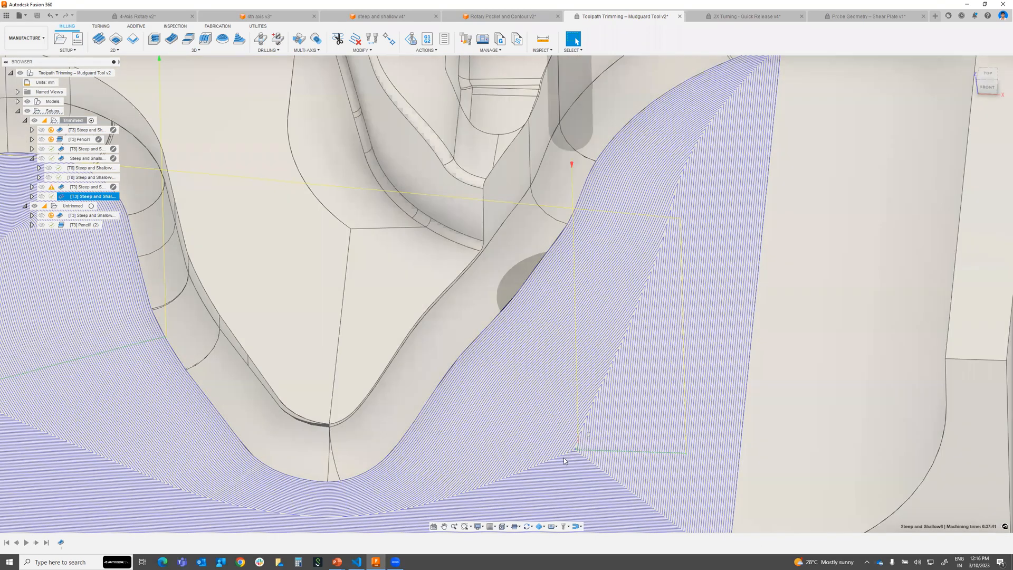
click(564, 457)
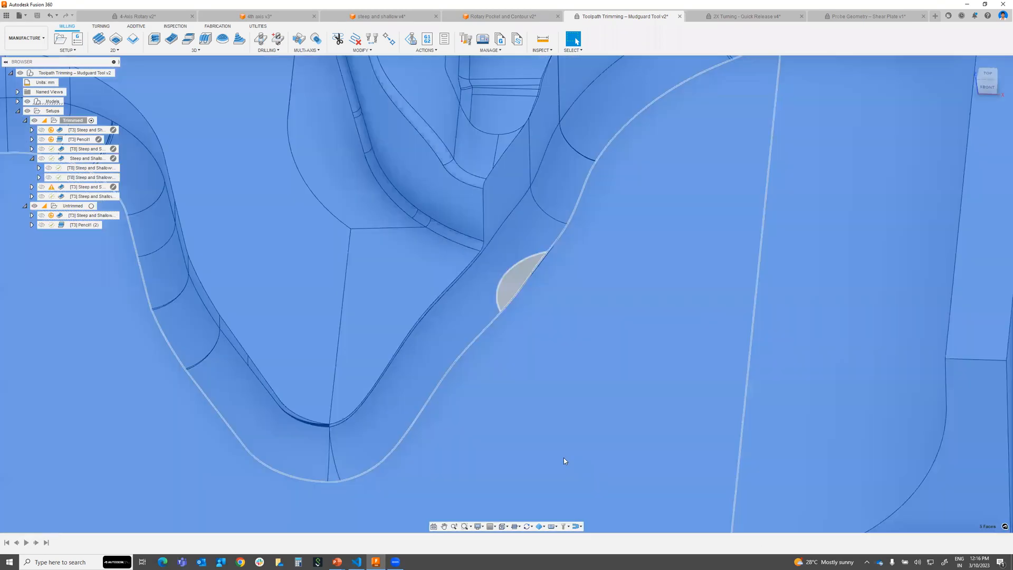
scroll(563, 442, down, 1)
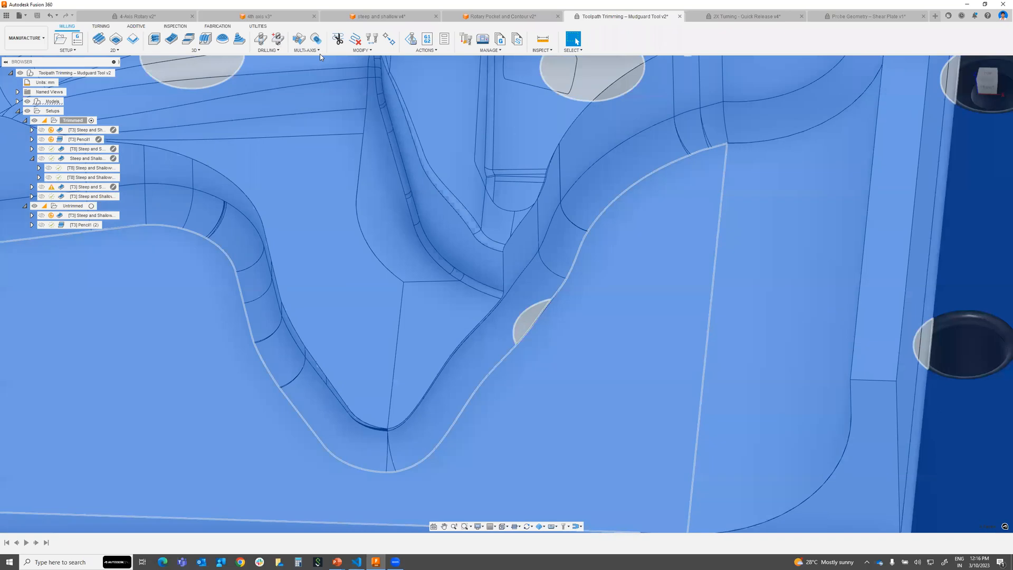
scroll(594, 312, down, 5)
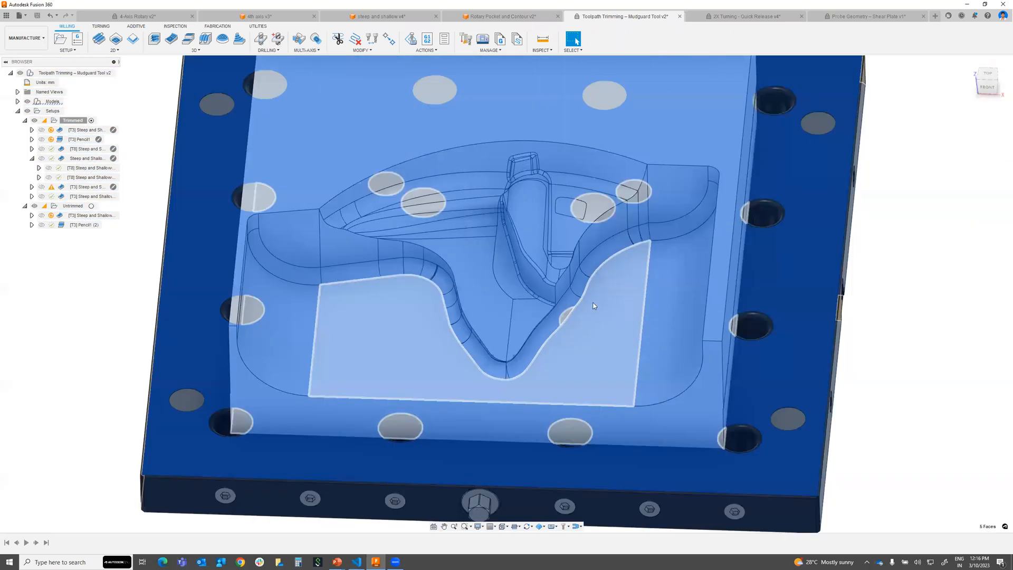
scroll(593, 306, down, 2)
click(893, 256)
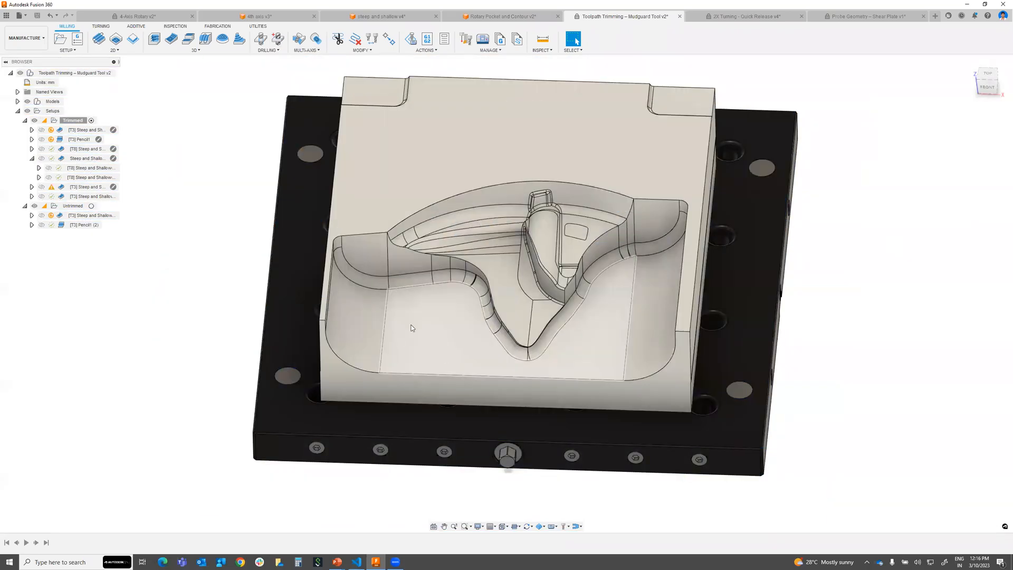
- Display the Pencil1 (2) toolpath and review the available 3D strategies and the Move Entry Positions description
click(203, 51)
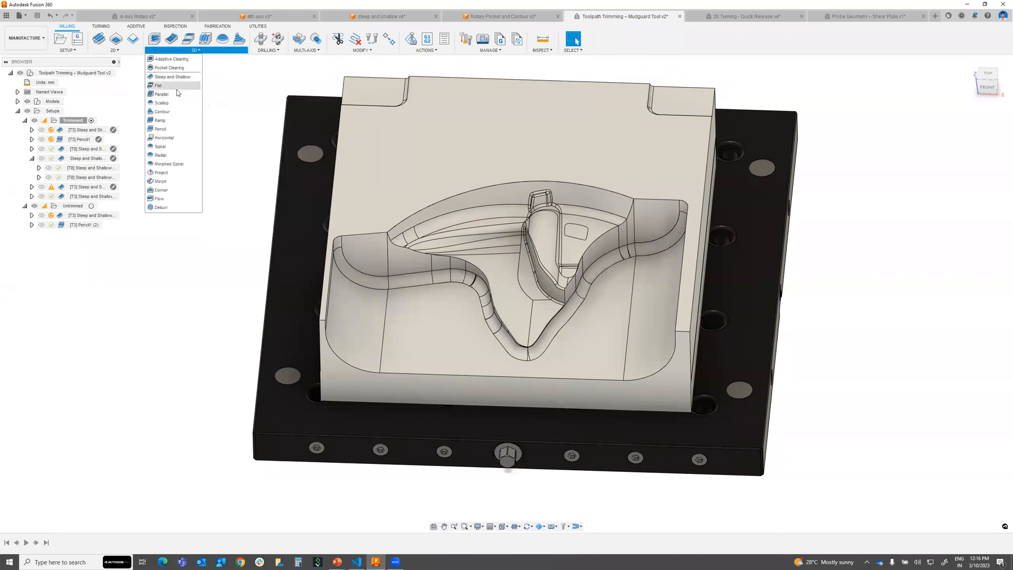
click(62, 227)
click(62, 227)
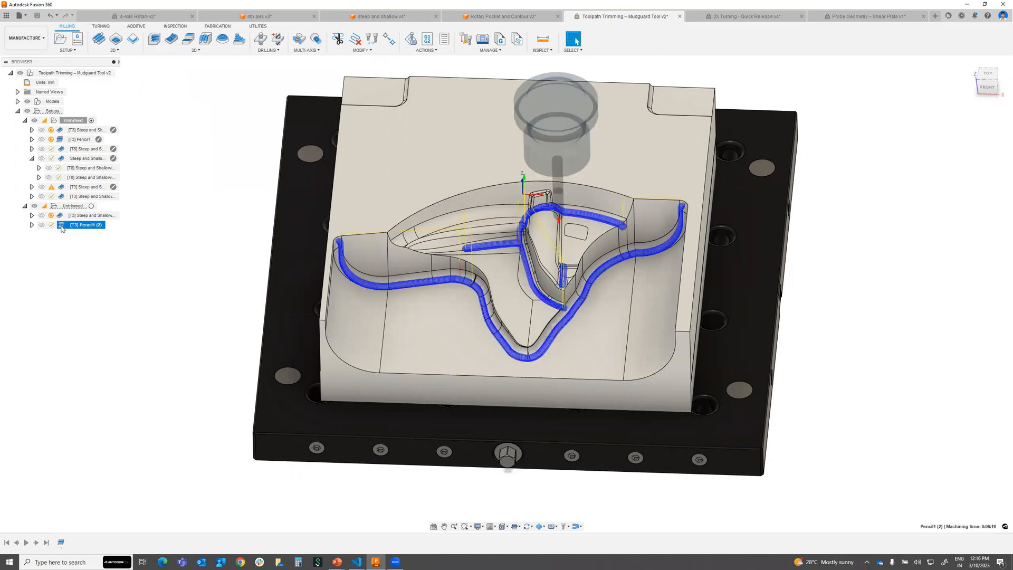
click(196, 51)
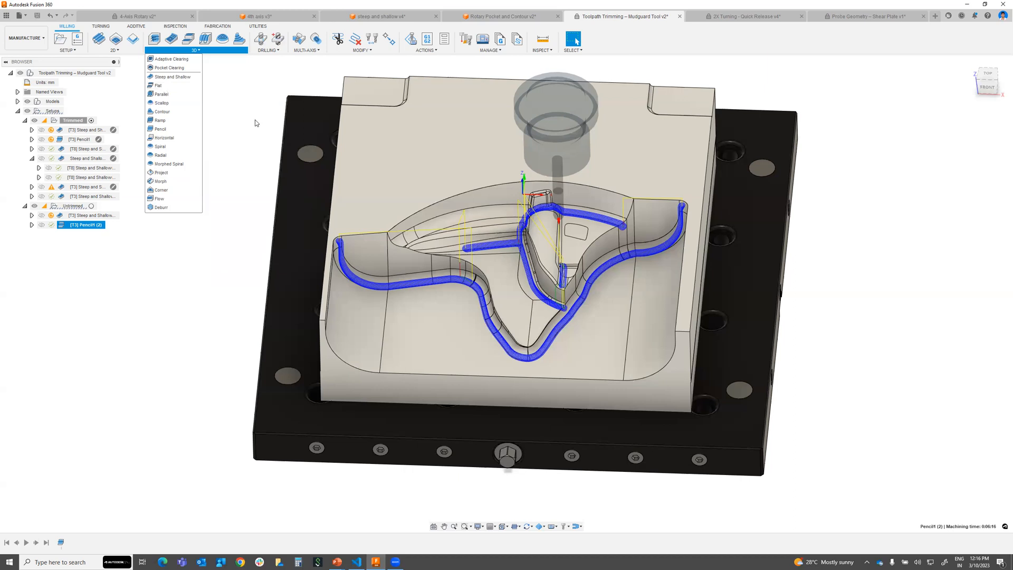
click(370, 50)
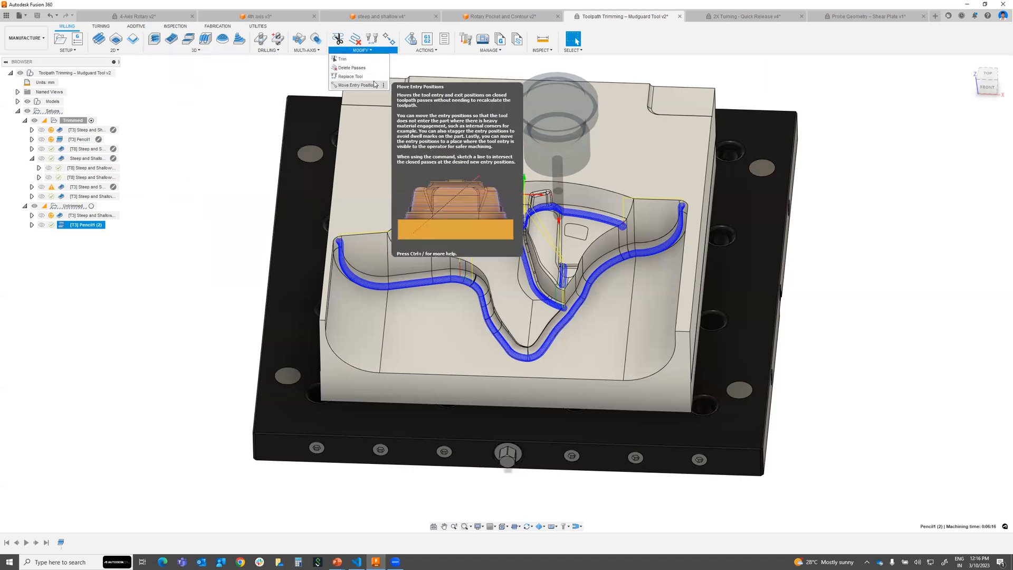
- Move the entry positions of the Trimmed setup's last Steep and Shallow toolpath onto a line from the passes' inner corner to the curved profile edge
click(66, 187)
click(62, 198)
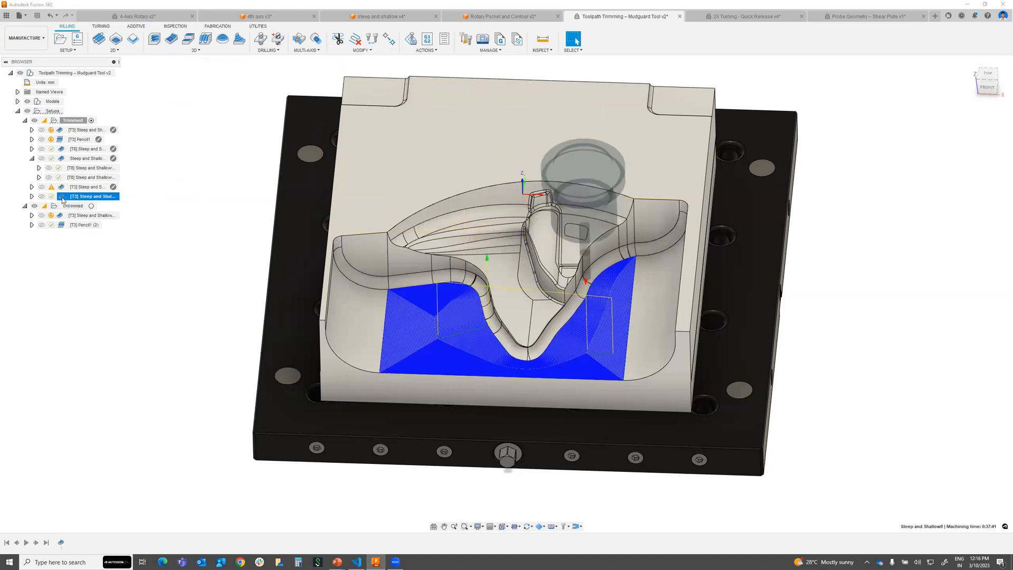
scroll(577, 354, up, 3)
scroll(577, 355, up, 2)
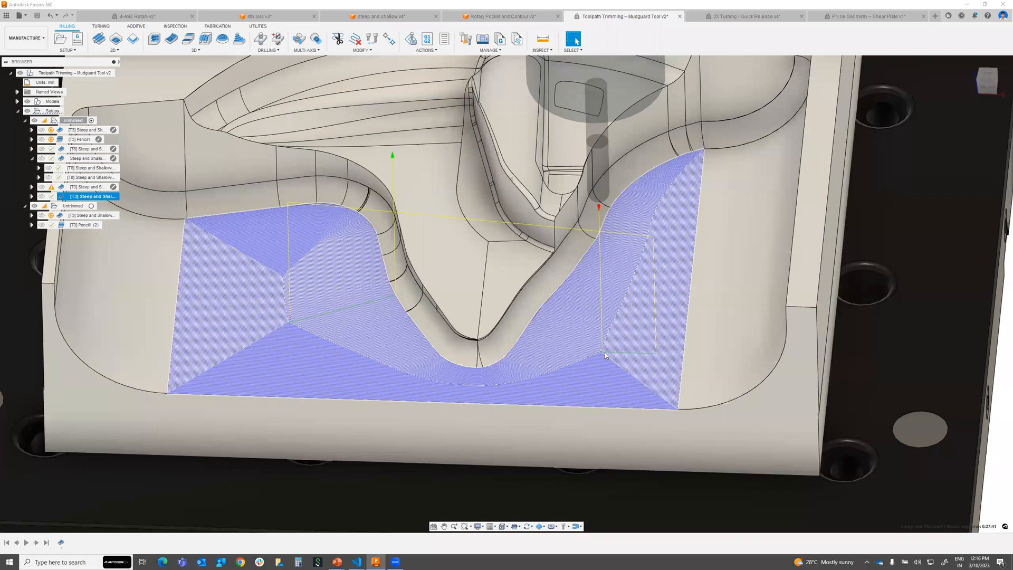
scroll(658, 362, up, 2)
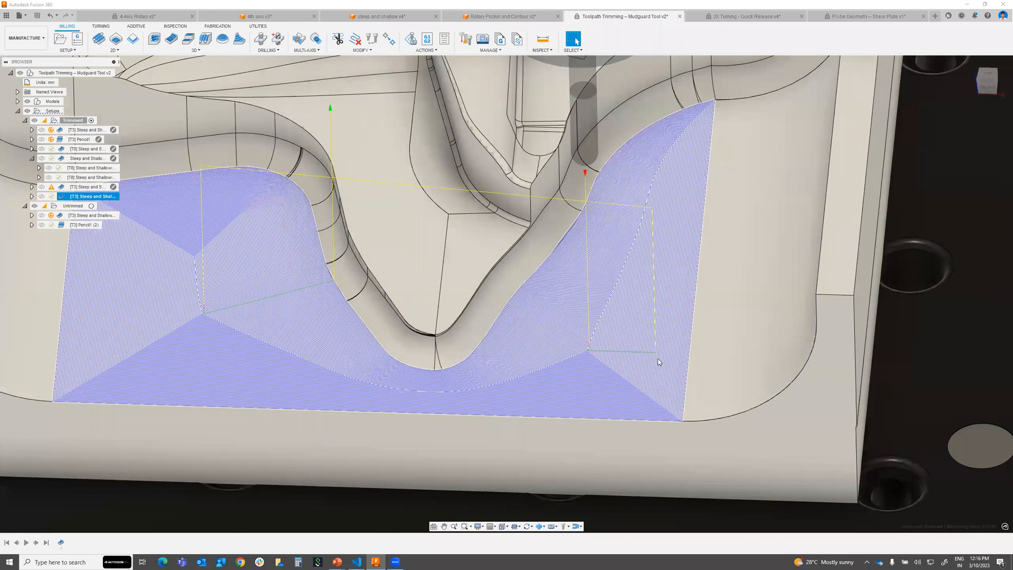
click(319, 50)
click(373, 51)
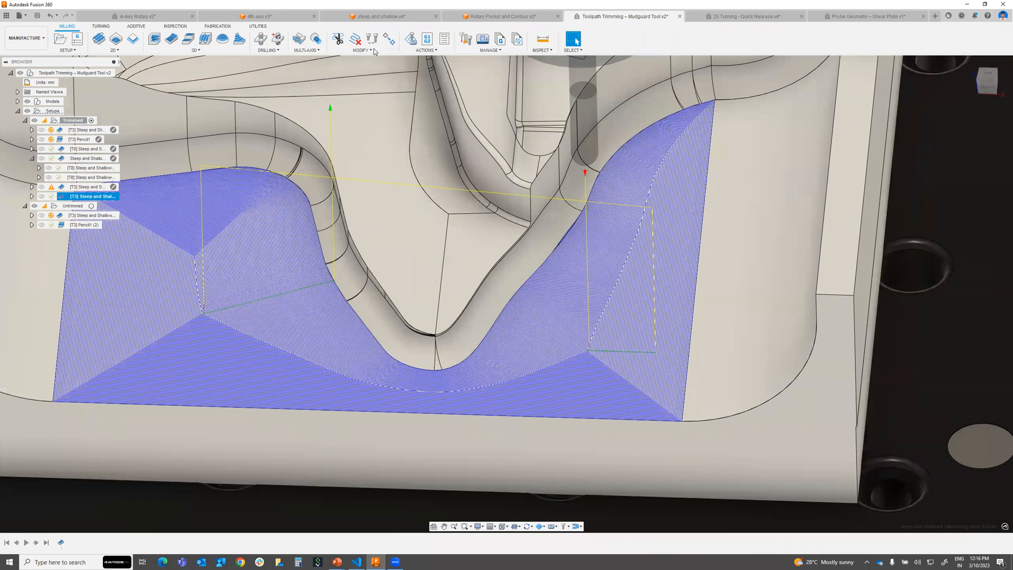
click(357, 85)
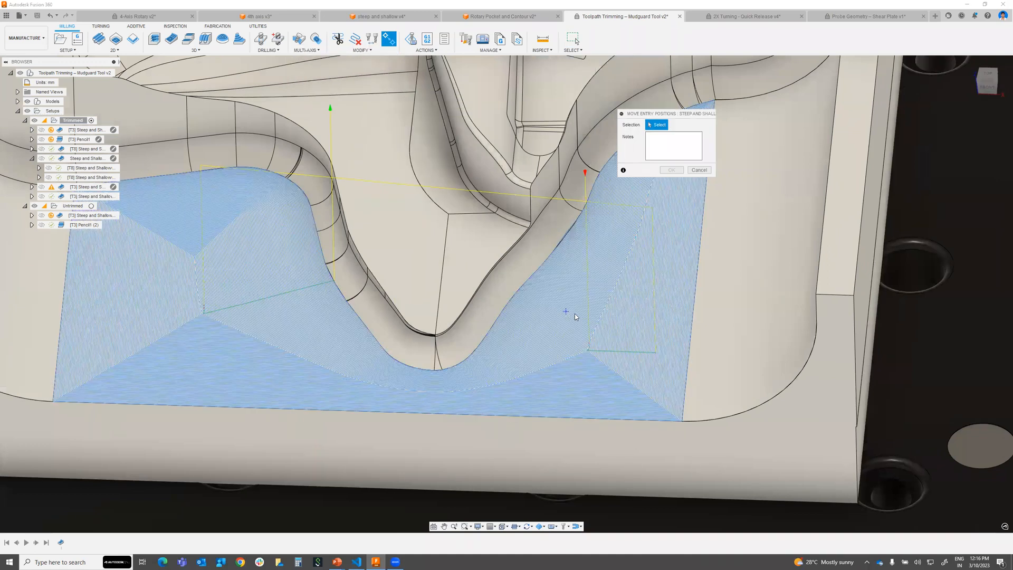
click(589, 351)
click(524, 279)
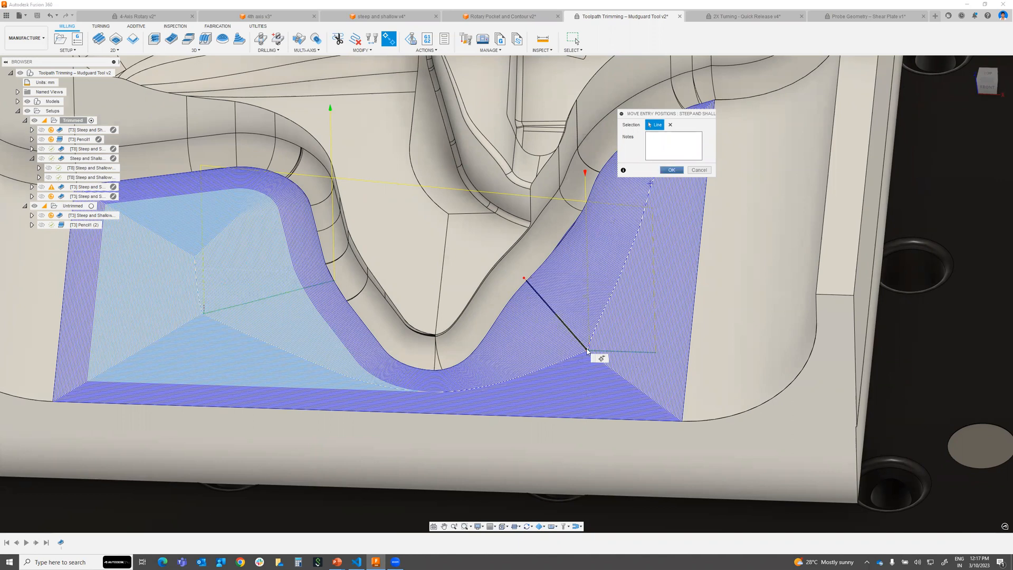
key(Return)
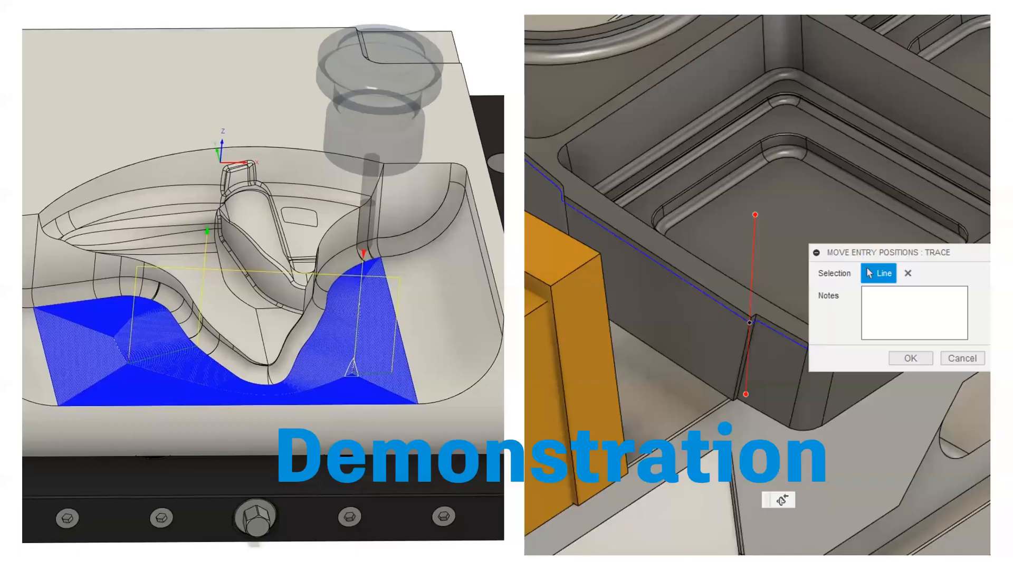
- Switch to Fusion 360 to examine the moved entry positions, then return to the slide show and advance to the Part Inspection slide
key(alt+Tab)
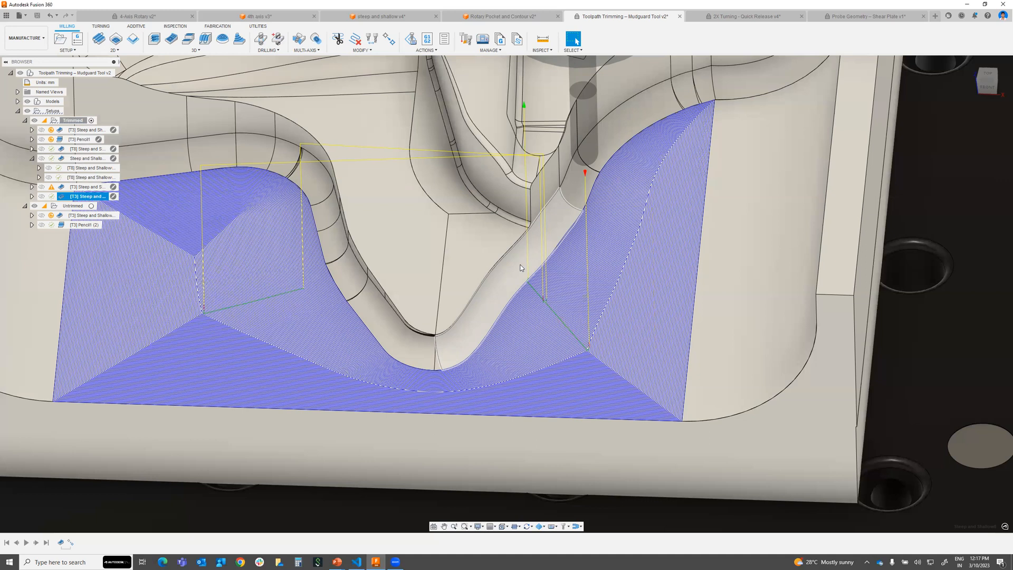
scroll(605, 320, up, 5)
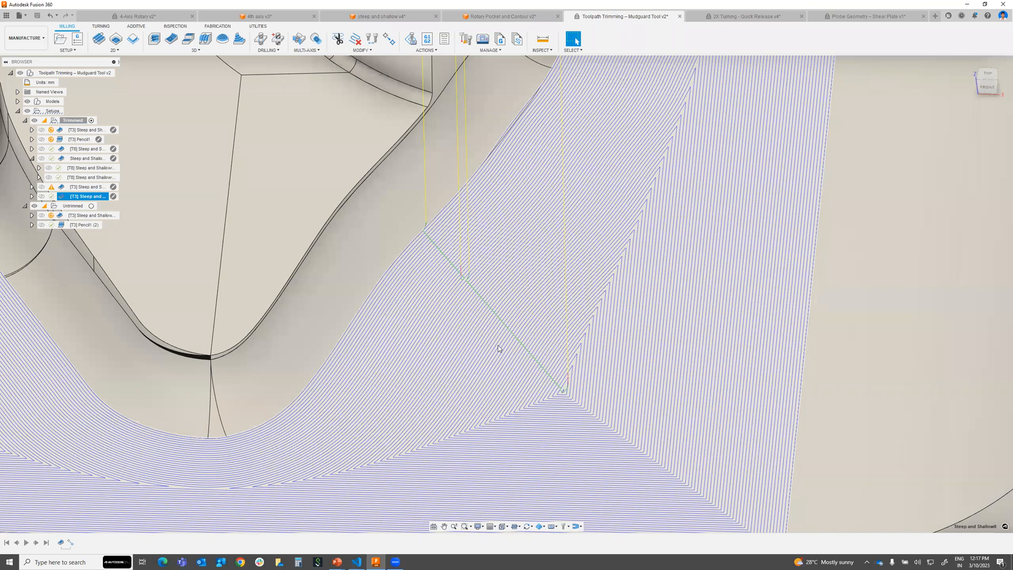
scroll(583, 353, down, 2)
scroll(582, 352, down, 4)
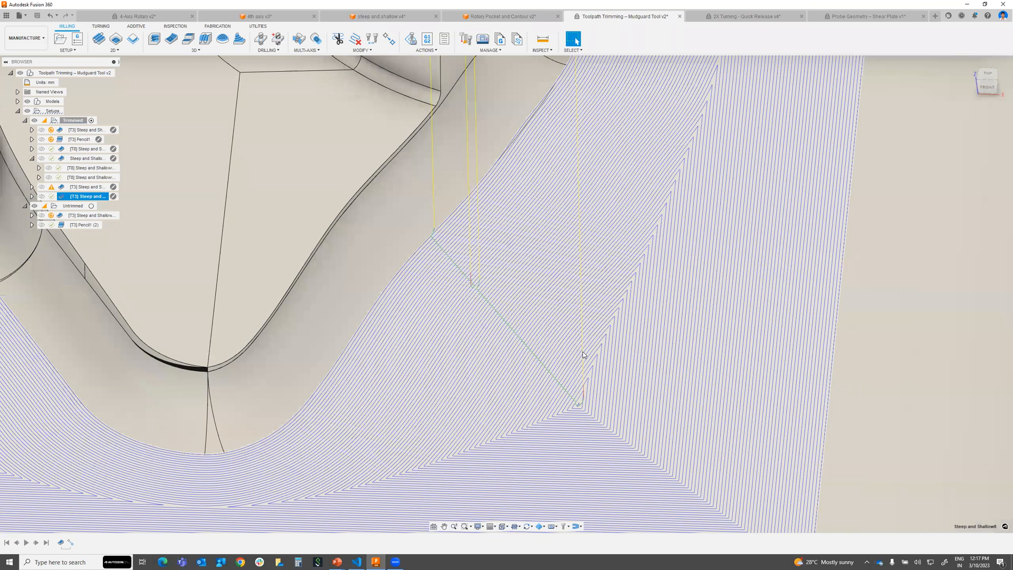
scroll(582, 354, down, 4)
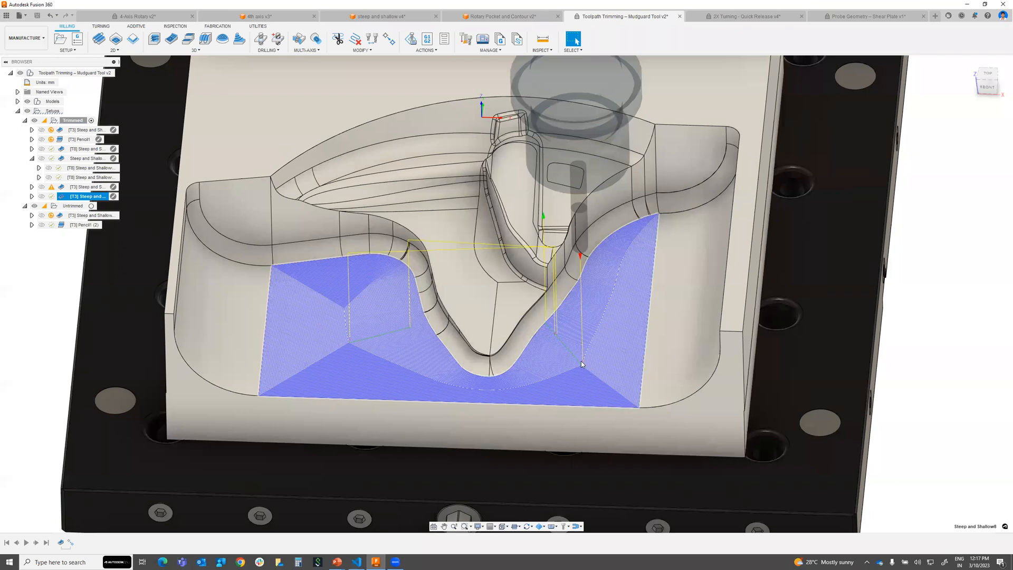
key(alt+Tab)
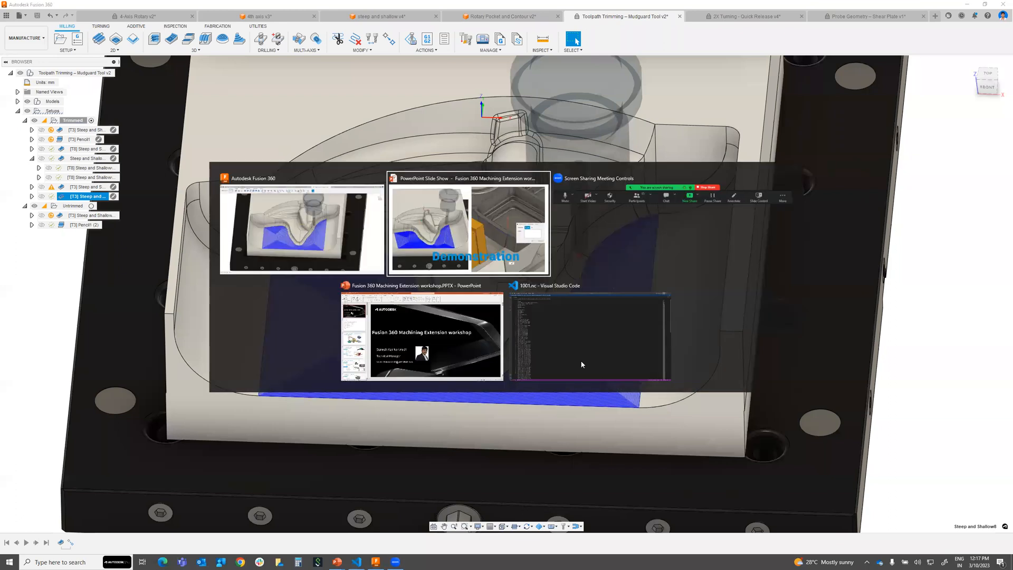
key(Right)
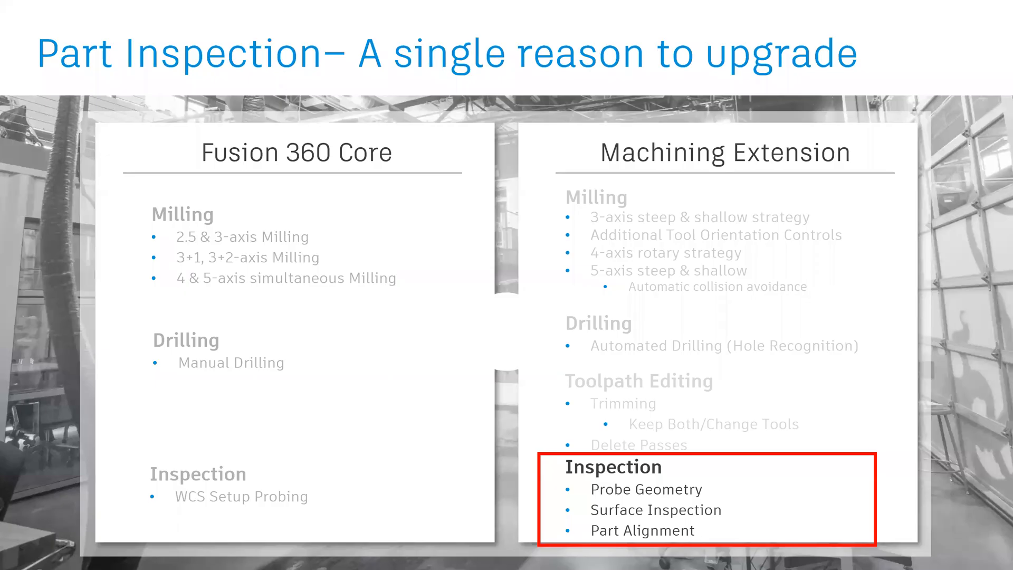
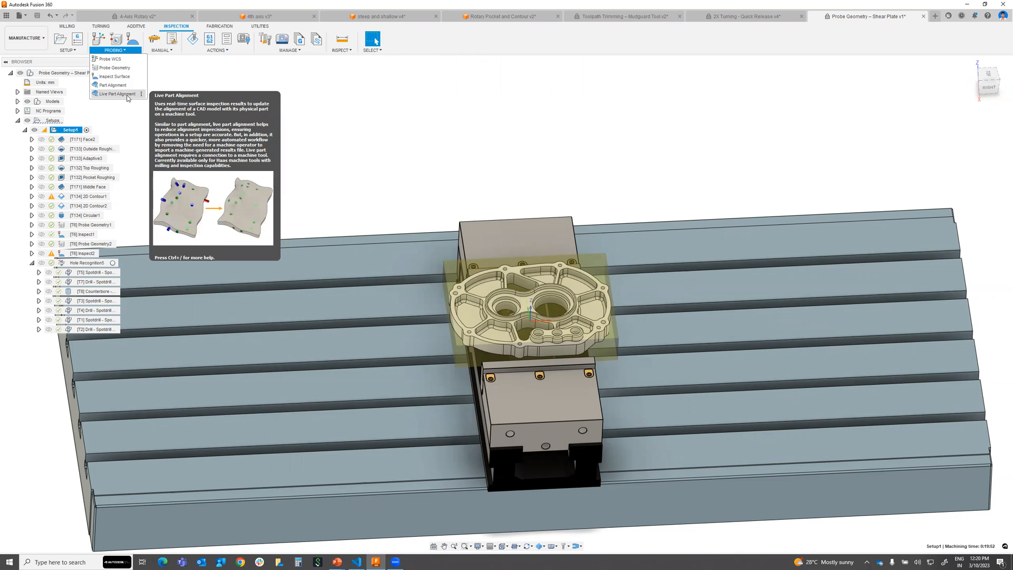
- Review the inspection actions and probing commands for the shear plate, and display the Inspect2 probing path
click(299, 50)
mouse_move(237, 50)
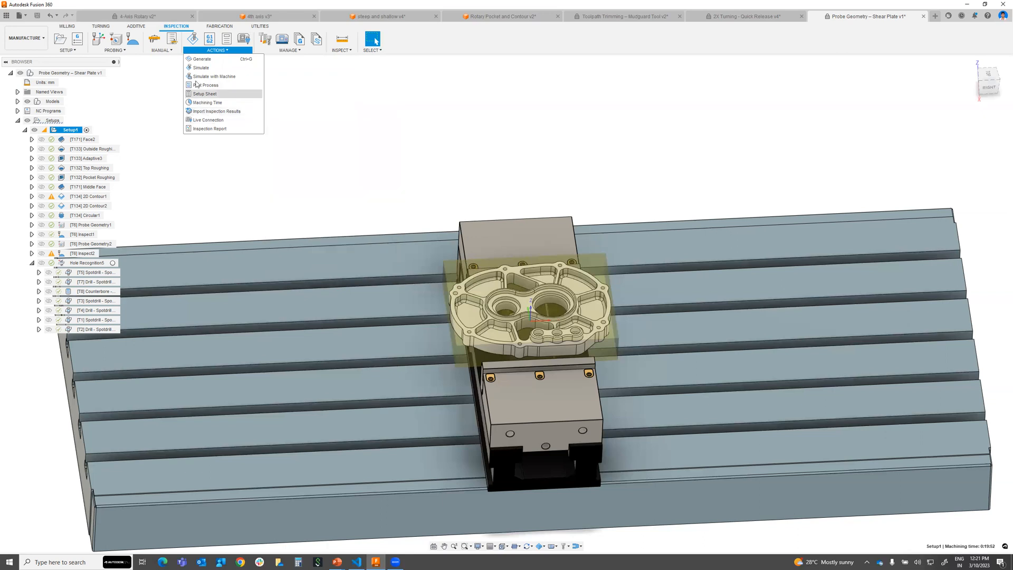
click(124, 51)
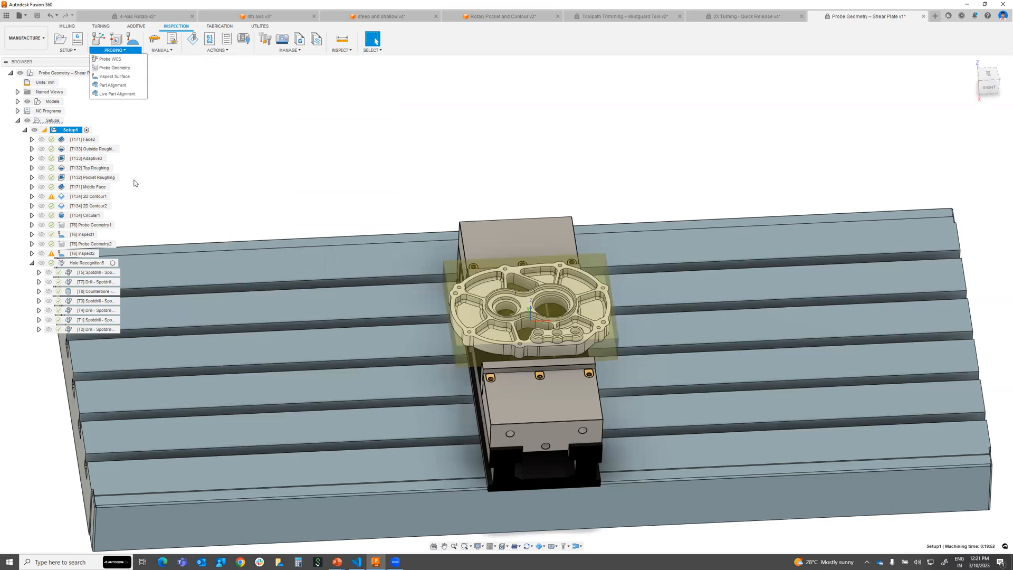
click(79, 254)
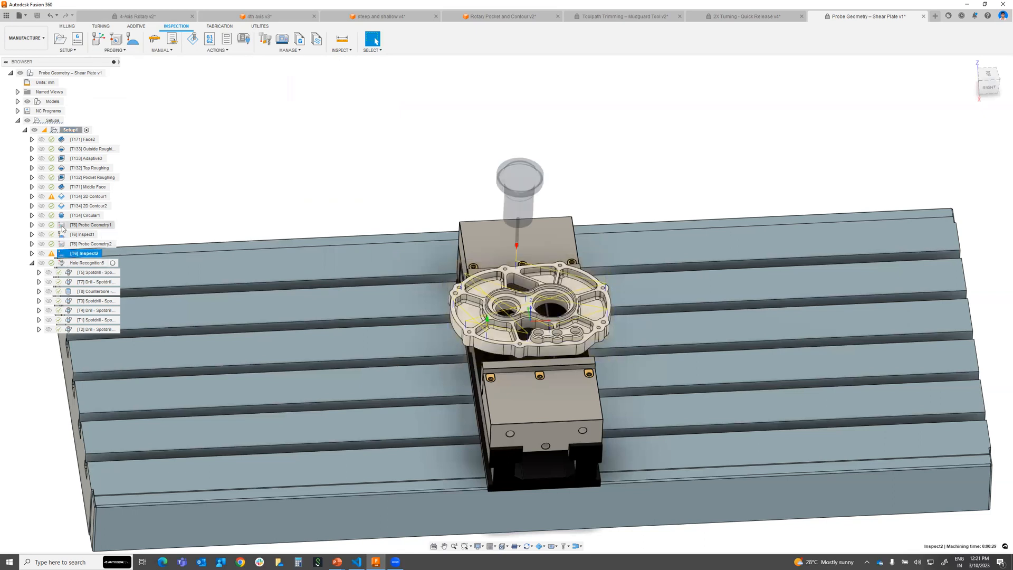
- Simulate the Probe Geometry1 operation, restore the home view of the machine setup and exit the simulation
click(62, 226)
right_click(62, 227)
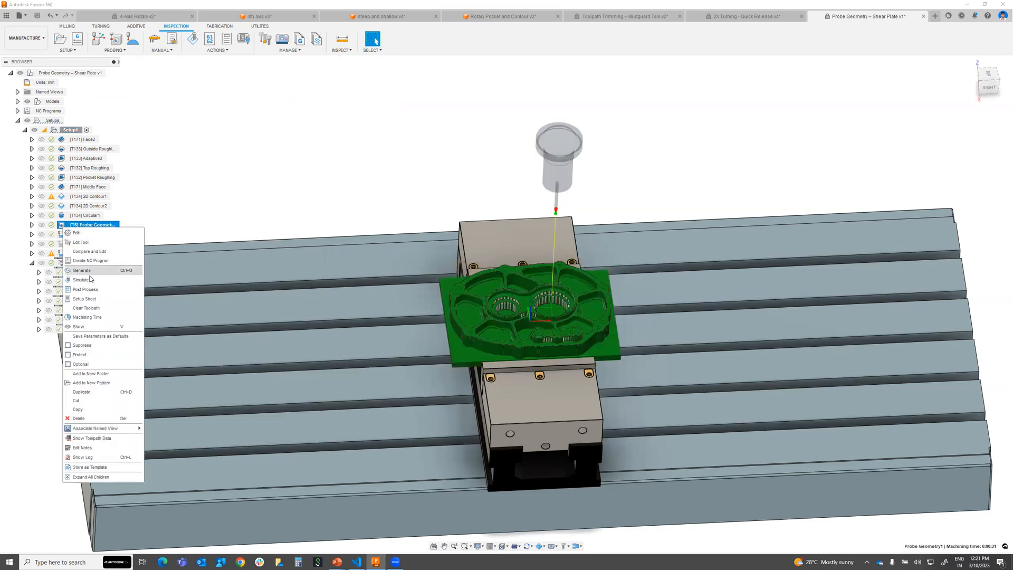
click(88, 280)
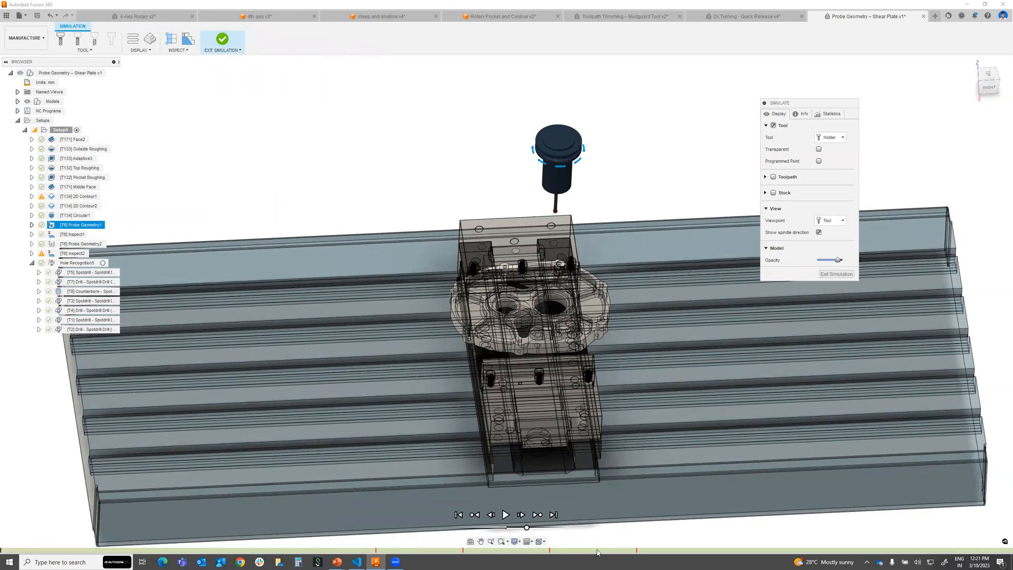
click(506, 515)
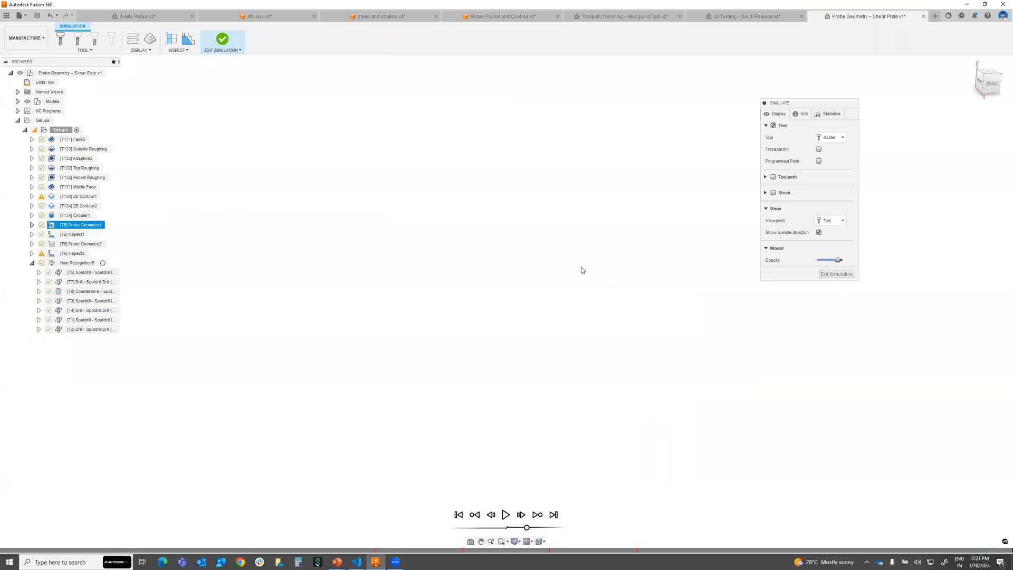
click(991, 85)
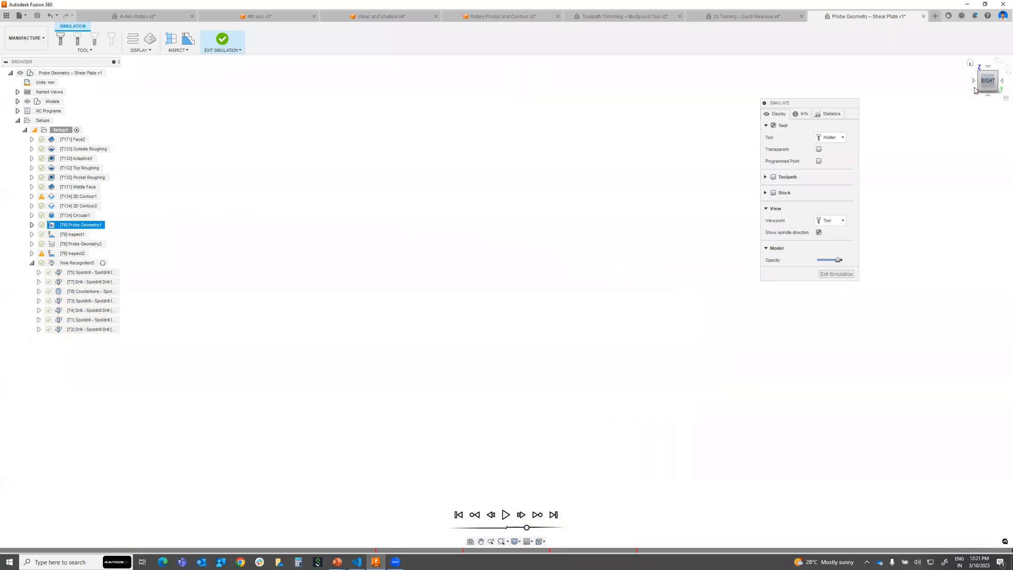
click(970, 62)
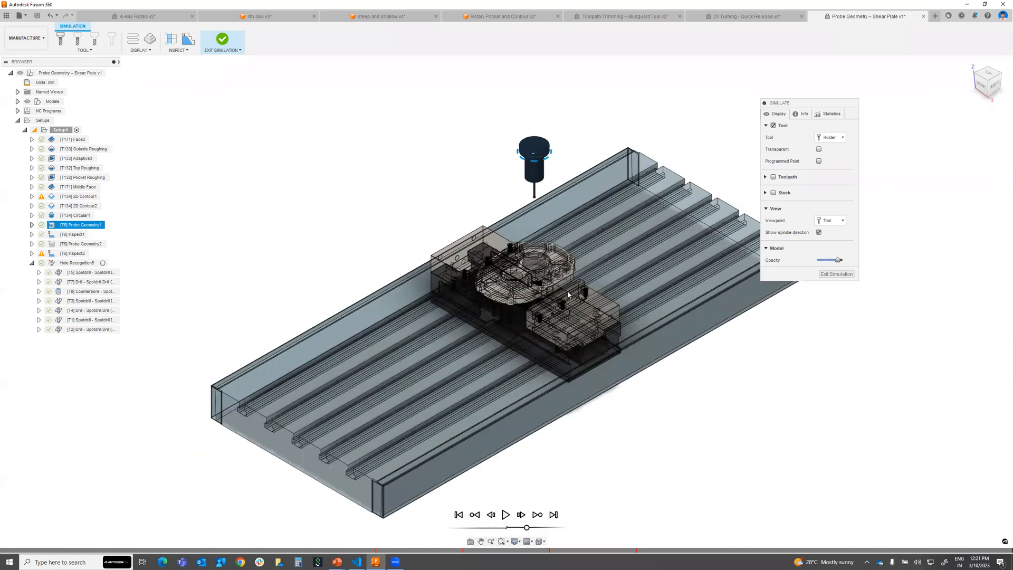
click(837, 274)
- Start an Inspect Surface operation and place five probing points on the top face along the shear plate's far rim
click(125, 51)
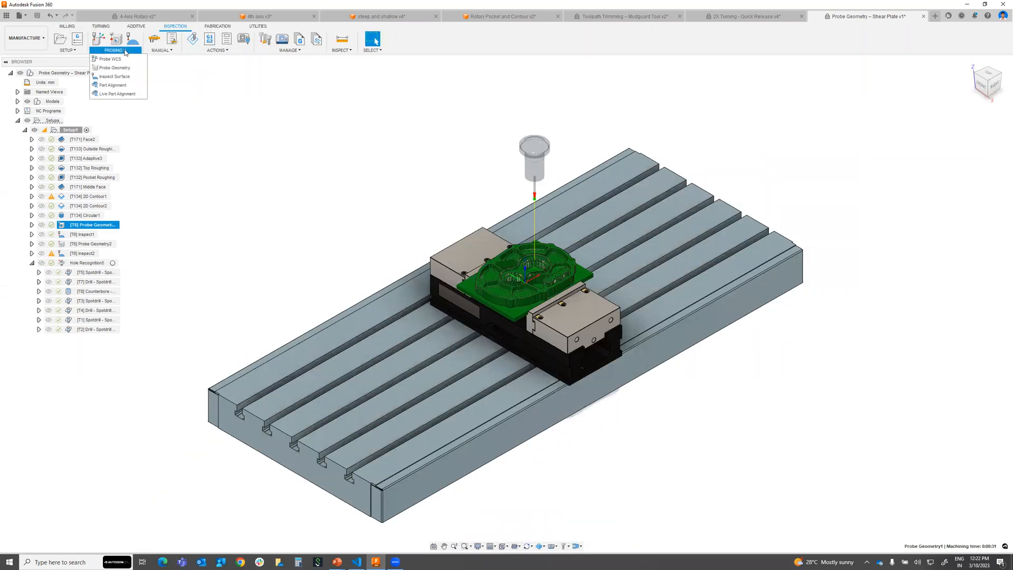
click(116, 82)
scroll(536, 270, up, 5)
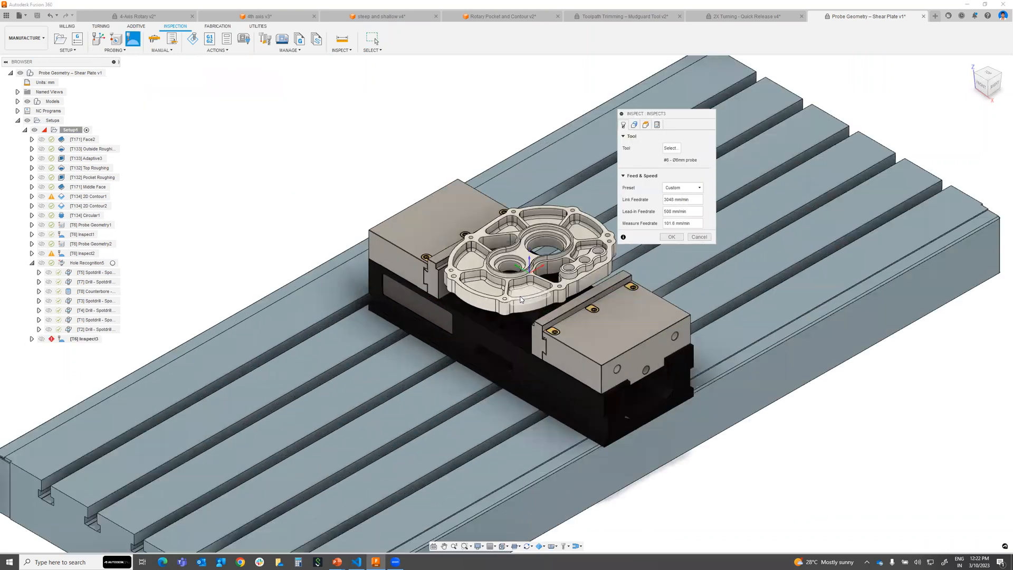
scroll(535, 268, up, 3)
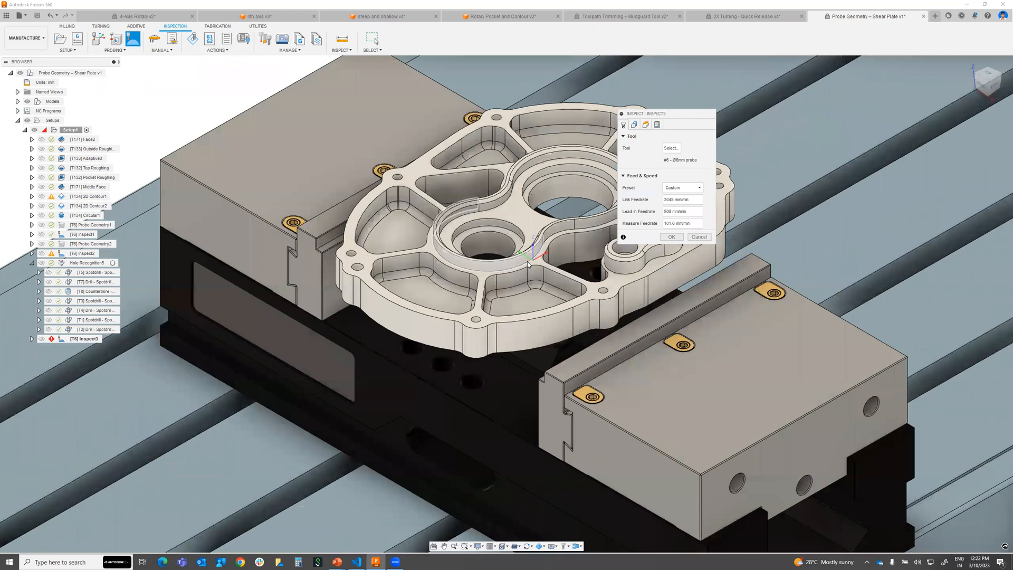
click(413, 170)
click(511, 113)
middle_drag(531, 227, 352, 268)
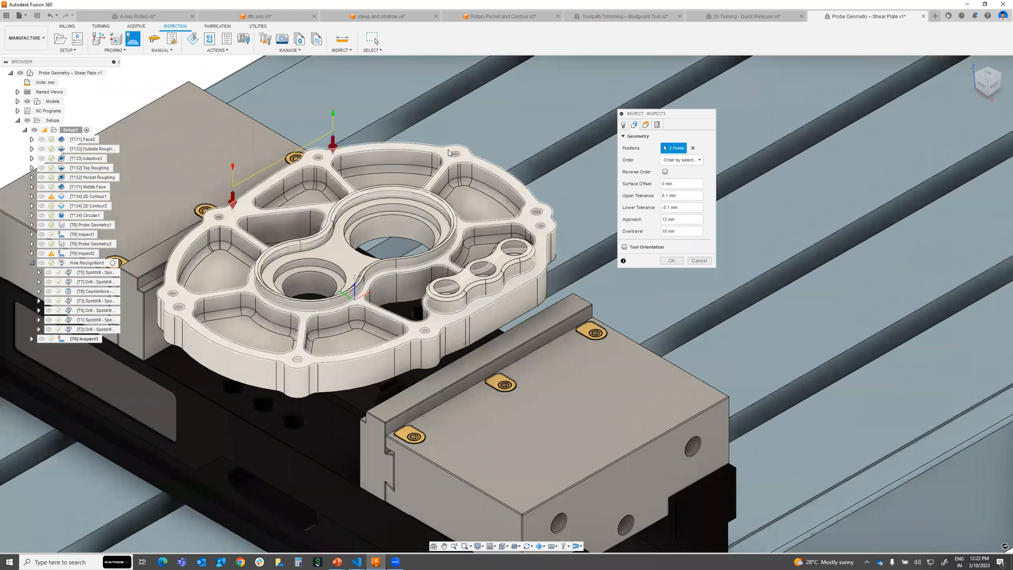
click(447, 152)
click(499, 169)
click(527, 219)
- Add seven more inspection points on the three-hole boss and around the near rim of the shear plate's top face
shift+middle_drag(520, 273, 545, 284)
click(543, 280)
click(515, 297)
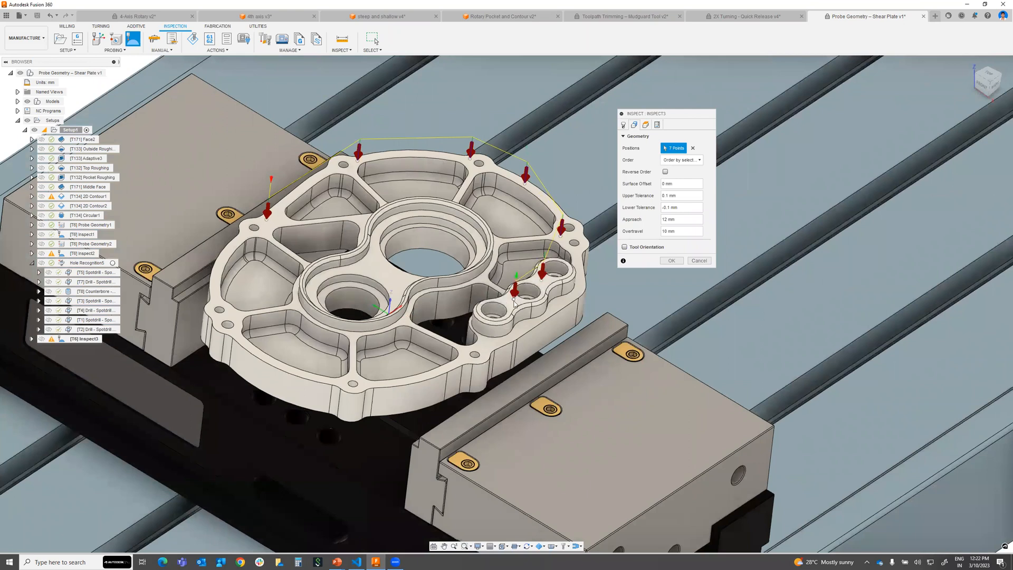
click(479, 352)
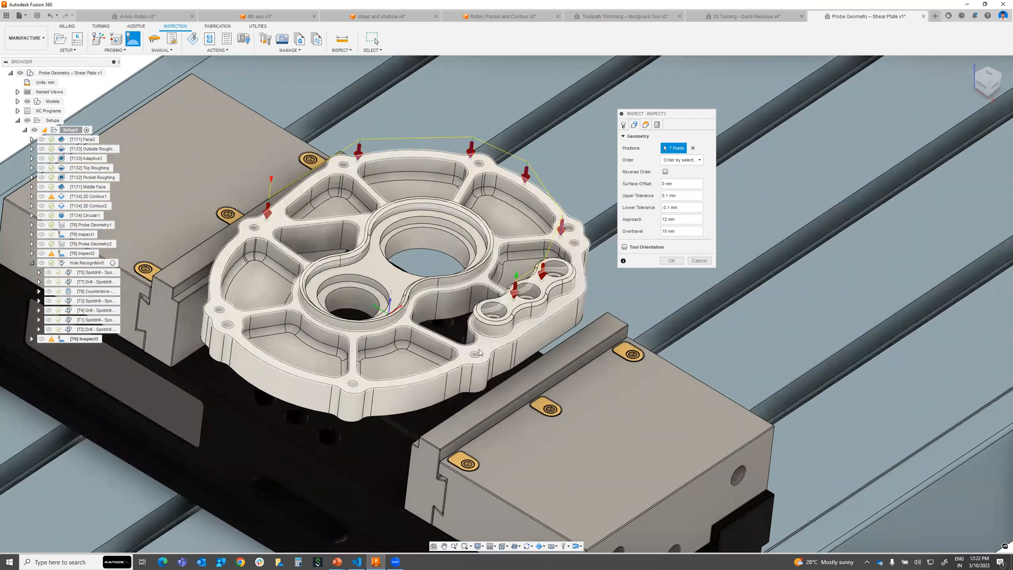
click(362, 385)
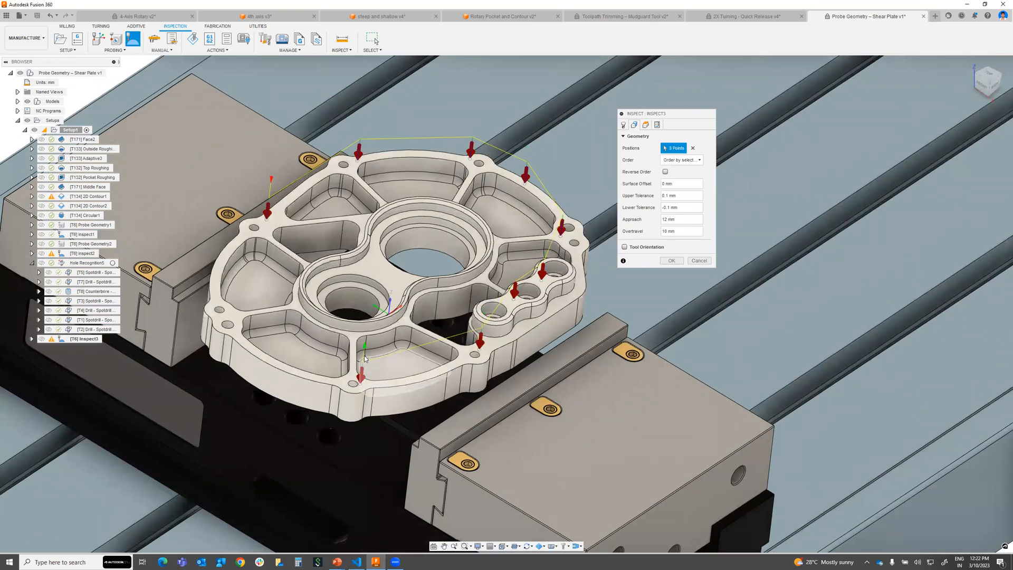
click(266, 355)
click(228, 308)
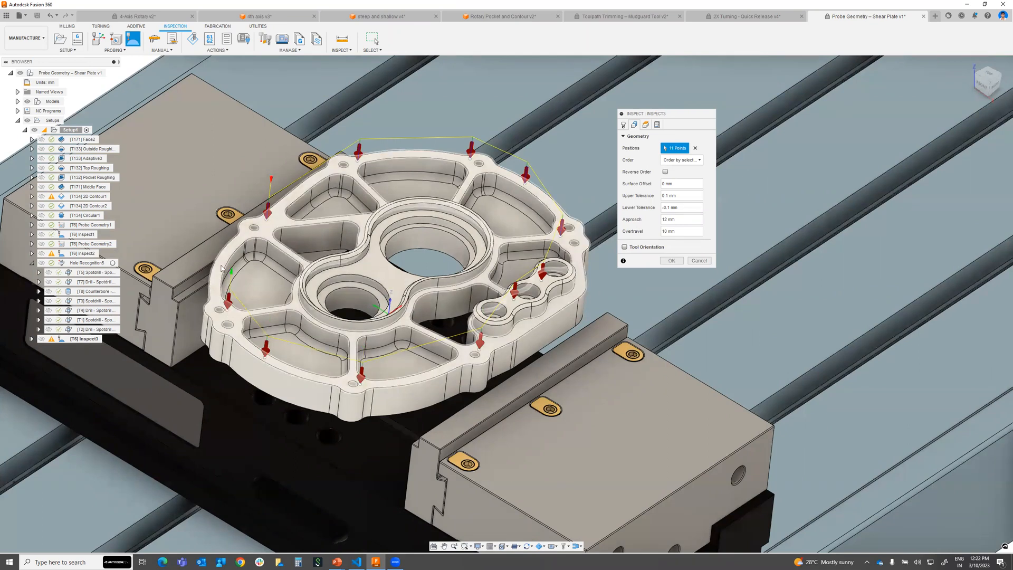
click(222, 258)
- Review the inspection's heights, geometry and tool settings, and check the available probes in the tool library without changing the tool
shift+middle_drag(452, 272, 430, 321)
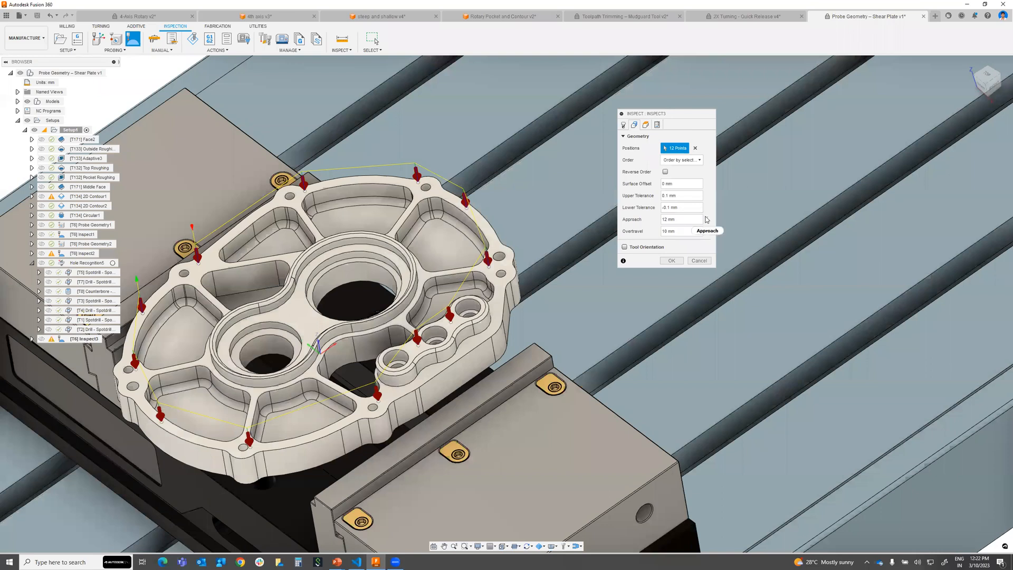
click(646, 126)
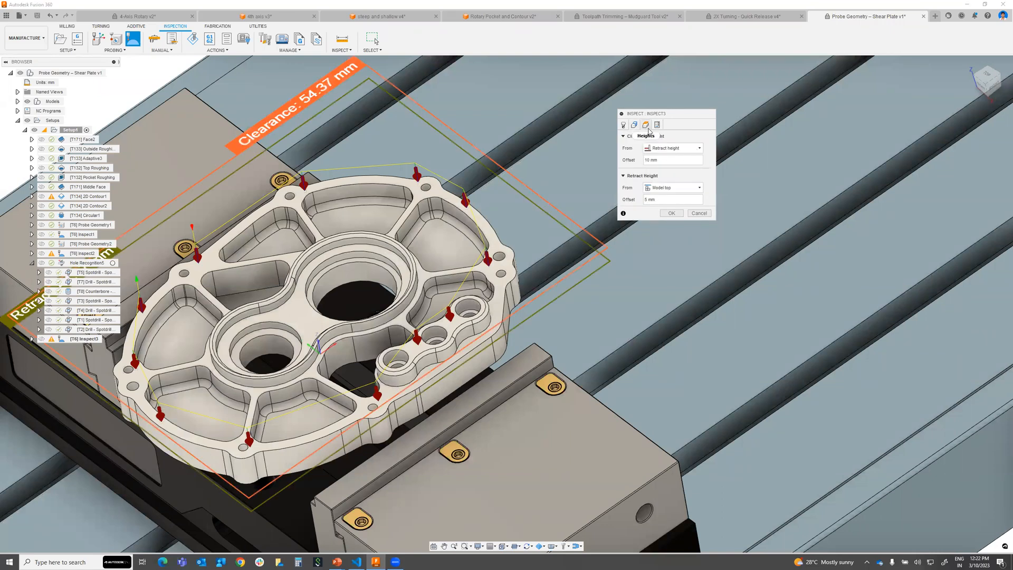
click(635, 126)
click(624, 125)
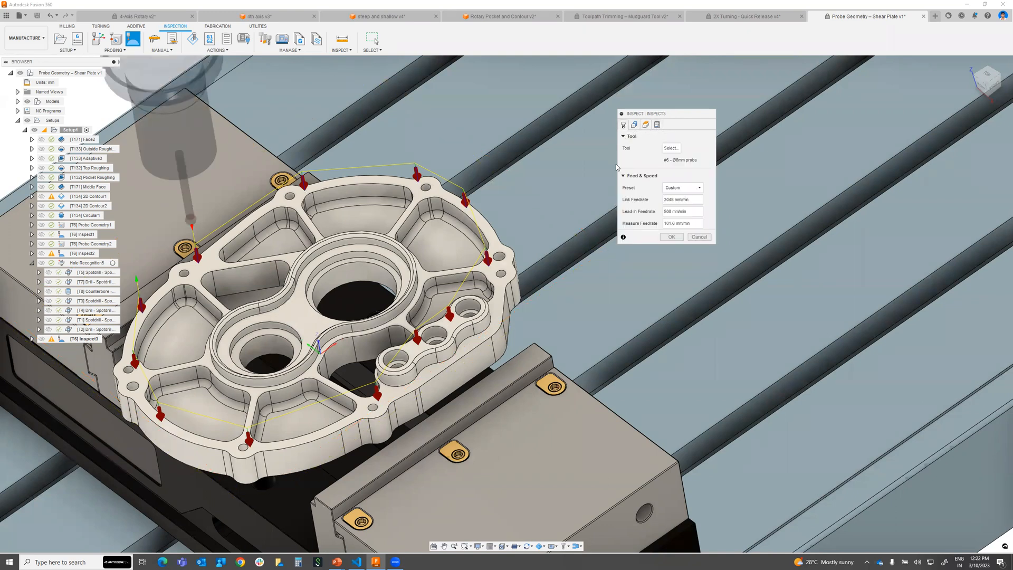
click(670, 148)
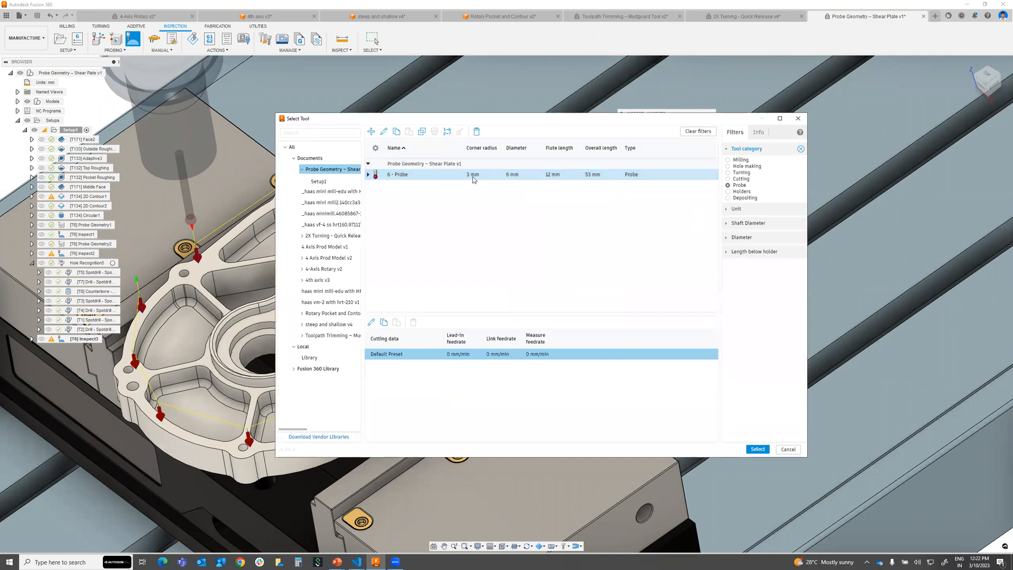
click(785, 451)
- Create the Inspect Surface operation from the 12 placed points with the 6 mm probe
scroll(450, 270, down, 6)
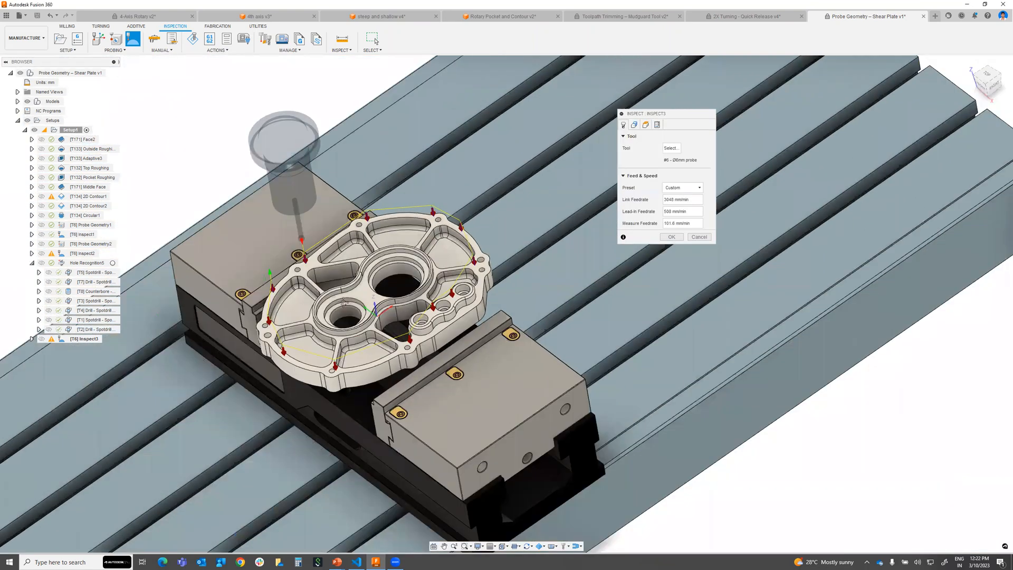
shift+middle_drag(343, 301, 587, 253)
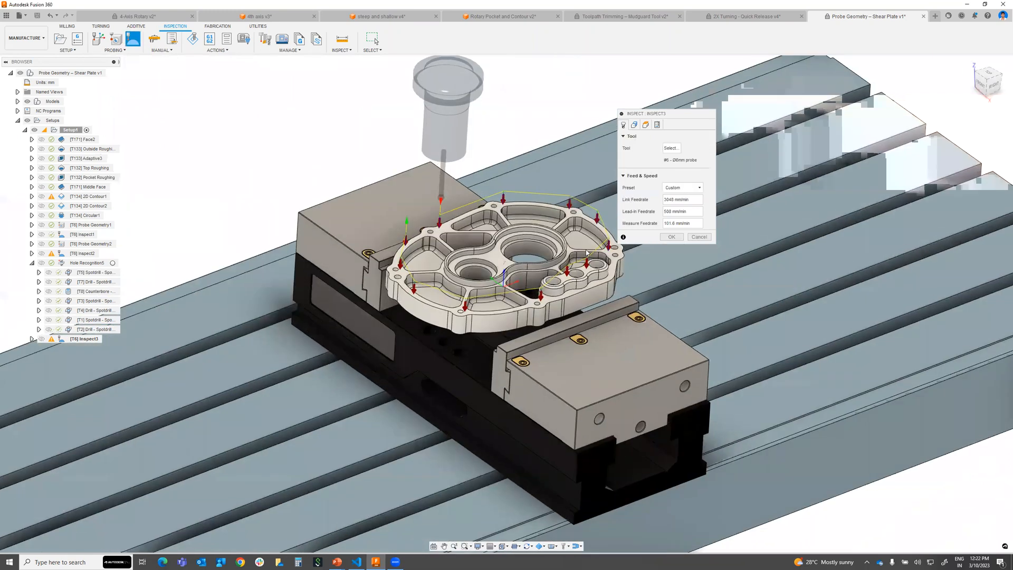
click(672, 236)
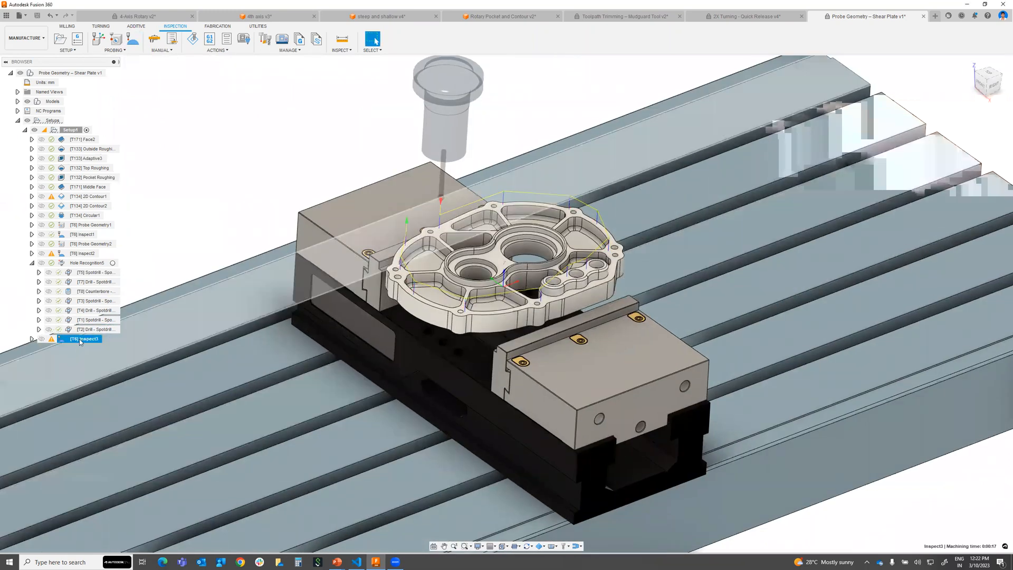
- Simulate the newest surface inspection operation on the shear plate, adjusting the playback speed, and exit the simulation
right_click(80, 341)
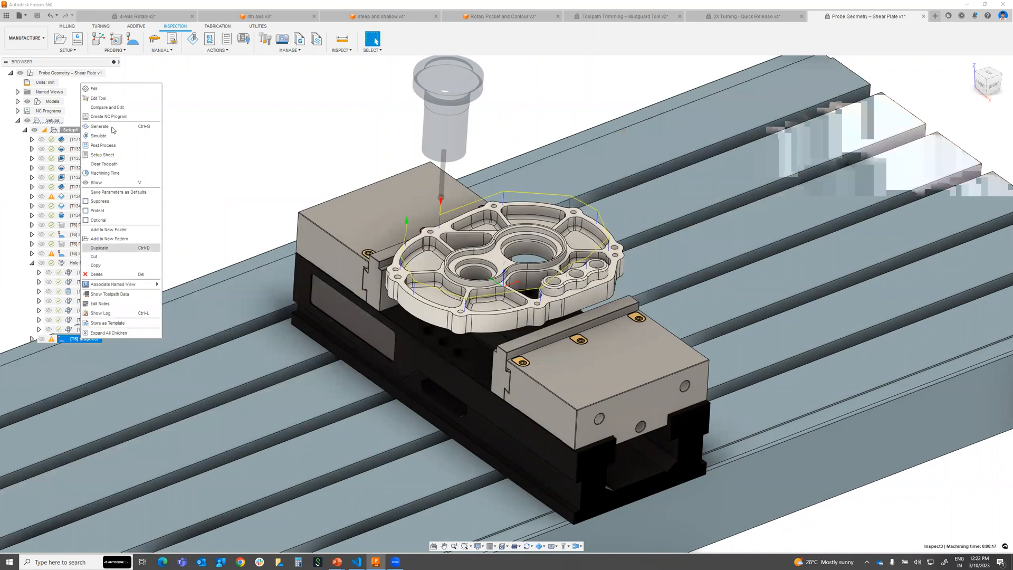
click(102, 137)
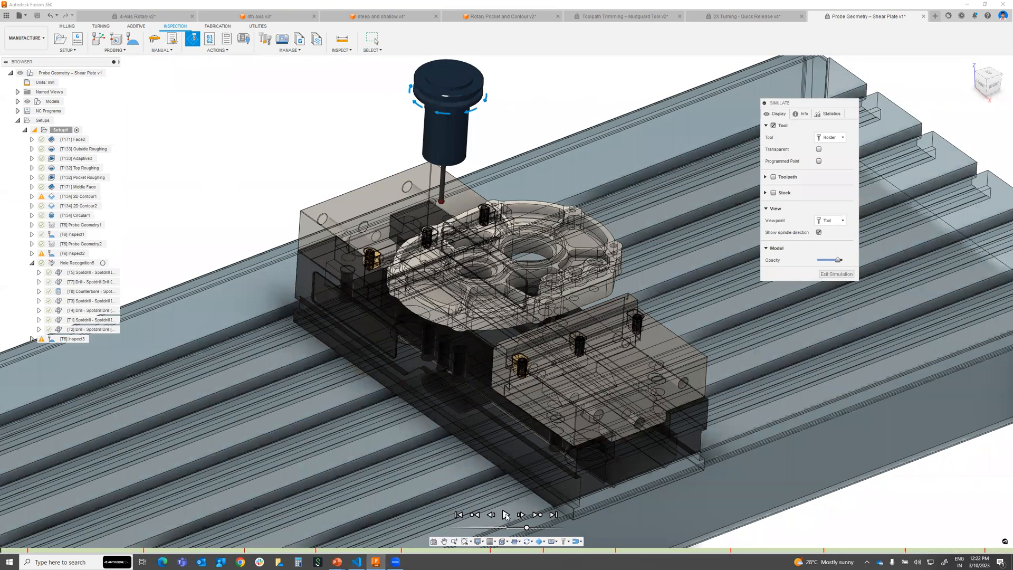
click(506, 515)
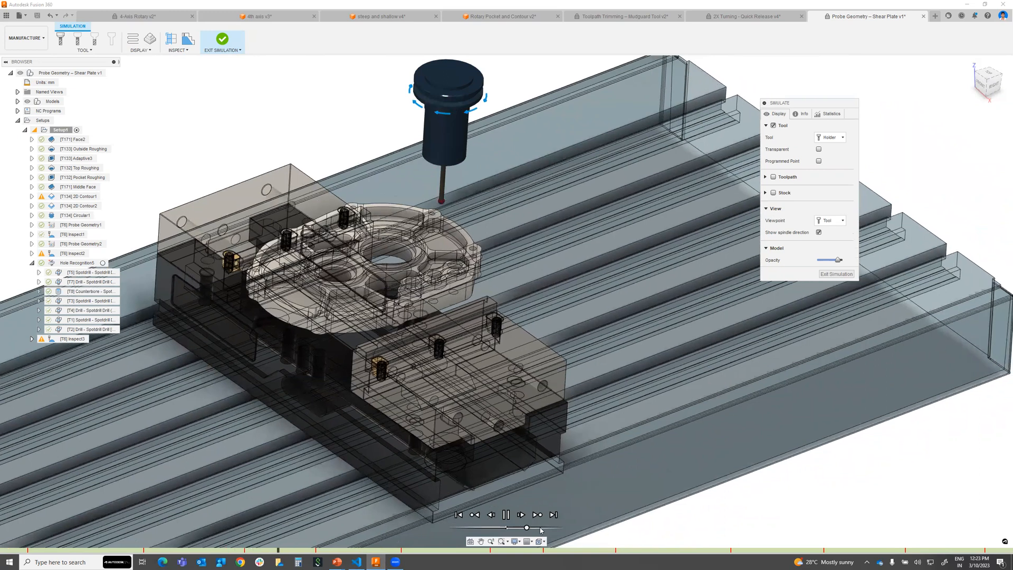
click(540, 528)
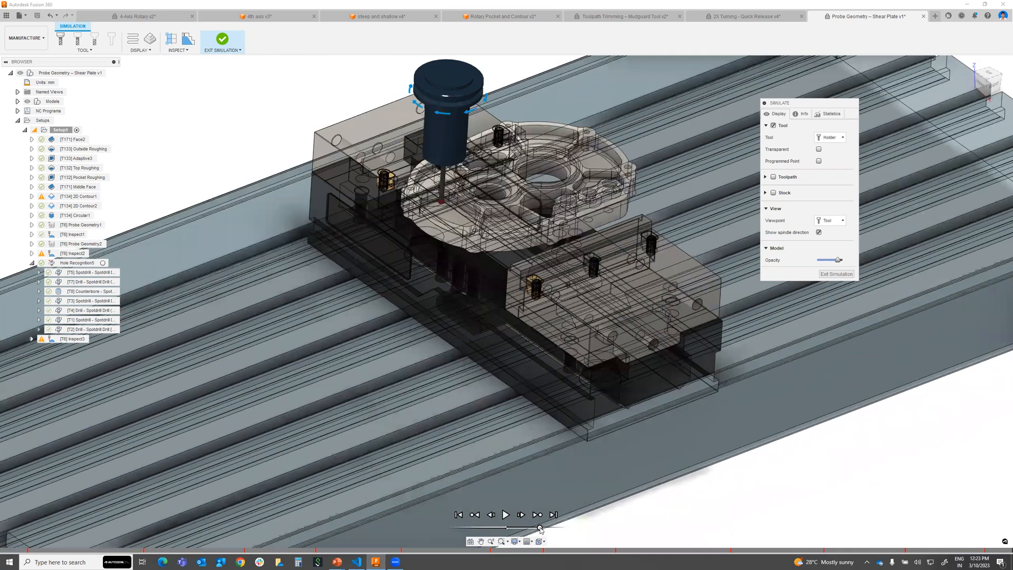
click(525, 529)
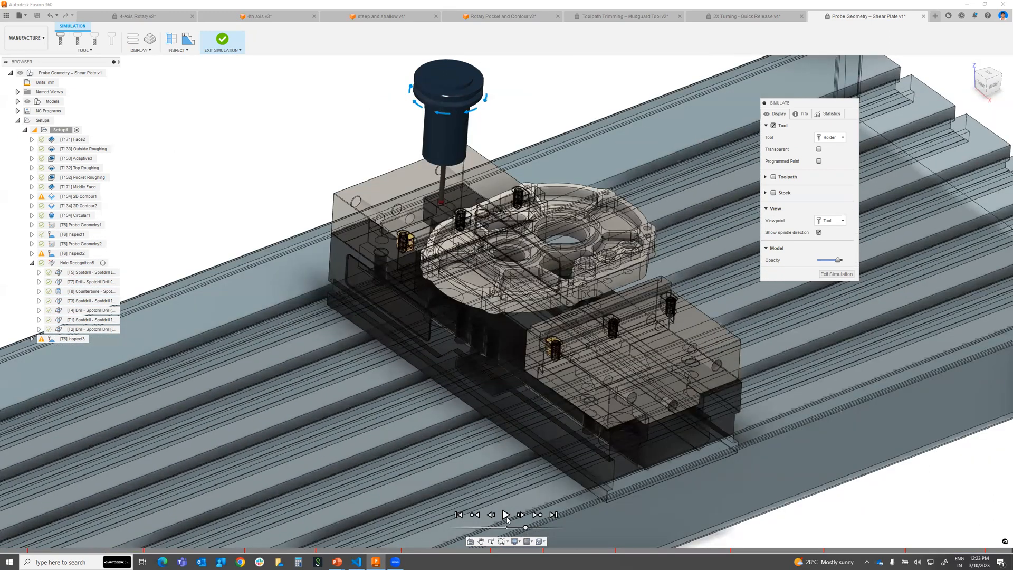
click(506, 516)
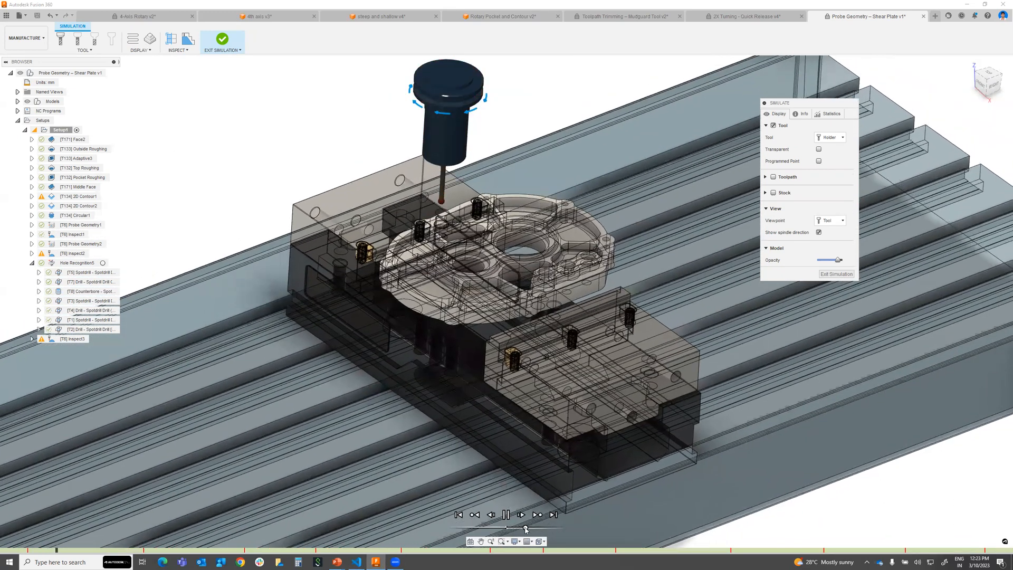
drag(525, 529, 529, 530)
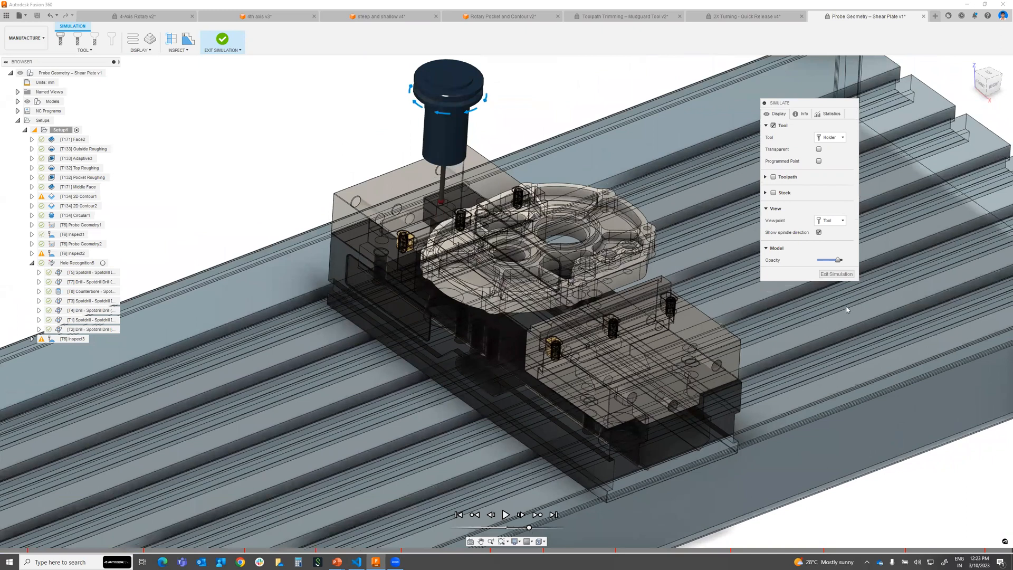
click(828, 275)
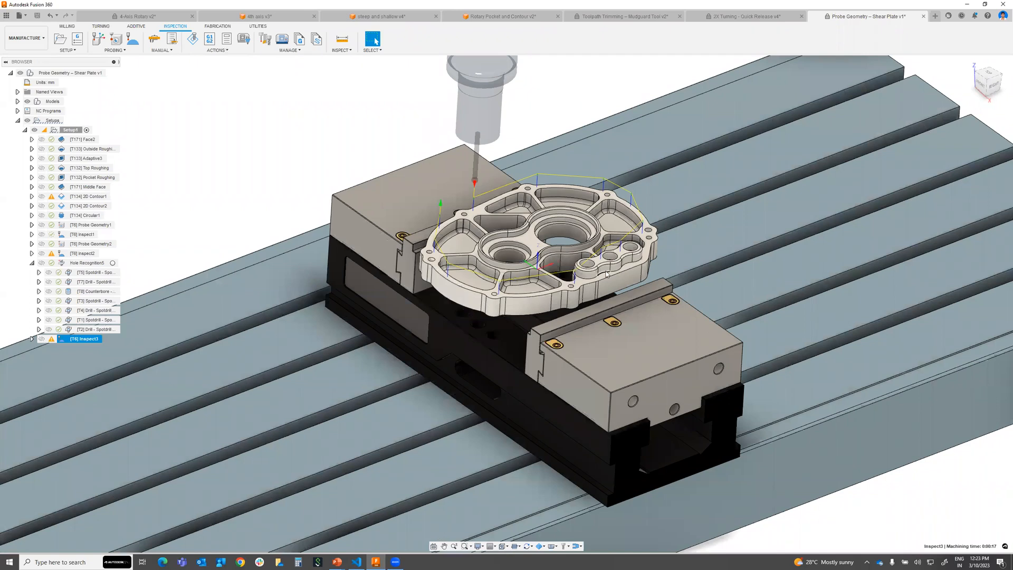
- Examine the Import Inspection Results options and the results file browser without importing a file
middle_drag(500, 323, 476, 295)
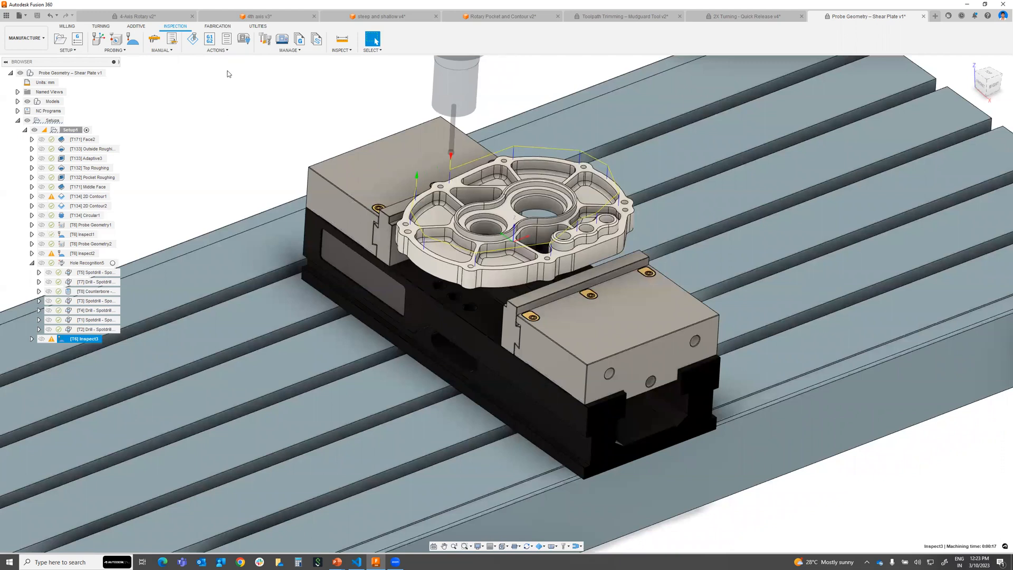
click(228, 51)
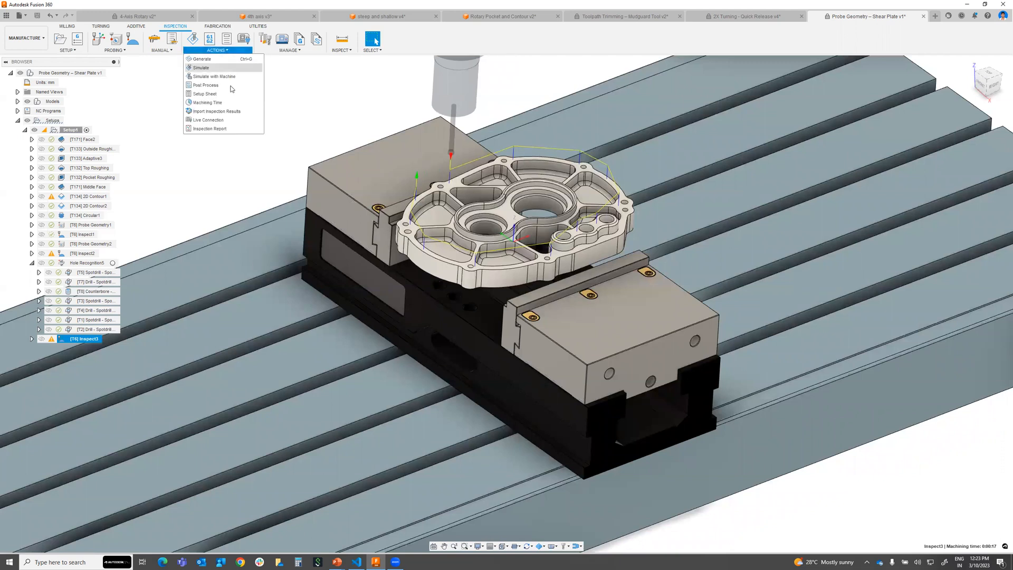
click(230, 112)
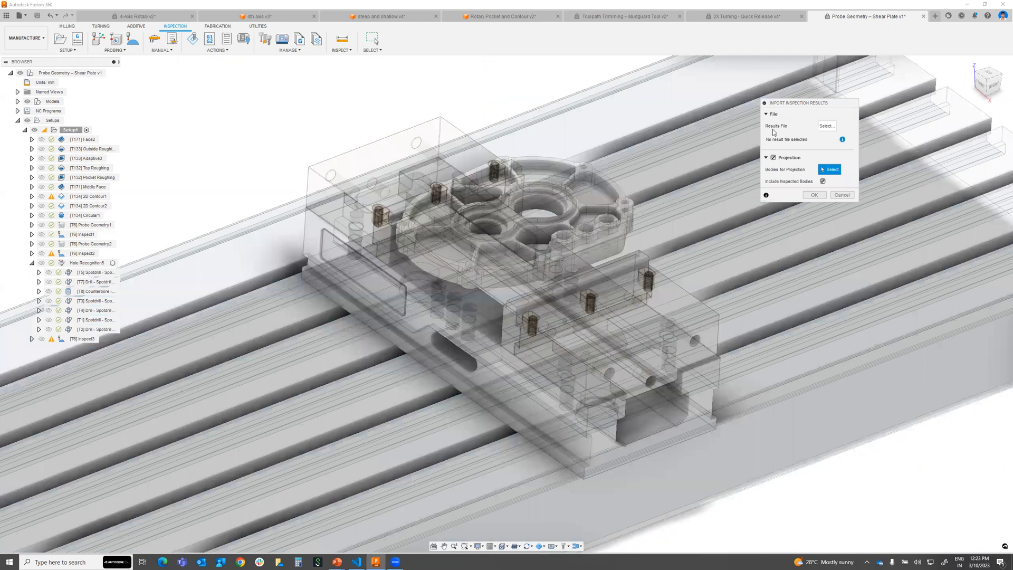
click(827, 127)
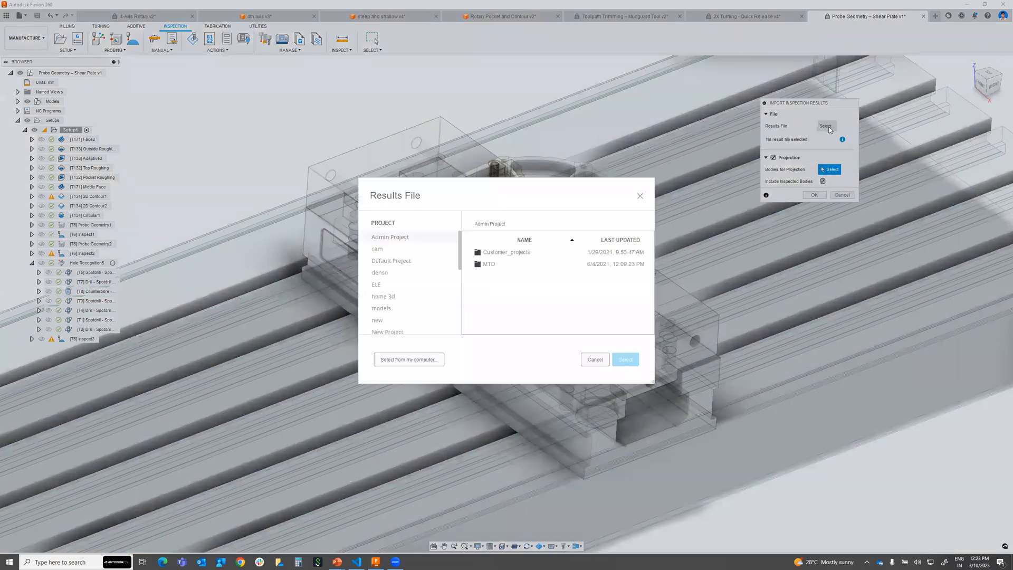
click(596, 360)
click(840, 196)
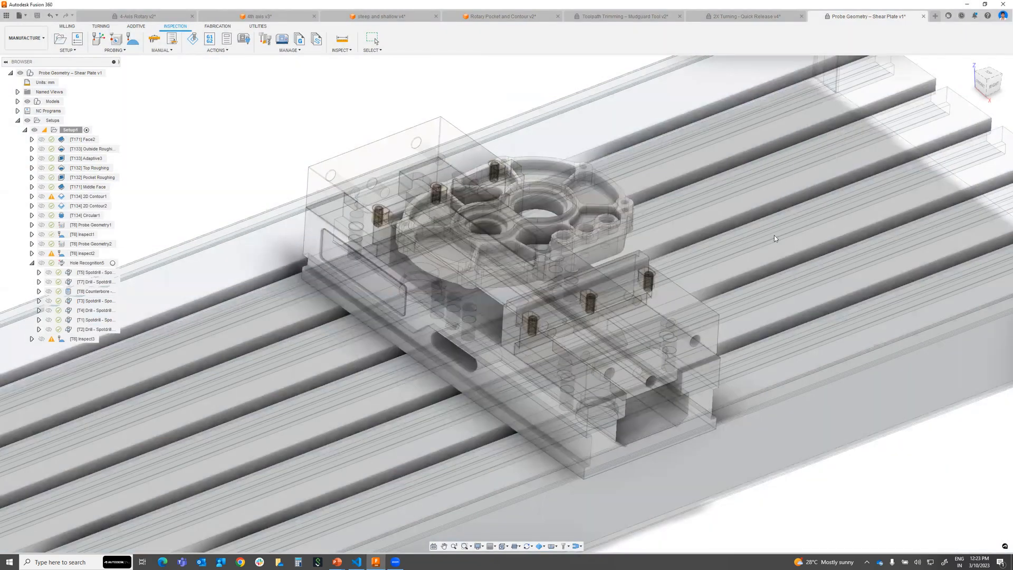
- Review the available inspection actions and read the descriptions of Live Part Alignment and Create Manual Inspection
click(231, 50)
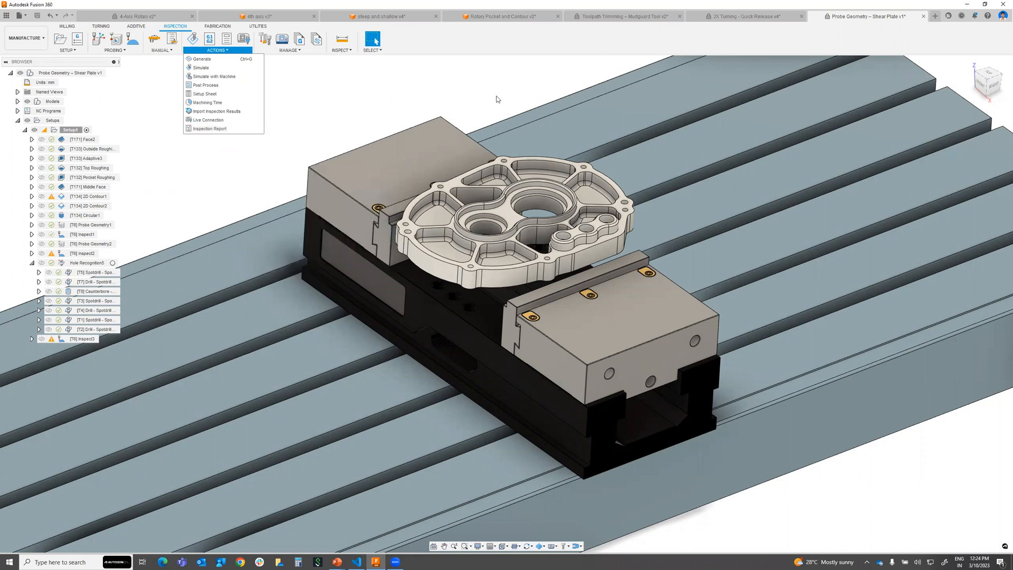
click(341, 89)
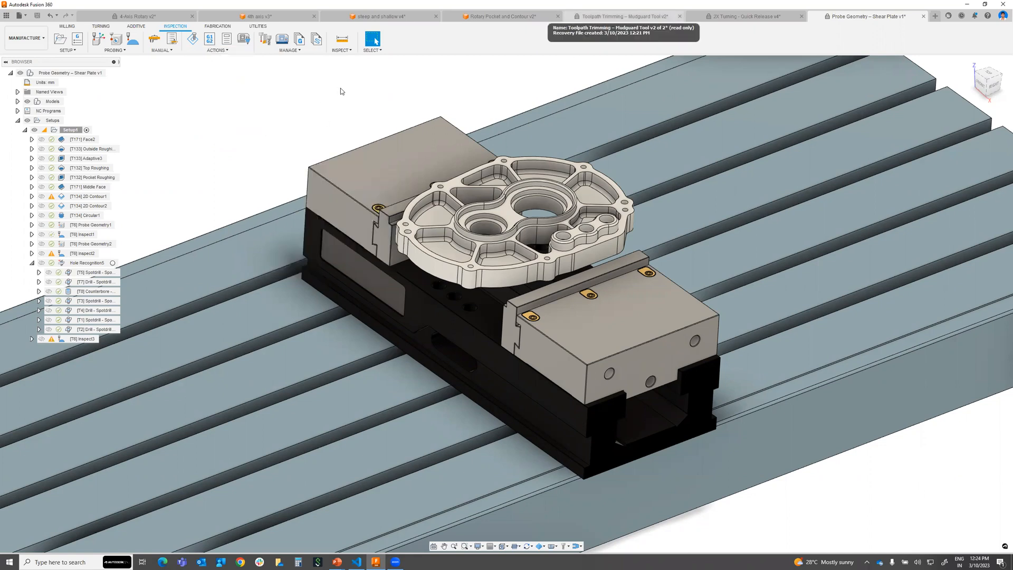
click(126, 50)
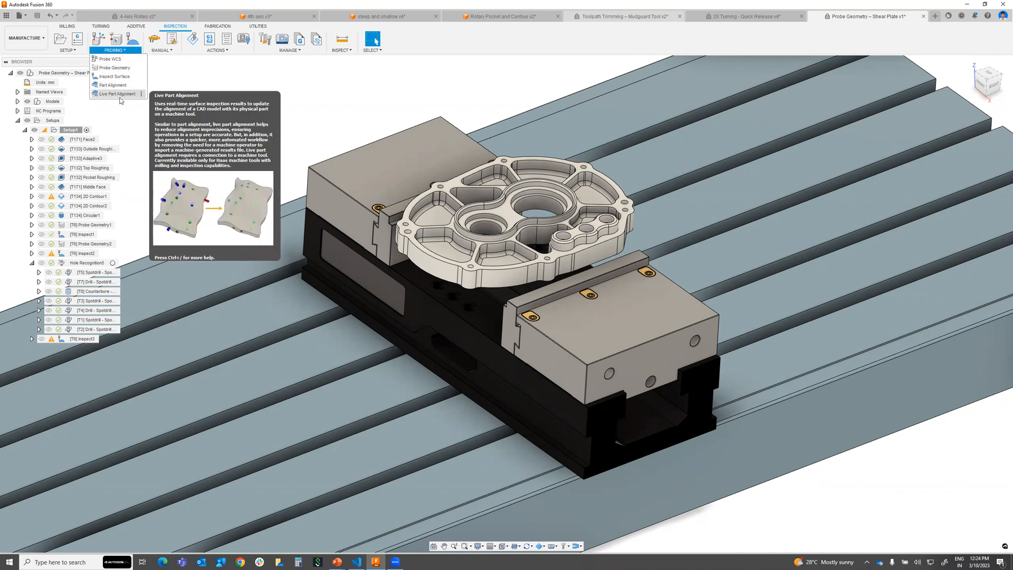
click(171, 52)
click(172, 51)
click(171, 51)
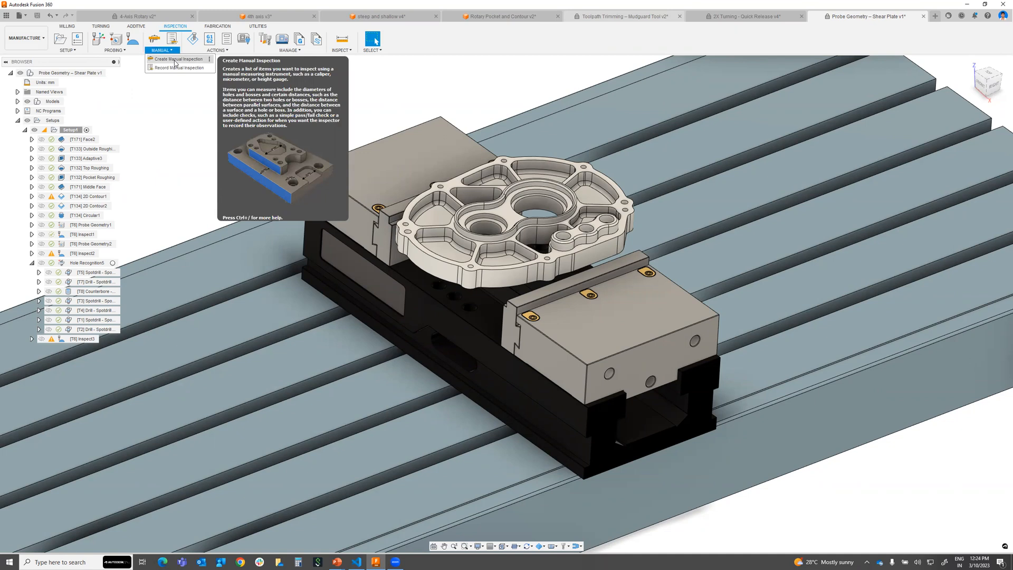
click(441, 101)
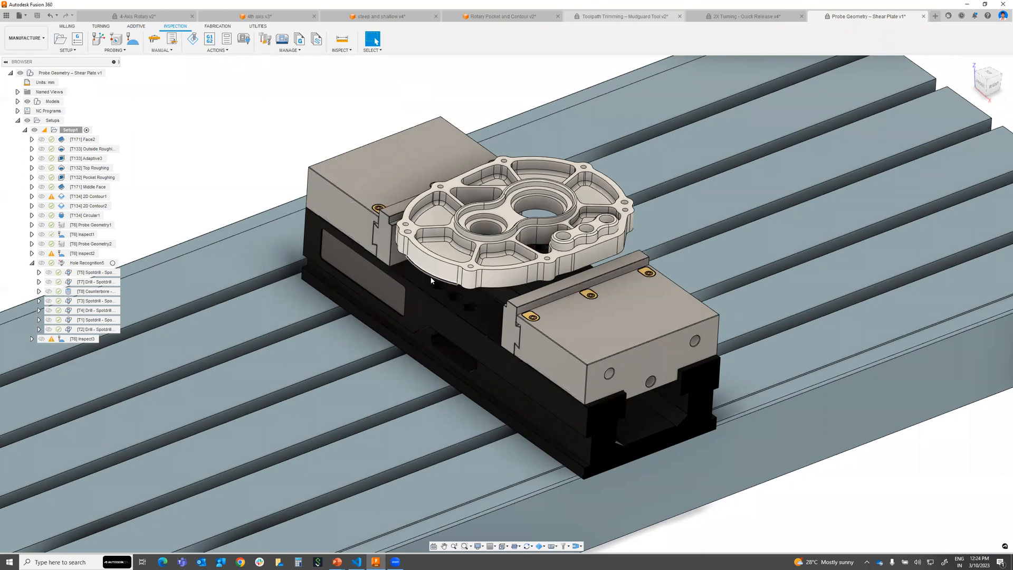
- Switch to the PowerPoint slide show of the Machining Extension workshop and advance past the Demonstration slide
key(alt+Tab)
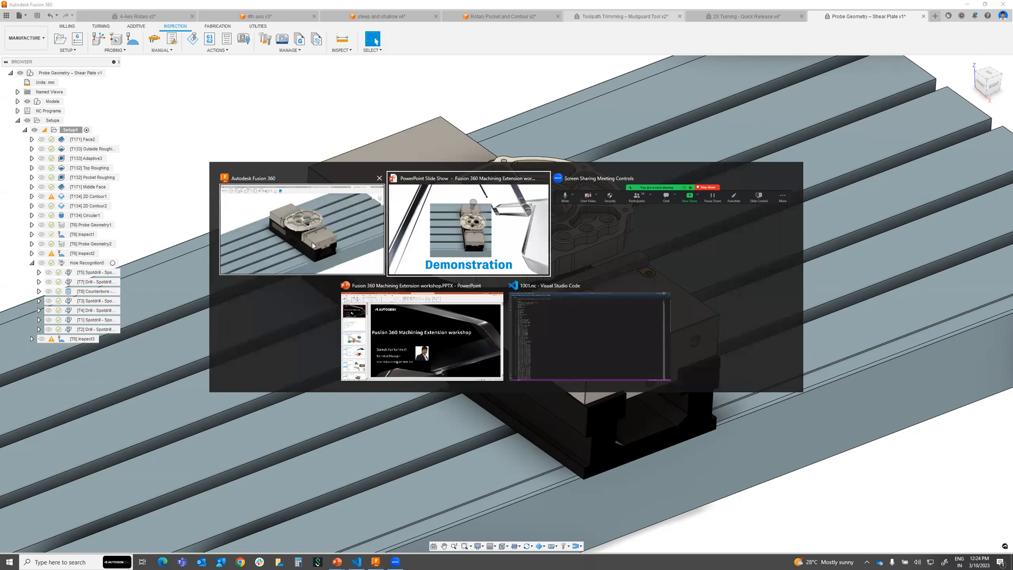
click(428, 238)
key(Right)
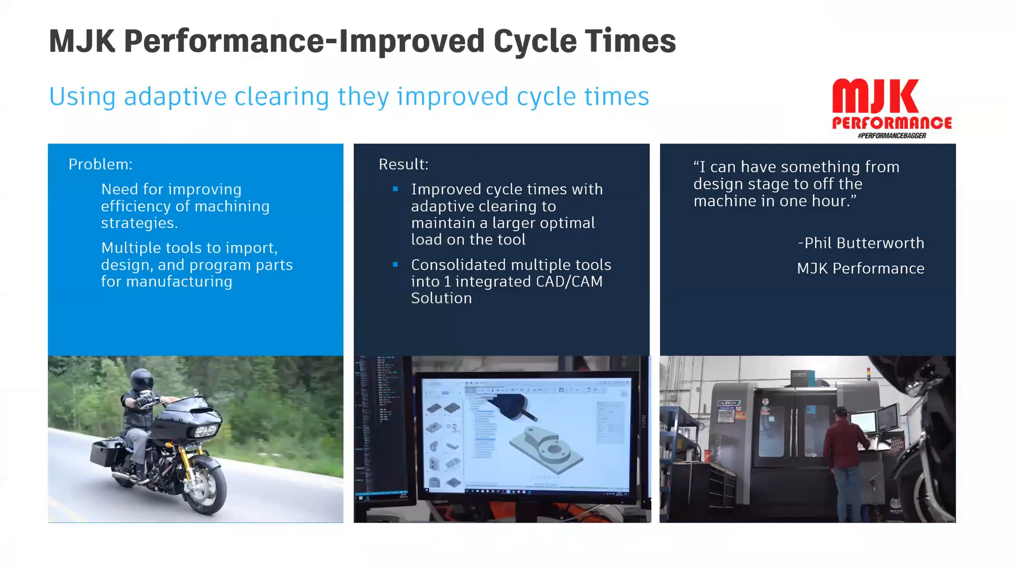